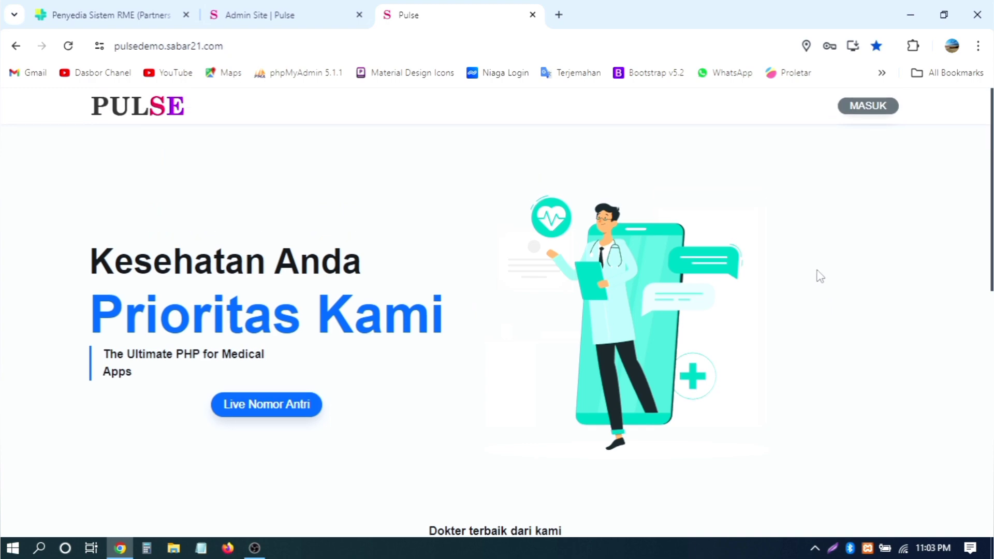
Step: Scroll up and down through the landing page to find the Jelajahi Pengguna people directory
scroll(818, 275, "down", 10)
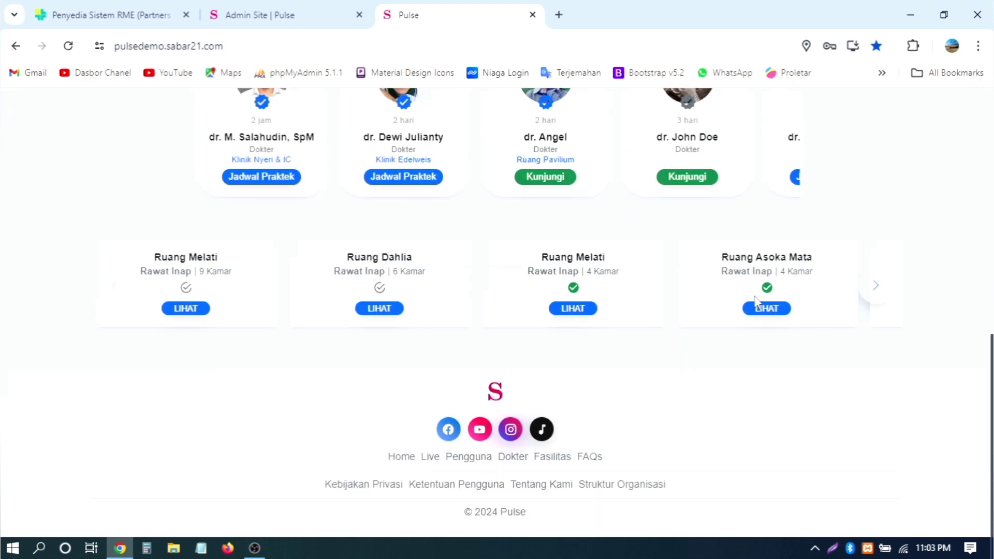
scroll(905, 261, "up", 10)
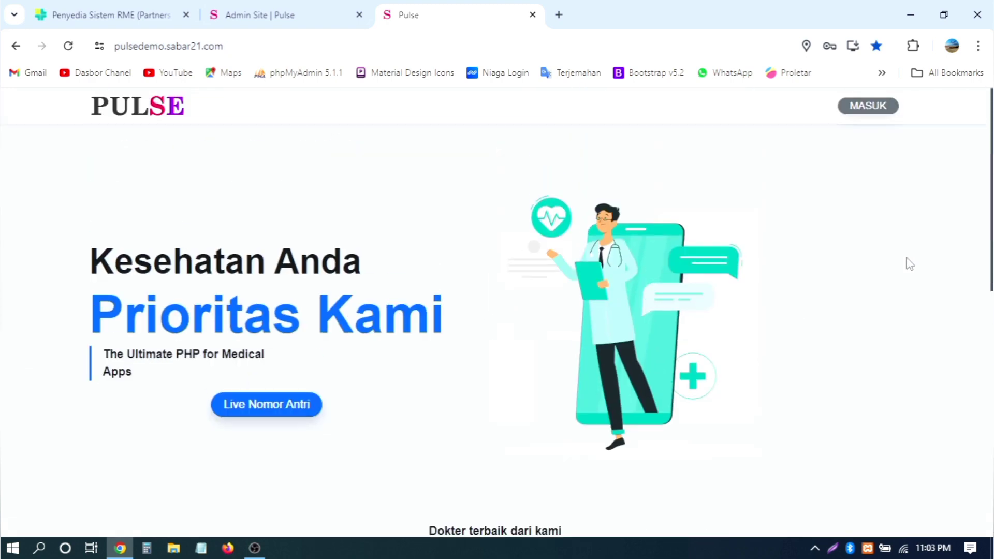
scroll(909, 264, "down", 5)
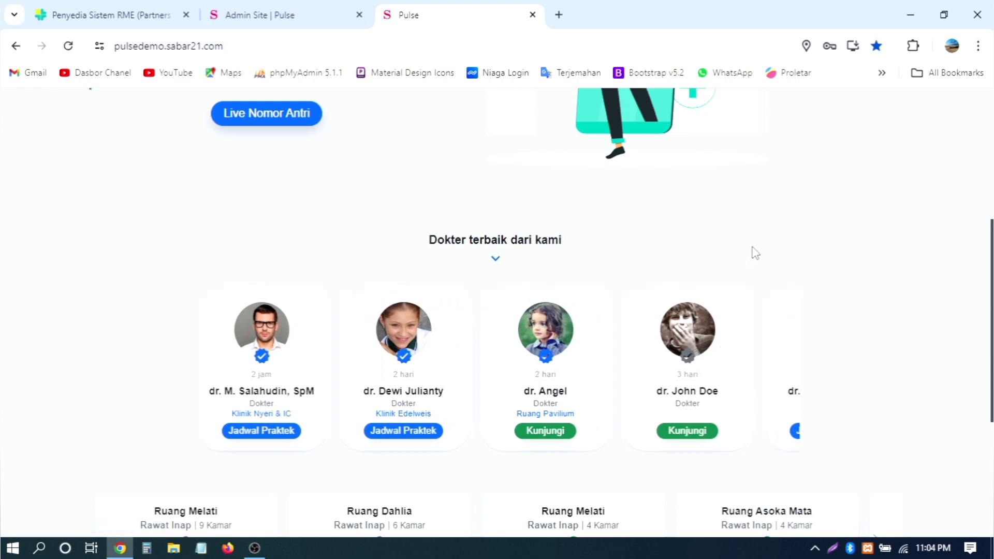
scroll(755, 253, "down", 3)
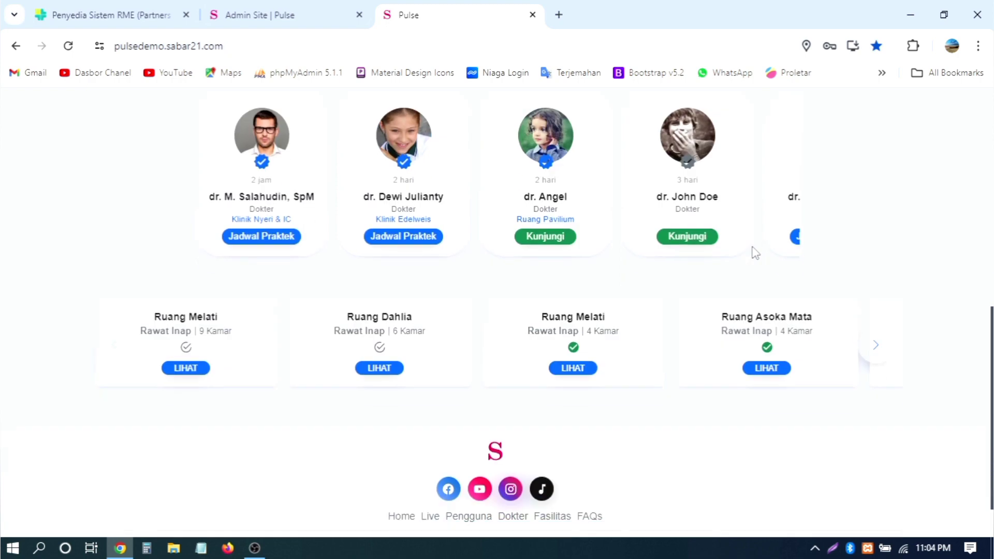
scroll(816, 223, "up", 10)
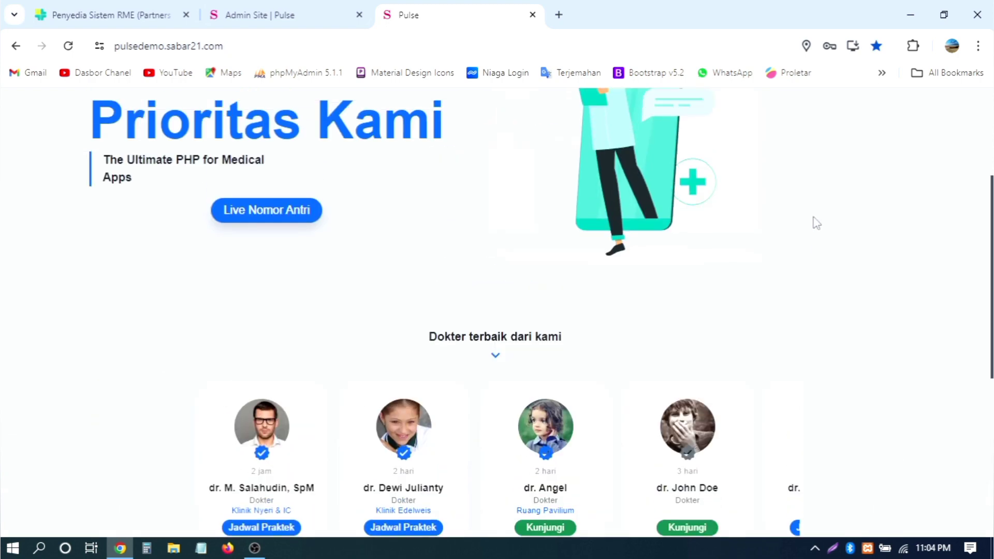
scroll(816, 222, "down", 10)
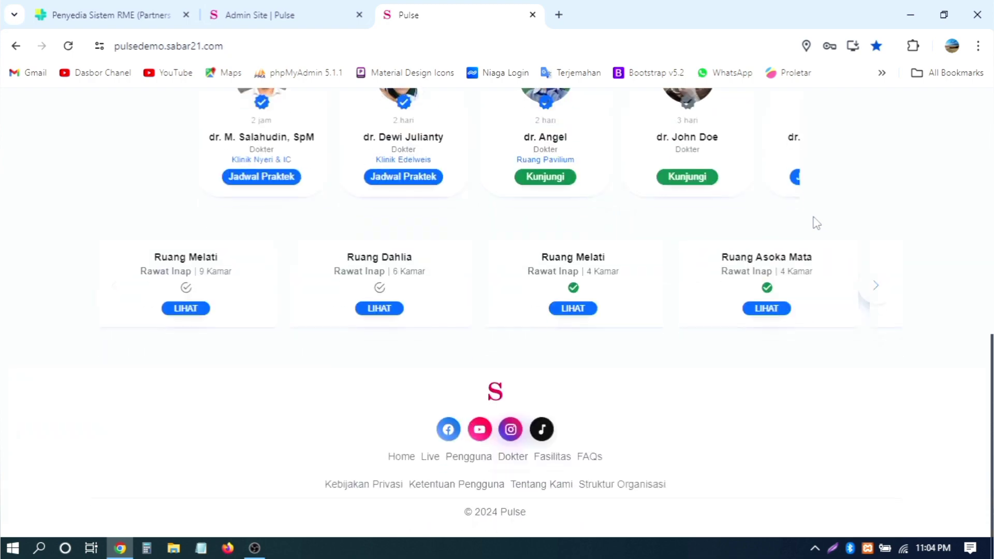
scroll(816, 223, "up", 10)
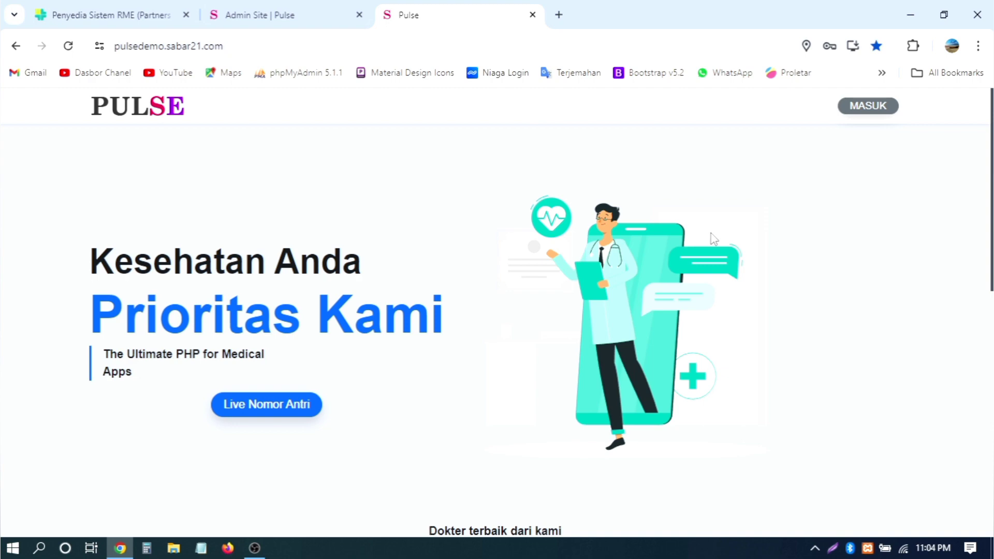
scroll(713, 239, "down", 10)
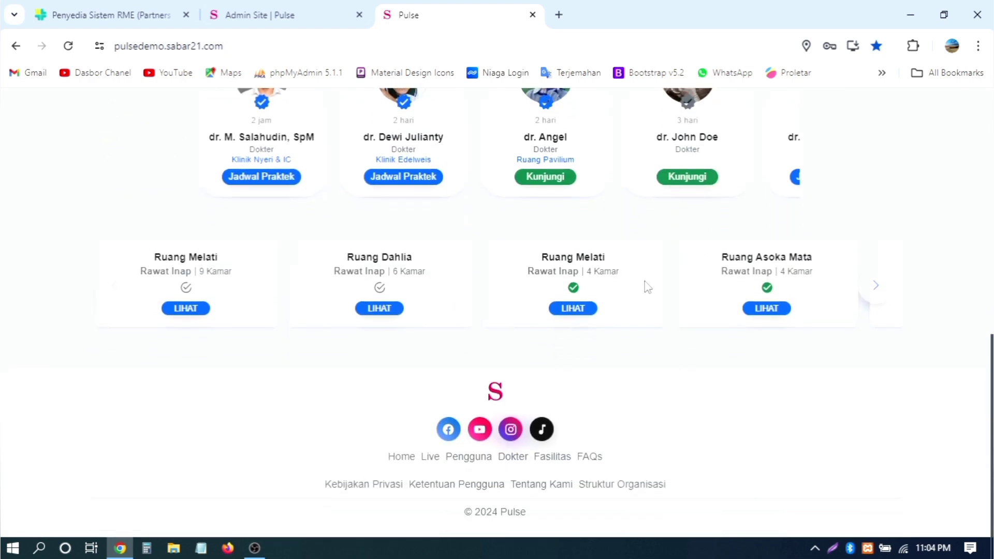
scroll(933, 225, "up", 6)
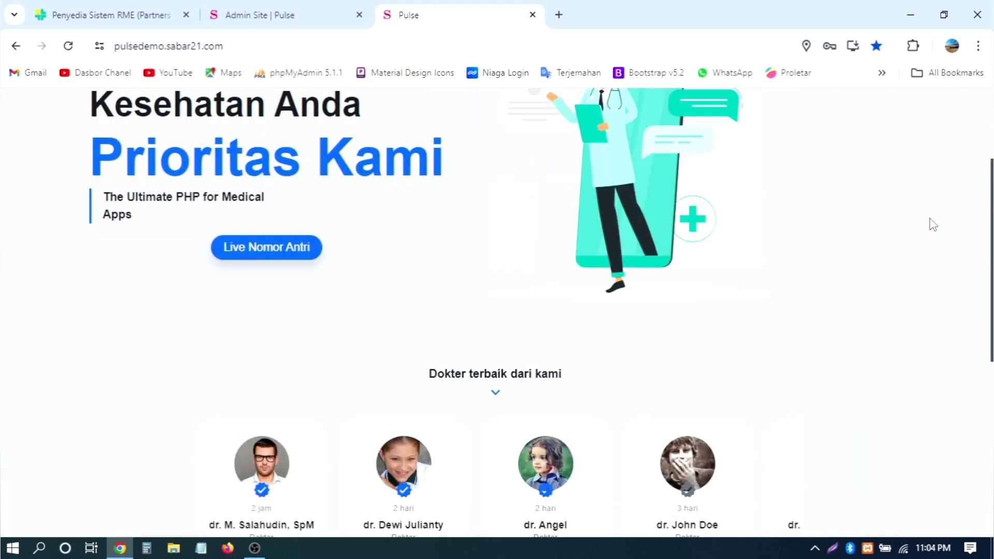
scroll(932, 225, "up", 3)
scroll(932, 224, "down", 5)
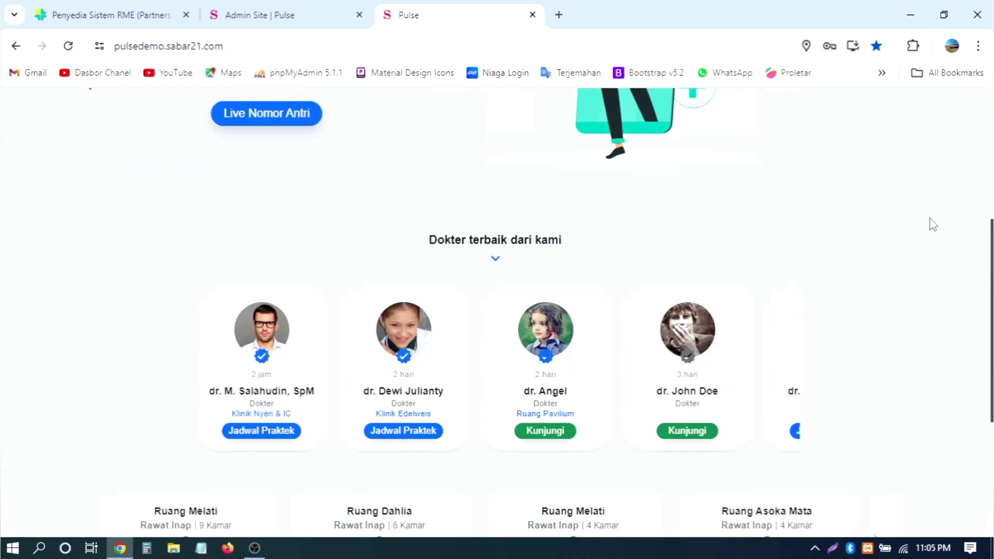
scroll(933, 224, "down", 3)
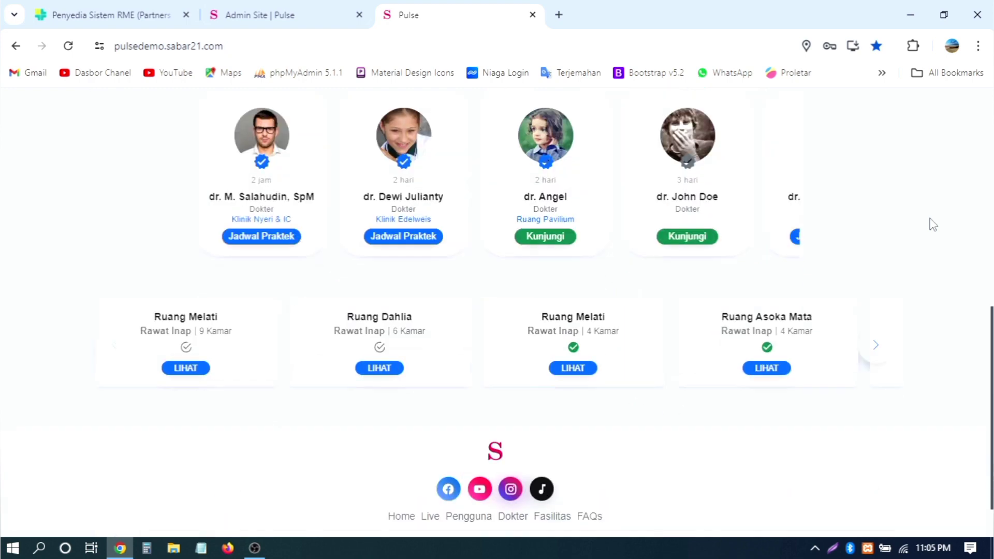
scroll(932, 224, "down", 1)
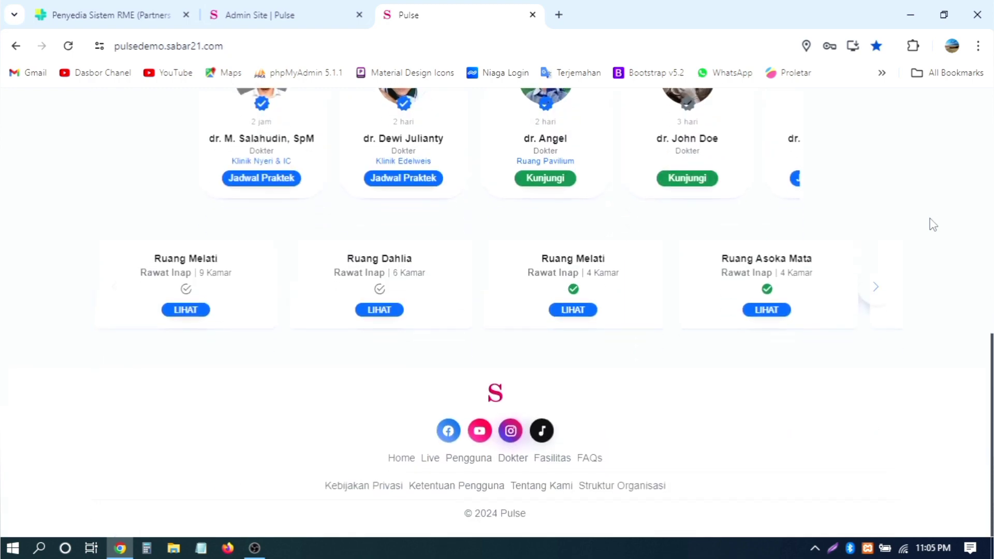
scroll(932, 225, "up", 6)
scroll(932, 225, "up", 3)
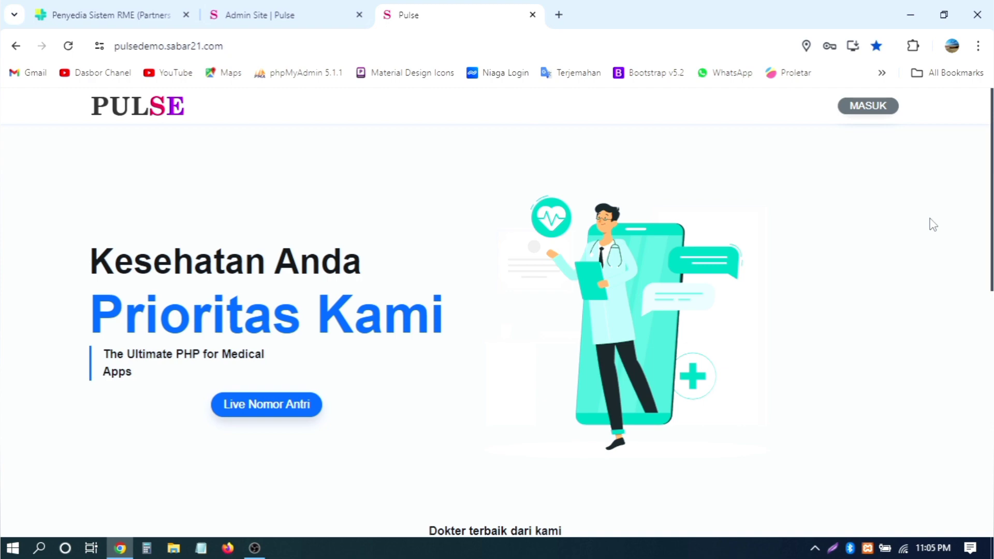
scroll(932, 225, "down", 3)
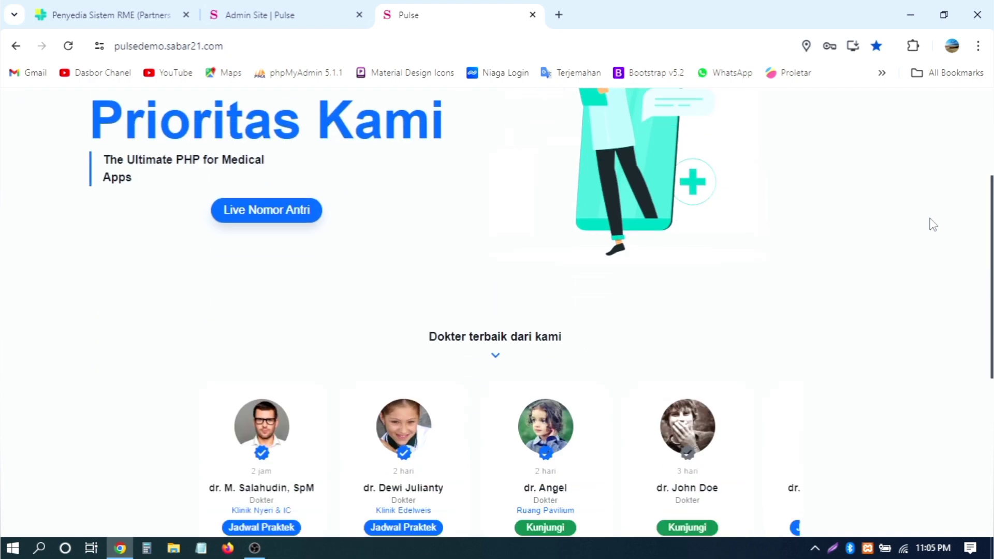
scroll(932, 225, "up", 3)
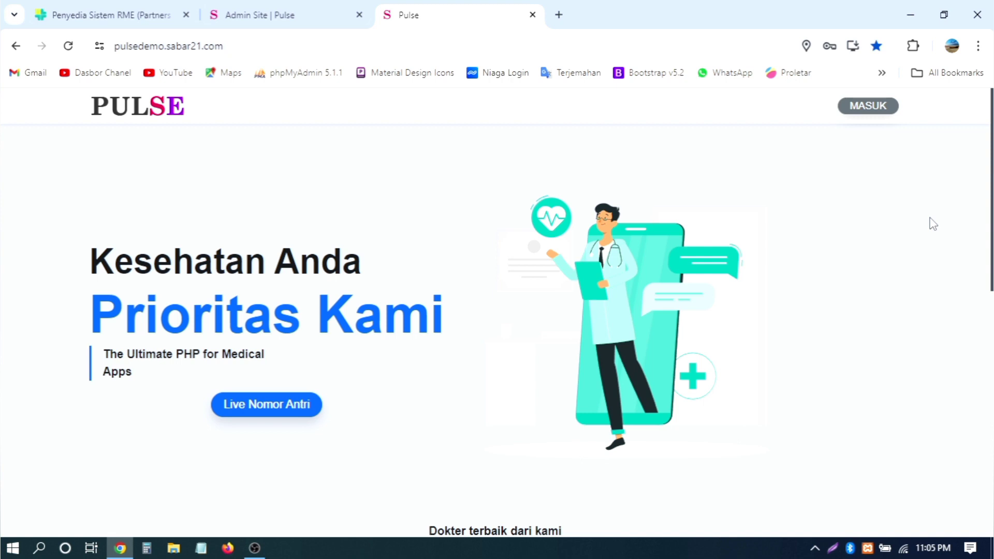
scroll(926, 224, "down", 5)
scroll(919, 225, "down", 4)
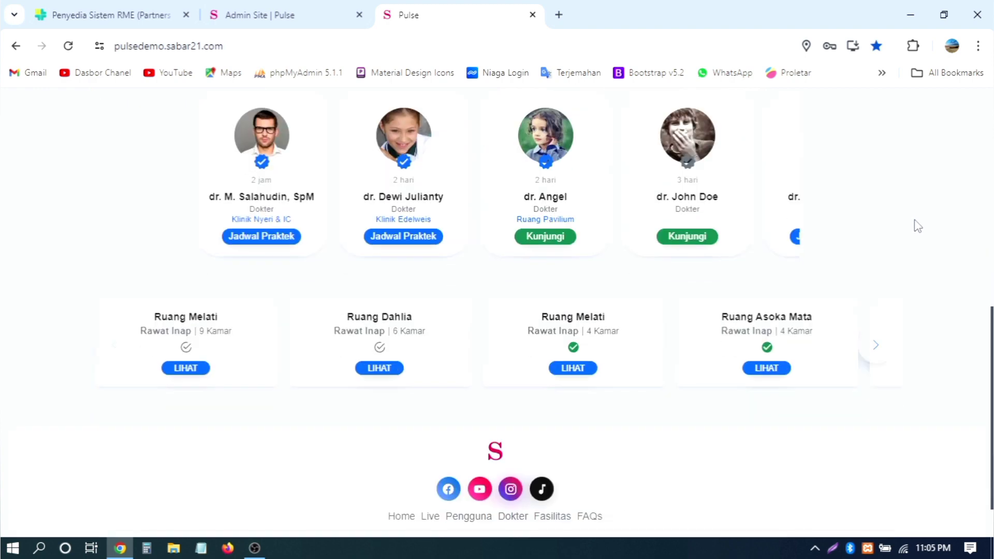
scroll(916, 225, "up", 5)
scroll(845, 253, "down", 4)
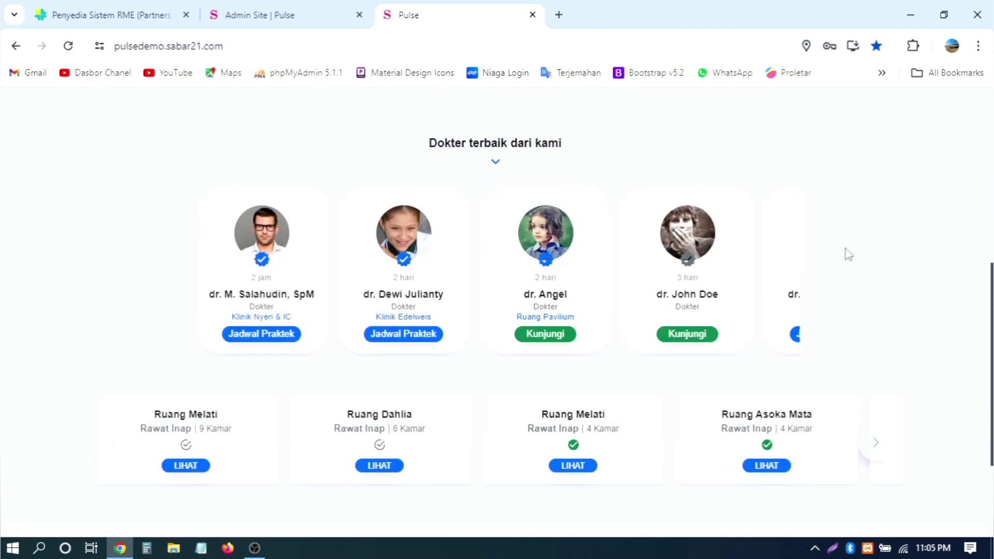
scroll(650, 393, "down", 3)
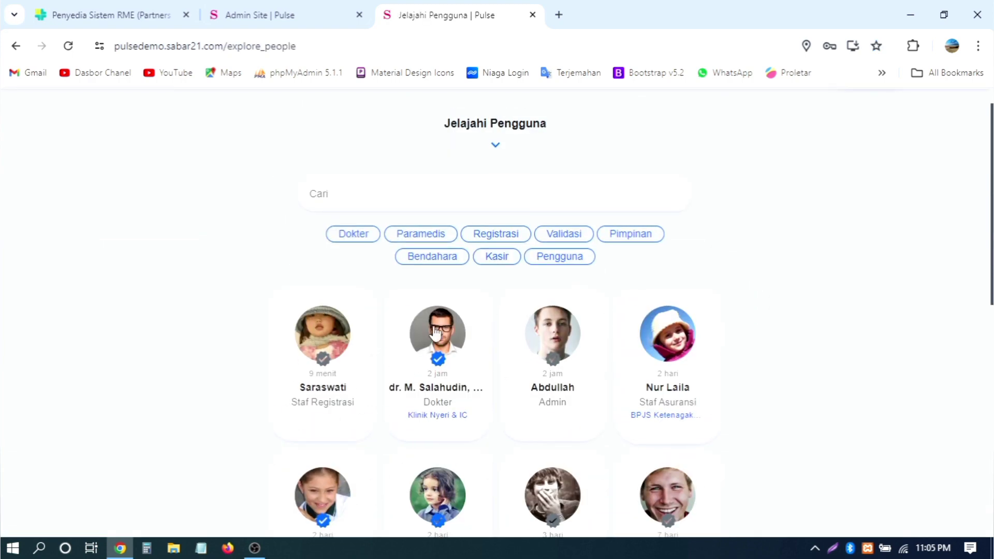
Step: Open the first registration staff member's profile, then return home via the PULSE logo
left_click(339, 332)
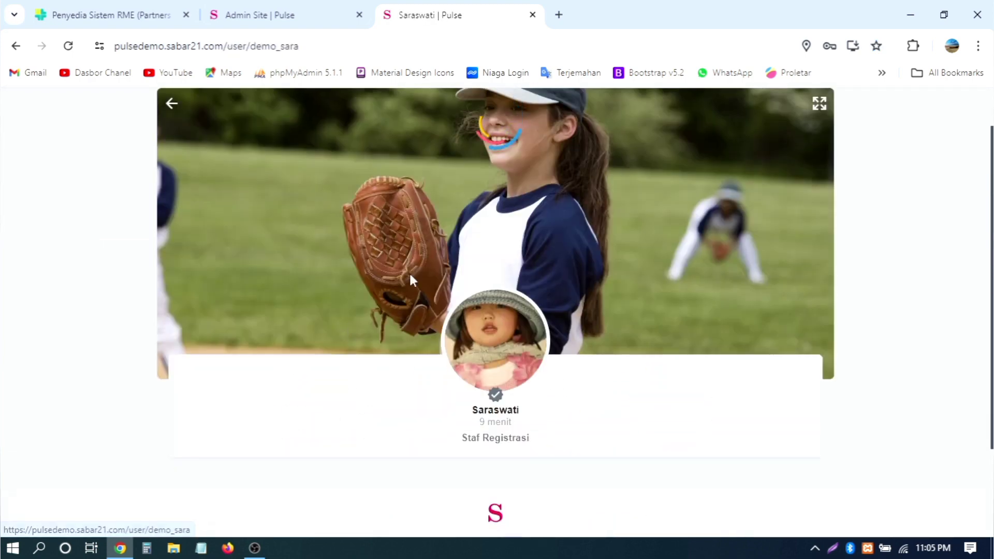
double_click(255, 45)
key("ctrl+c")
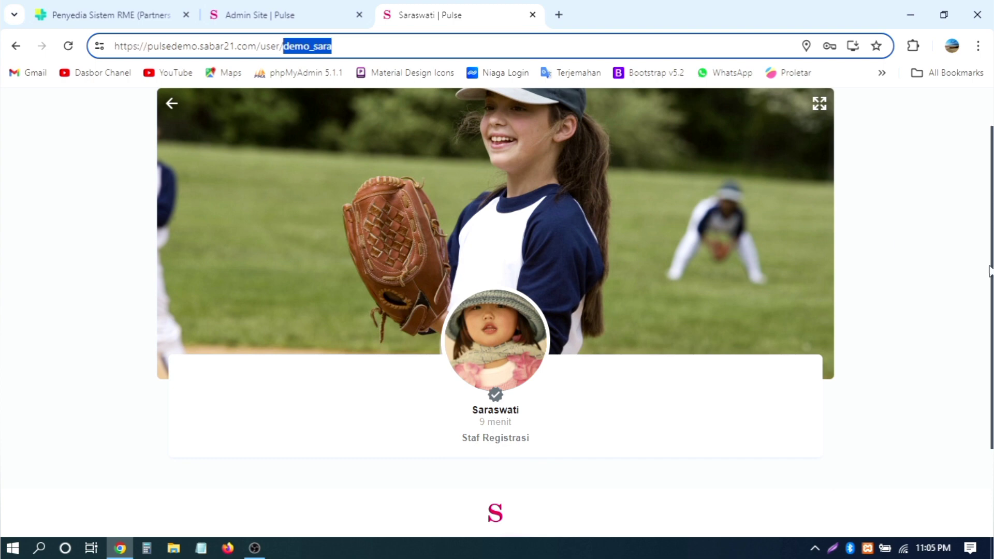
scroll(974, 213, "up", 1)
left_click(114, 106)
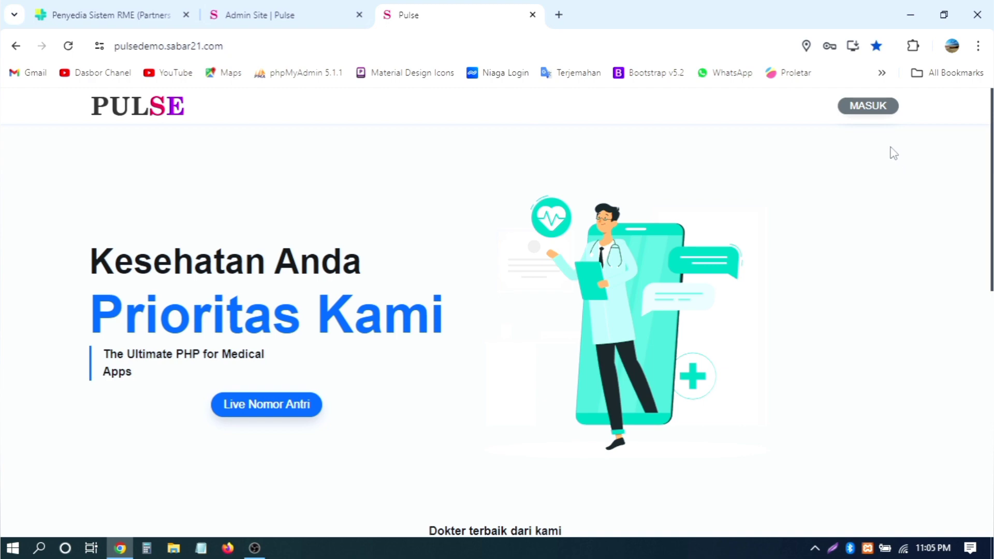
Step: On the login page, enter the registration staff username and password
left_click(867, 107)
left_click_drag(754, 227, 498, 228)
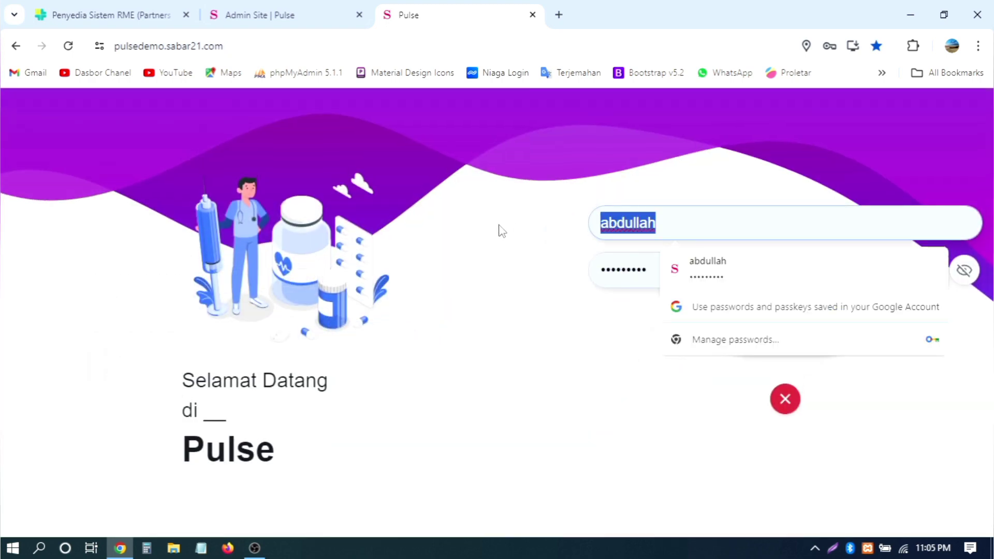
key("ctrl+v")
left_click_drag(691, 263, 512, 268)
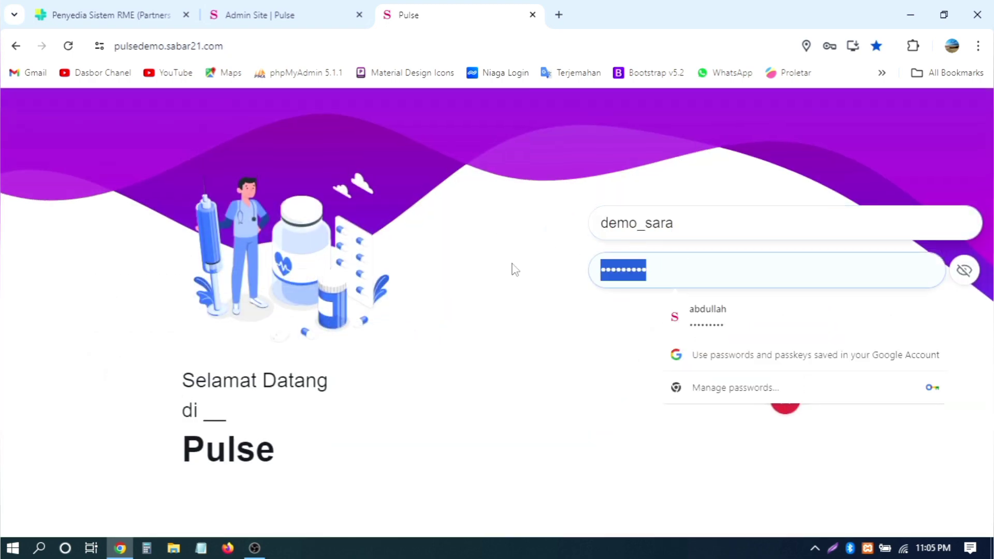
key("BackSpace")
left_click(527, 332)
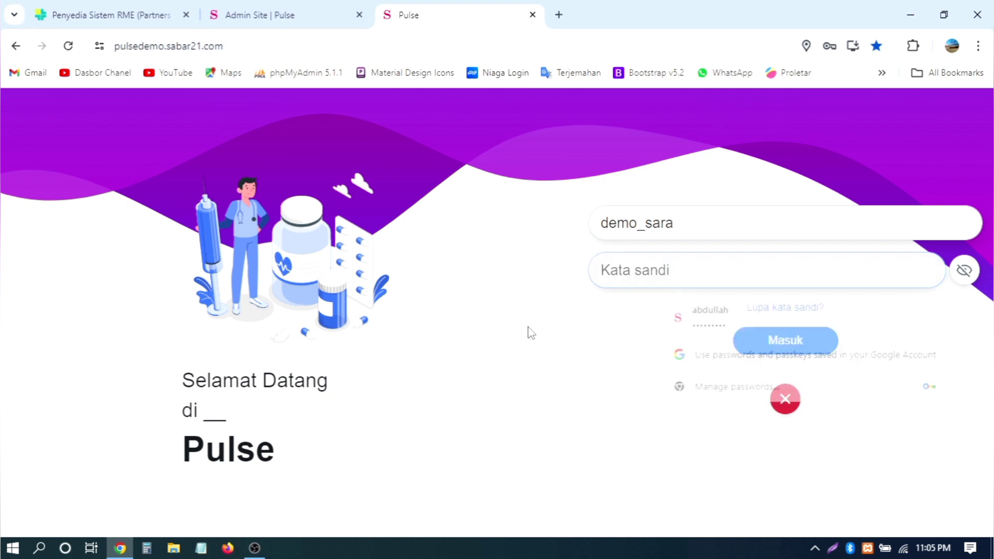
left_click(641, 278)
type("****")
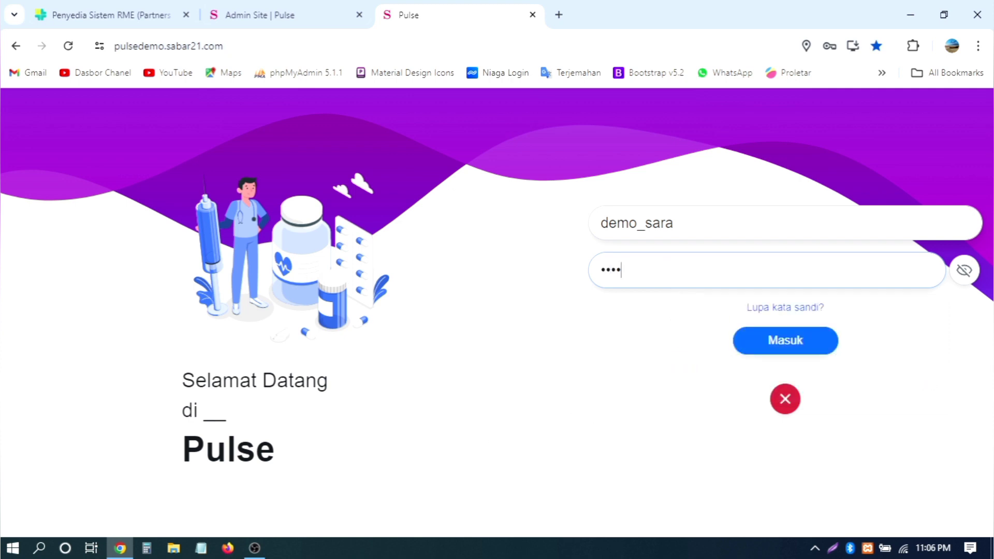
Step: Reveal the password, double-check the credentials and sign in
left_click(964, 269)
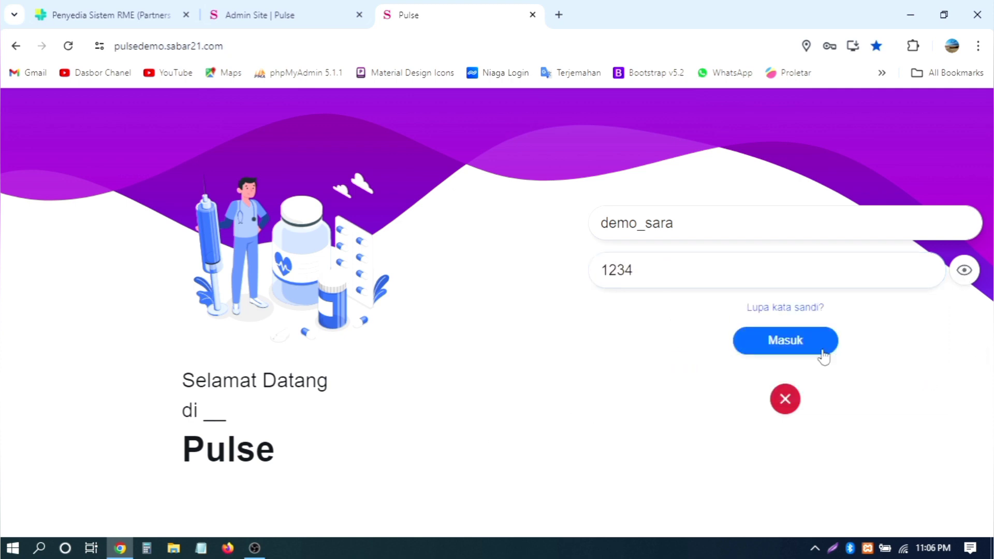
left_click(253, 44)
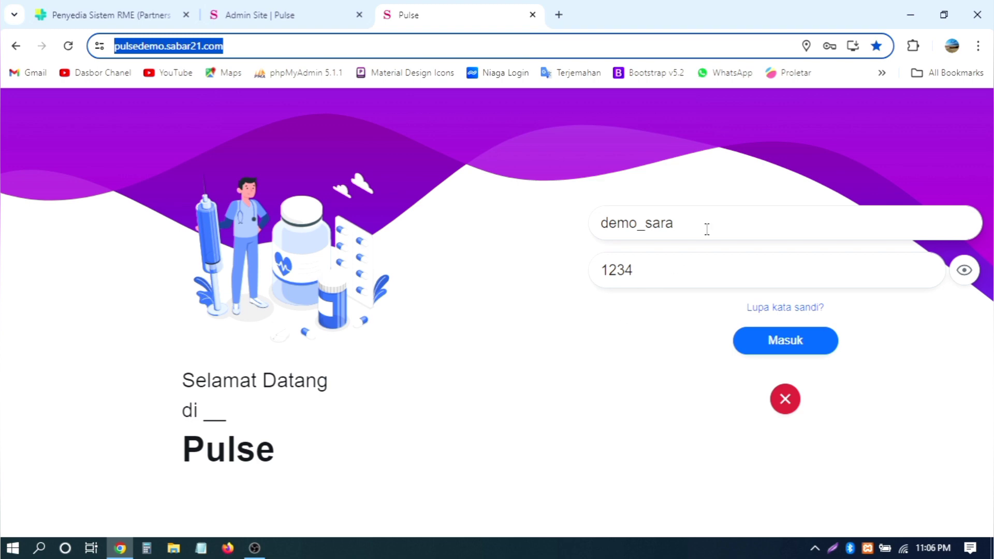
left_click_drag(706, 228, 570, 230)
left_click(516, 292)
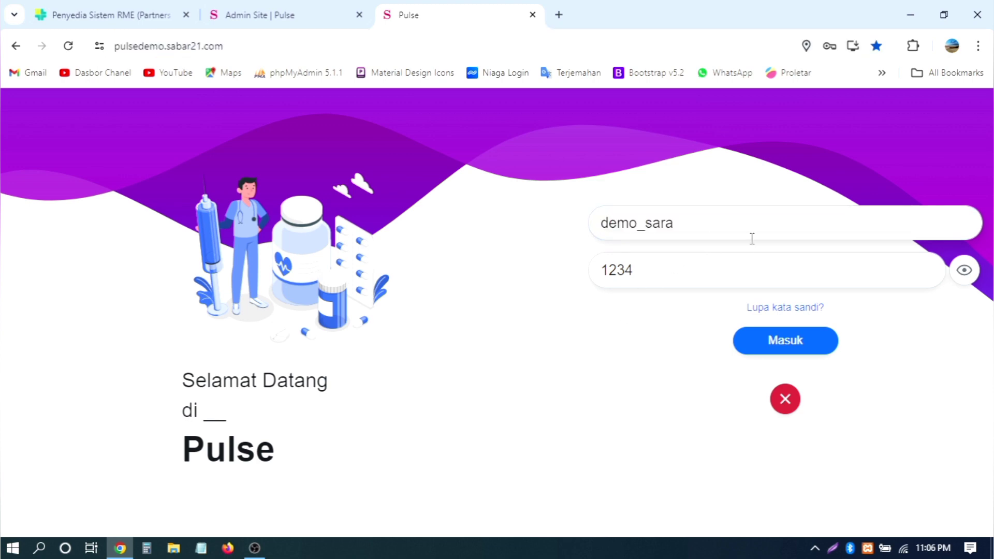
left_click(677, 280)
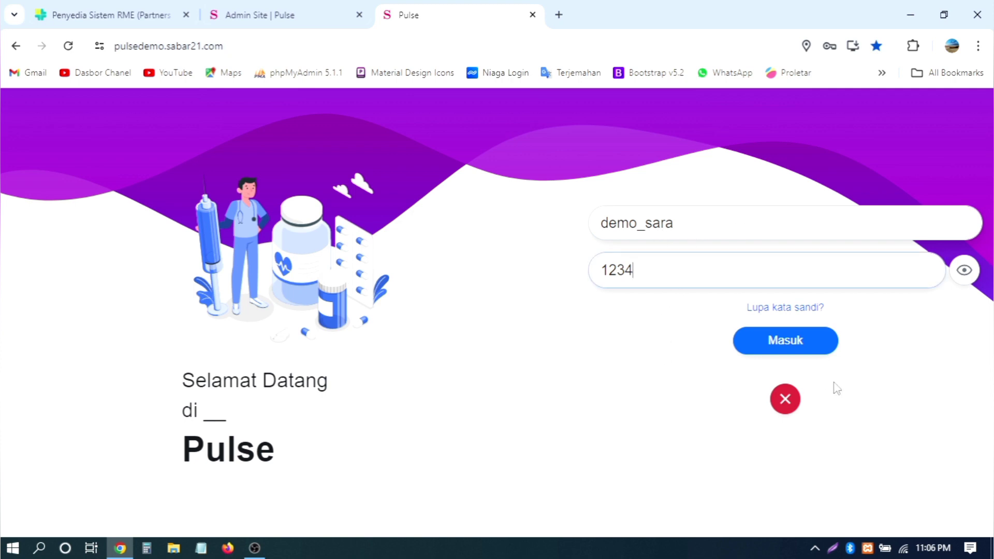
left_click(781, 348)
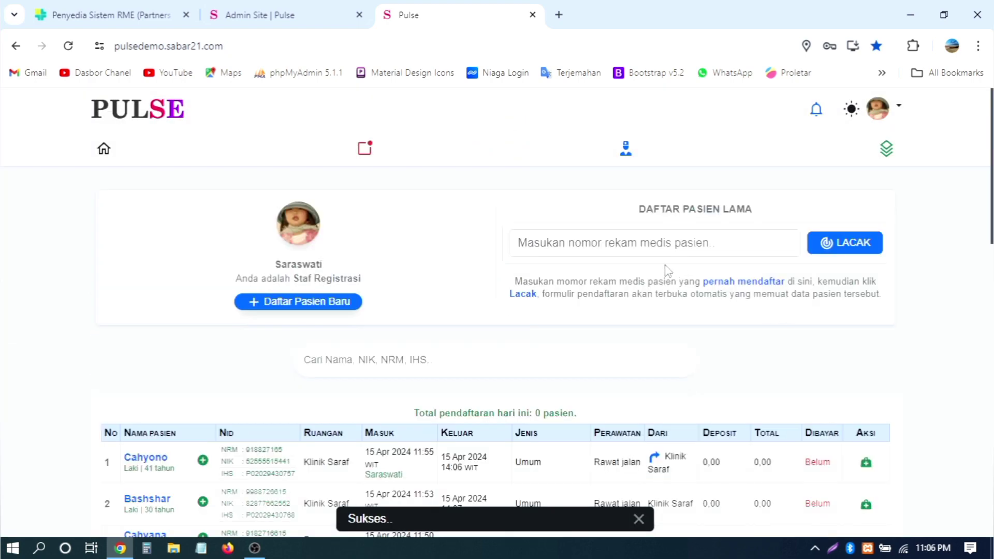
Step: Open the Daftar Pasien Baru new-patient registration form
scroll(383, 293, "down", 2)
scroll(374, 278, "up", 1)
scroll(373, 277, "up", 1)
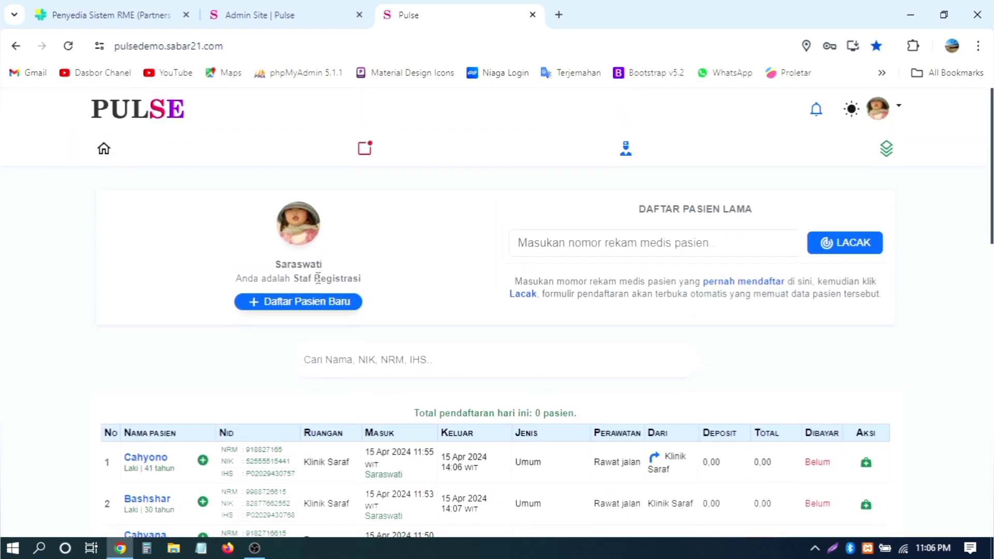
left_click(278, 306)
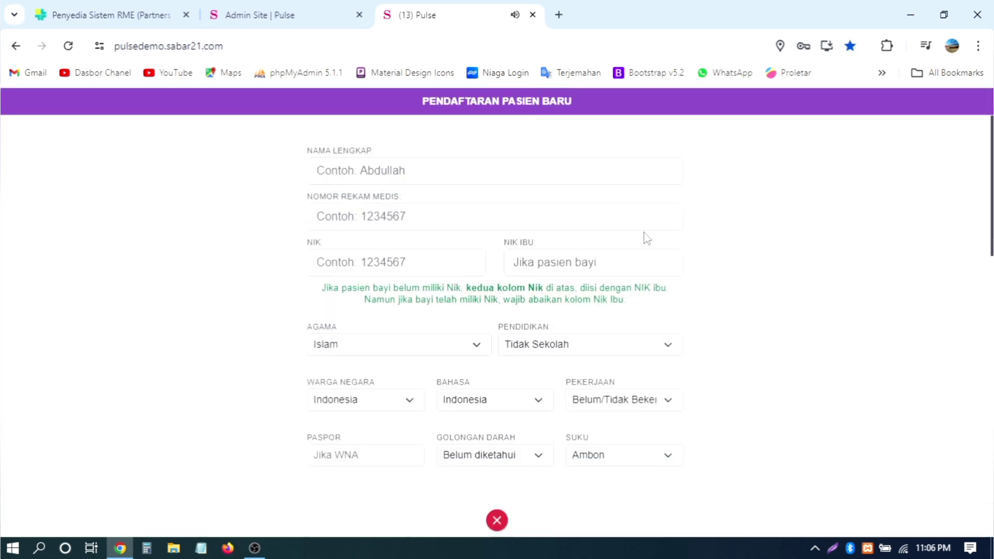
left_click(448, 173)
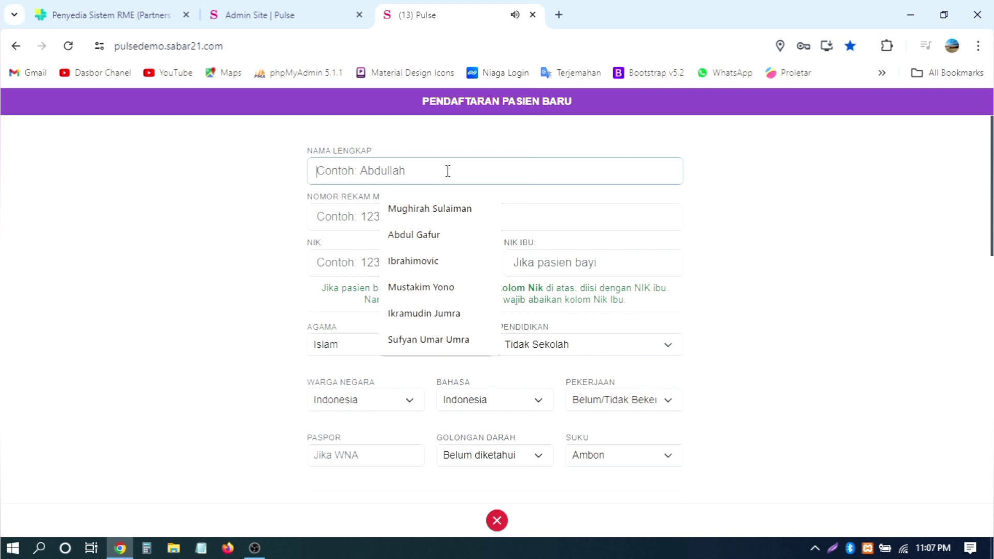
type("Laju")
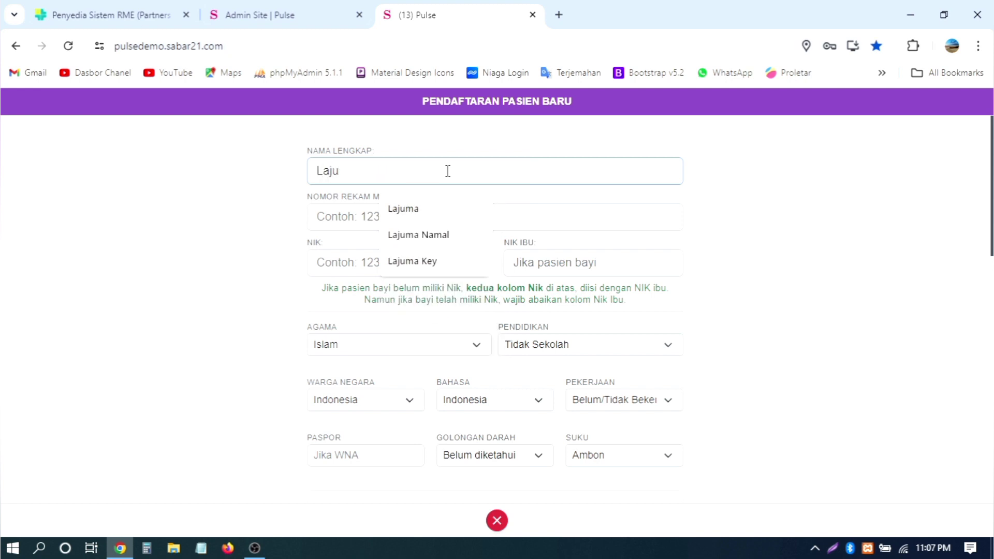
type("ma")
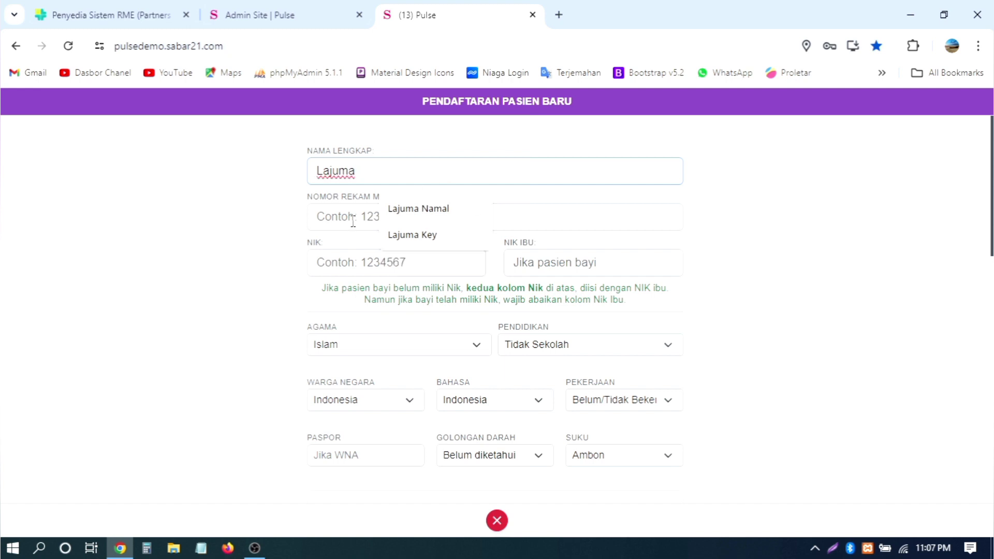
key("Tab")
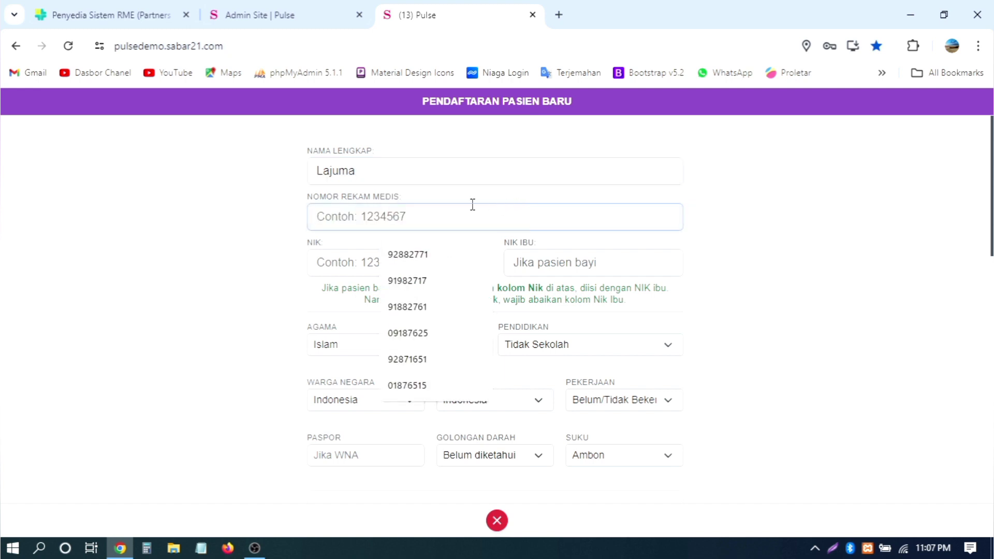
type("918817")
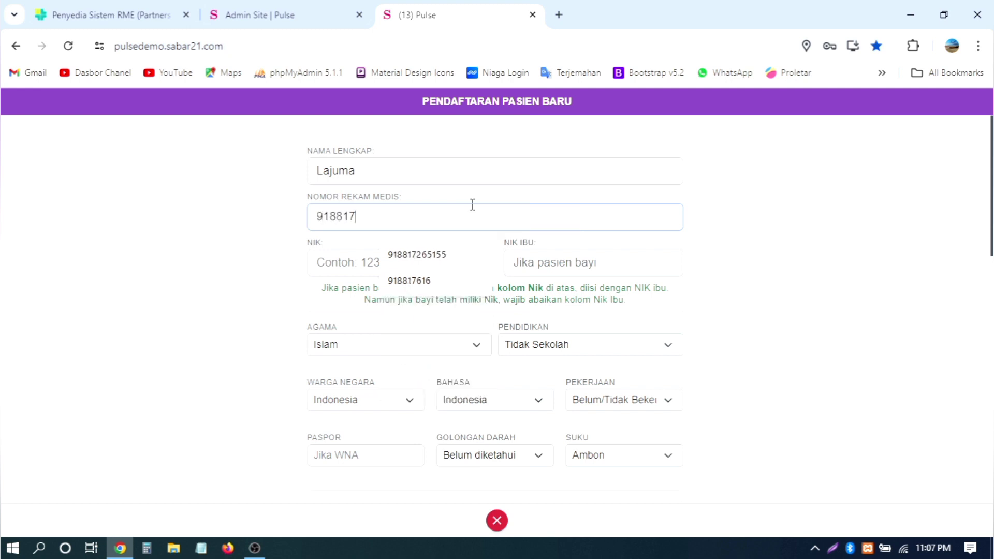
left_click(332, 261)
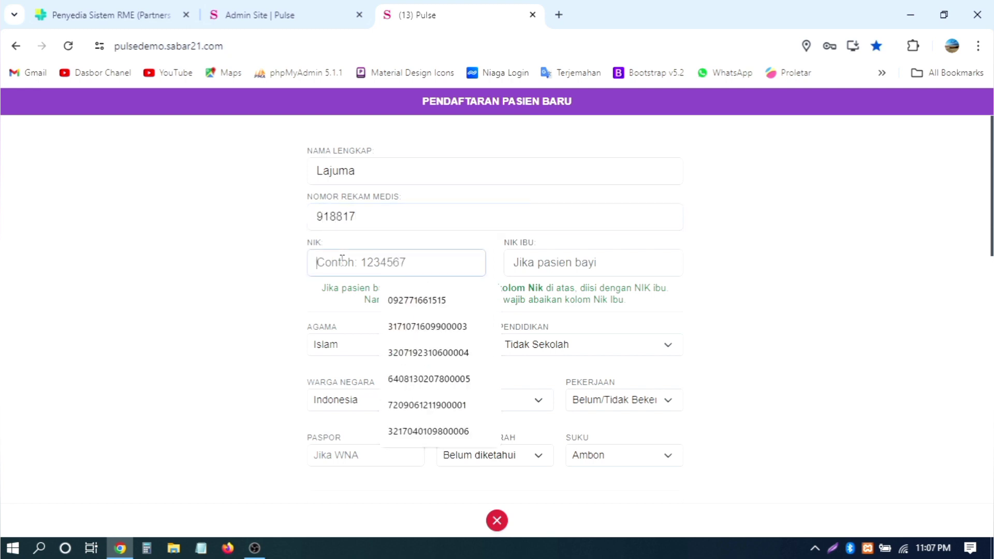
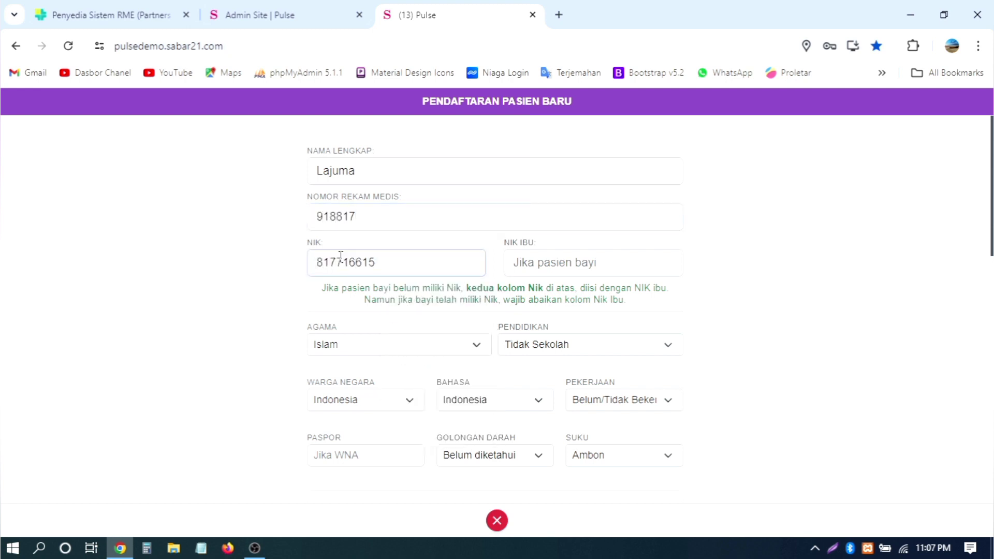
left_click(391, 221)
type("82771")
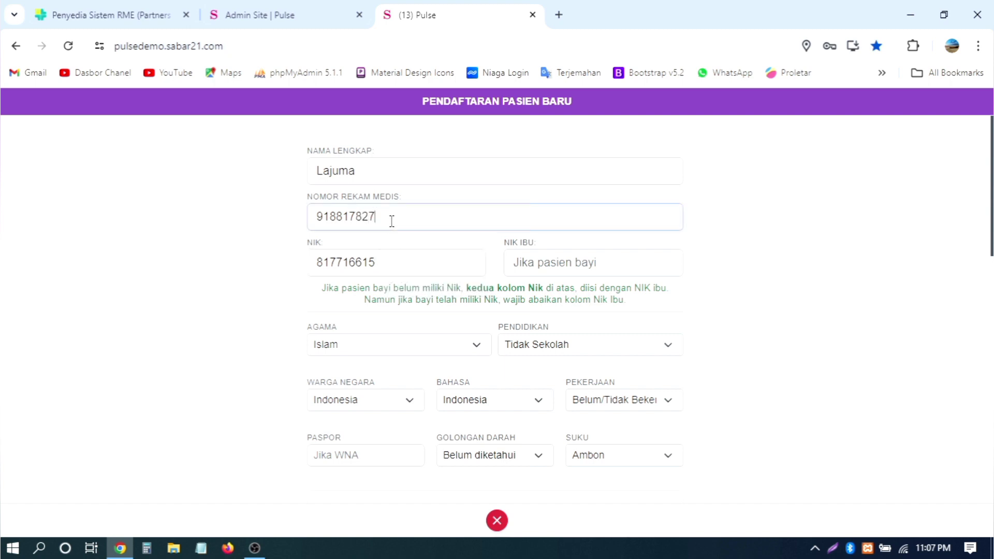
Step: Set education Sarjana, citizenship and language Indonesia, and occupation Pengacara
scroll(397, 218, "down", 2)
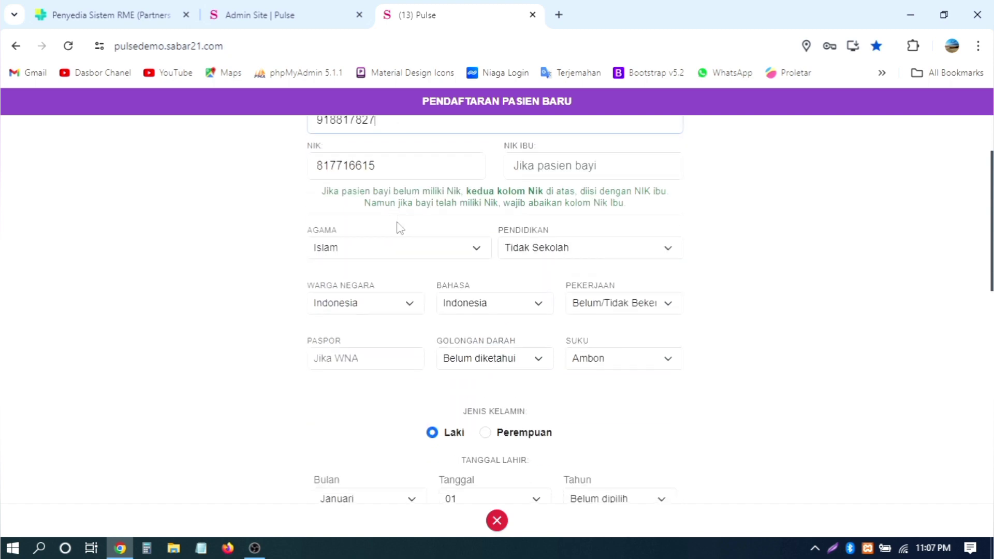
left_click(563, 250)
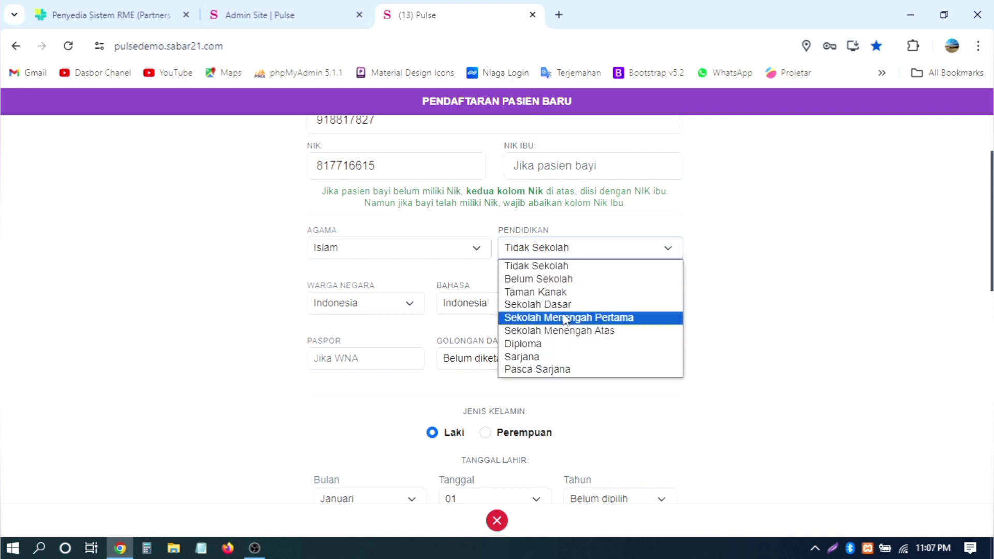
left_click(557, 344)
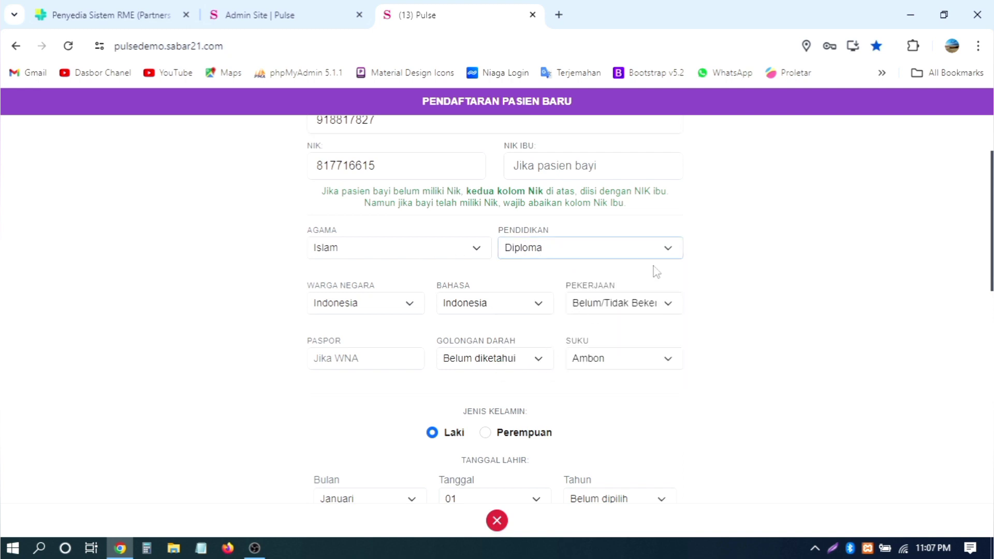
left_click(628, 258)
left_click(569, 357)
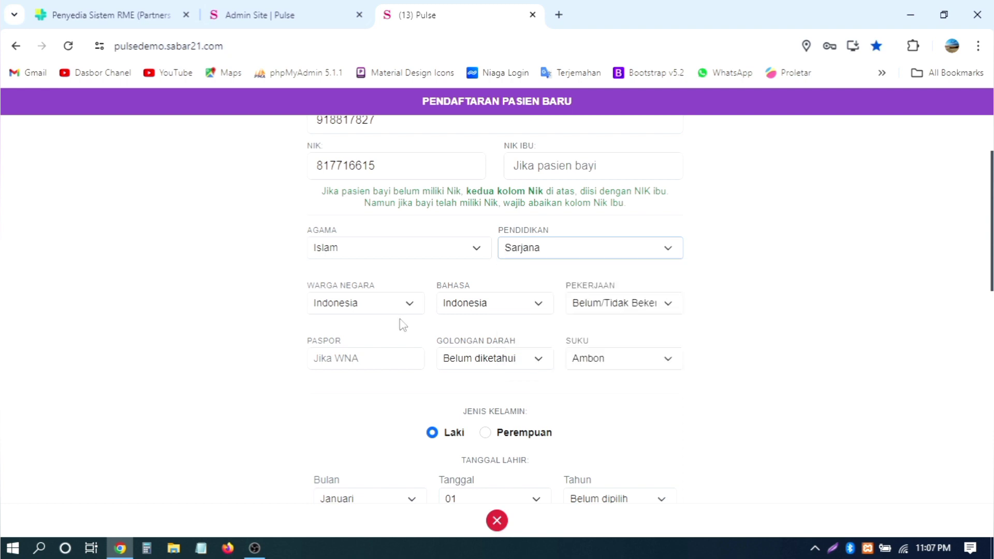
left_click(373, 303)
left_click(264, 339)
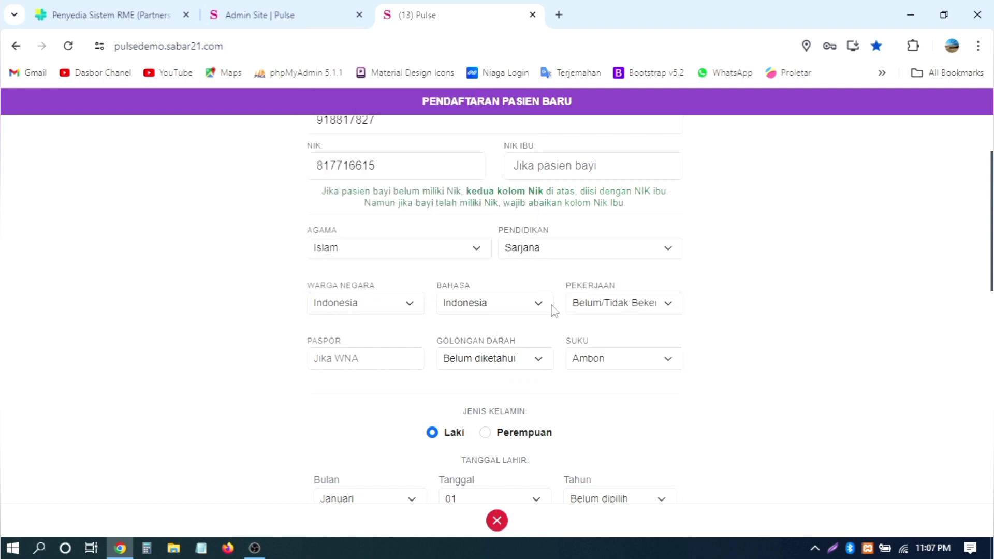
left_click(520, 306)
left_click(599, 309)
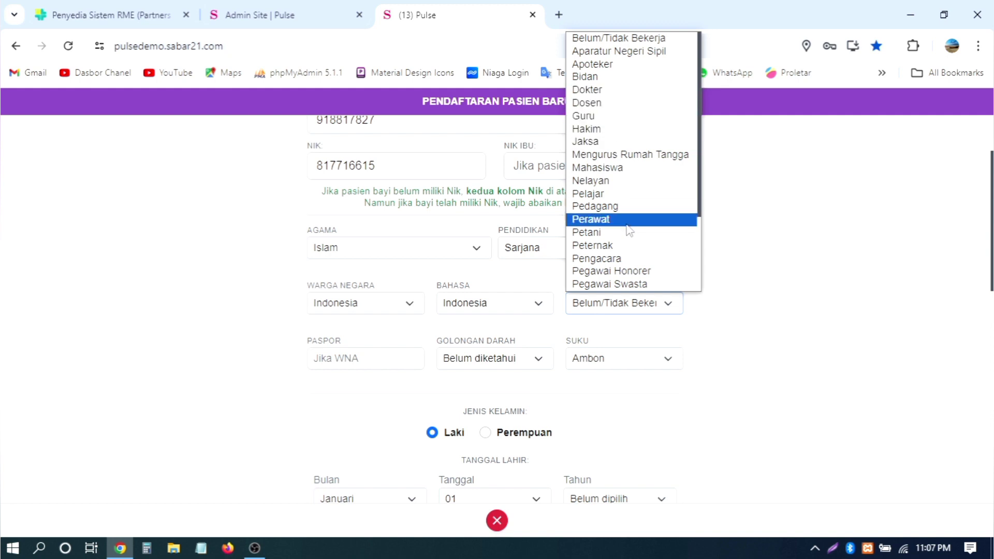
left_click(616, 258)
scroll(750, 247, "down", 4)
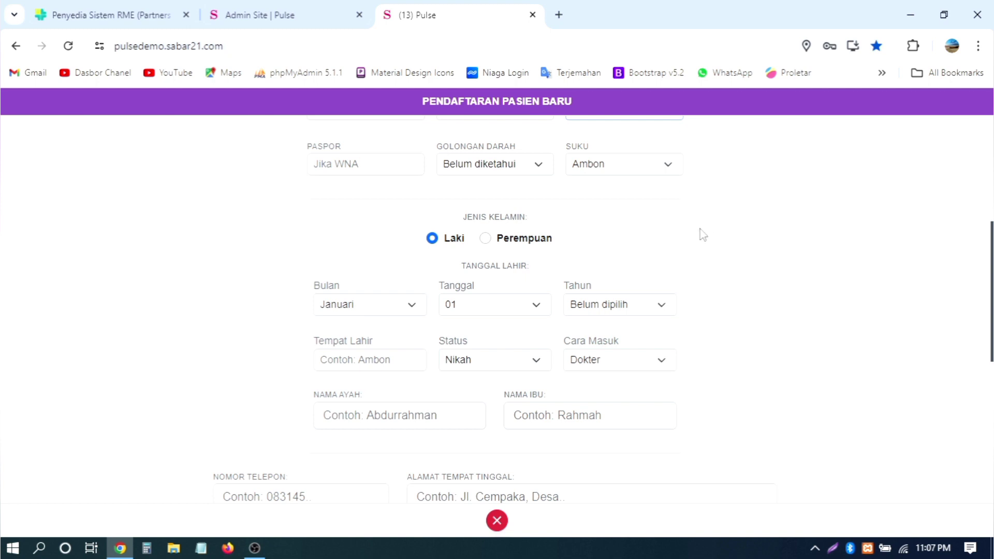
scroll(703, 234, "up", 2)
Step: Set blood type to O, leaving ethnicity unchanged
left_click(536, 261)
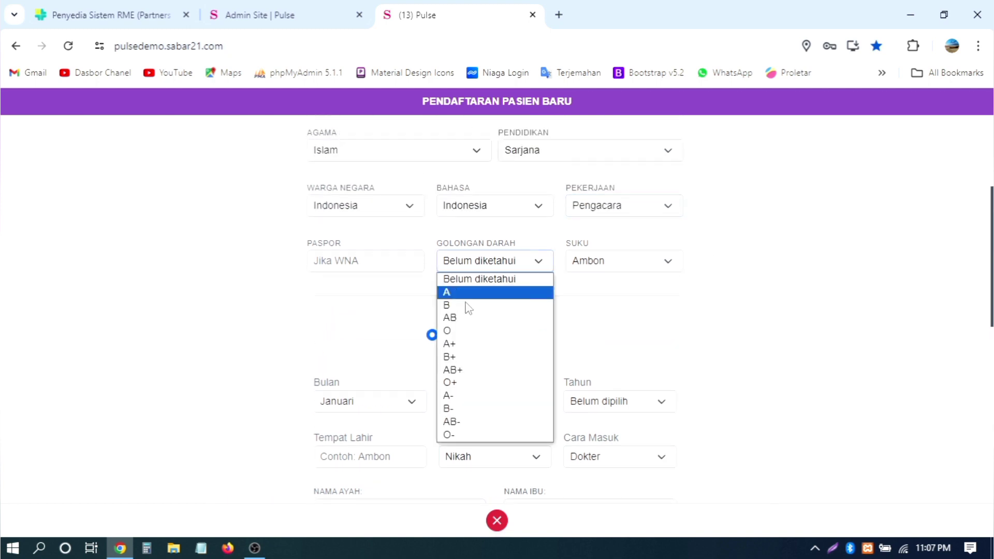
left_click(469, 332)
left_click(626, 262)
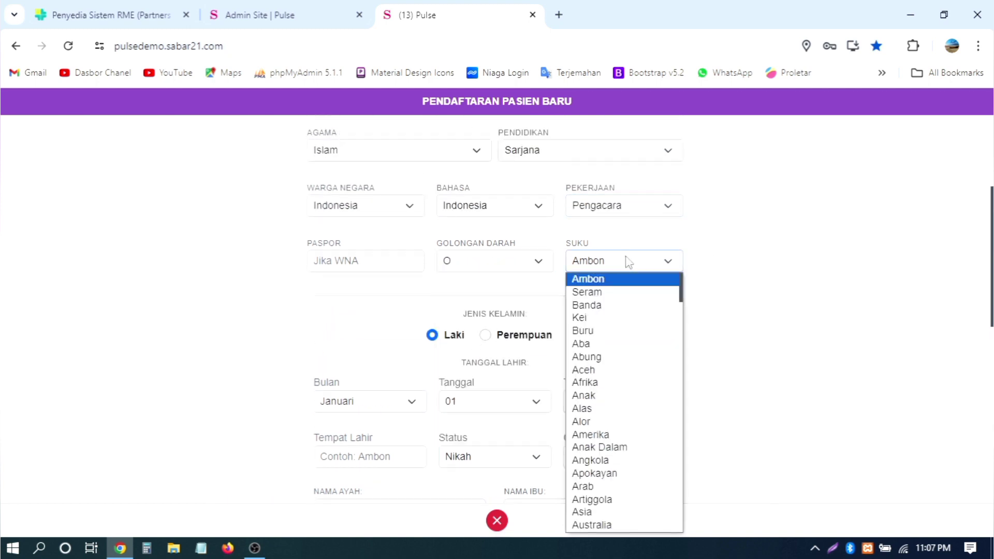
left_click(590, 291)
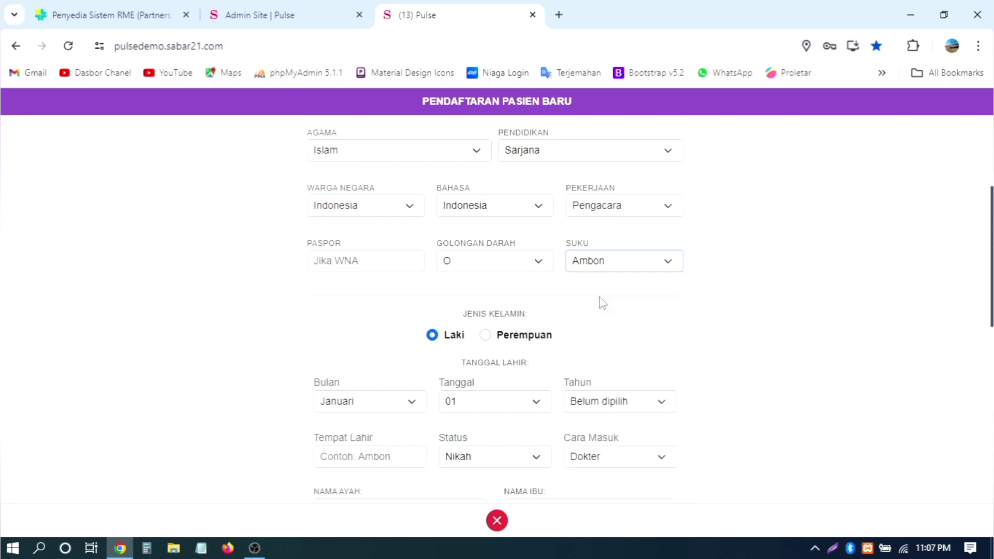
scroll(748, 283, "down", 4)
left_click(339, 209)
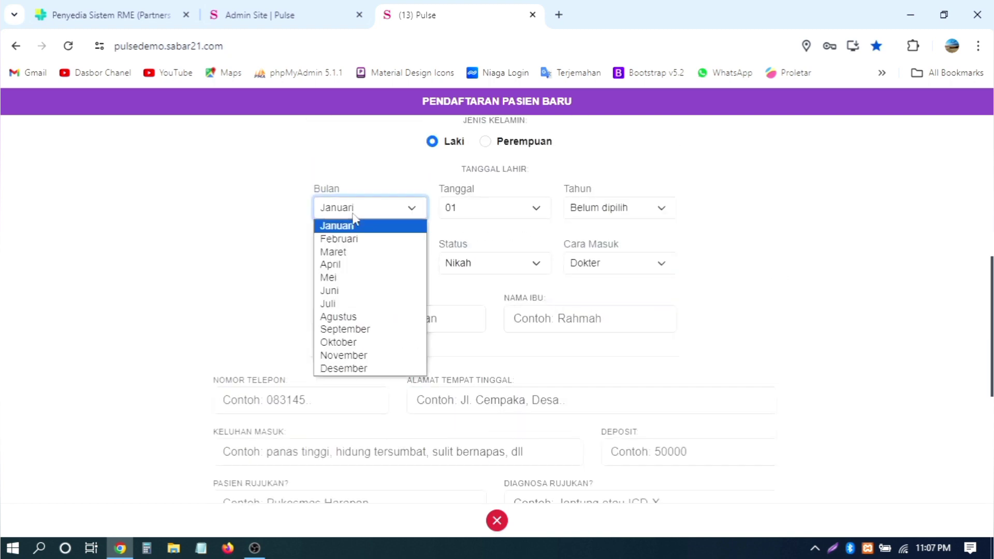
left_click(333, 251)
left_click(489, 213)
left_click(486, 321)
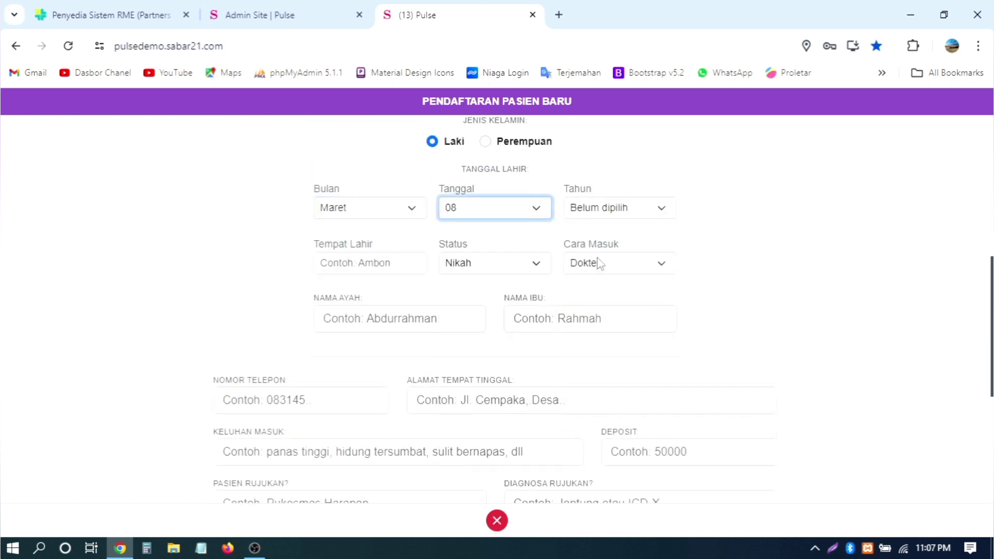
left_click(619, 212)
scroll(595, 362, "down", 10)
left_click(610, 318)
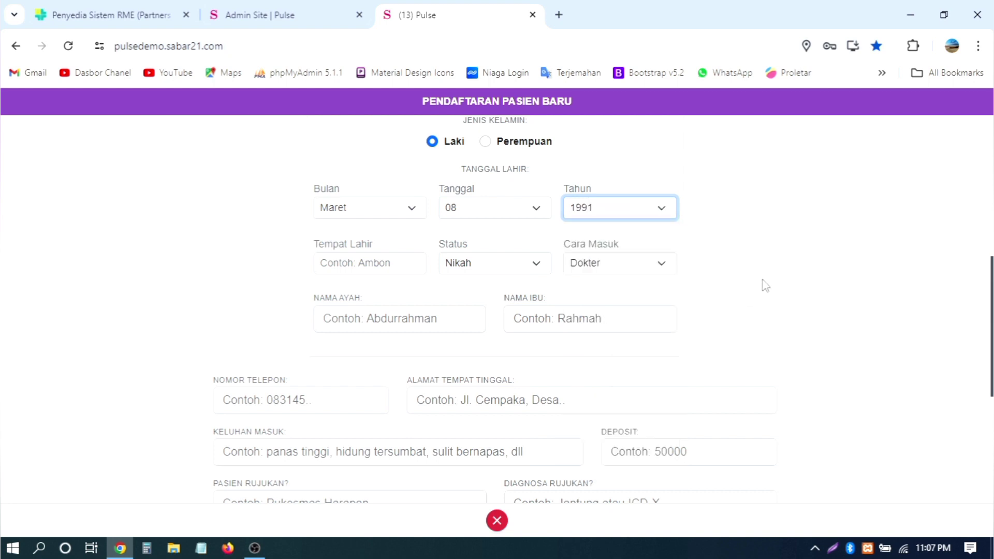
Step: Set birthplace Ambon, keep marital status Nikah, and admission route Datang Sendiri
left_click(404, 262)
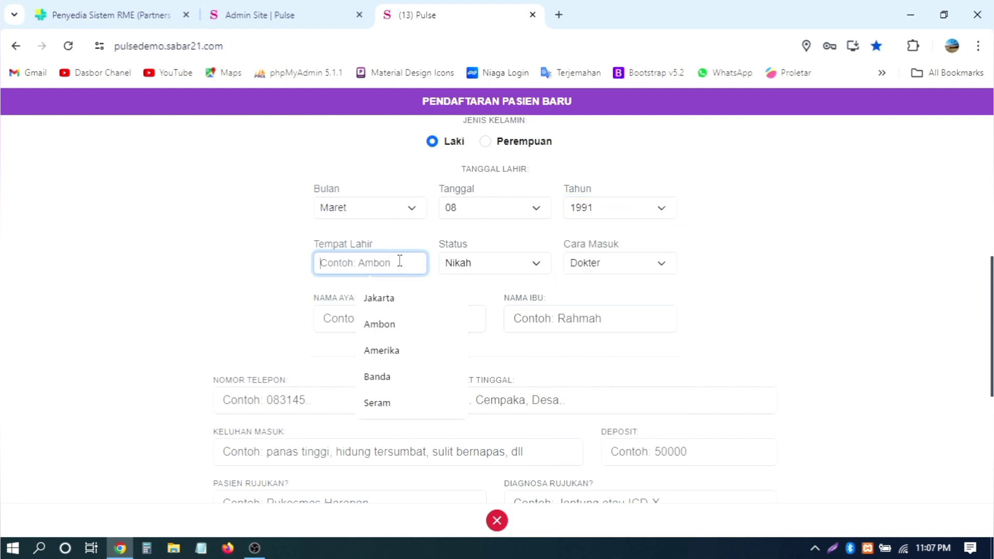
left_click(390, 327)
left_click(492, 272)
left_click(492, 275)
left_click(595, 269)
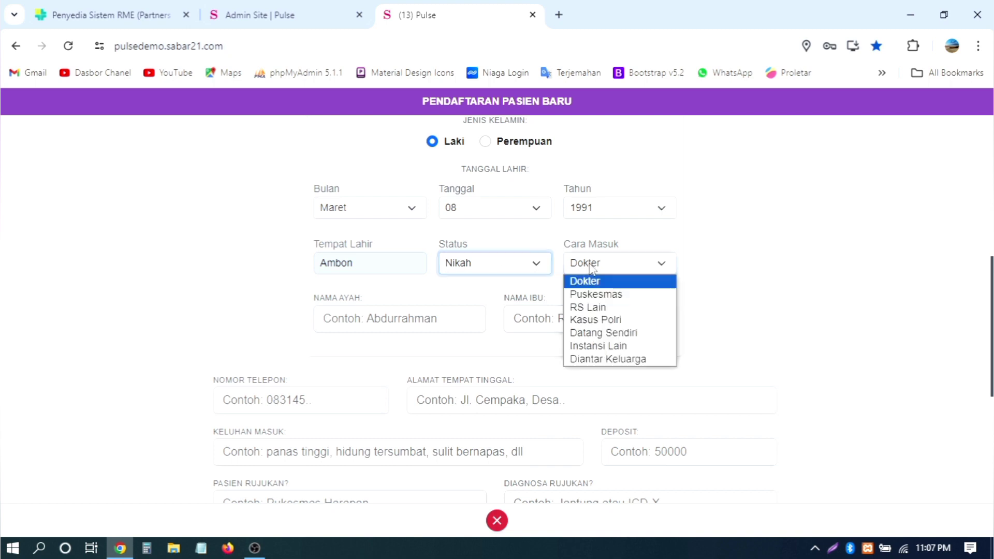
left_click(602, 333)
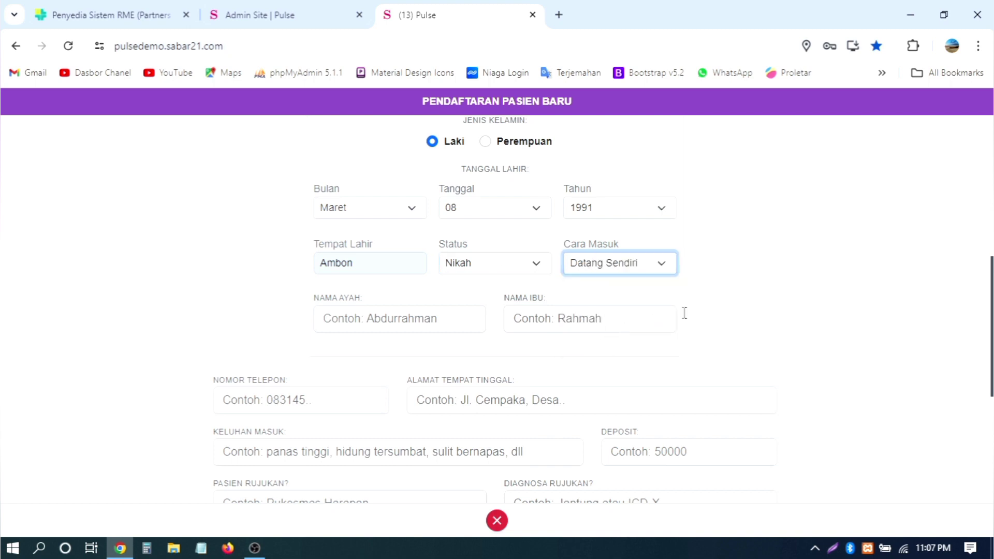
Step: Fill the father's and mother's names from saved suggestions, moving to the phone number
scroll(477, 330, "down", 2)
left_click(386, 228)
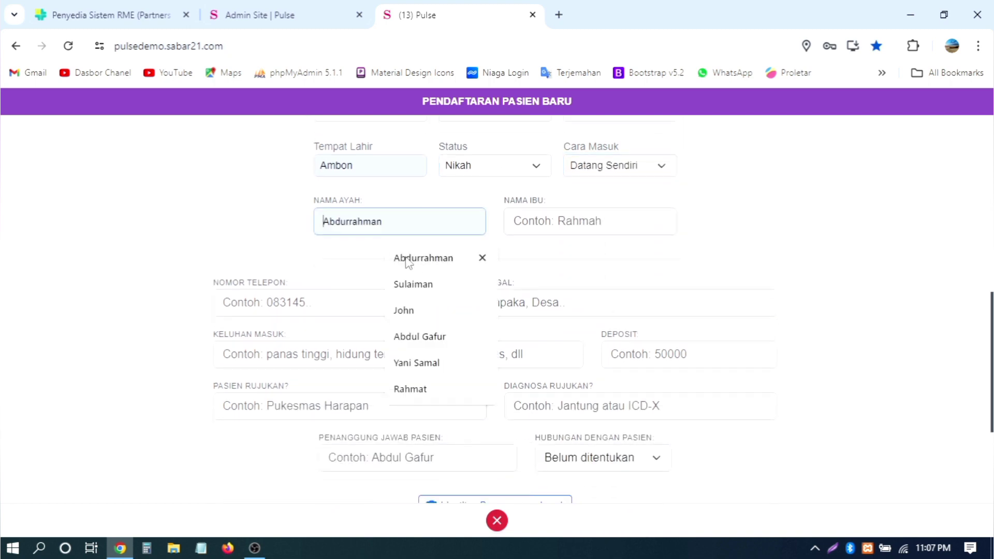
left_click(406, 257)
left_click(572, 219)
left_click(590, 259)
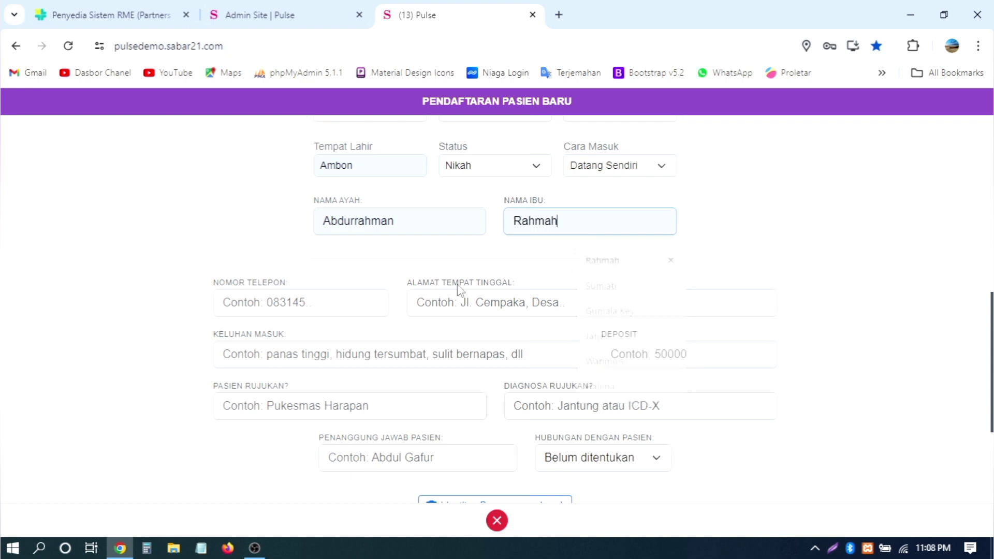
left_click(261, 304)
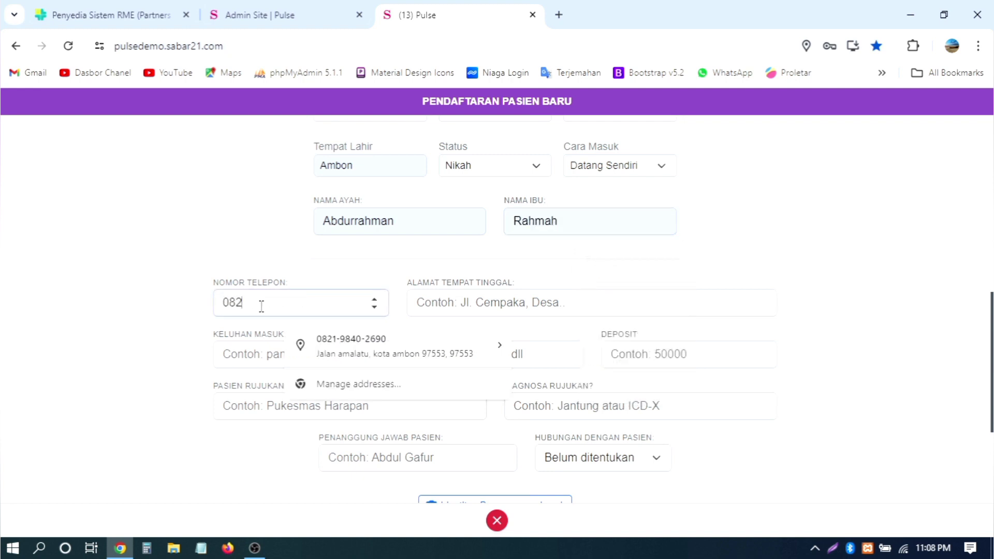
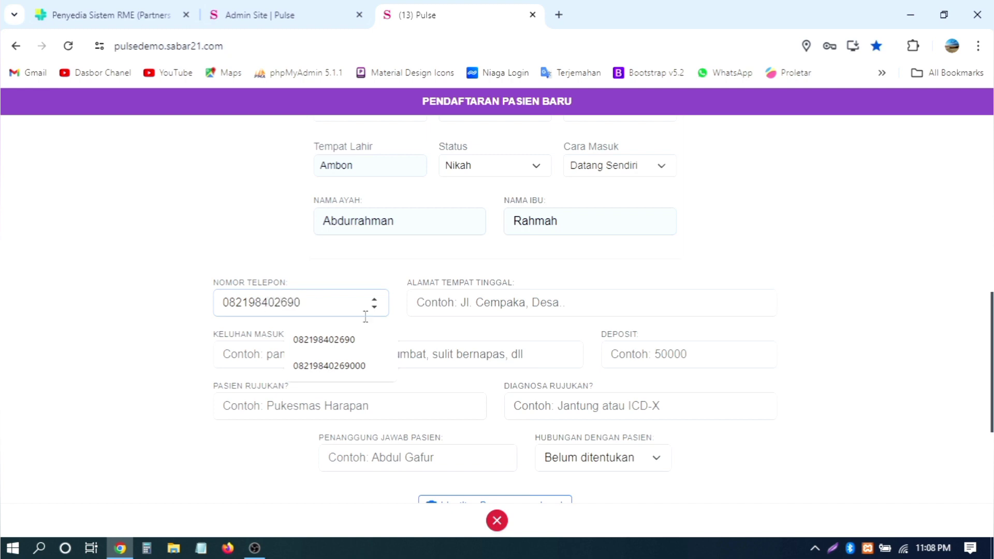
left_click(546, 303)
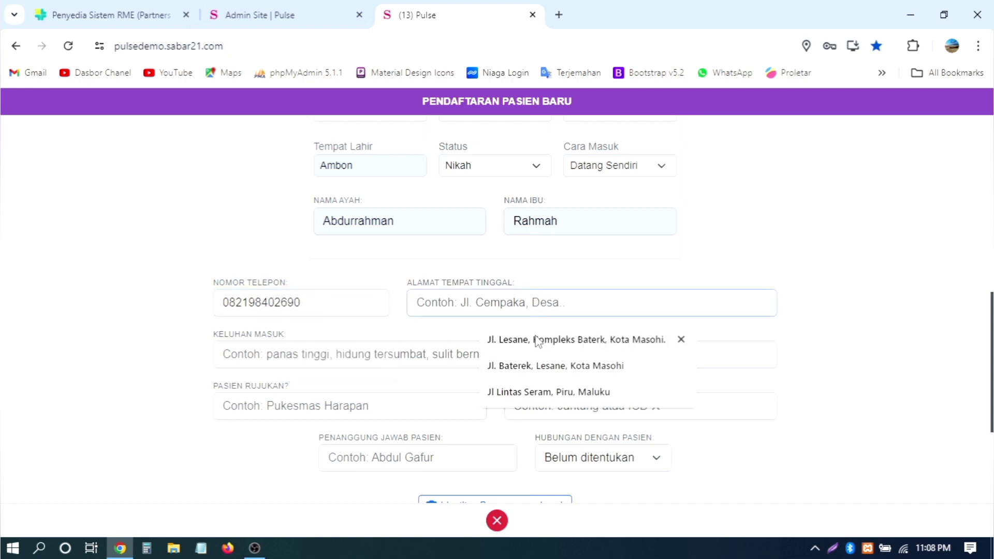
left_click(547, 339)
scroll(448, 315, "down", 2)
left_click(371, 264)
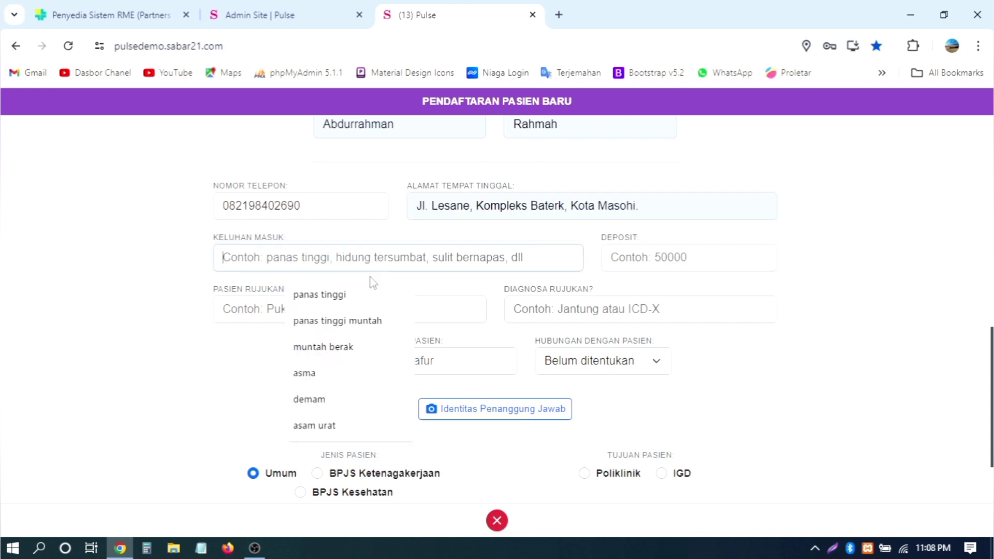
left_click(385, 295)
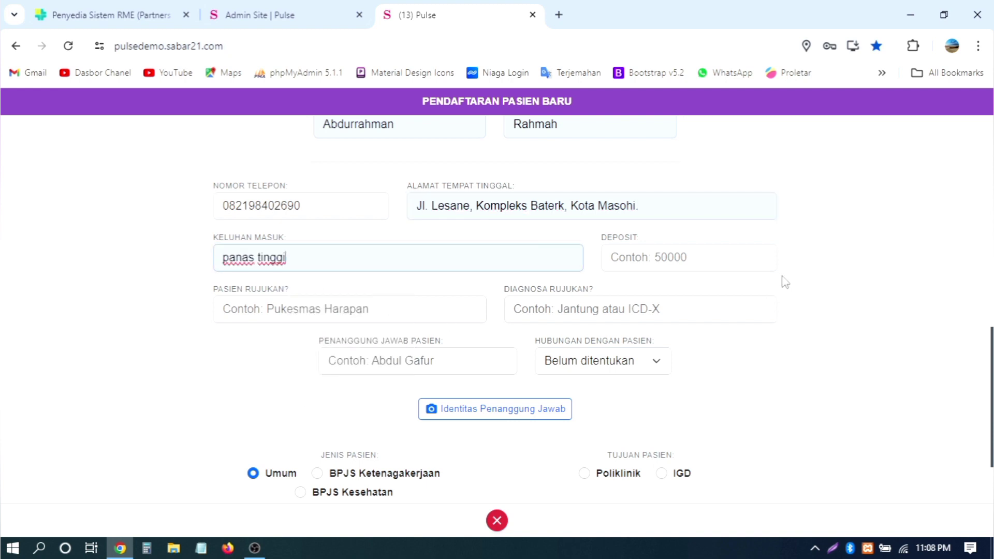
scroll(783, 282, "down", 2)
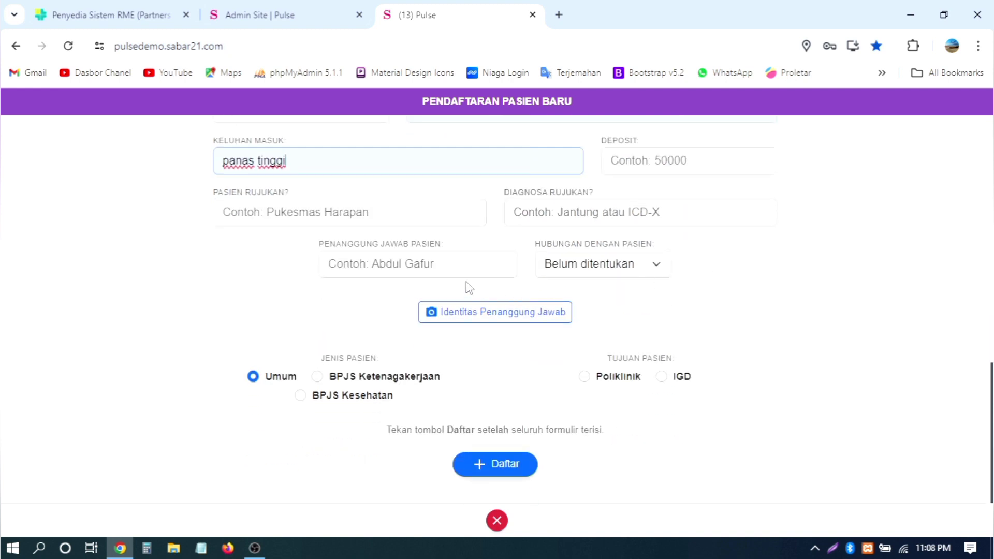
left_click(457, 268)
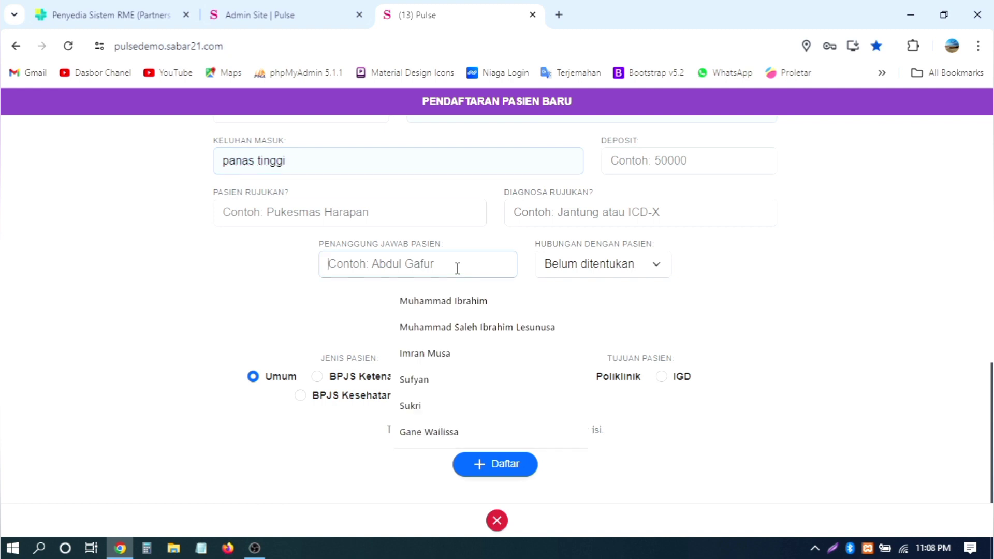
left_click(289, 275)
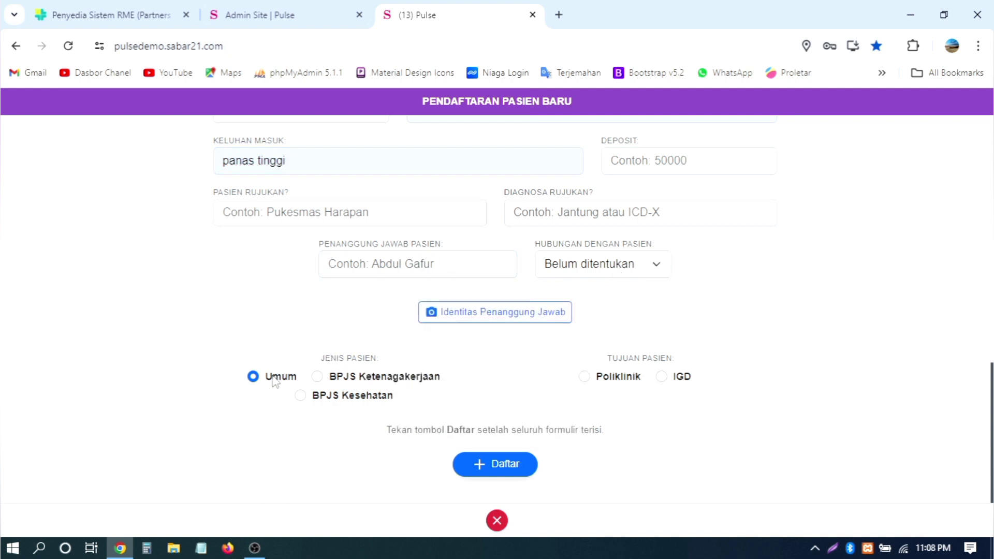
left_click(365, 379)
left_click(357, 398)
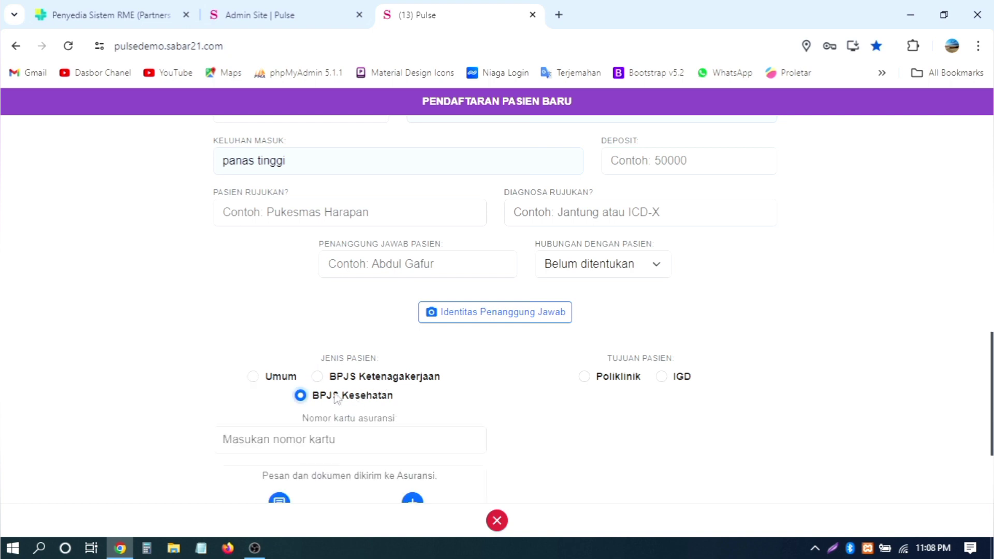
left_click(279, 381)
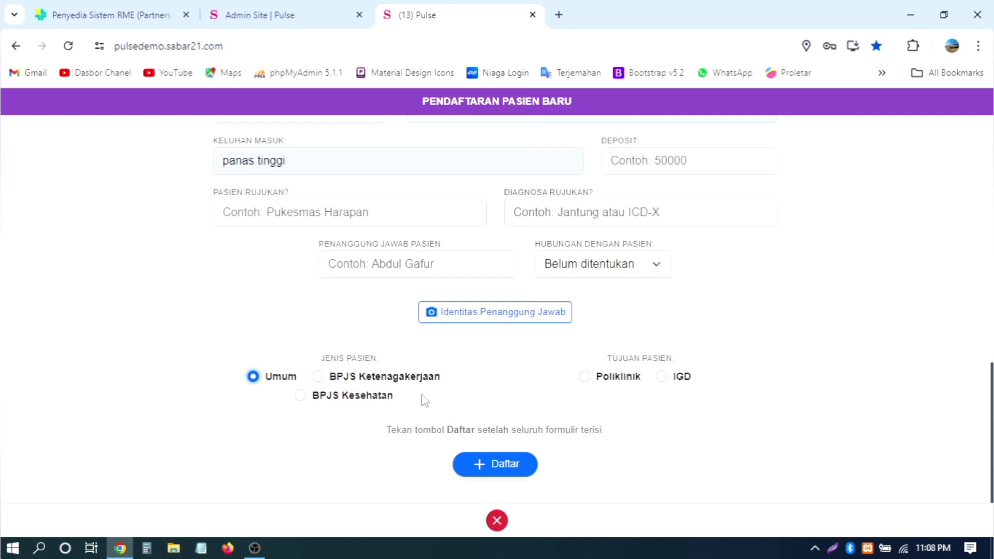
Step: Choose Poliklinik, destination Klinik Mata, and keep its eye specialist as the doctor
left_click(627, 381)
scroll(778, 345, "down", 1)
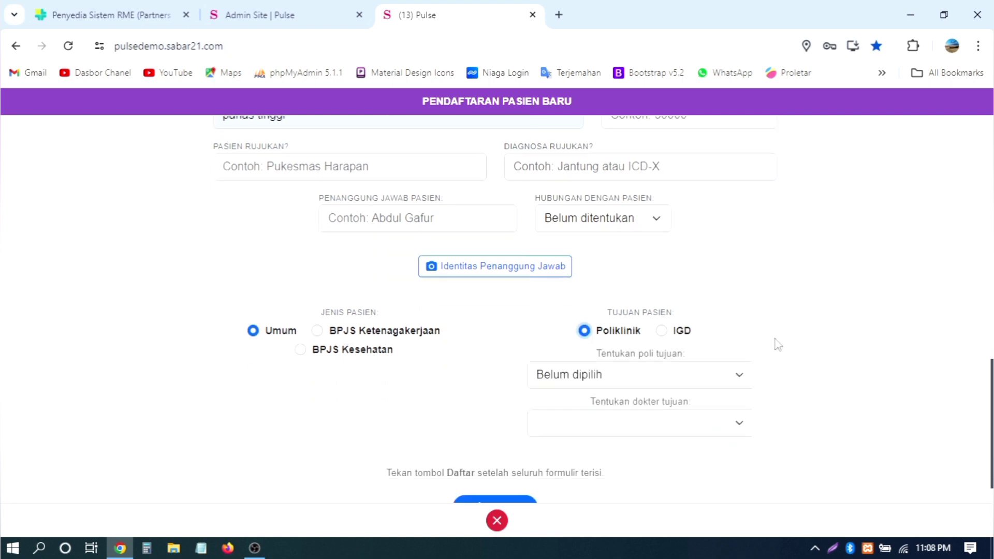
scroll(778, 345, "down", 1)
left_click(685, 335)
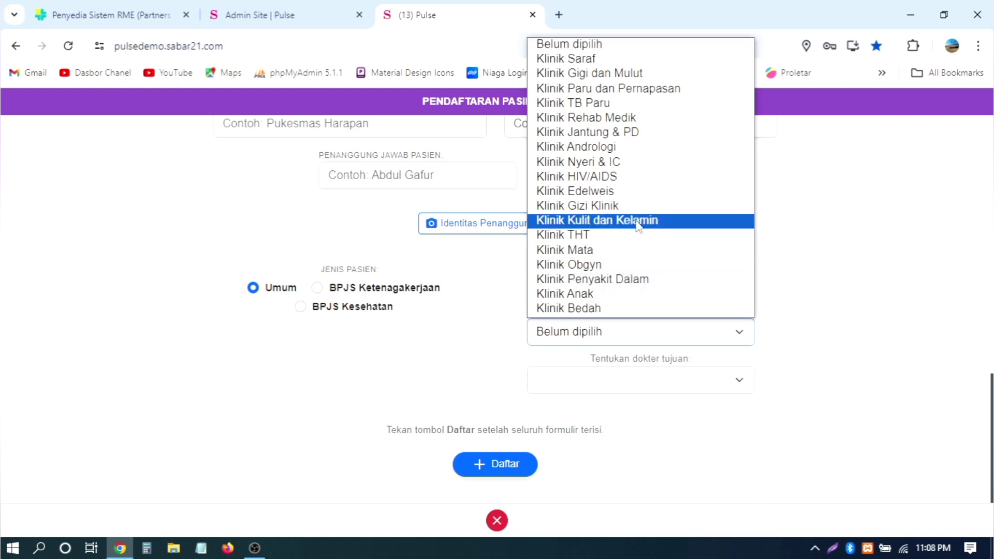
left_click(597, 249)
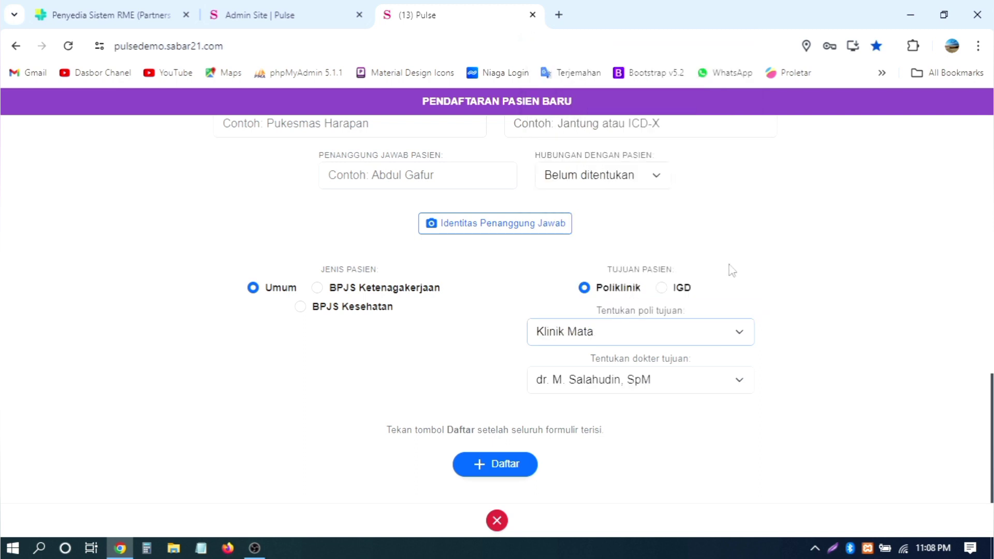
left_click(597, 339)
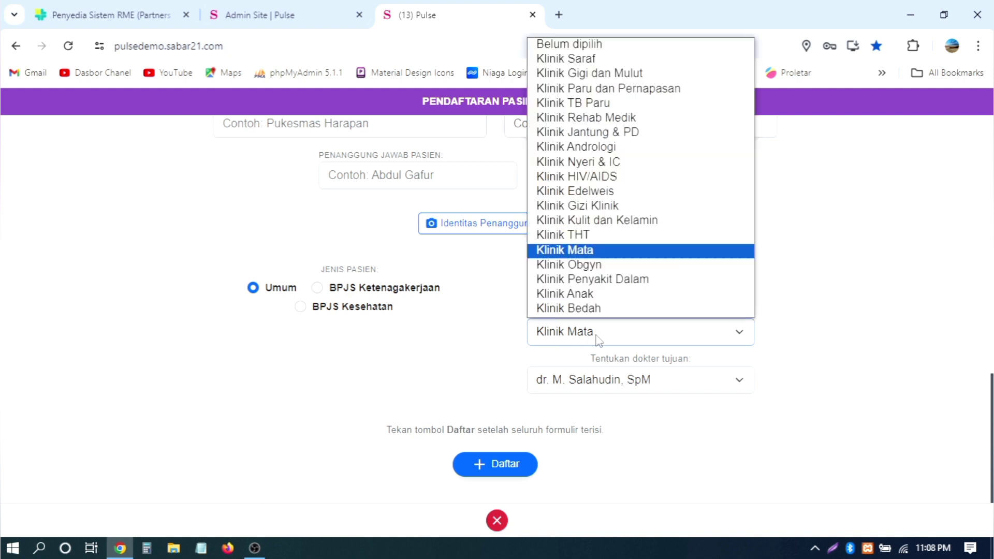
left_click(598, 339)
left_click(642, 384)
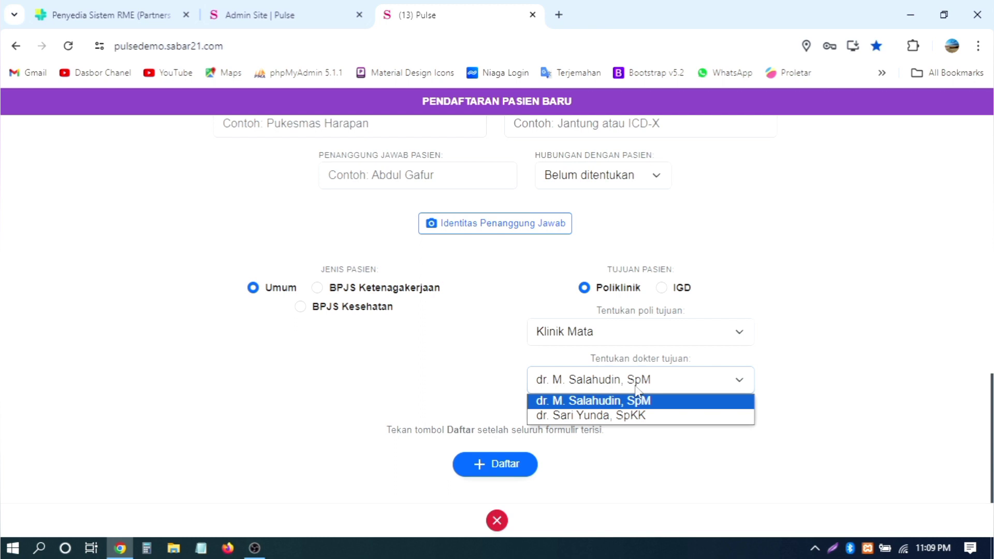
left_click(627, 402)
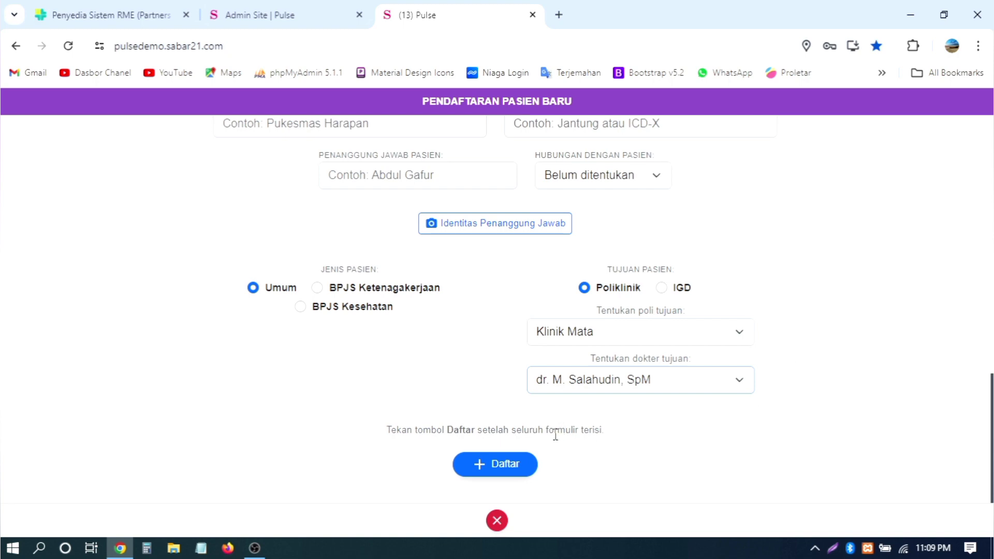
Step: Submit the registration with Daftar and review today's registration list
left_click(504, 466)
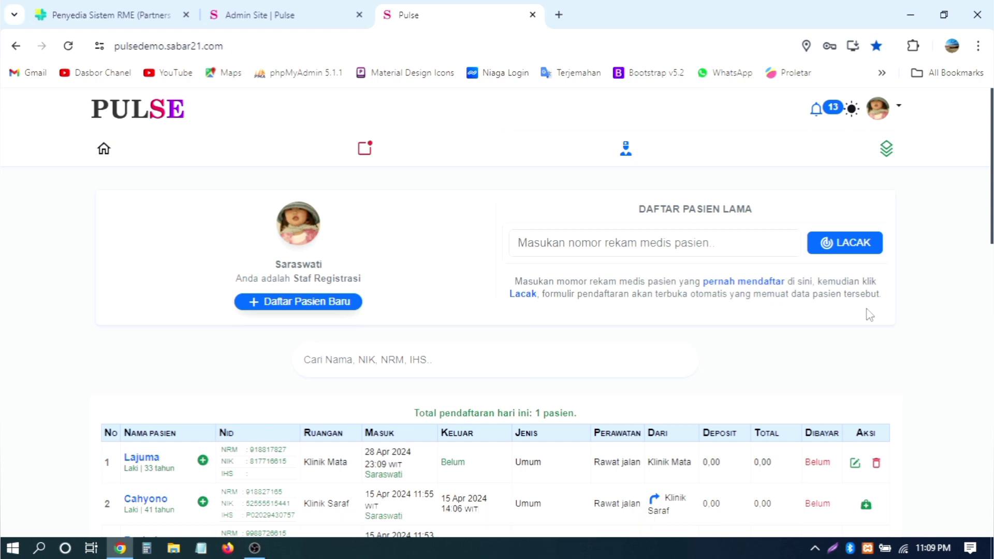
scroll(870, 314, "down", 2)
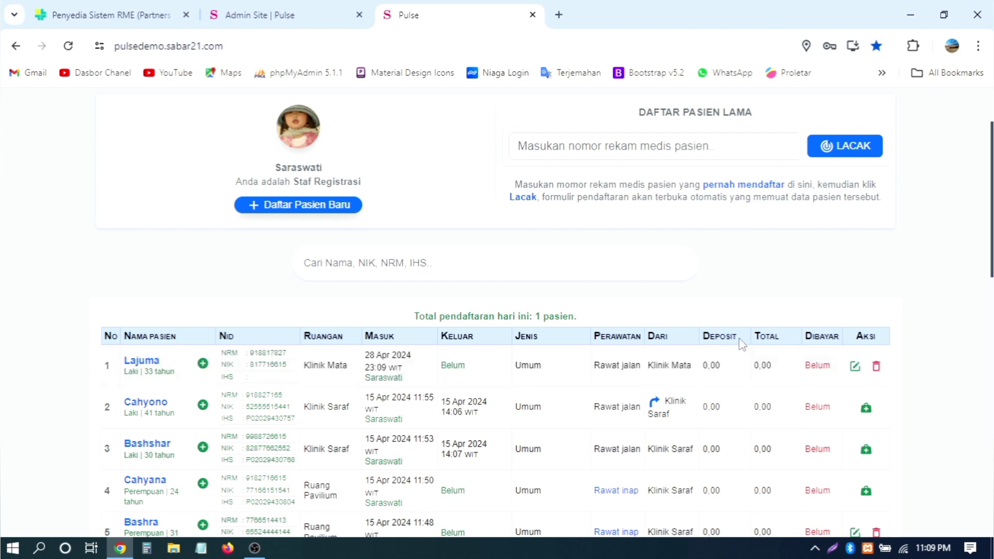
scroll(741, 344, "up", 2)
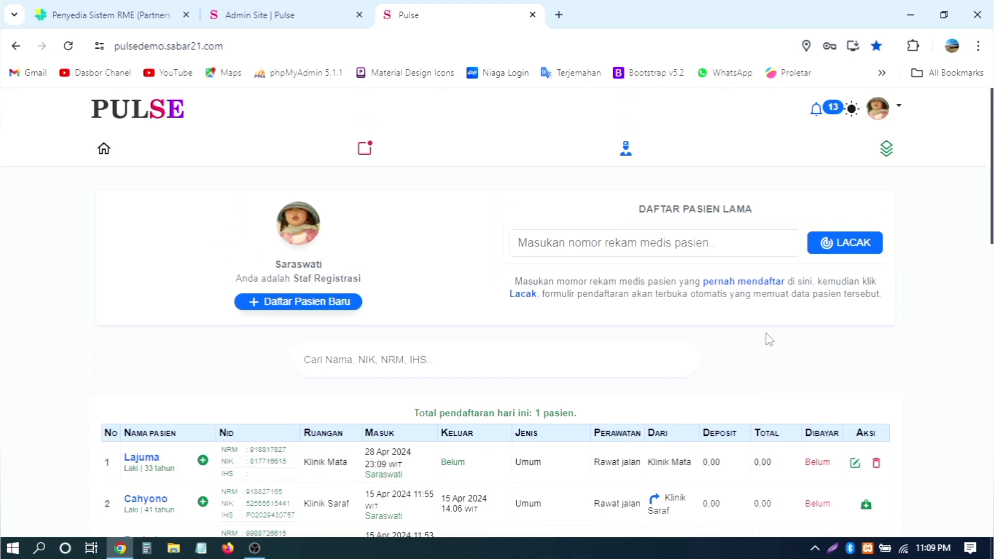
scroll(769, 339, "down", 2)
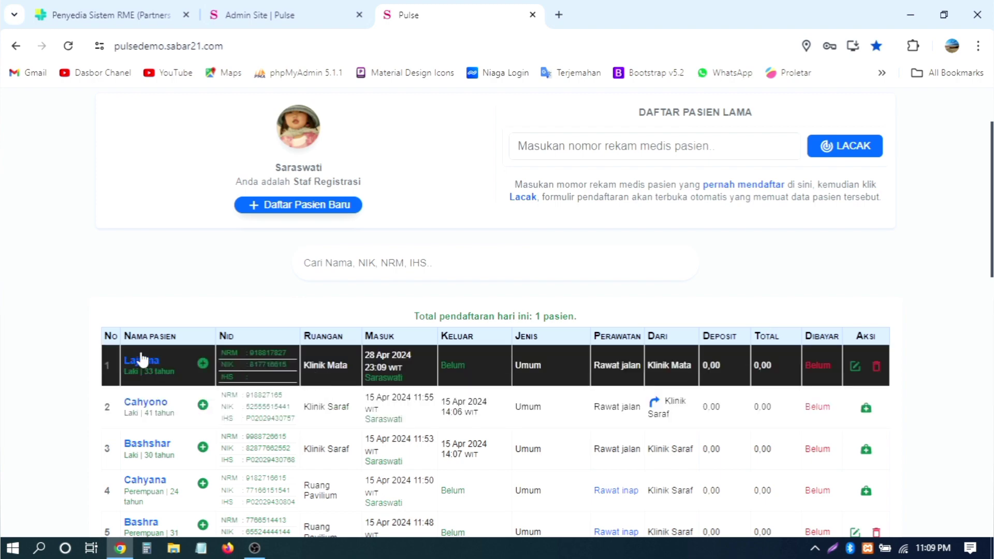
Step: Open the new patient's record, inspect the visit details and attending doctor, then close them
left_click(141, 358)
left_click(783, 339)
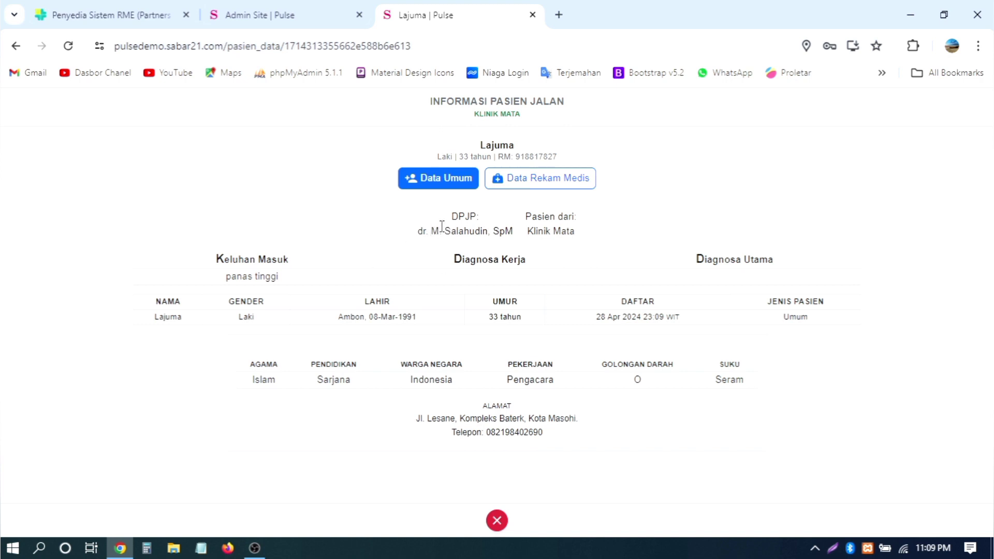
left_click_drag(440, 230, 490, 232)
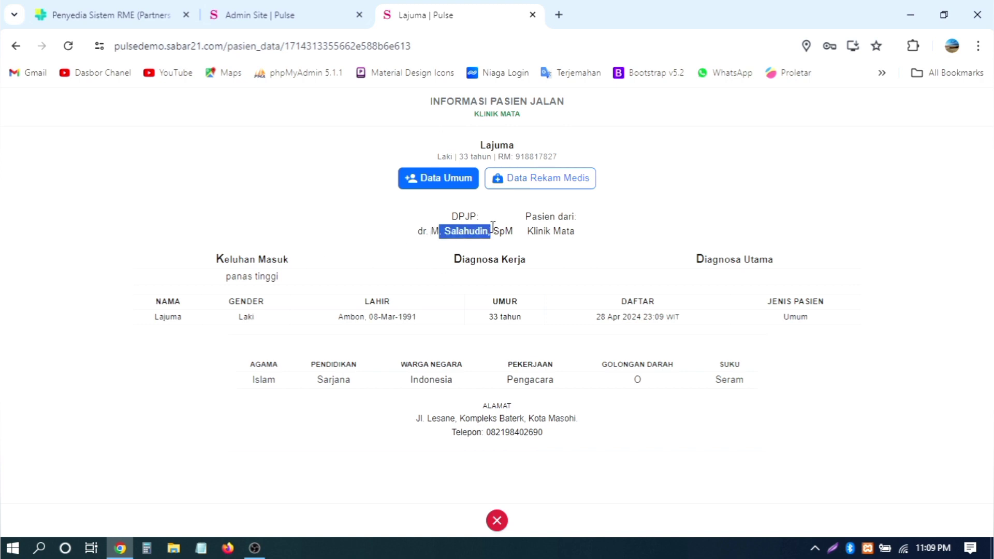
left_click(496, 520)
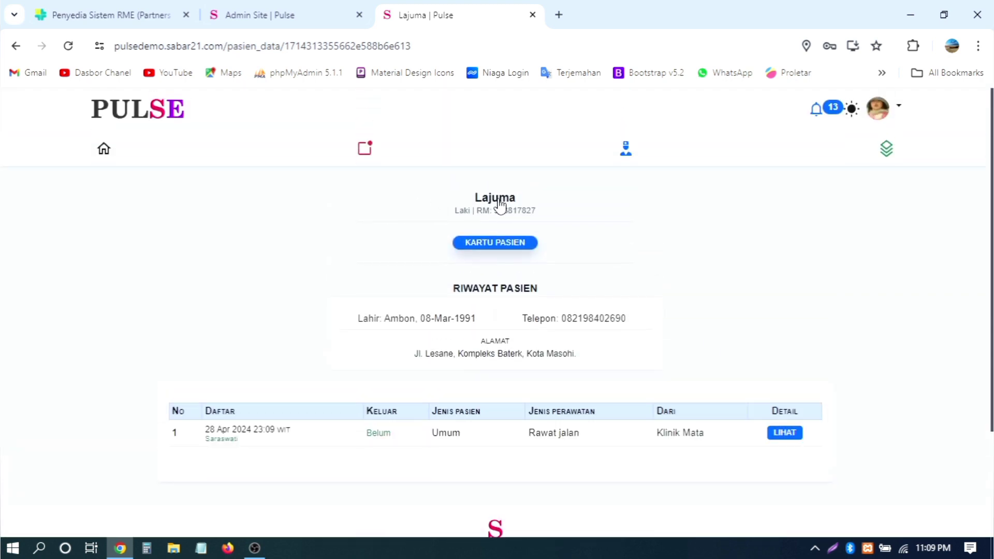
scroll(124, 146, "down", 2)
scroll(128, 153, "up", 2)
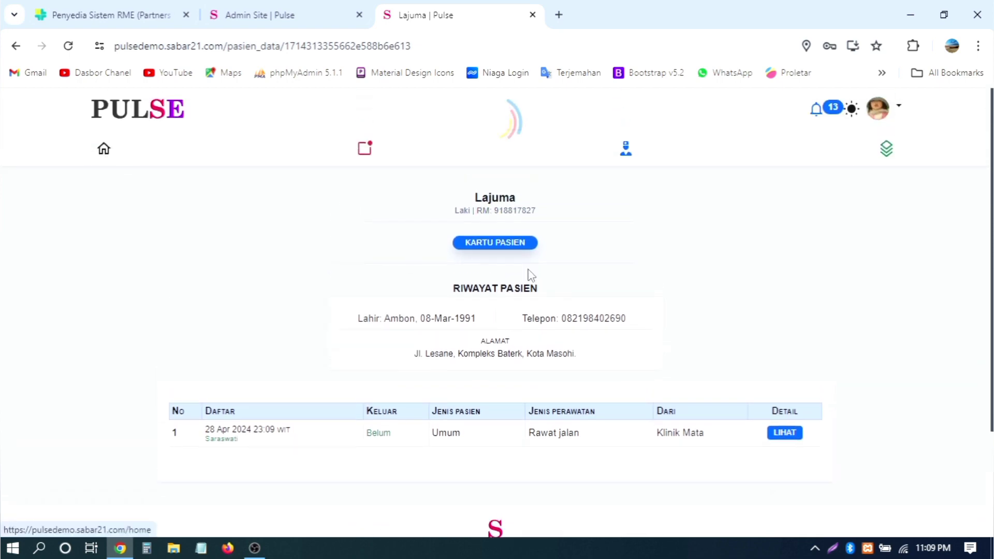
Step: Return to the home patient list and start a new patient registration
left_click(106, 150)
scroll(486, 214, "down", 5)
scroll(486, 214, "up", 5)
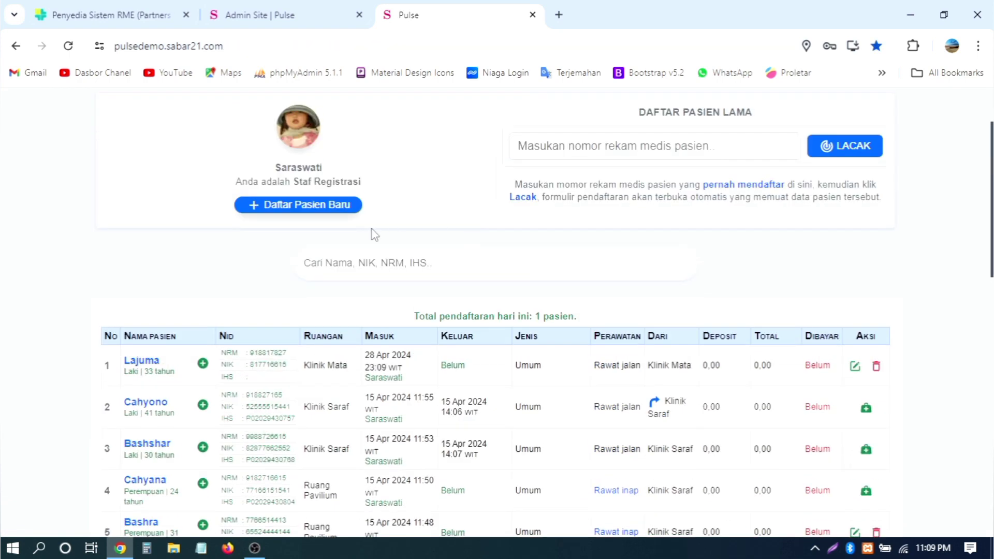
left_click(310, 206)
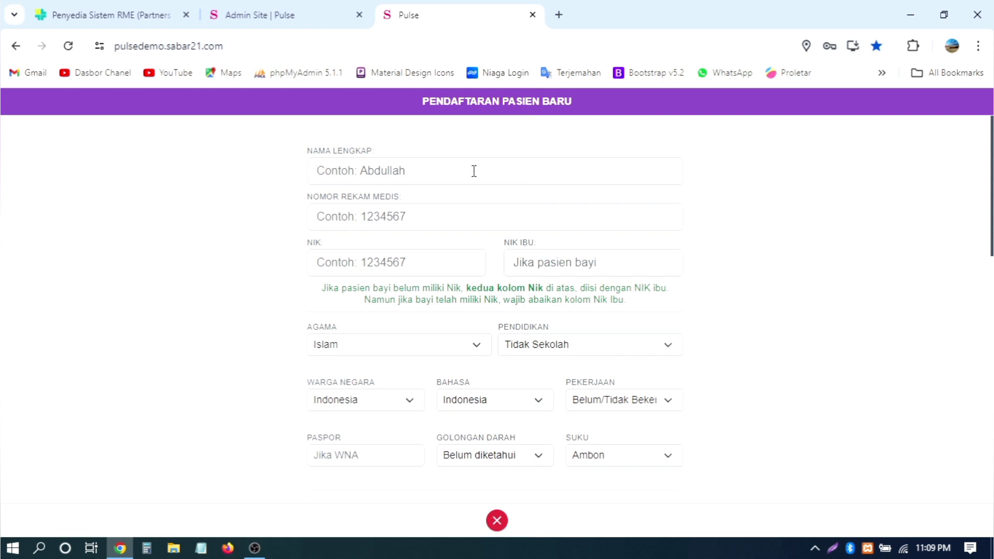
left_click(474, 170)
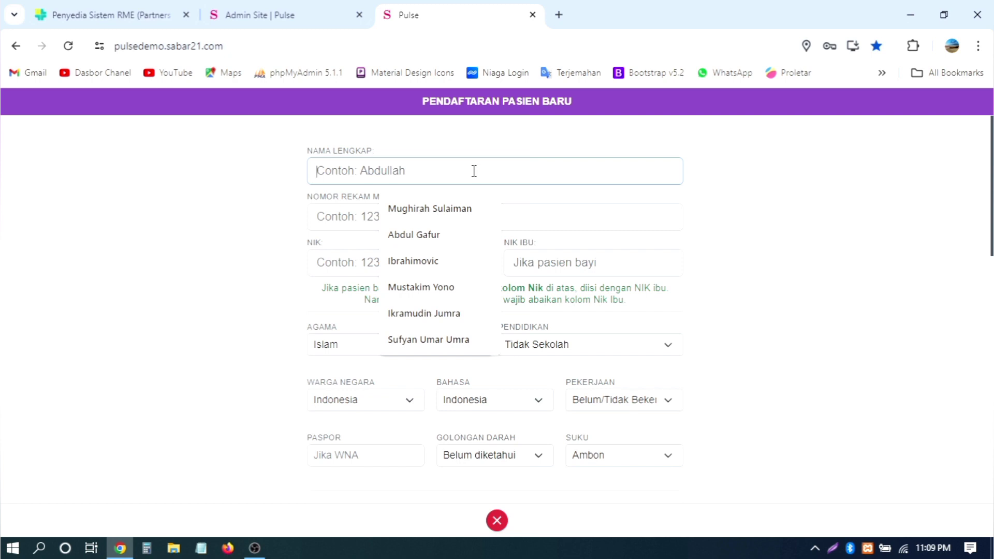
type("Husaini")
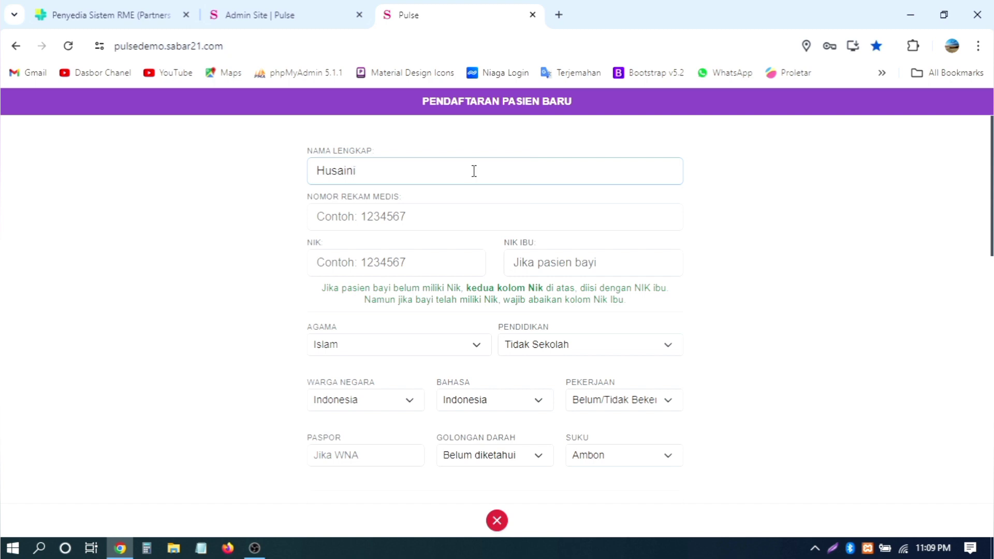
key("Tab")
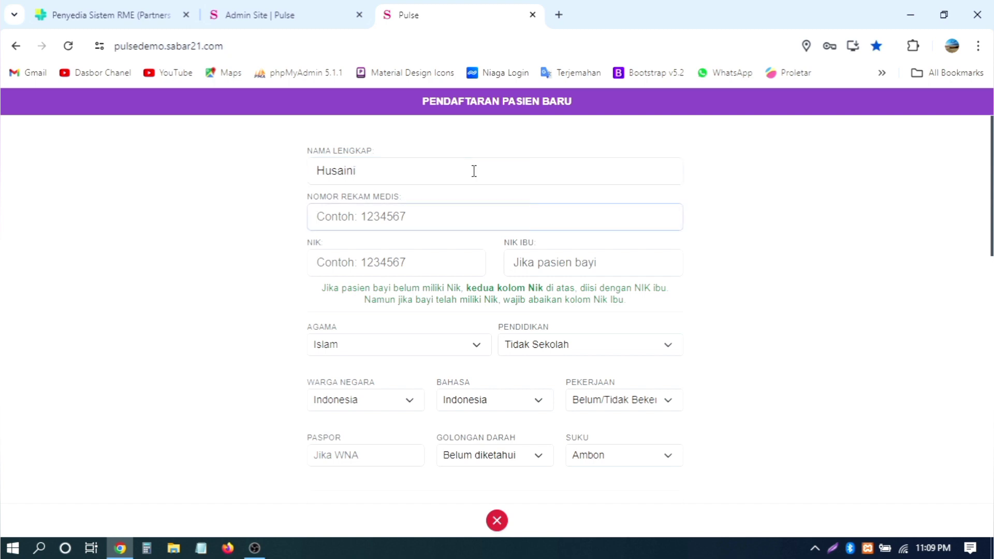
type("918817")
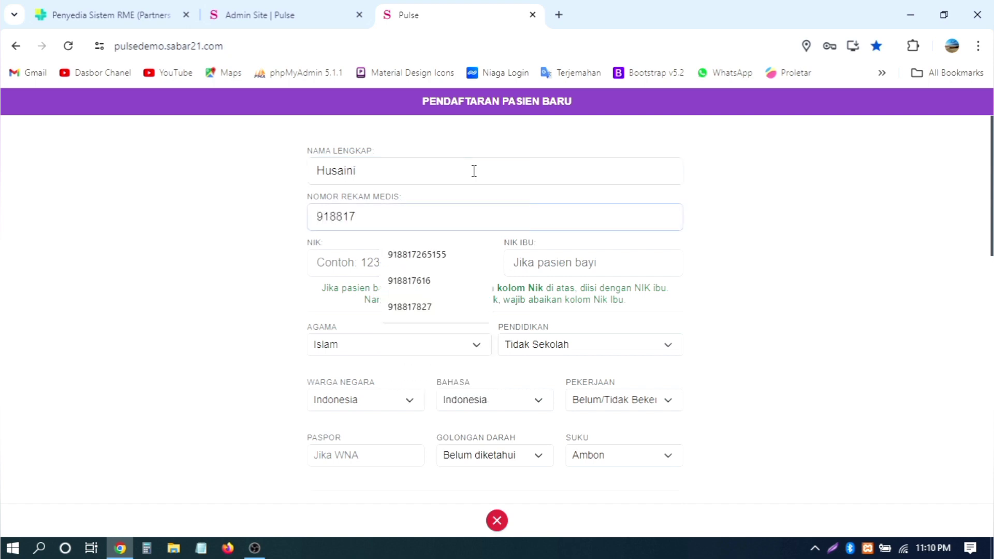
type("76")
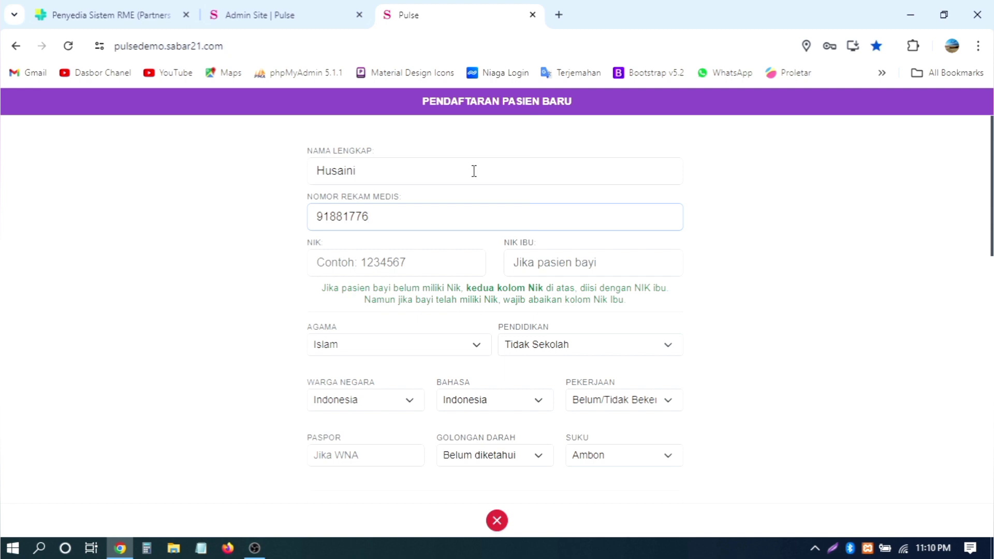
key("Tab")
type("92881776")
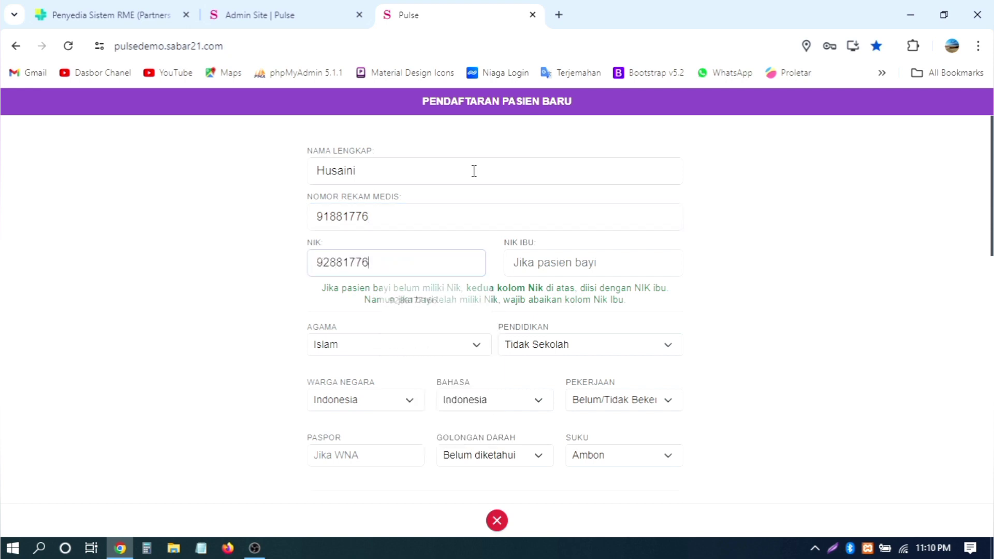
type("6")
Step: Set education level Diploma and occupation Pedagang
scroll(473, 170, "down", 2)
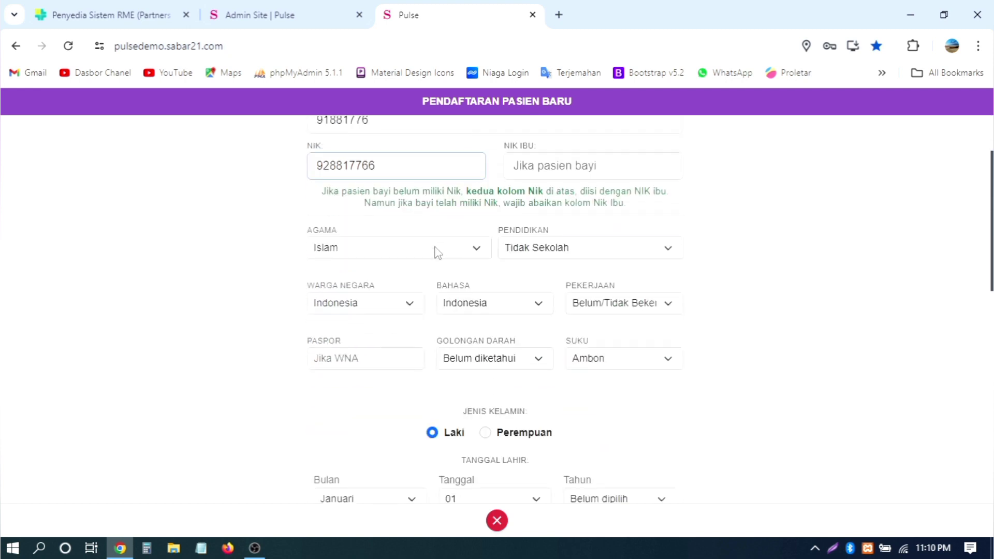
left_click(557, 254)
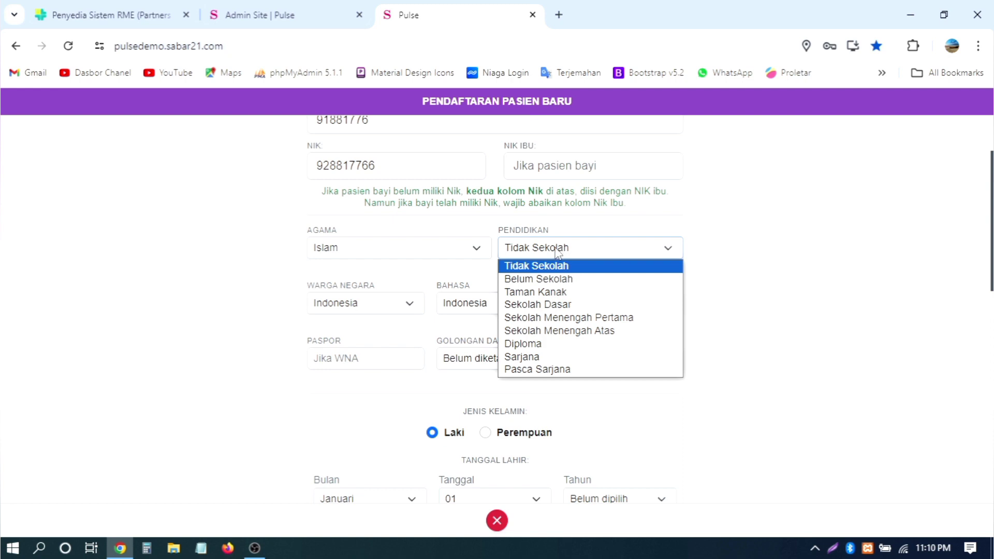
left_click(554, 344)
scroll(673, 301, "down", 1)
scroll(673, 301, "down", 1)
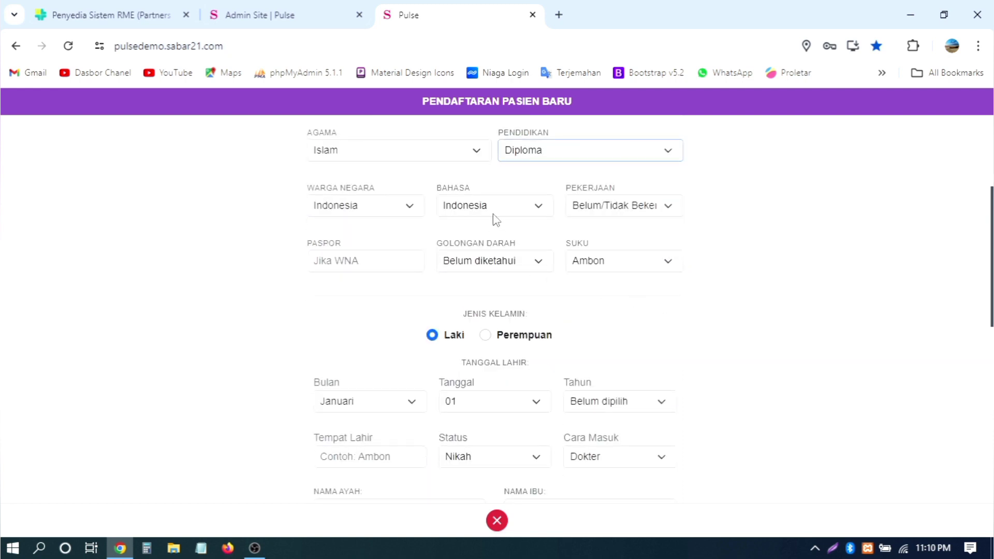
left_click(617, 213)
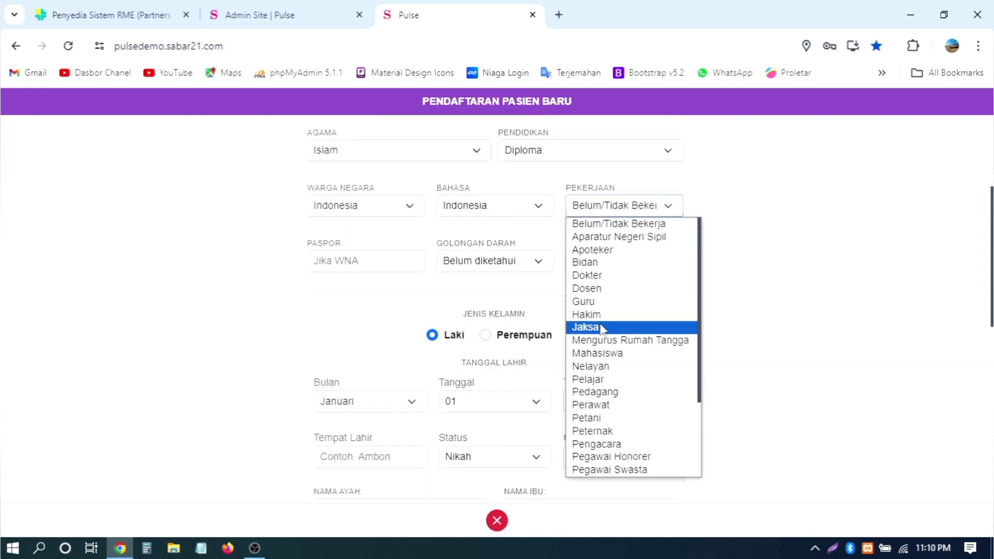
left_click(612, 391)
Step: Set the birth date to 16 Mei 2000
scroll(673, 306, "down", 2)
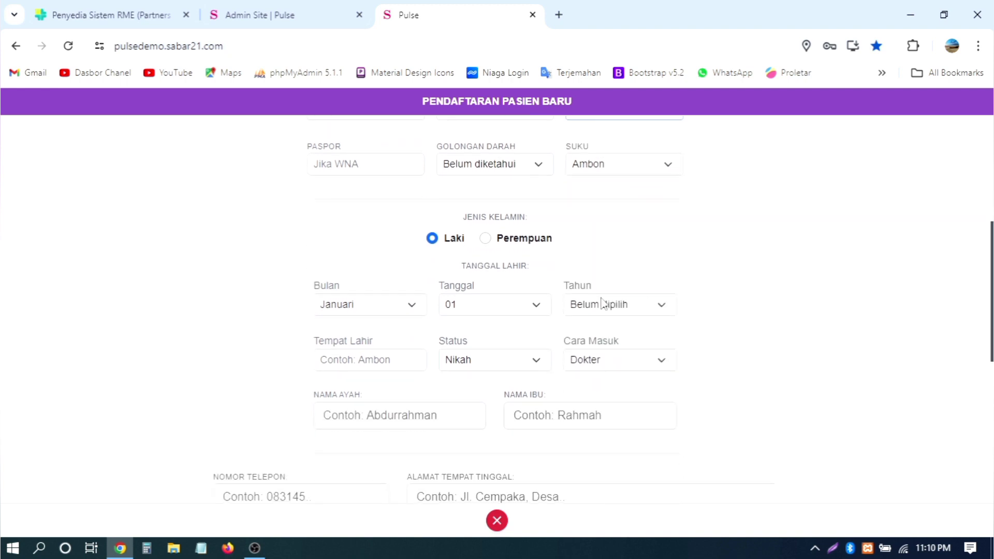
left_click(408, 308)
left_click(366, 372)
left_click(498, 309)
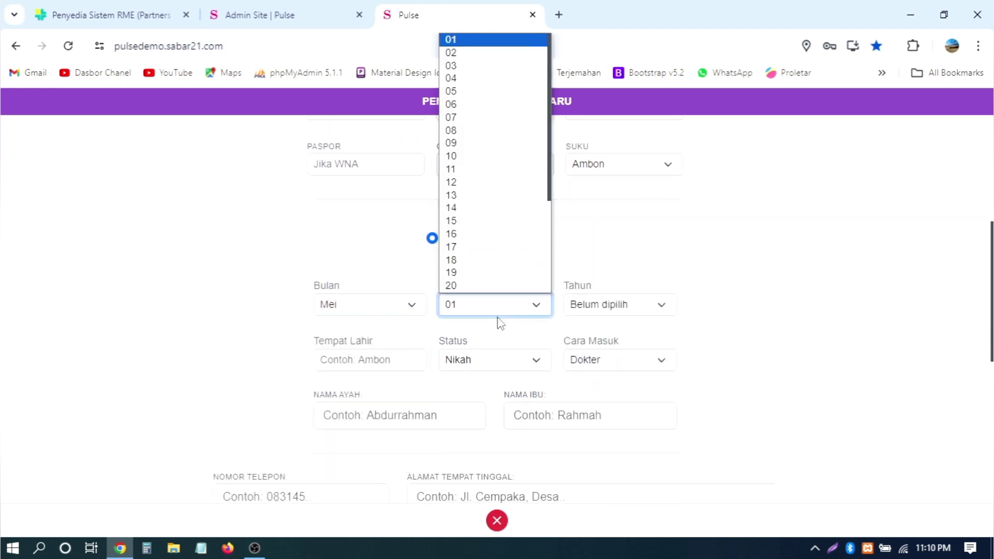
left_click(483, 233)
left_click(641, 310)
scroll(632, 246, "down", 10)
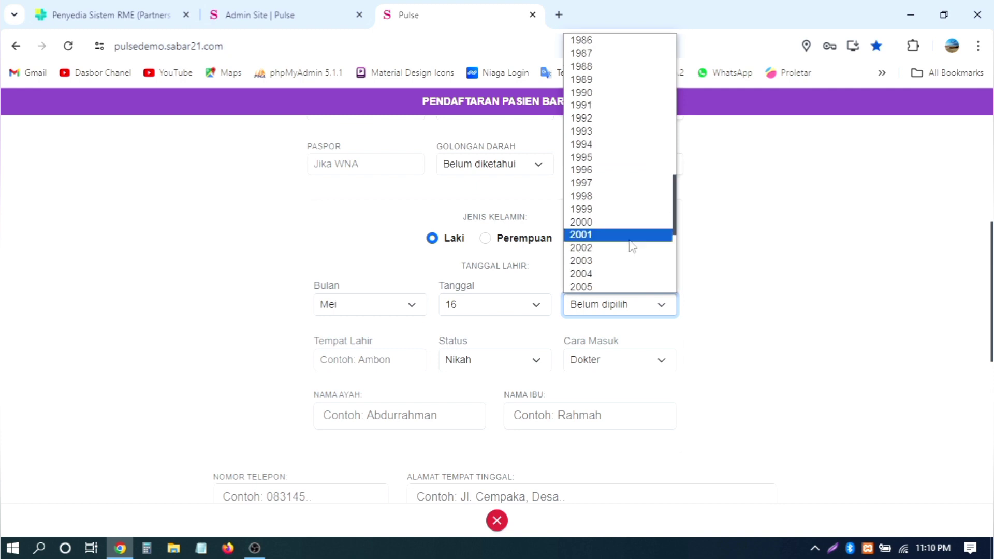
left_click(614, 221)
Step: Set birthplace Jakarta and arrival method Diantar Keluarga
left_click(402, 360)
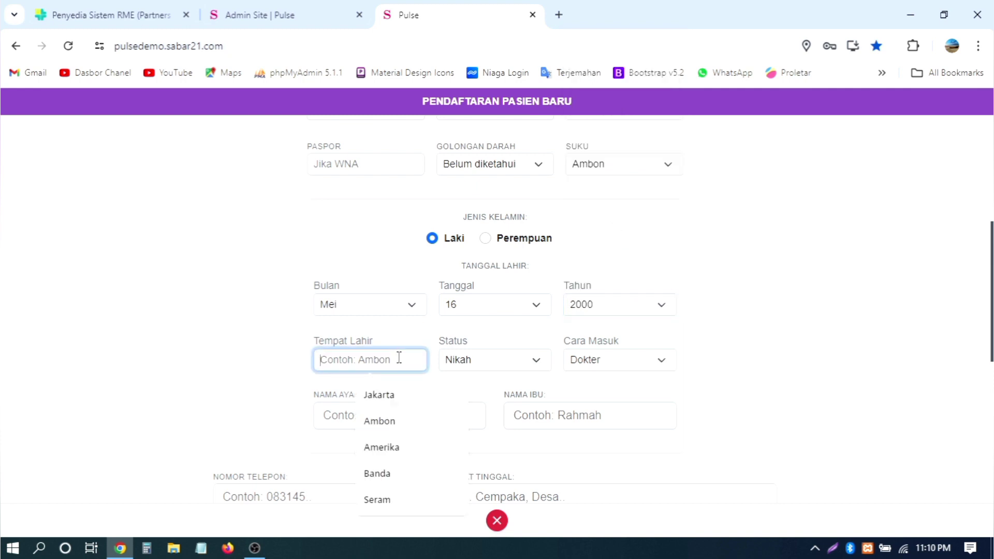
left_click(383, 395)
left_click(600, 361)
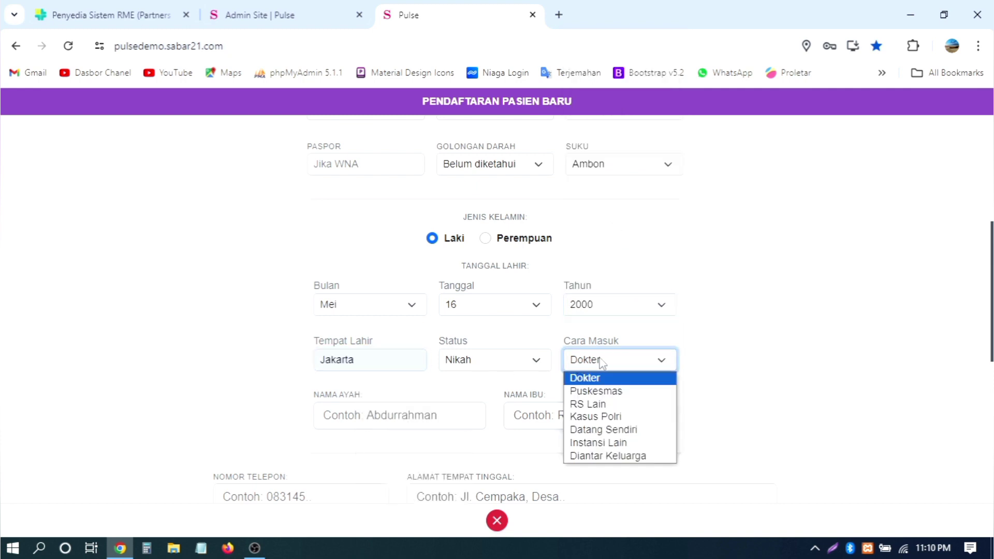
left_click(603, 455)
left_click(642, 371)
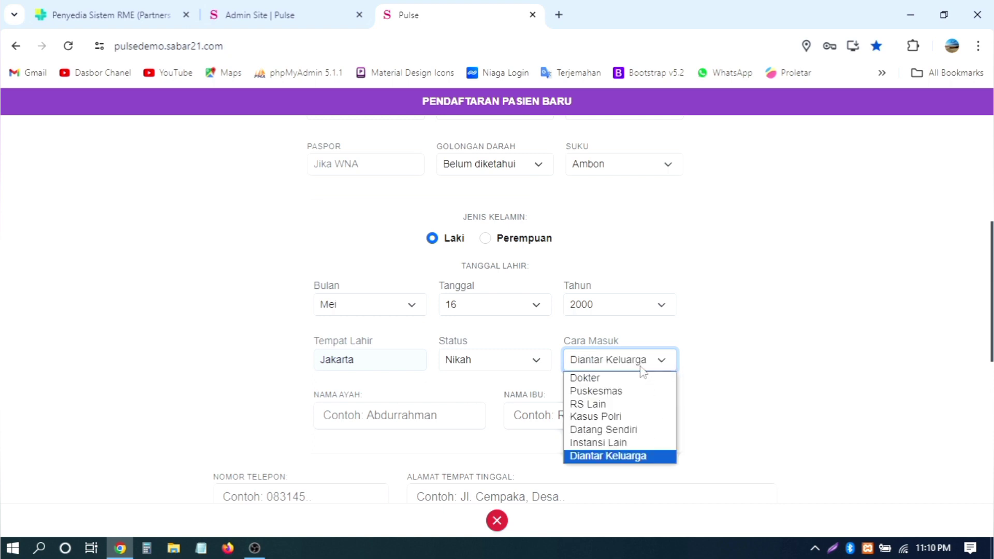
left_click(644, 371)
scroll(773, 352, "down", 2)
Step: Fill in suggested father's and mother's names, the patient's phone number, and a suggested home address
left_click(402, 321)
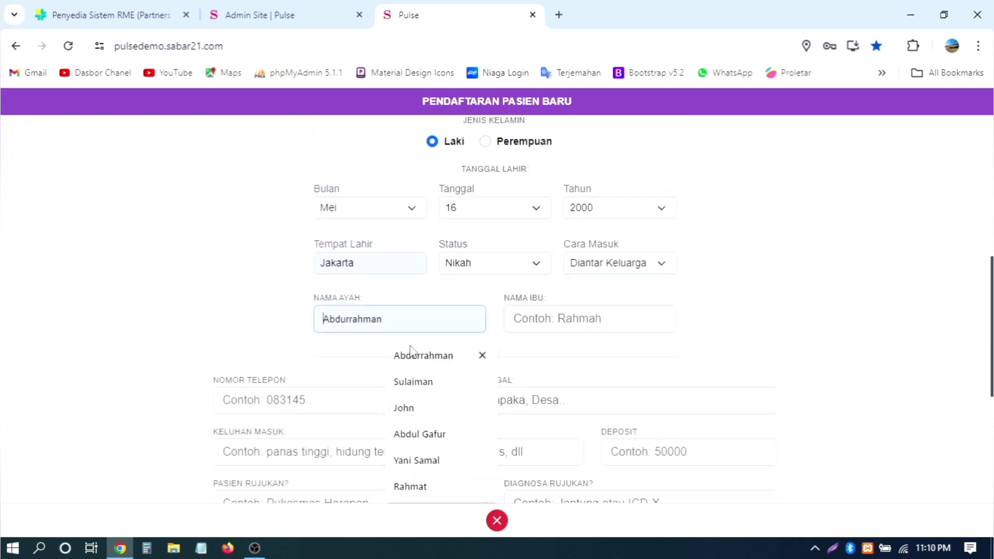
left_click(411, 382)
left_click(589, 319)
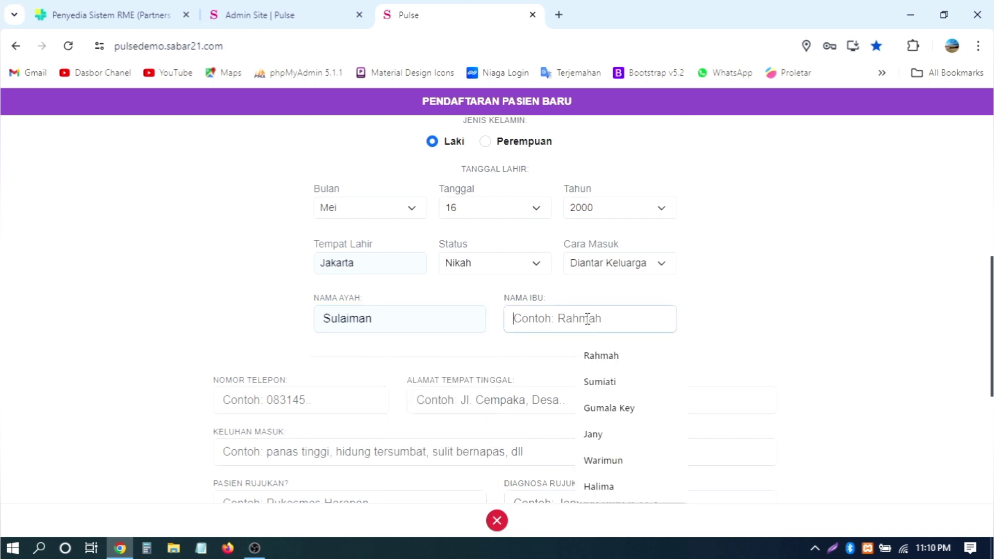
left_click(604, 383)
scroll(732, 328, "down", 2)
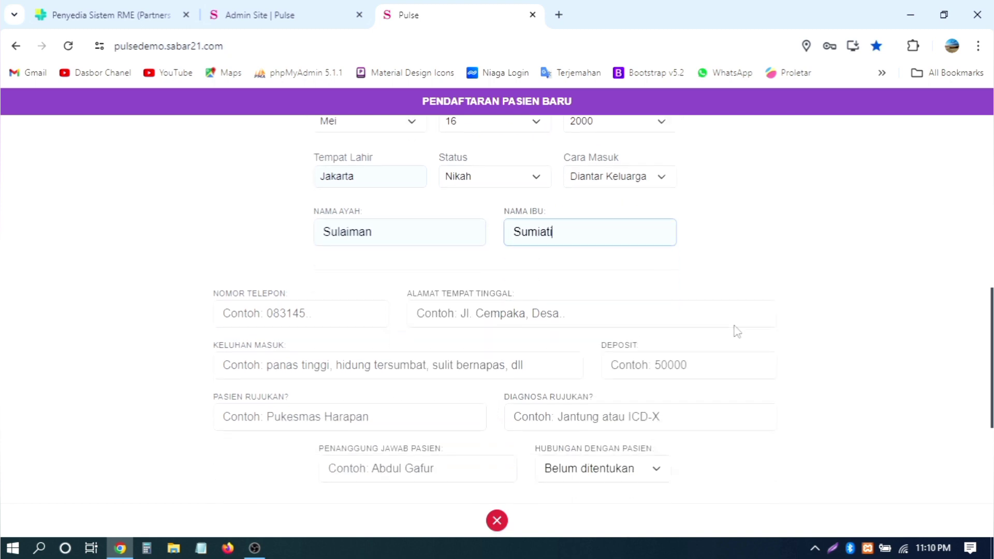
left_click(310, 305)
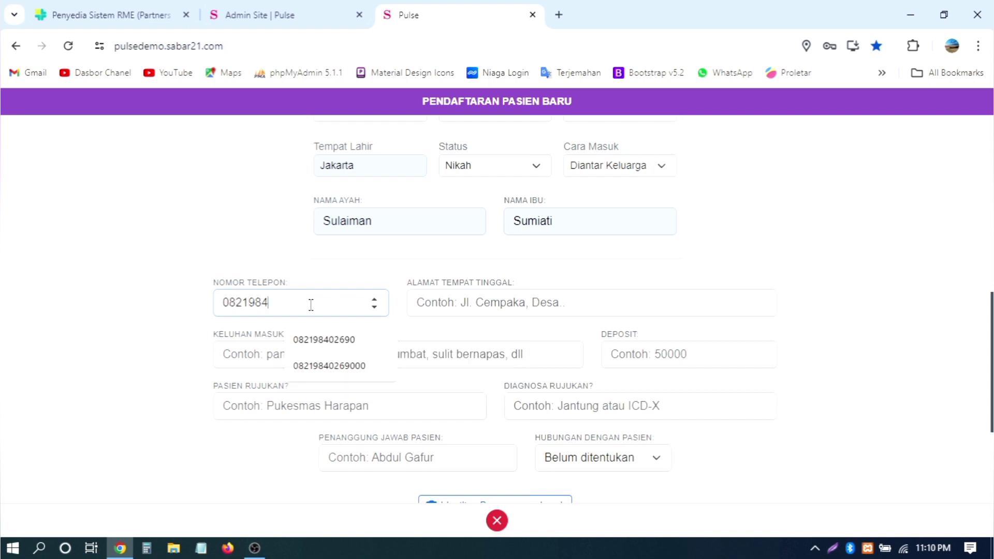
key("Tab")
left_click(419, 304)
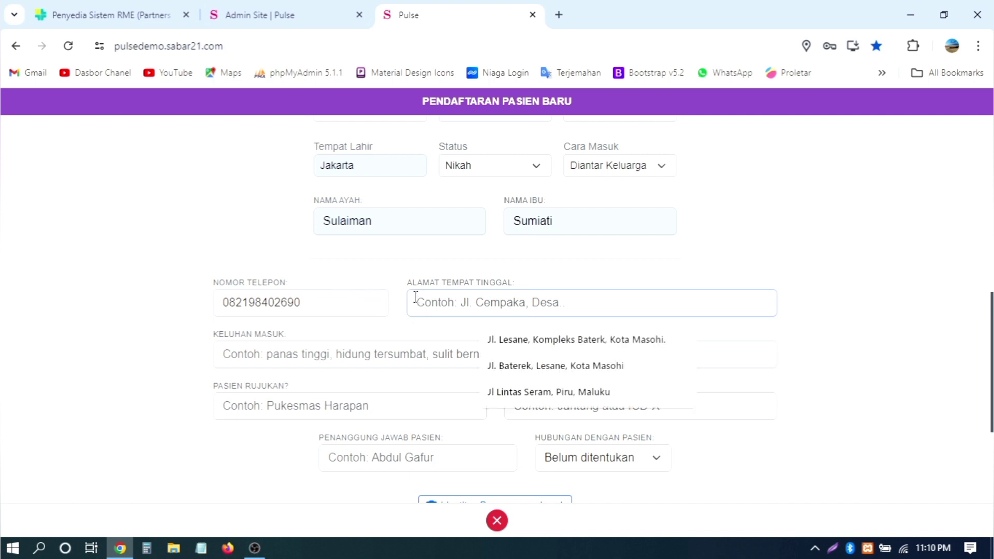
left_click(510, 337)
Step: Set the admission complaint to asma and route the patient to Poliklinik, Klinik Mata
scroll(432, 281, "down", 2)
left_click(398, 257)
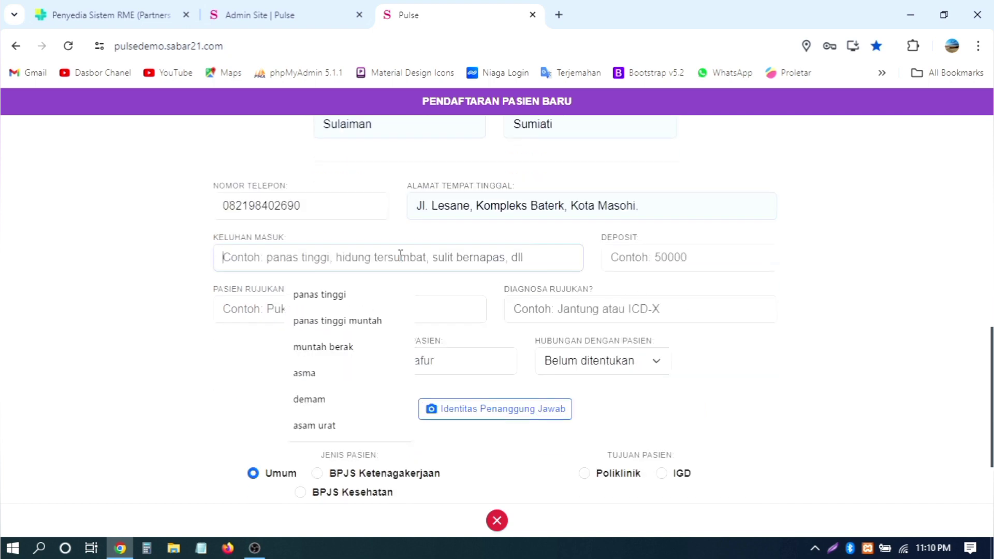
left_click(329, 374)
scroll(831, 281, "down", 2)
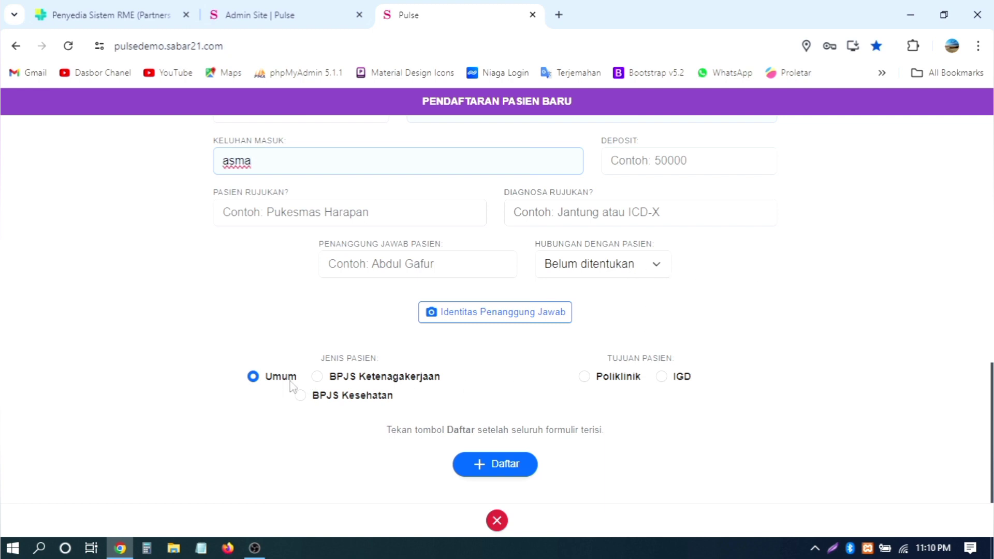
left_click(636, 383)
scroll(697, 329, "down", 2)
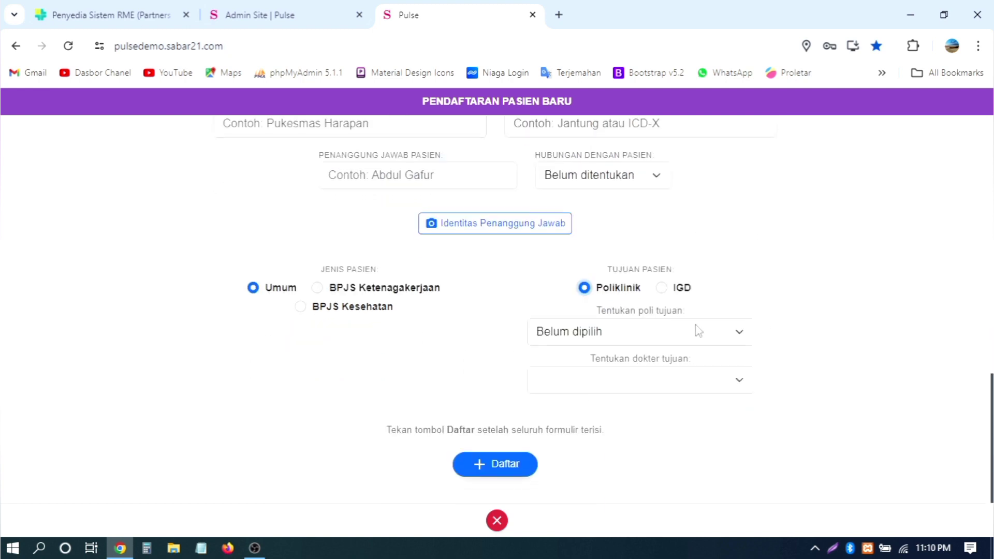
left_click(680, 331)
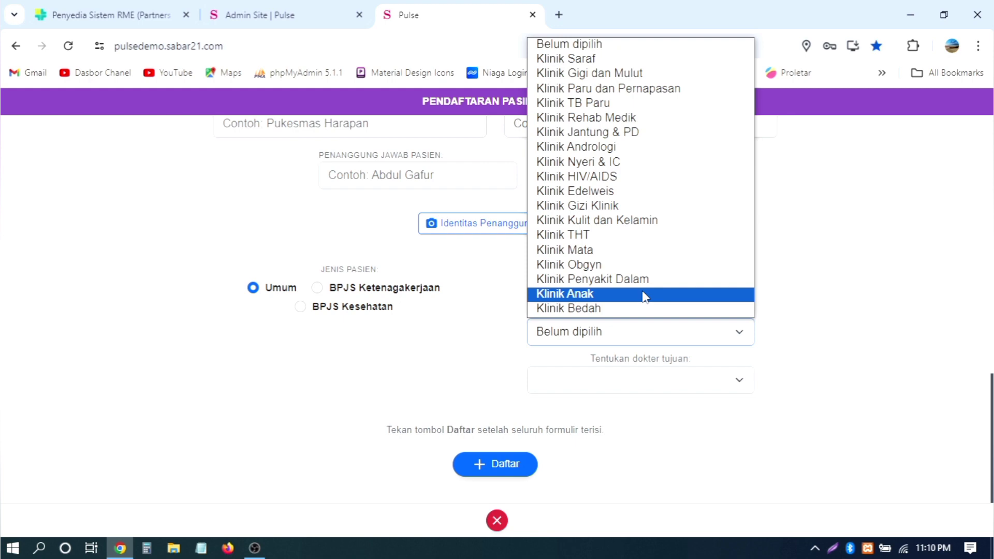
left_click(641, 249)
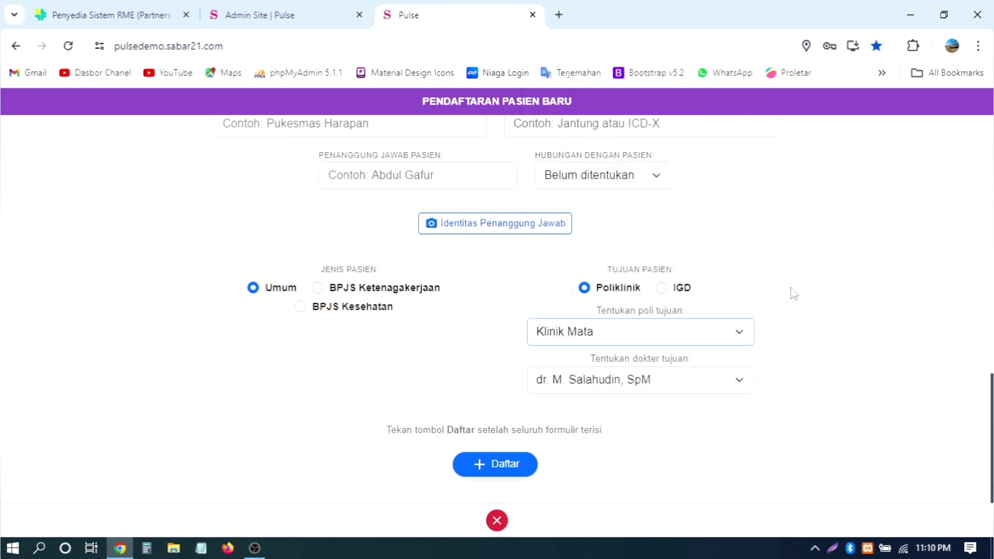
Step: Submit the new patient registration with Daftar
left_click(498, 465)
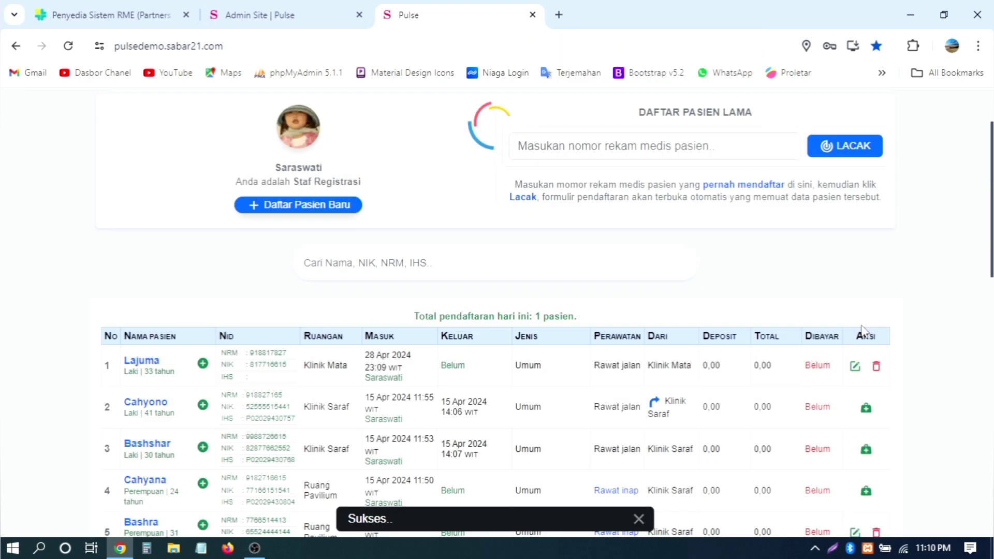
scroll(864, 331, "down", 2)
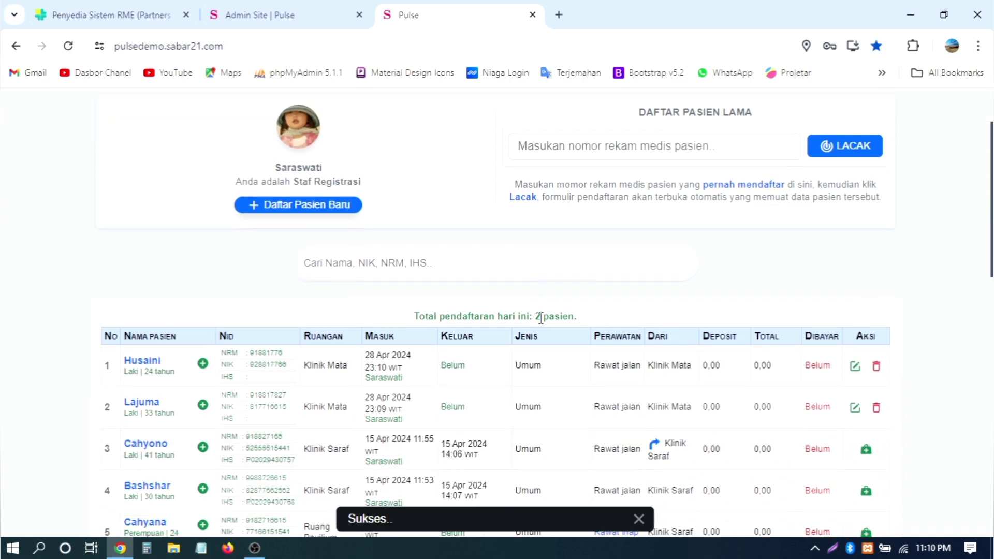
scroll(752, 337, "down", 2)
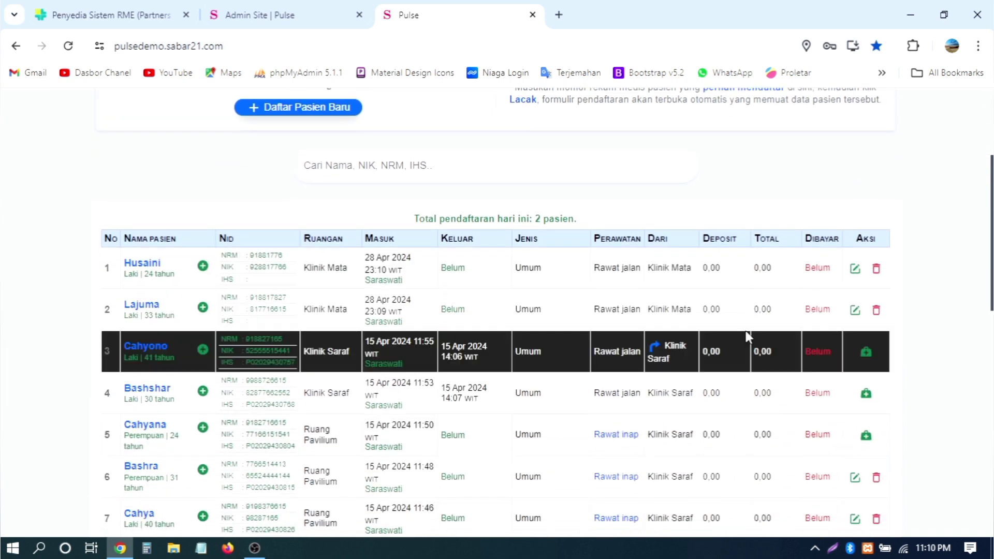
scroll(747, 337, "up", 2)
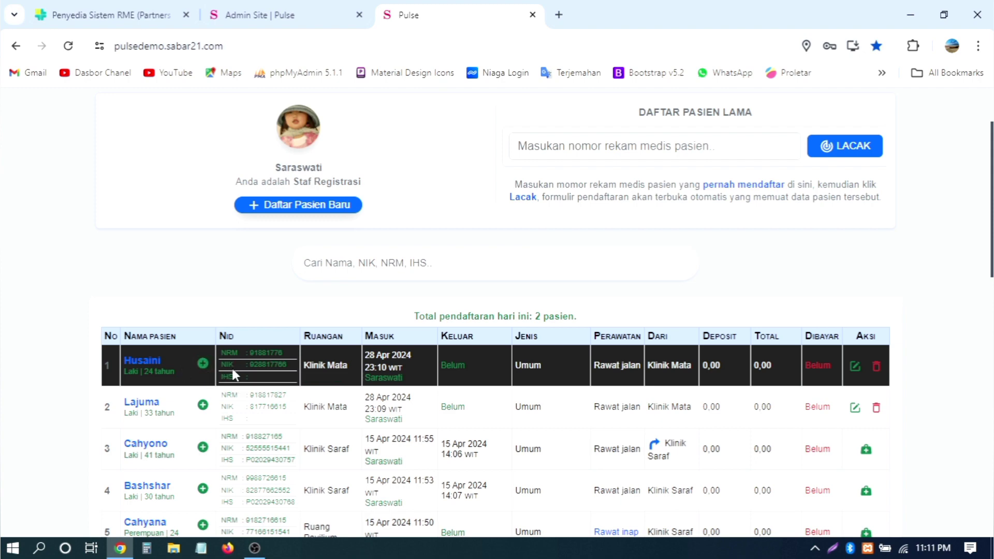
Step: Request IHS numbers for the listed patients, dismissing the view-only account warnings
left_click(204, 364)
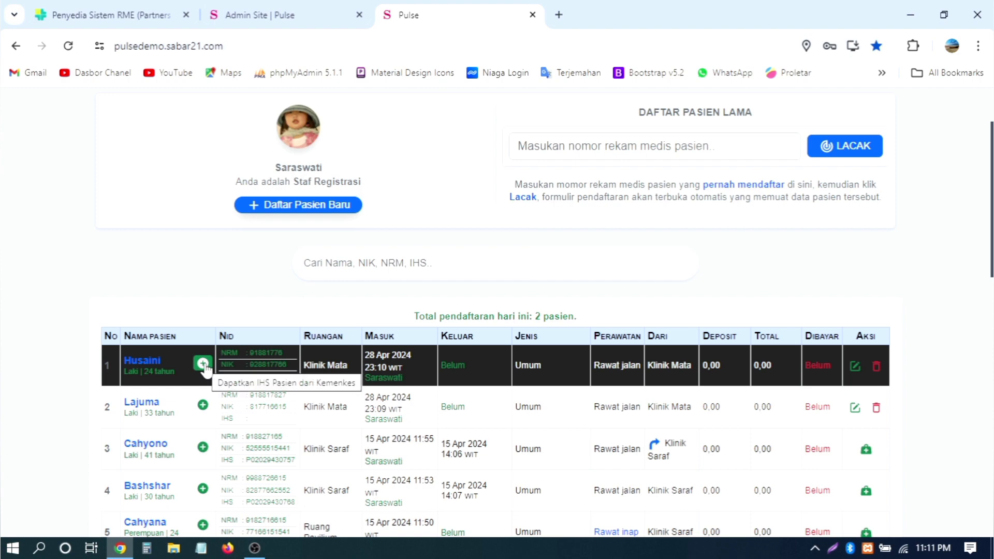
left_click(204, 366)
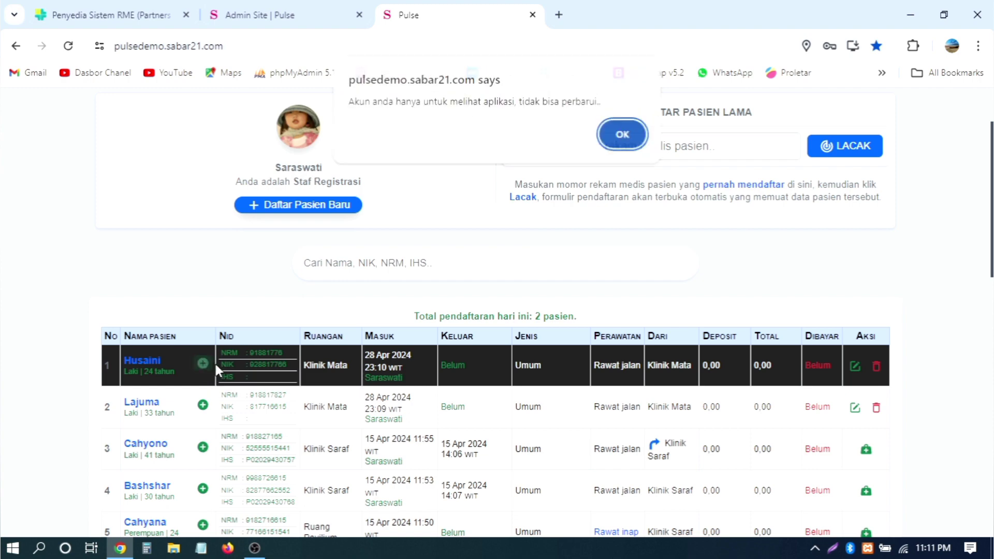
left_click(623, 138)
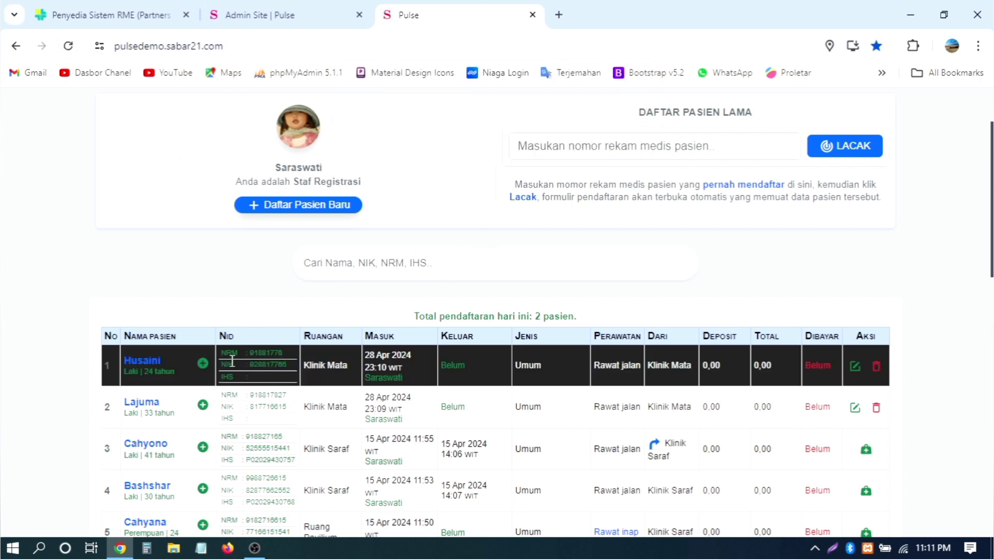
left_click(203, 363)
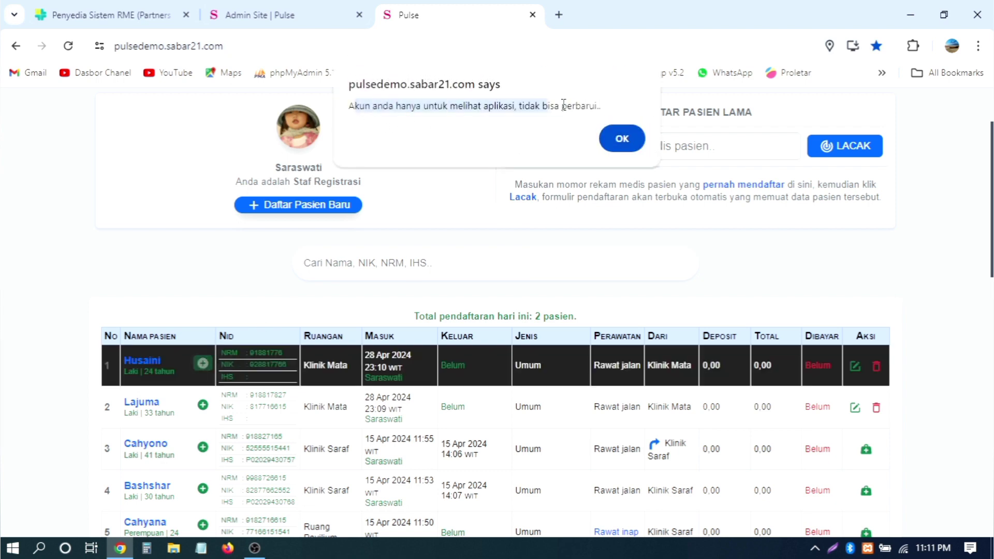
left_click(626, 141)
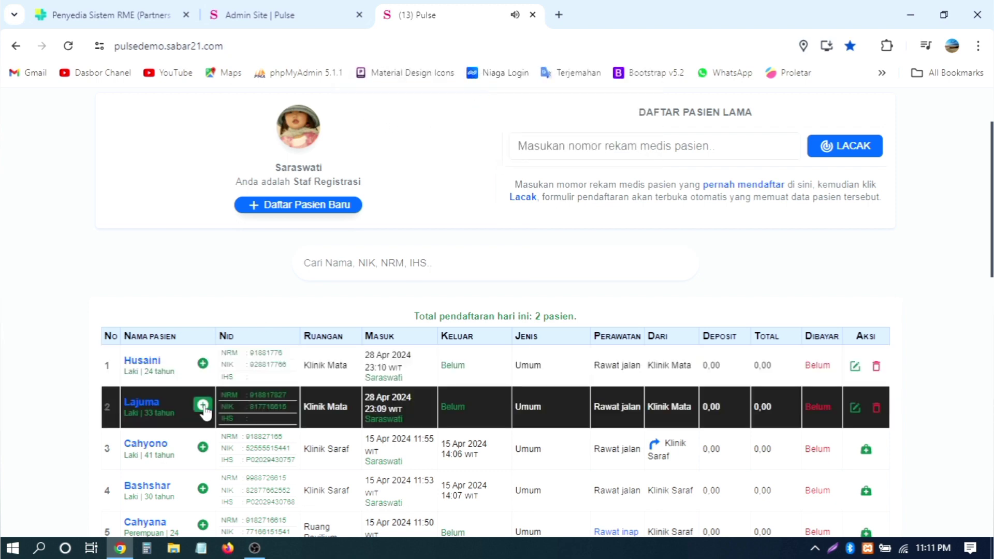
scroll(802, 280, "up", 2)
scroll(730, 303, "down", 2)
scroll(878, 306, "up", 2)
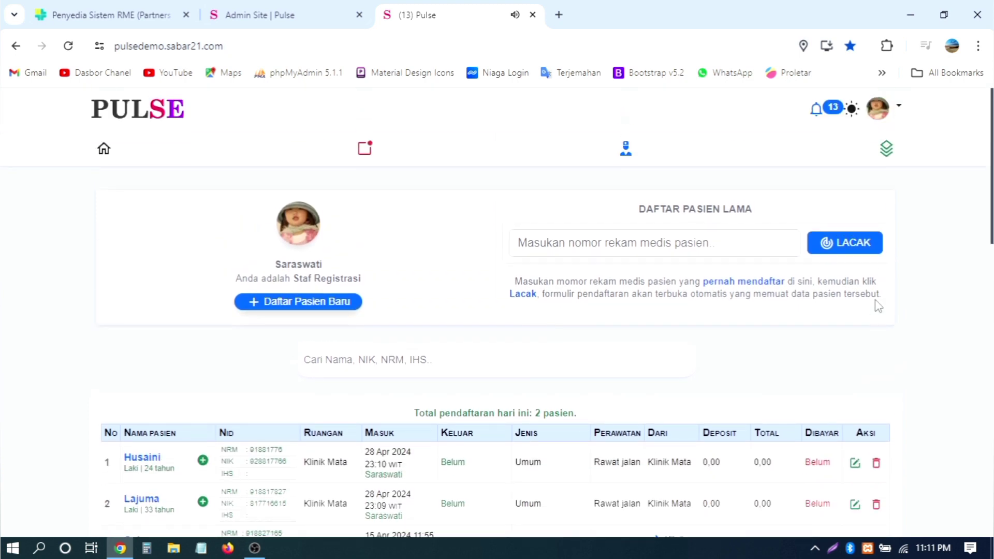
scroll(876, 303, "down", 8)
scroll(362, 394, "up", 8)
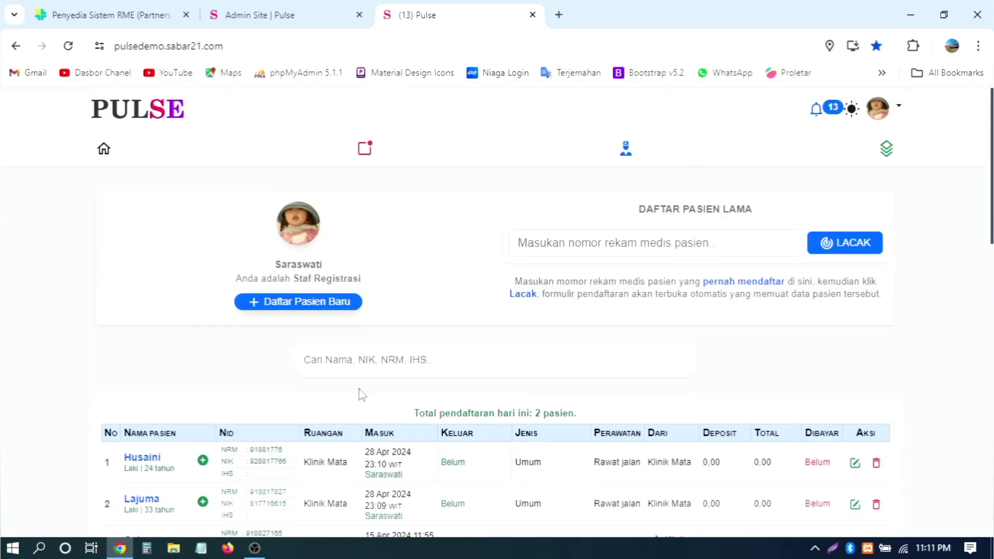
scroll(362, 394, "down", 3)
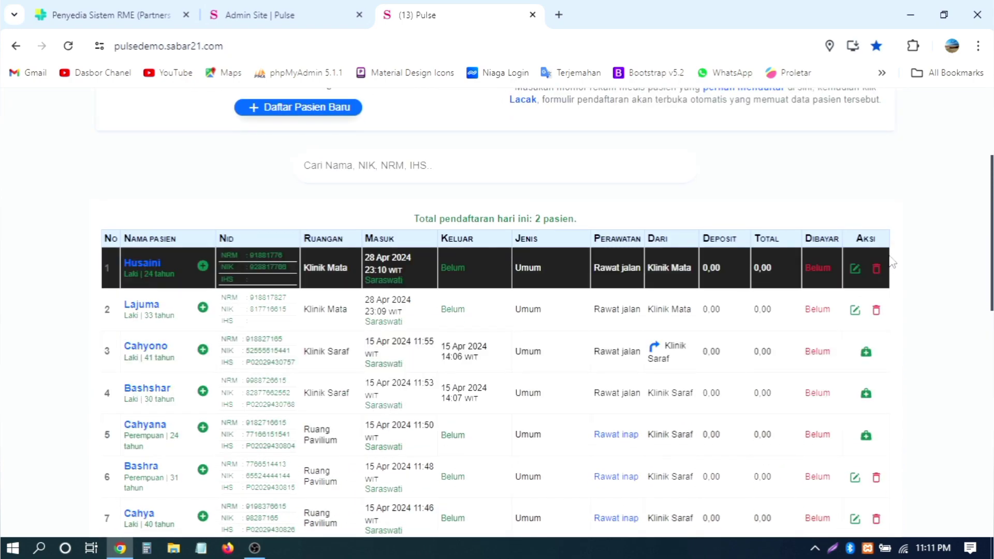
scroll(891, 262, "up", 3)
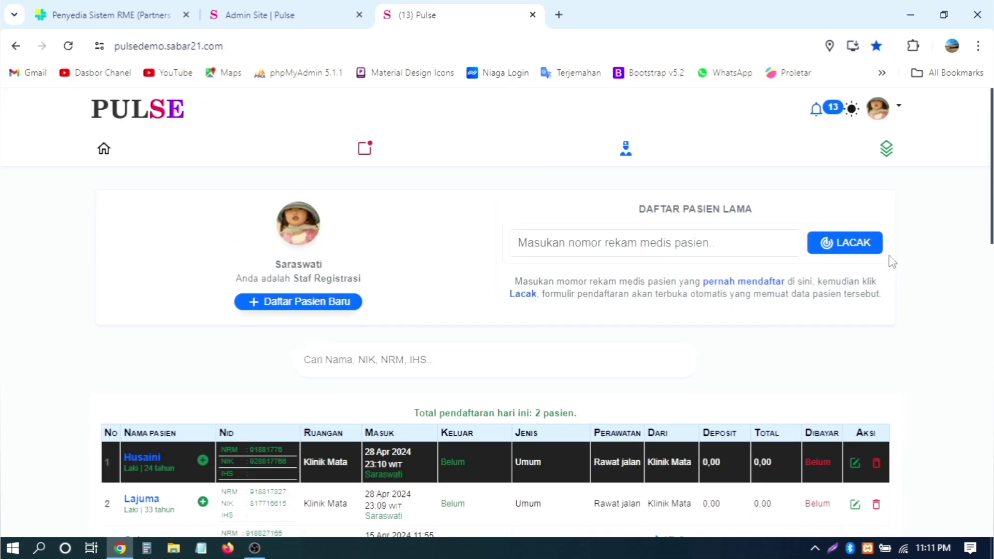
Step: Reload the dashboard, then sign out with Keluar from the avatar menu and confirm
left_click(110, 154)
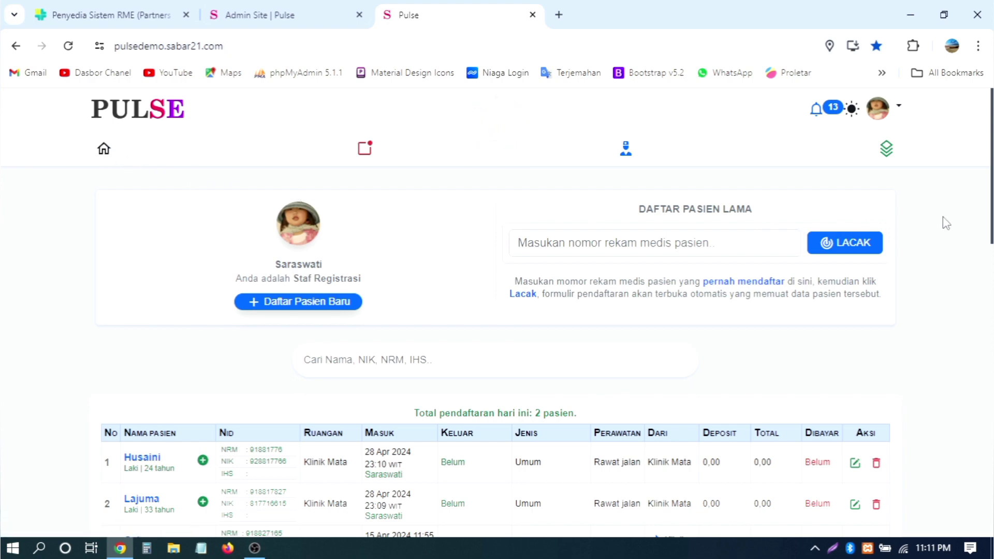
scroll(946, 222, "down", 8)
scroll(946, 222, "up", 8)
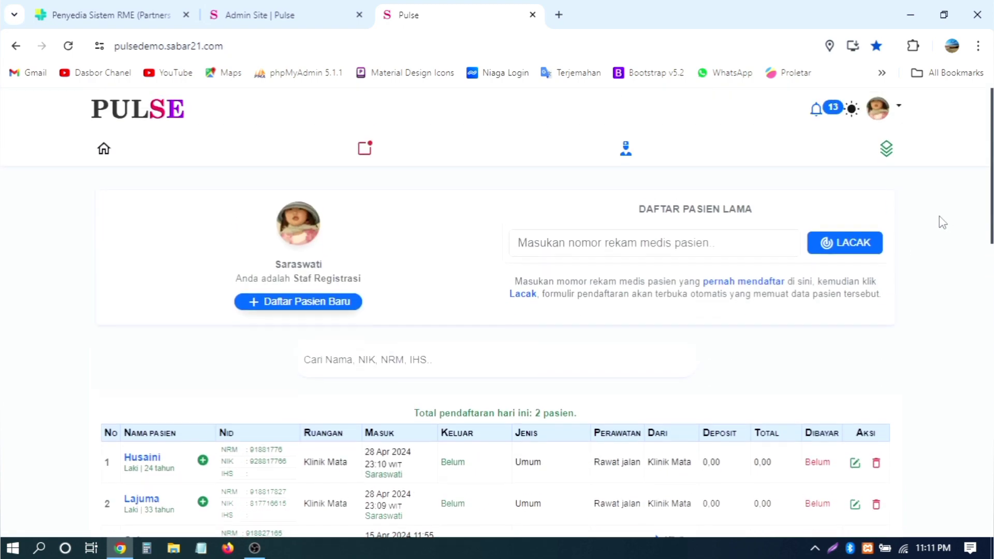
left_click(876, 119)
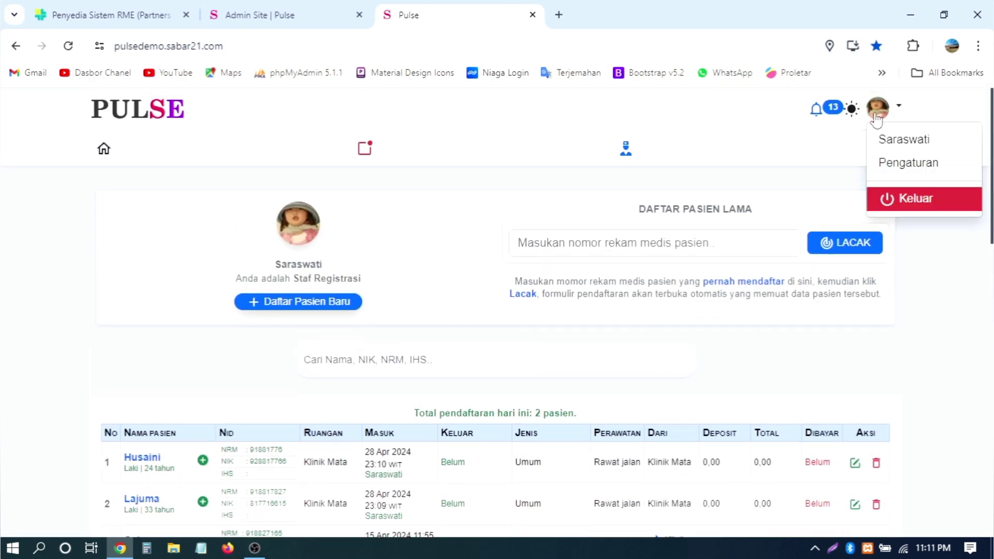
left_click(915, 202)
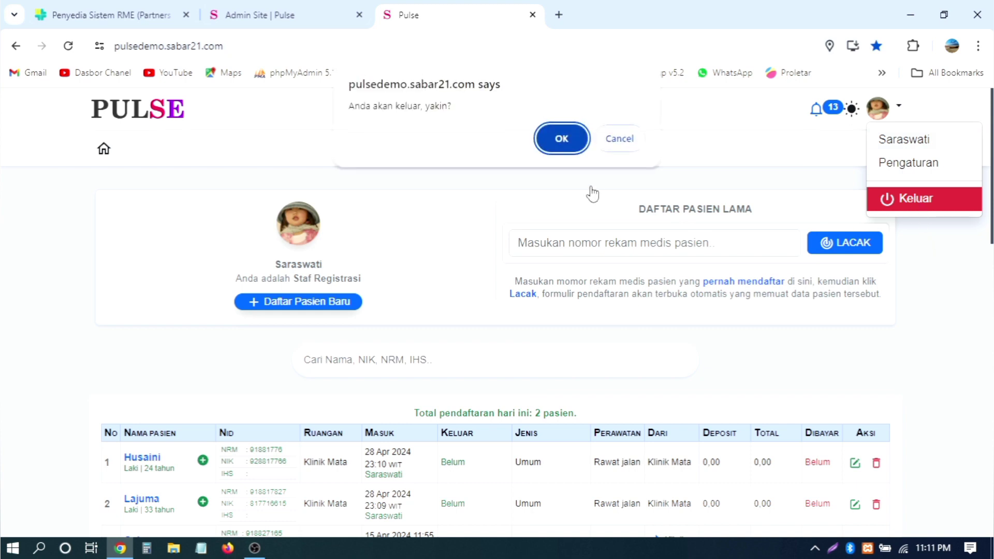
left_click(561, 139)
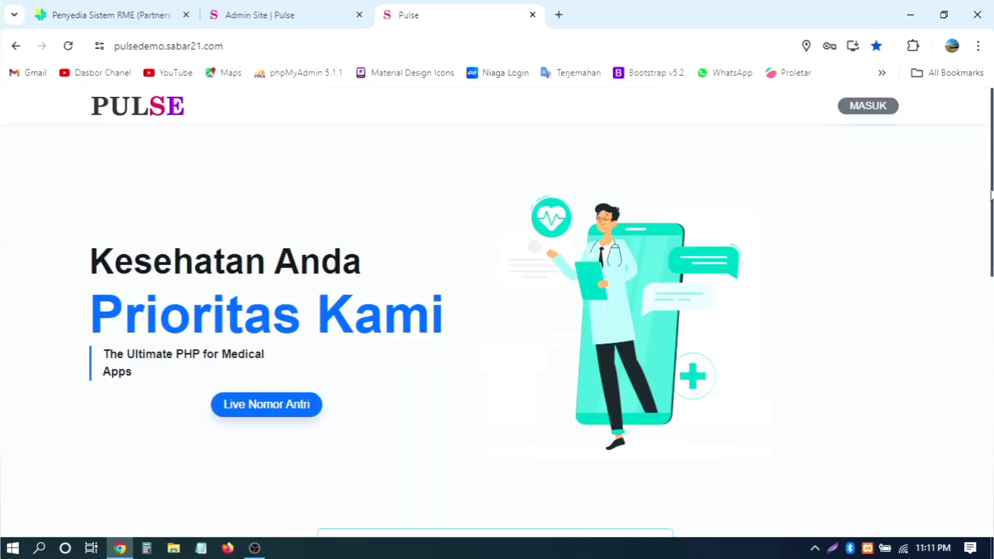
scroll(597, 388, "down", 10)
Step: Open the featured eye doctor's profile and bring up the sign-in form
left_click(264, 223)
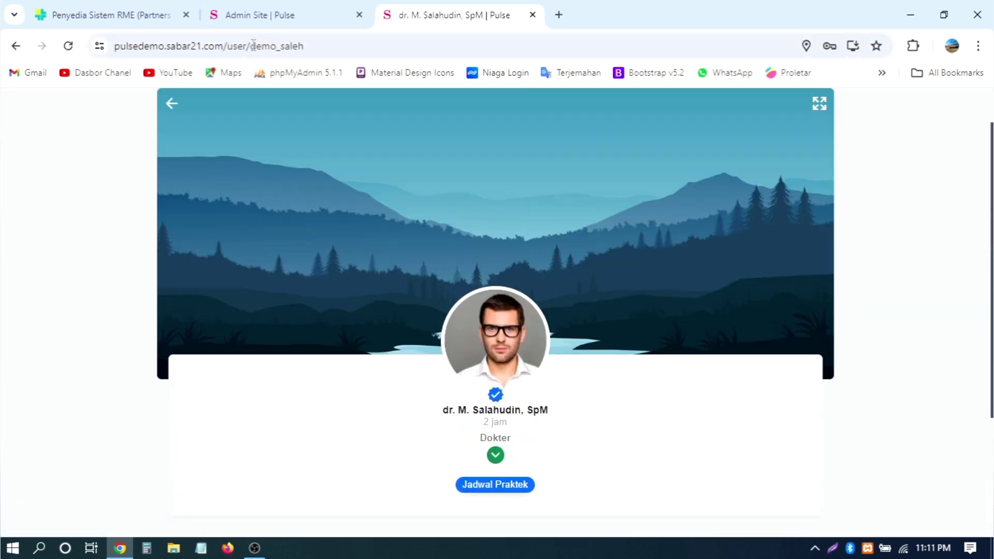
double_click(269, 46)
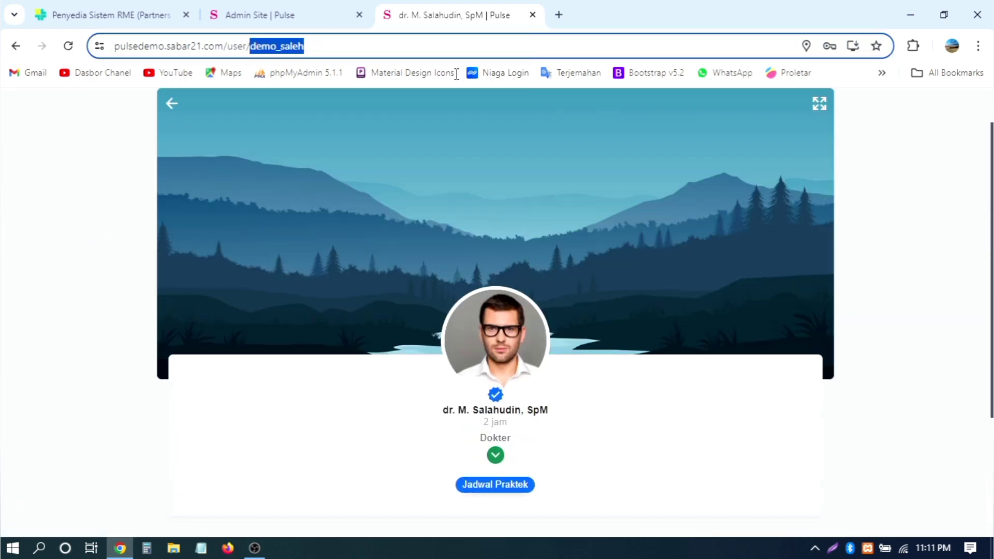
scroll(885, 150, "up", 1)
left_click(867, 105)
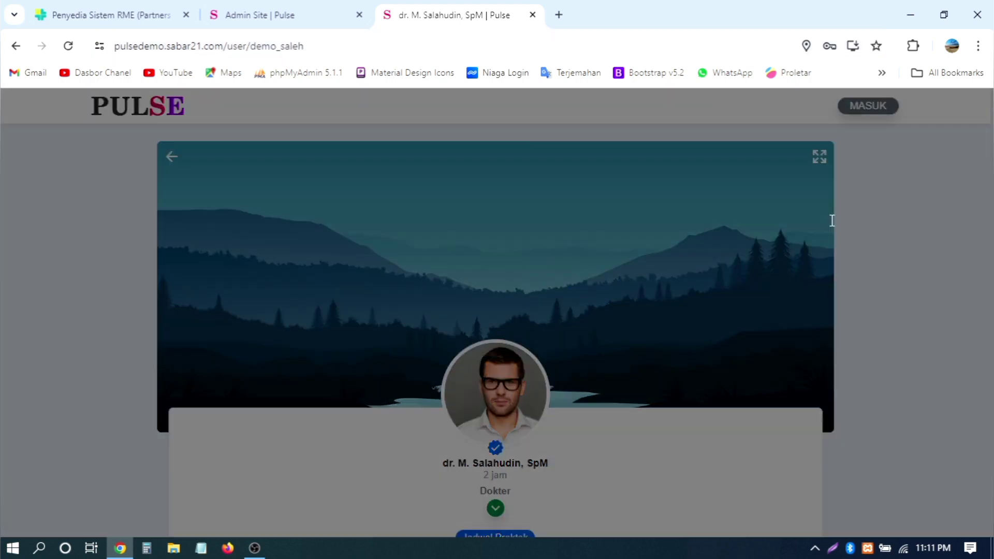
Step: Replace the login username and password with the doctor's demo credentials, showing the password
left_click_drag(670, 216, 554, 222)
type("demo_saleh")
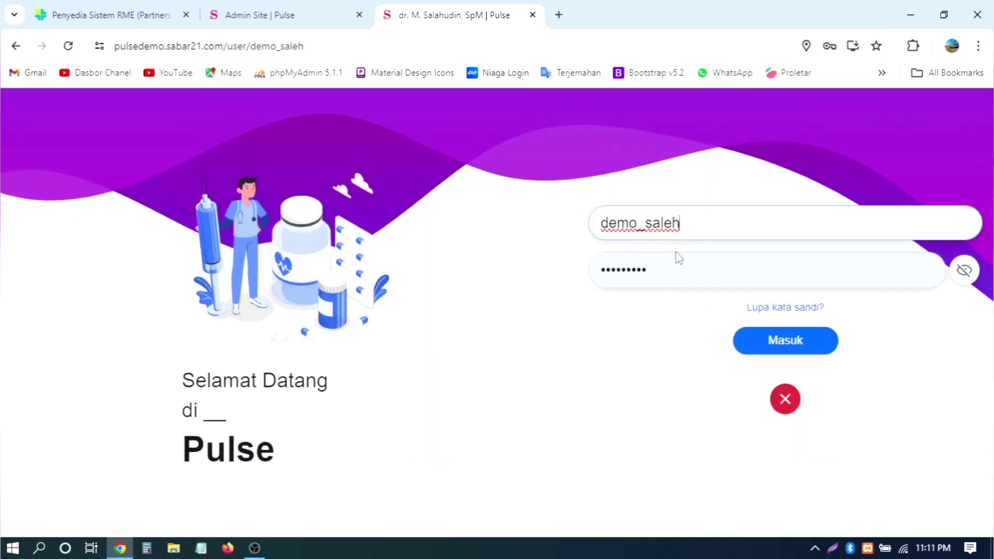
left_click_drag(671, 267, 517, 270)
type("•••")
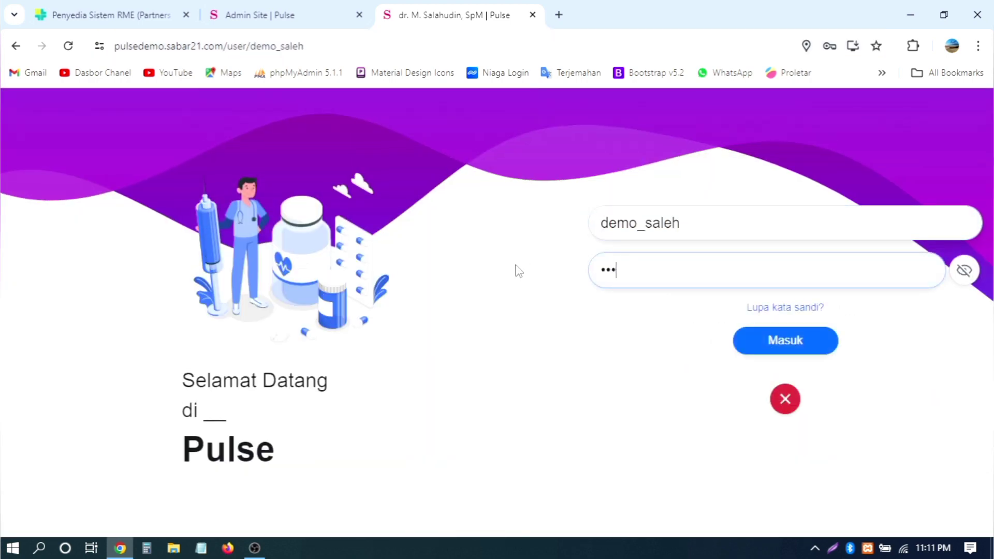
type("4")
left_click(964, 270)
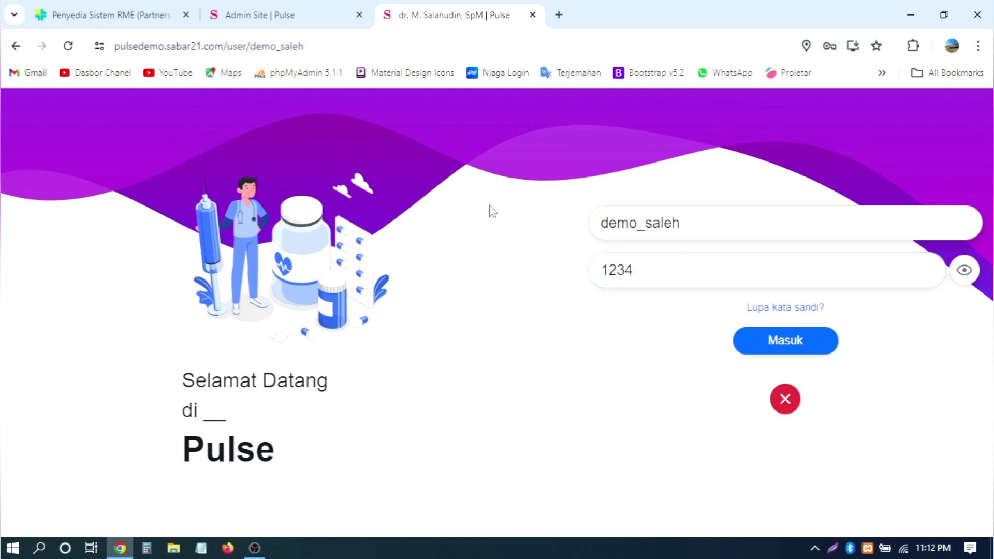
left_click_drag(221, 46, 114, 46)
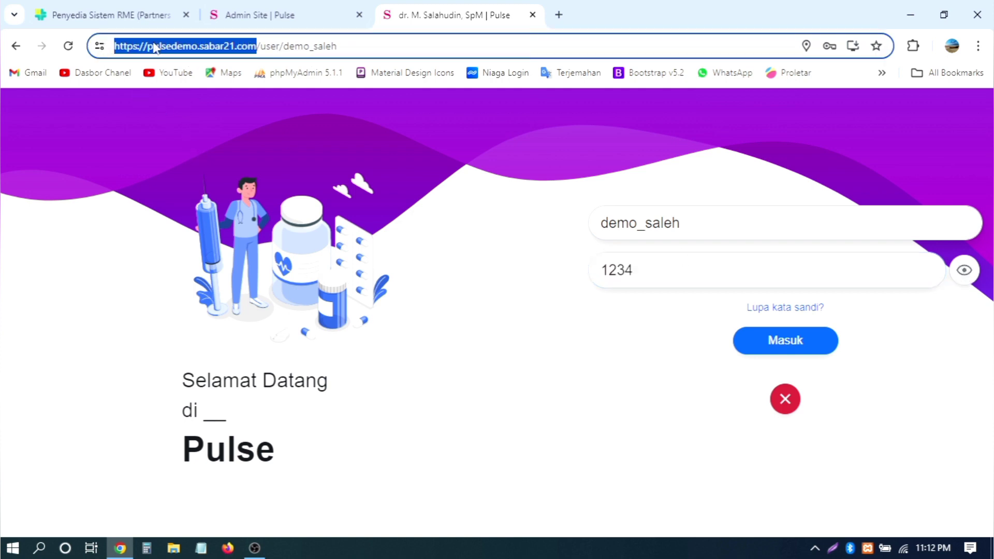
left_click(701, 224)
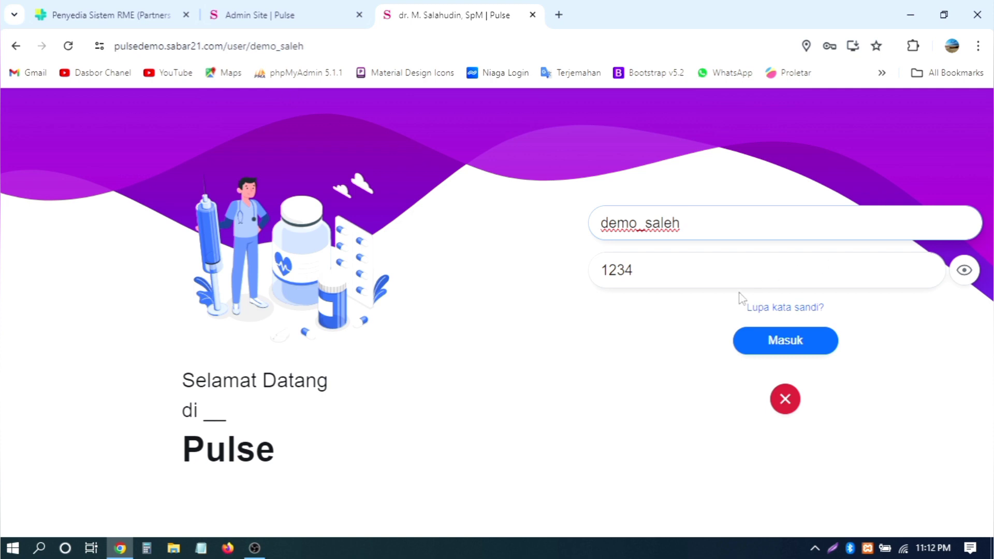
Step: Check the entered username and password, then submit the login
left_click_drag(725, 214, 550, 224)
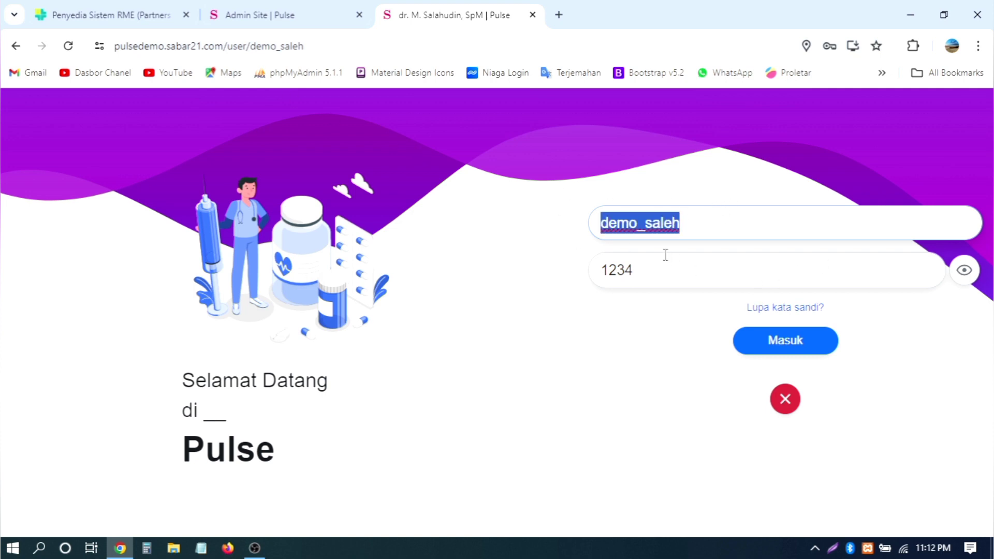
left_click_drag(672, 265, 556, 265)
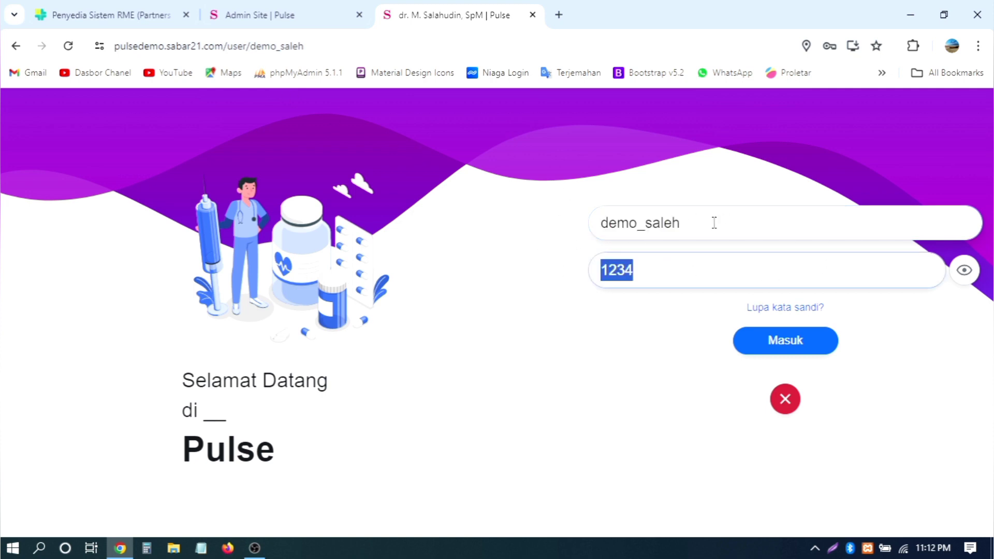
left_click_drag(714, 223, 581, 224)
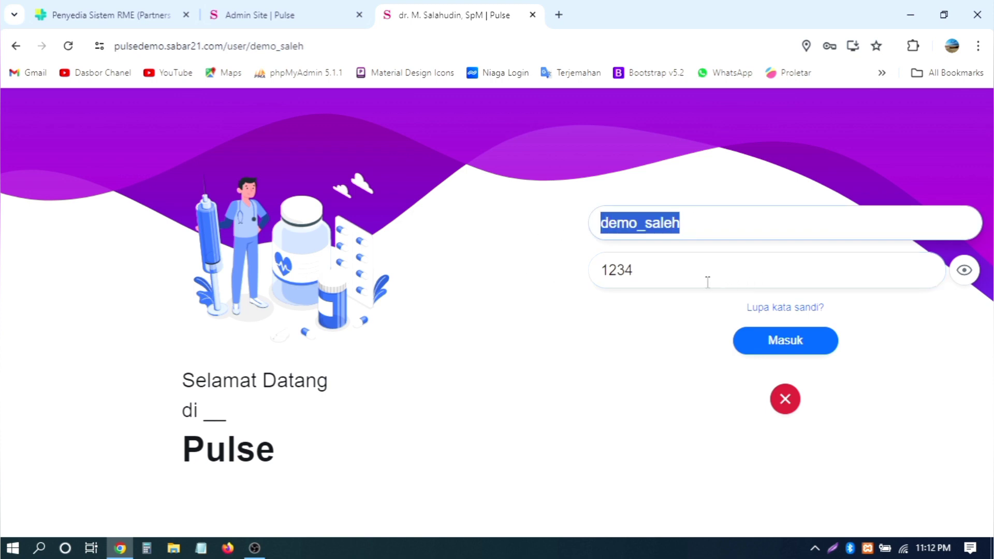
left_click_drag(689, 281, 549, 278)
left_click(595, 361)
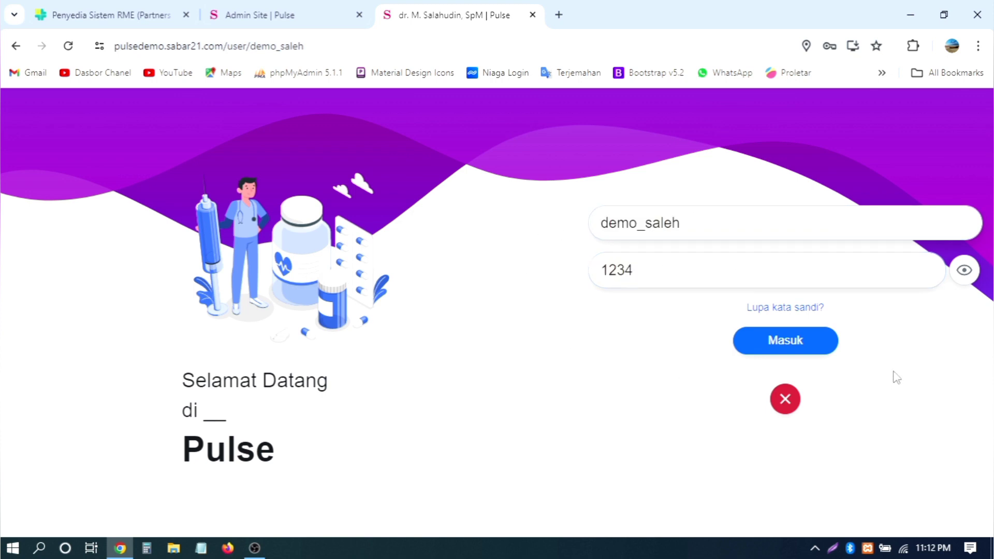
left_click(799, 347)
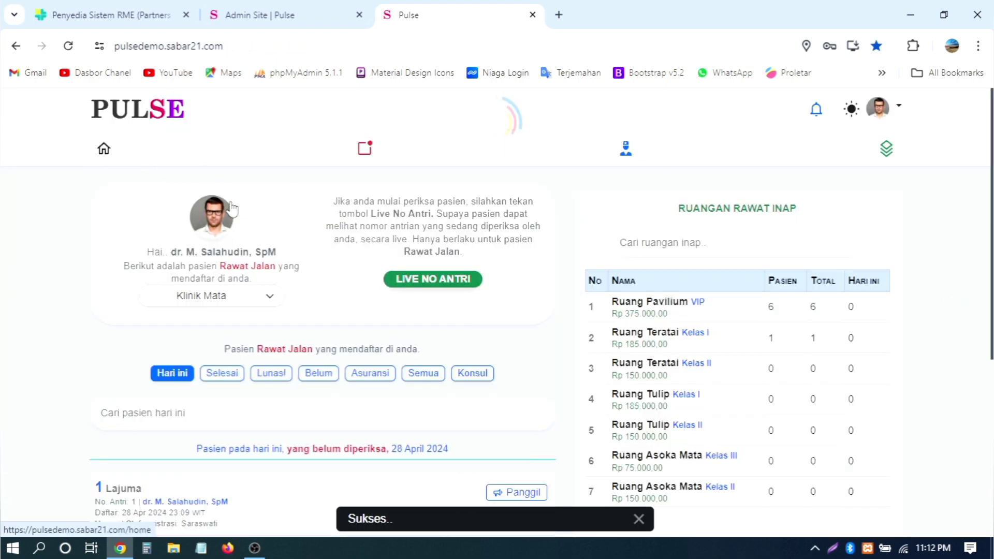
Step: Switch the clinic filter to Klinik Edelweis, then back to Klinik Mata
scroll(485, 225, "down", 2)
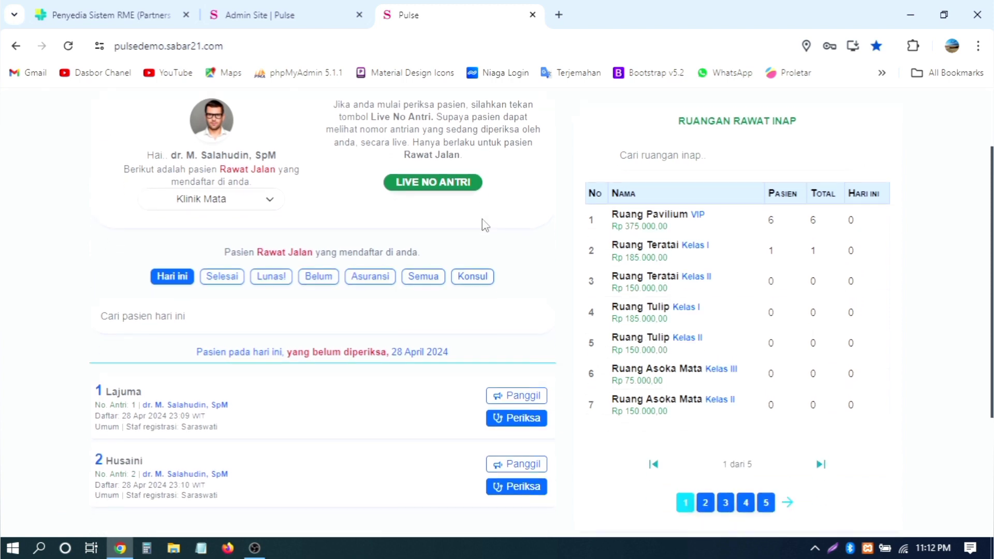
scroll(484, 224, "up", 2)
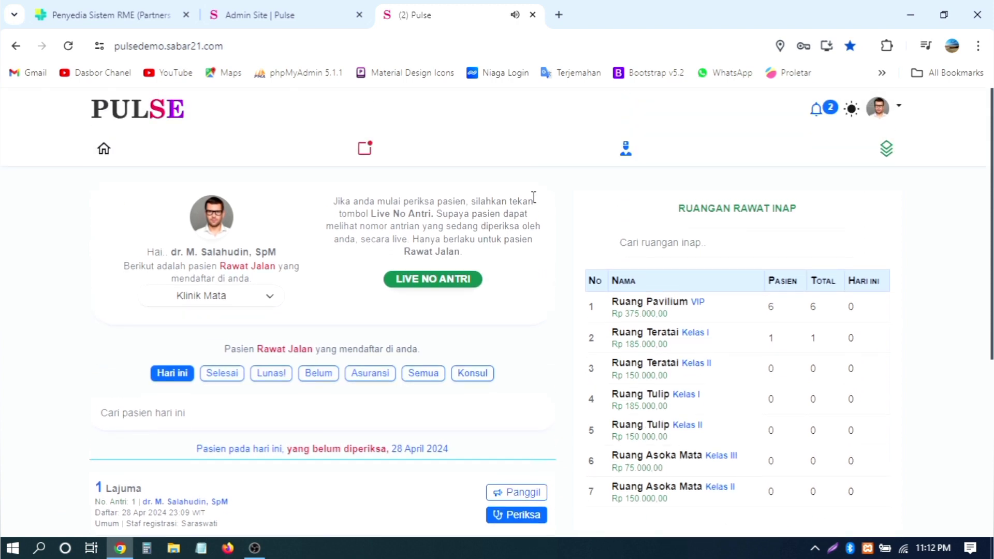
scroll(532, 196, "down", 5)
scroll(532, 197, "up", 5)
scroll(545, 202, "down", 5)
scroll(545, 202, "up", 2)
scroll(544, 206, "up", 2)
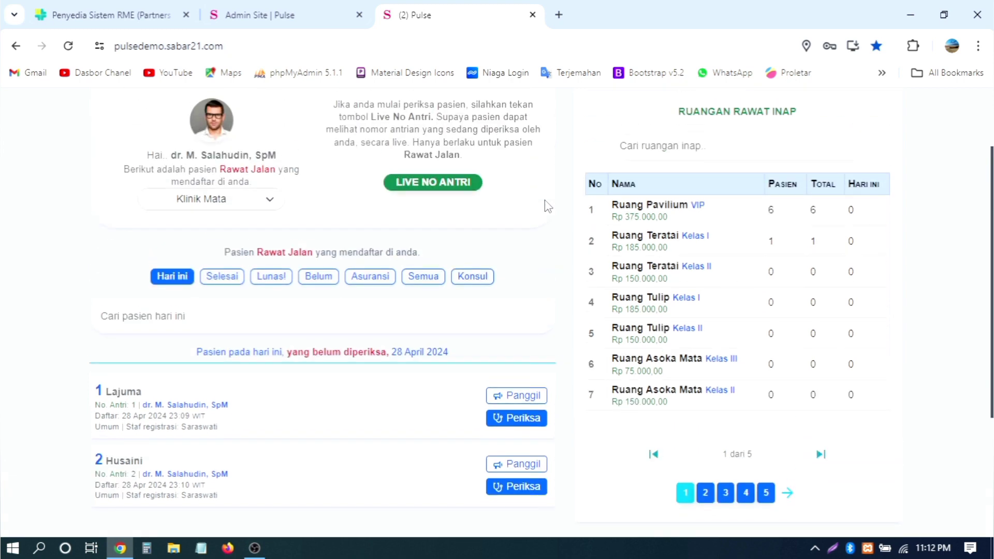
left_click(244, 198)
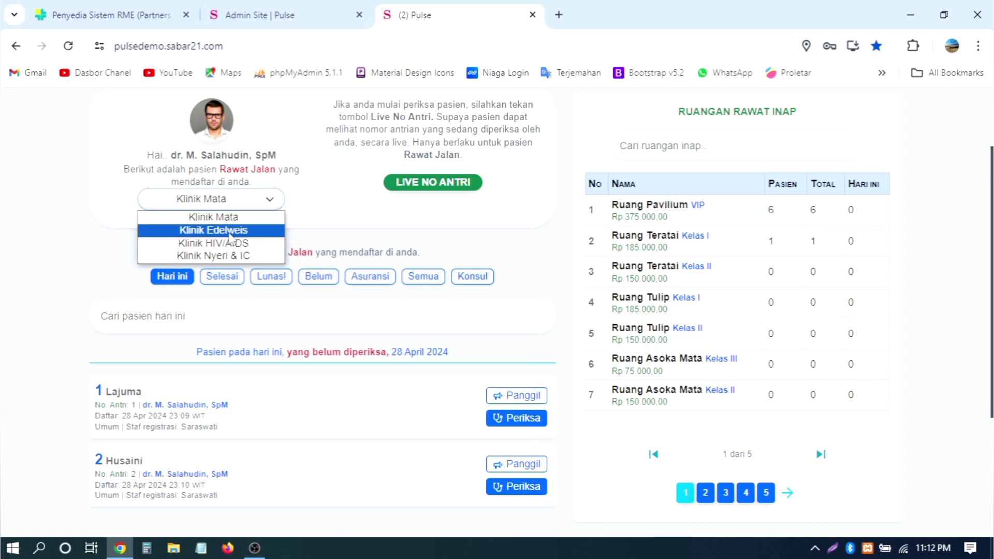
left_click(227, 230)
left_click(252, 205)
left_click(228, 217)
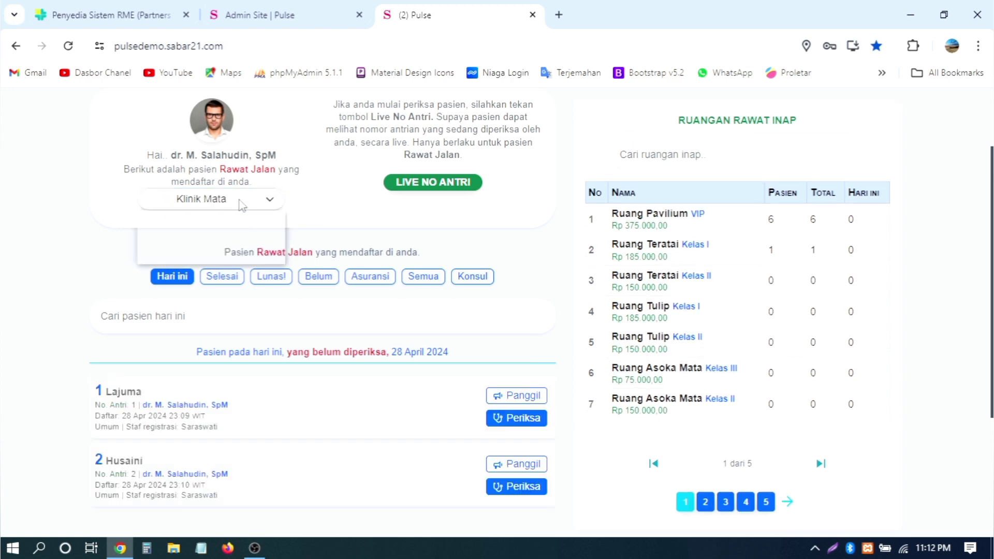
Step: Try the Klinik Edelweis, HIV/AIDS and Nyeri & IC lists, then return to Klinik Mata
left_click(240, 204)
left_click(231, 231)
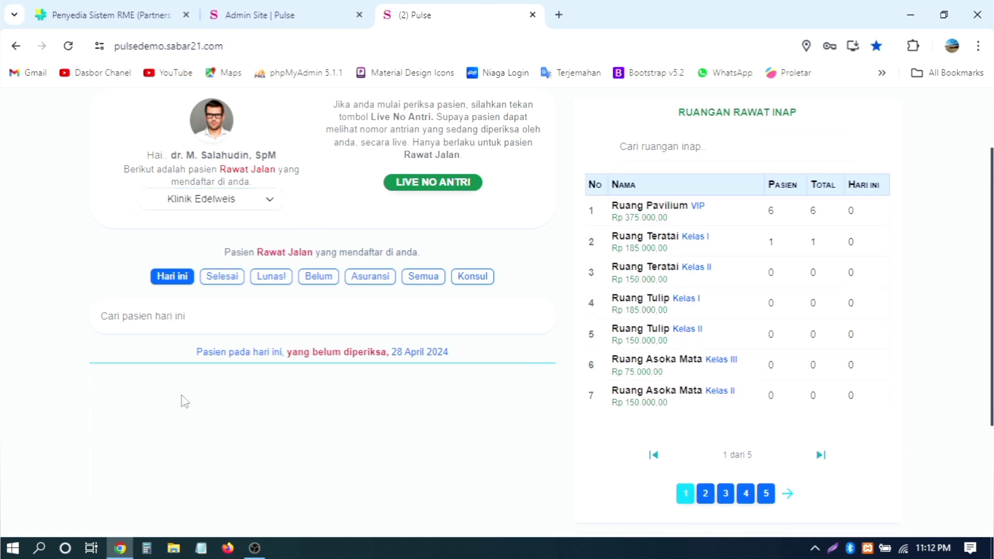
left_click(217, 204)
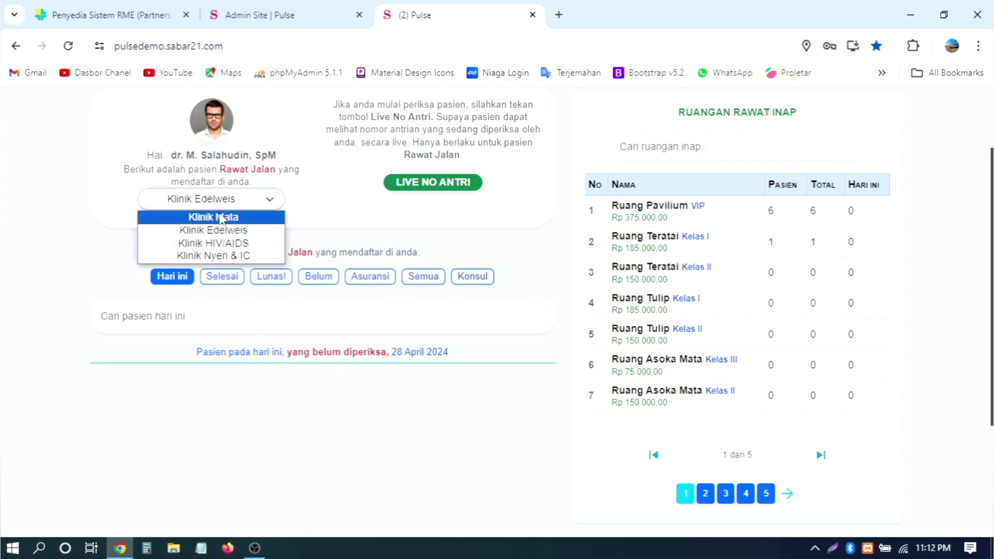
left_click(233, 242)
left_click(234, 207)
left_click(233, 255)
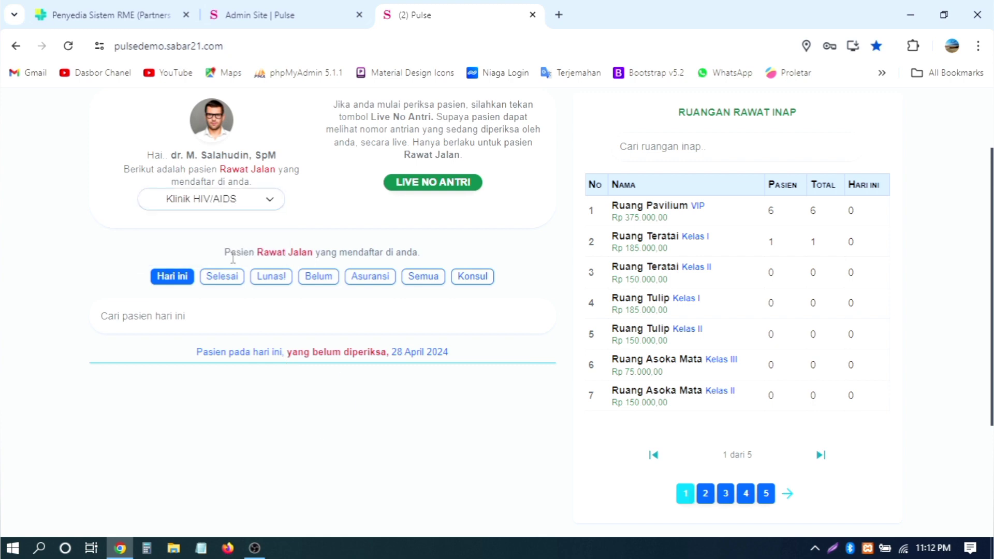
left_click(236, 203)
left_click(233, 216)
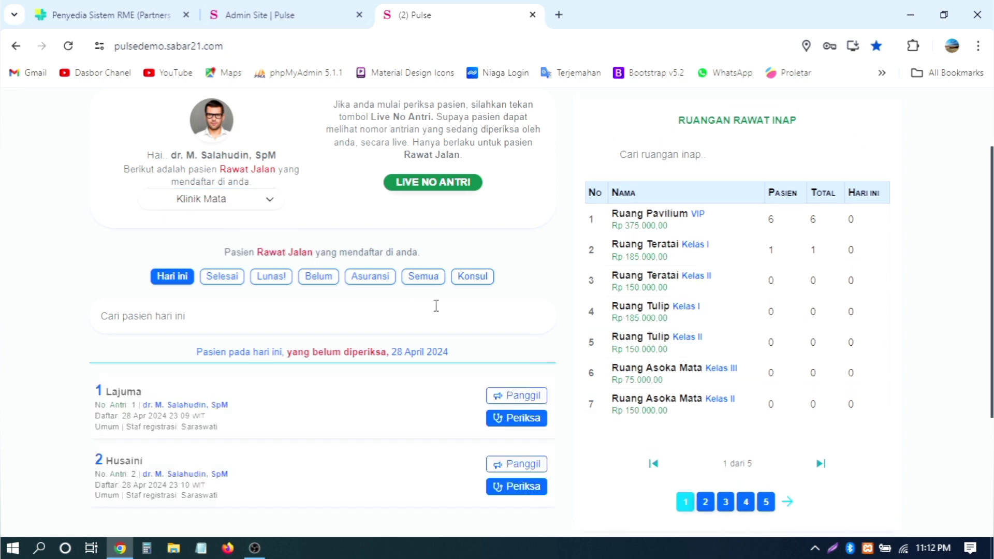
Step: Scroll through the Klinik Mata outpatient list and the inpatient rooms
scroll(438, 307, "down", 2)
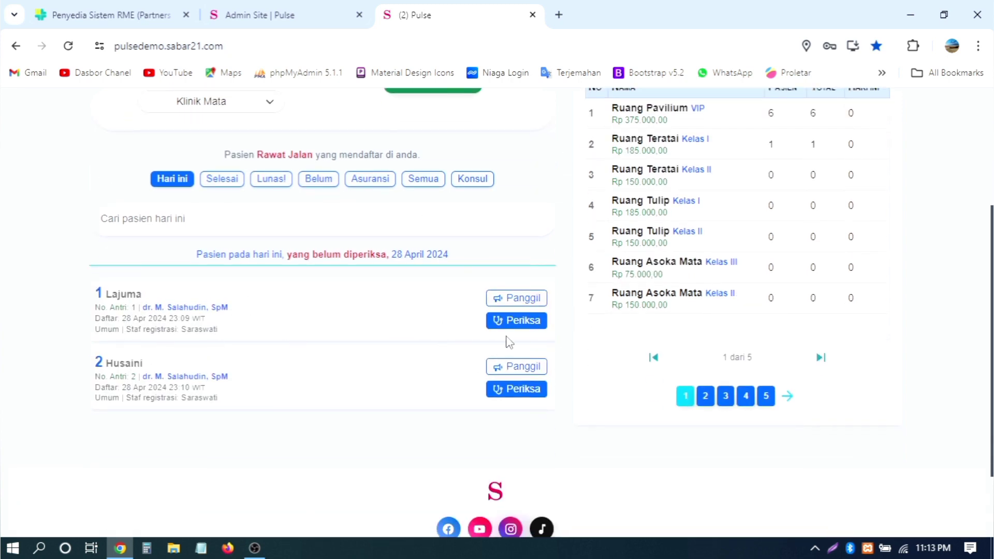
scroll(583, 297, "up", 3)
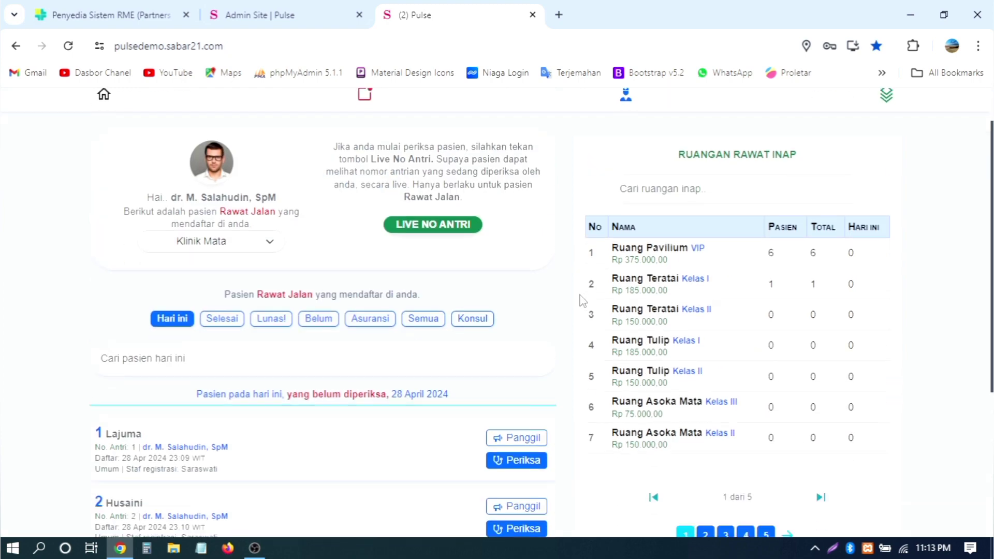
scroll(583, 295, "down", 5)
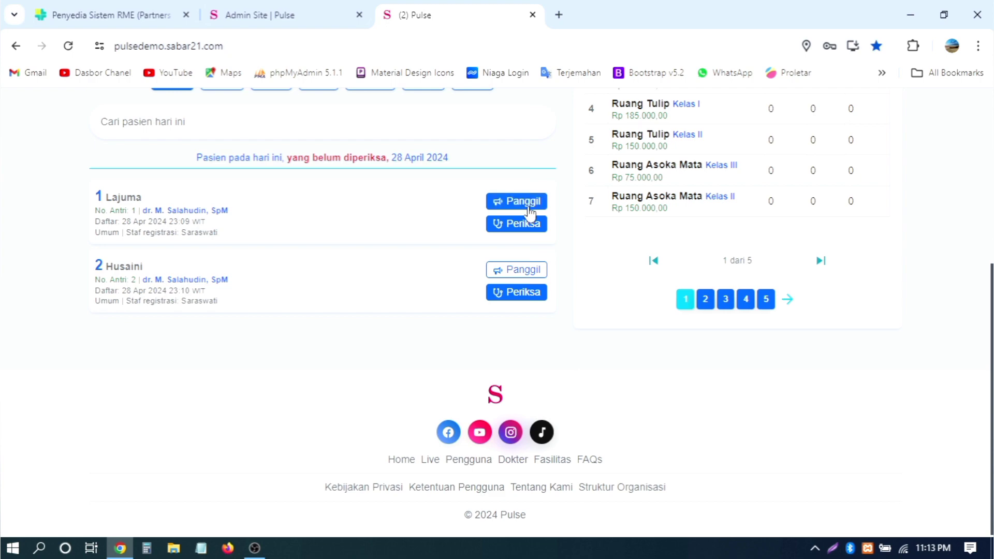
scroll(581, 245, "up", 5)
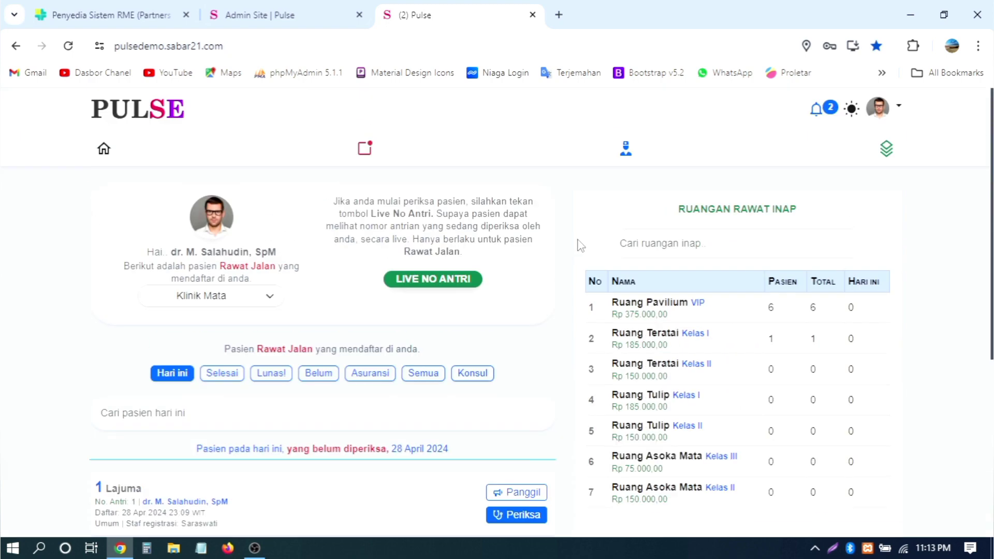
scroll(581, 245, "down", 2)
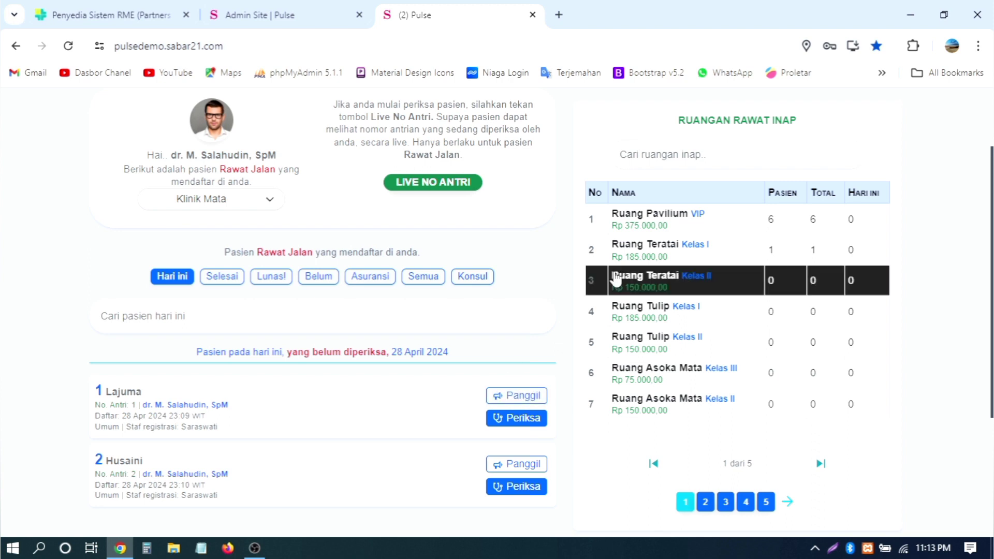
scroll(615, 279, "down", 2)
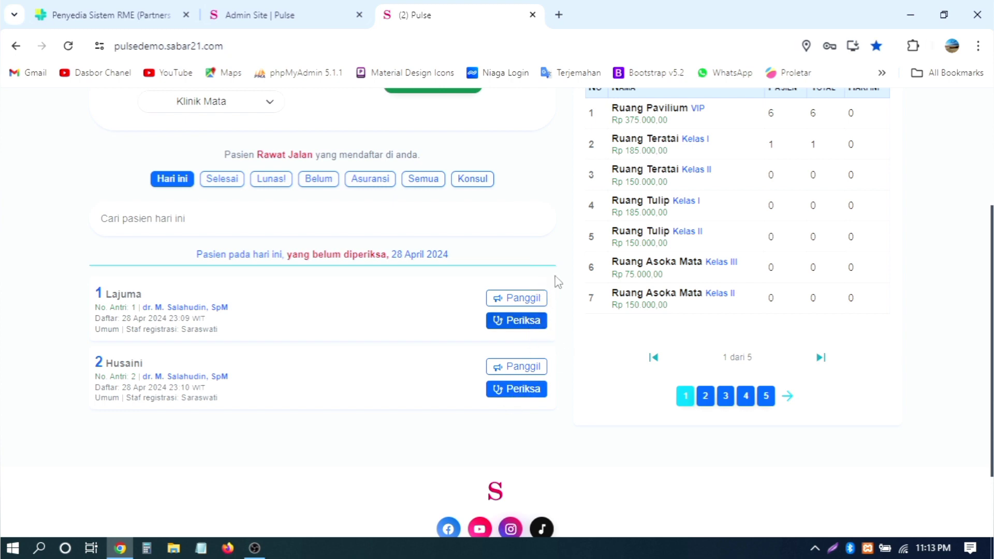
scroll(543, 251, "up", 4)
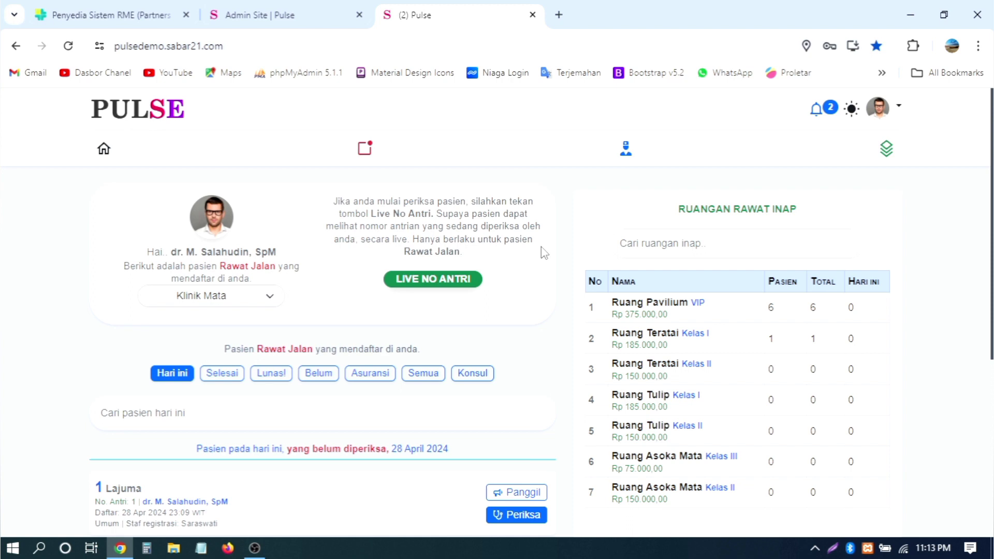
scroll(502, 226, "down", 2)
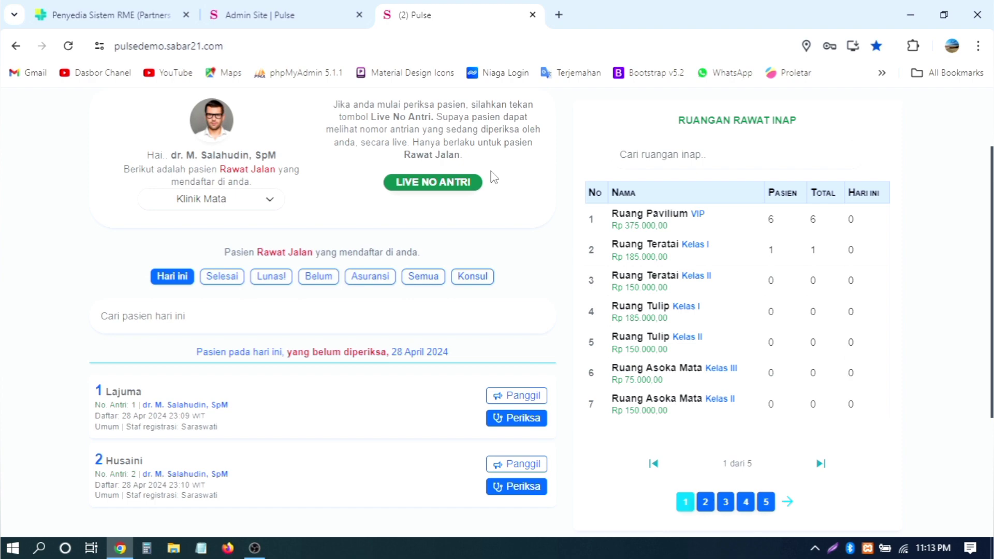
scroll(493, 177, "down", 2)
scroll(494, 178, "down", 1)
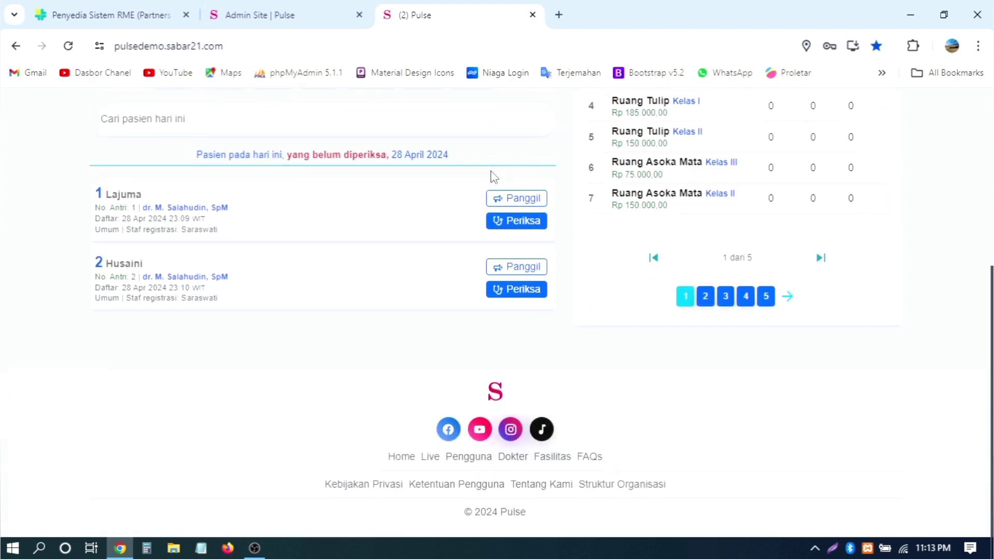
scroll(494, 177, "up", 6)
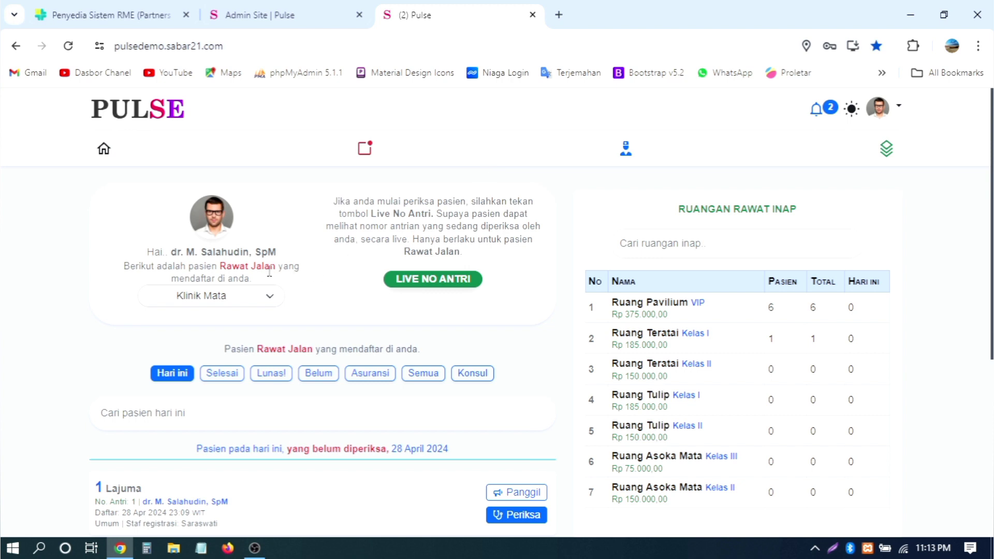
scroll(388, 241, "down", 5)
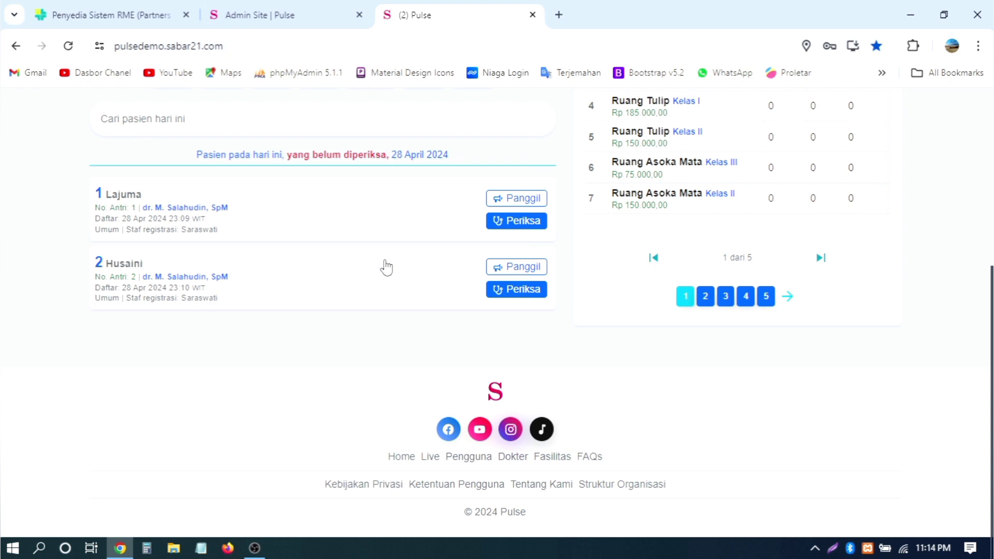
Step: Start the live queue number (LIVE NO ANTRI) from the doctor's home dashboard
left_click(429, 461)
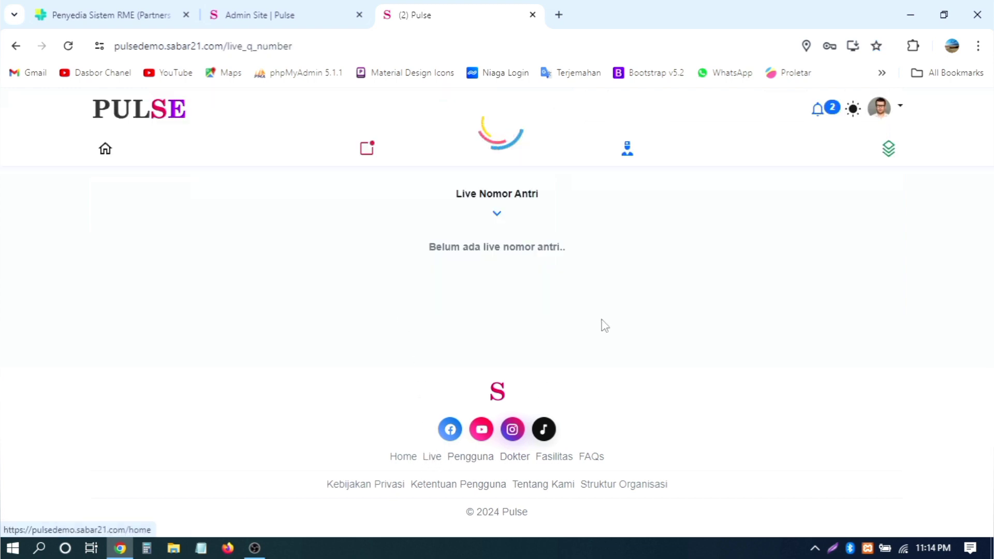
left_click(115, 149)
scroll(611, 311, "down", 2)
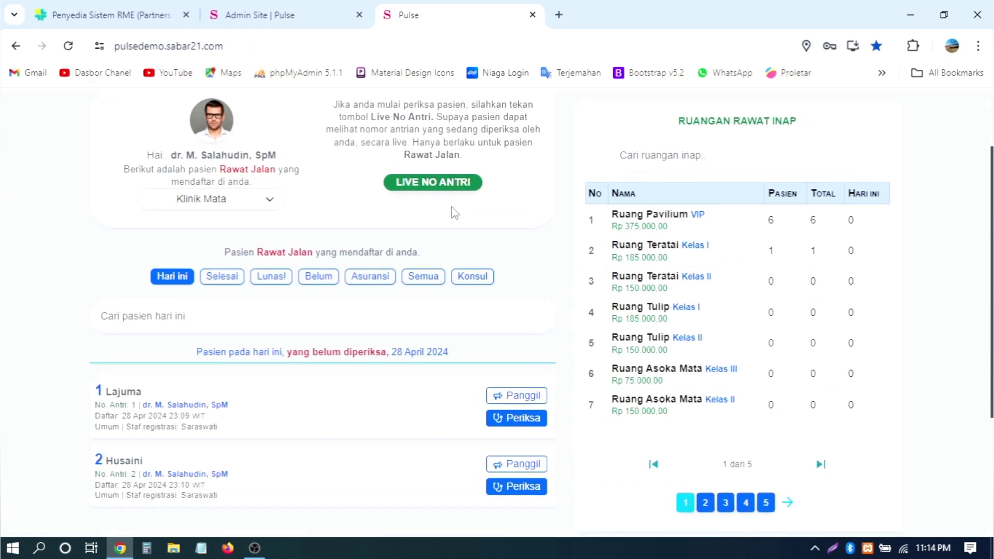
left_click(436, 185)
Step: View the public Live Nomor Antri page showing queue number 1, then return home
scroll(549, 231, "down", 3)
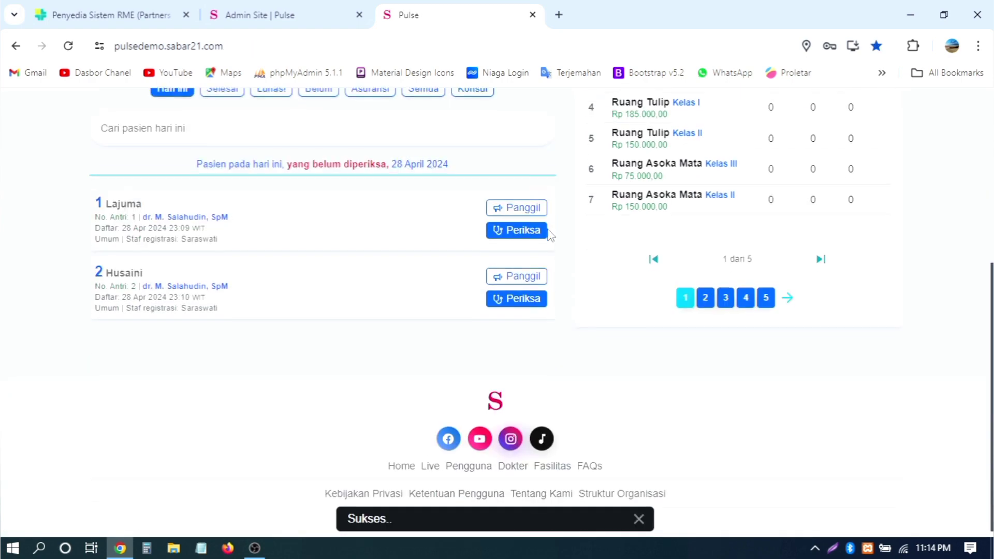
left_click(429, 458)
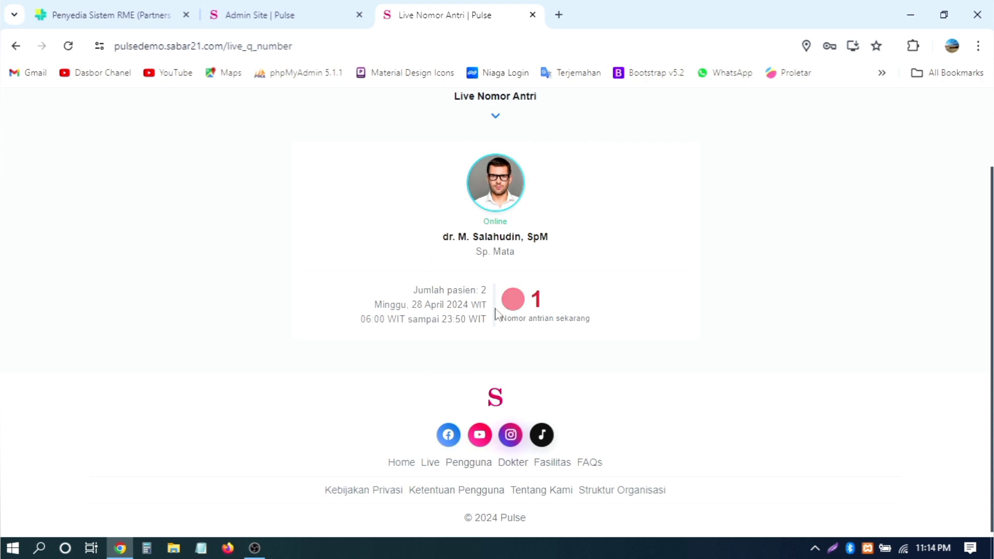
scroll(595, 315, "up", 1)
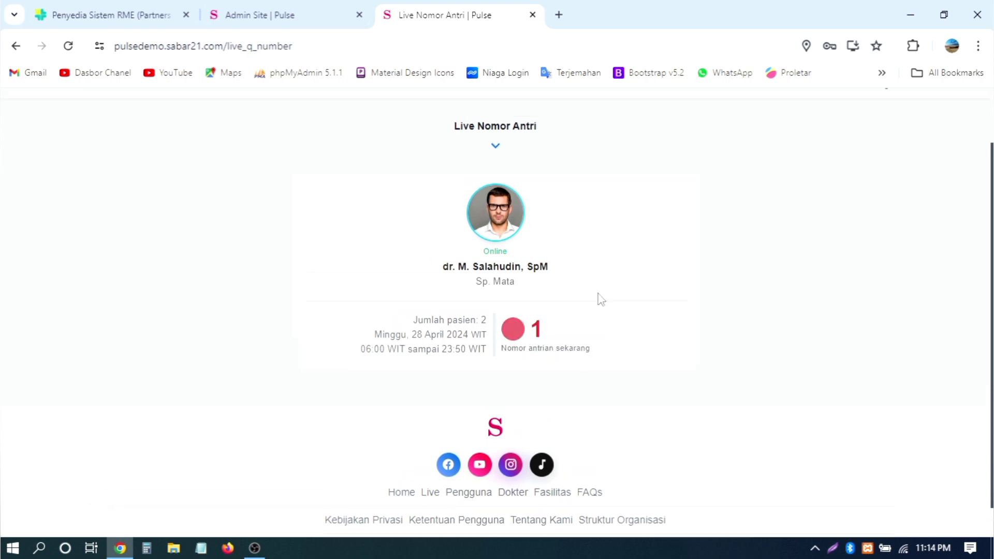
scroll(599, 299, "up", 2)
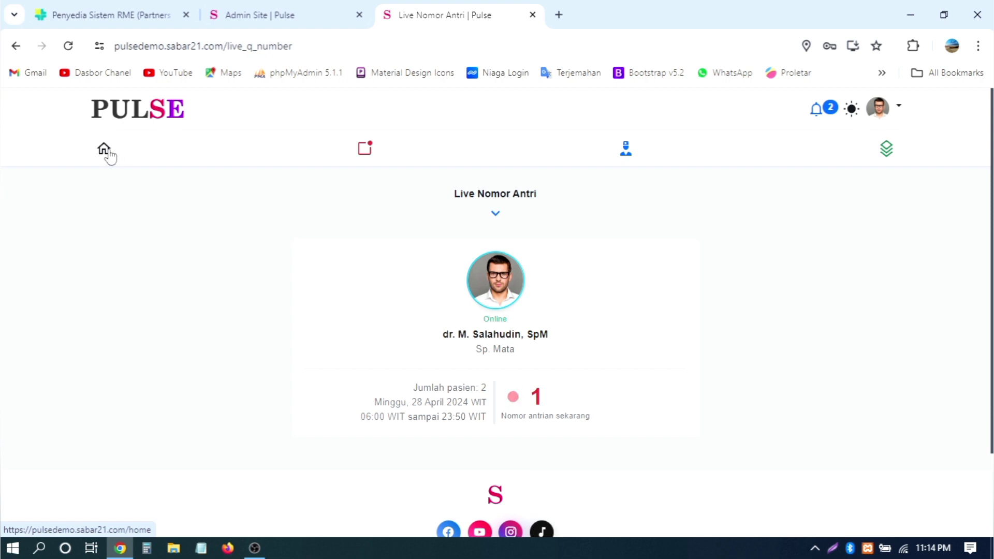
left_click(127, 165)
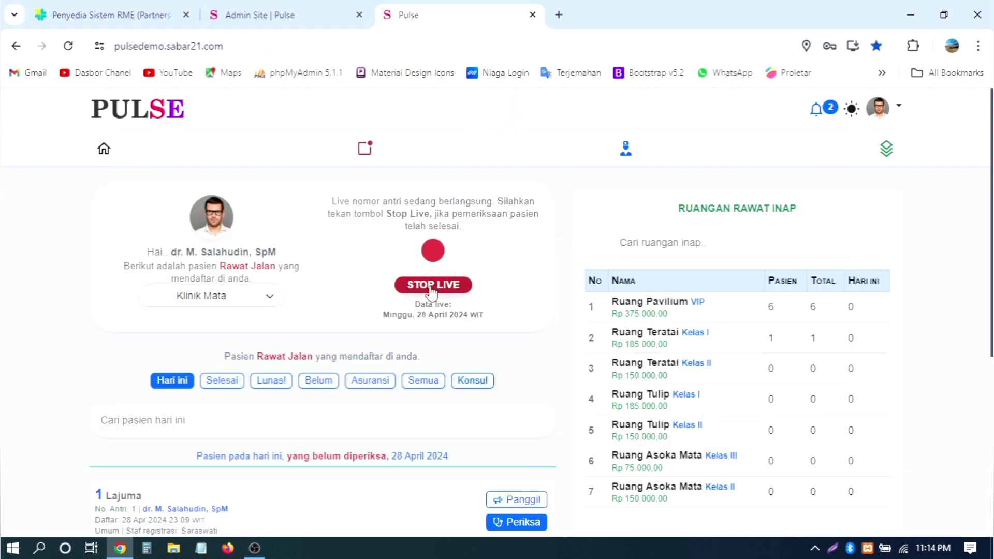
Step: Stop the live queue, restart it with LIVE NO ANTRI, then stop it again
left_click(432, 286)
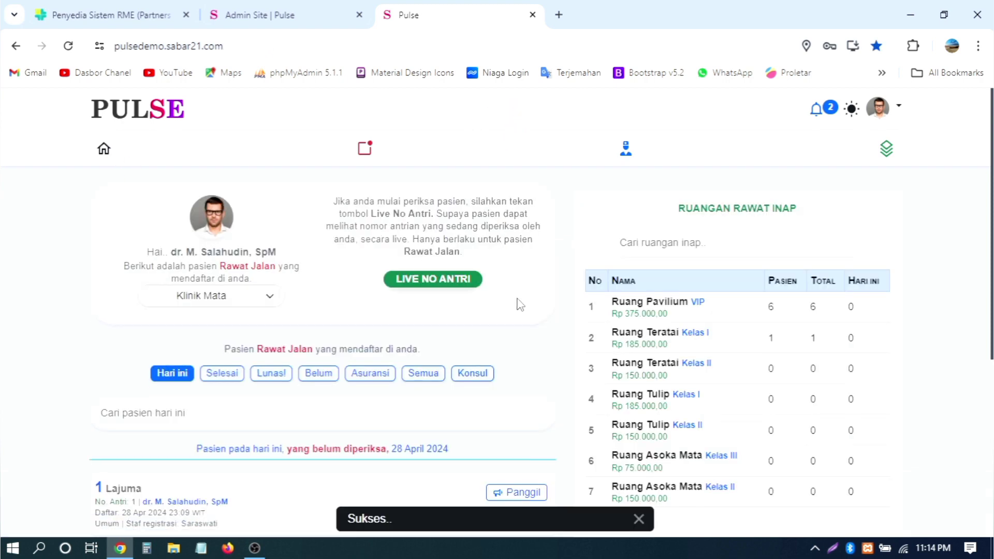
left_click(437, 286)
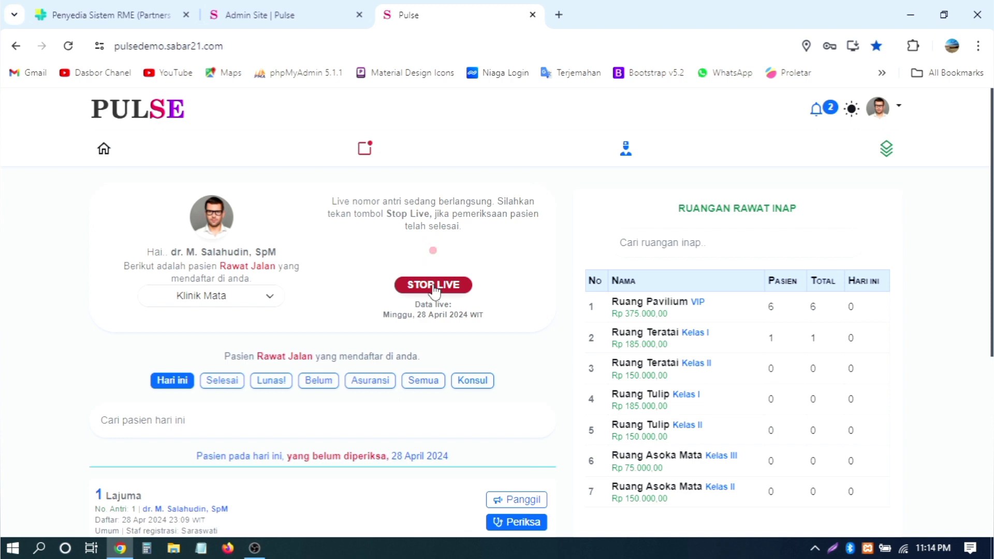
left_click(434, 289)
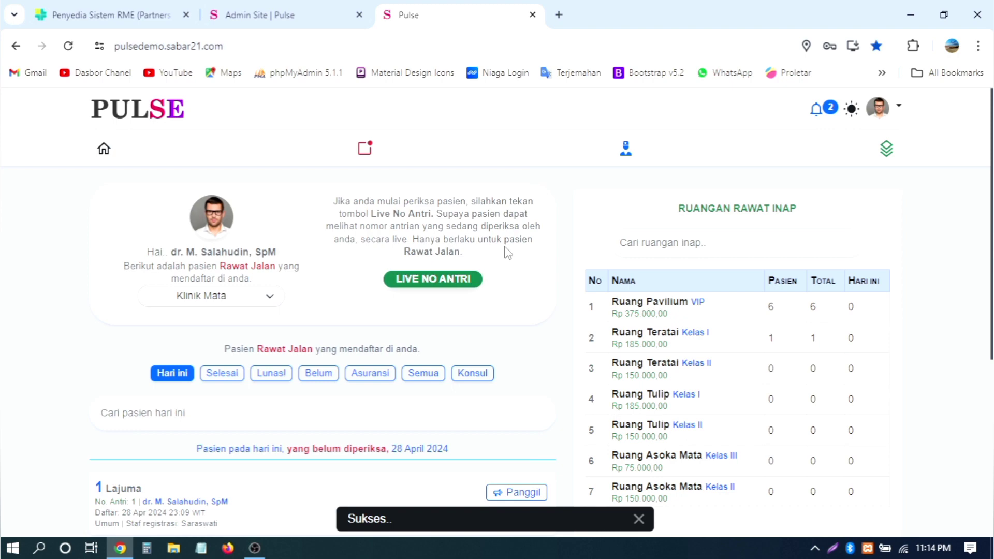
scroll(506, 251, "down", 4)
scroll(506, 251, "up", 5)
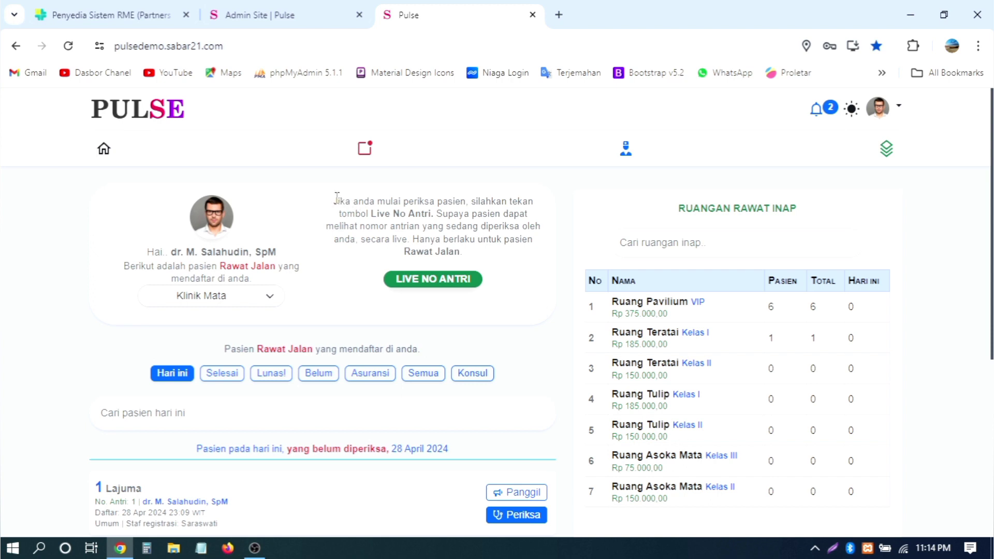
left_click_drag(337, 198, 501, 266)
left_click(502, 266)
scroll(501, 257, "down", 2)
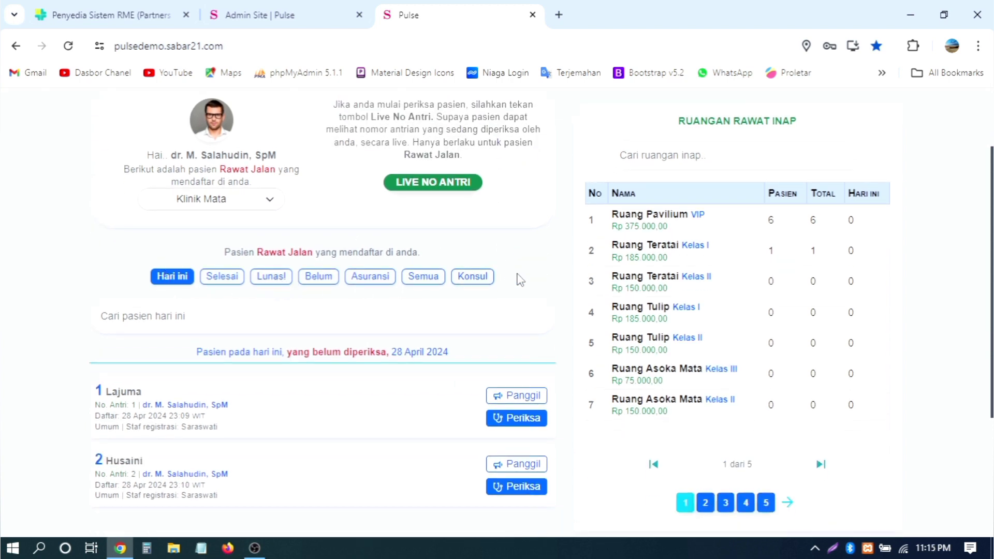
left_click(241, 205)
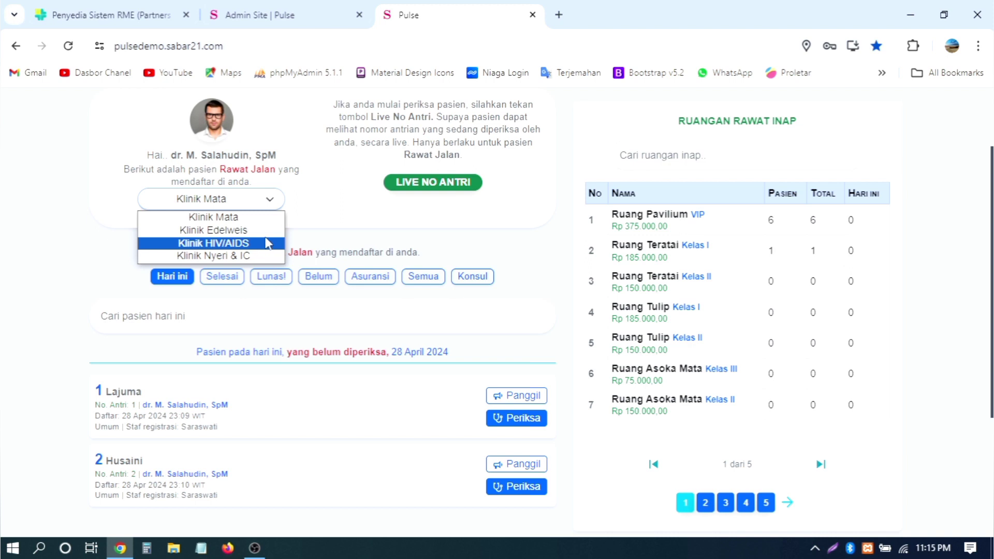
left_click(336, 230)
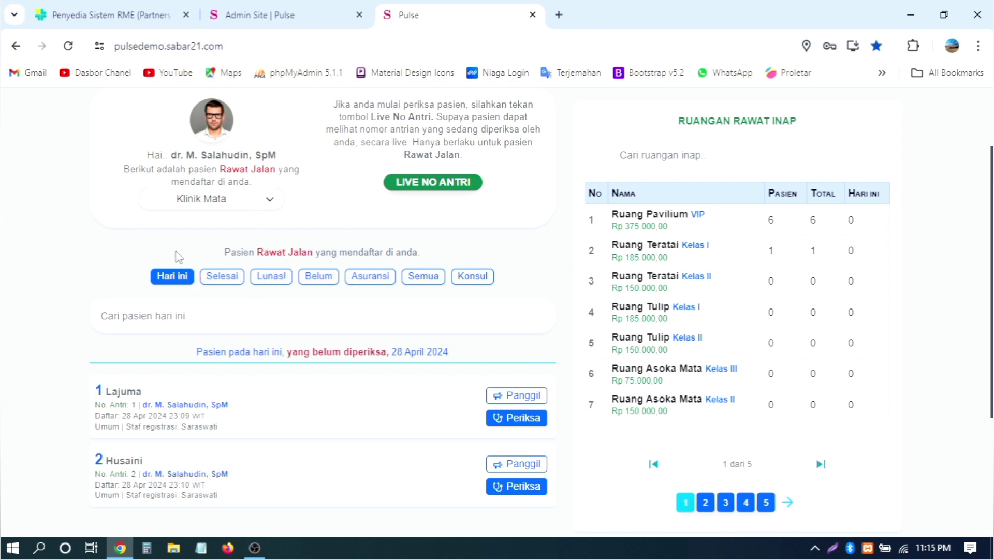
left_click_drag(178, 257, 512, 268)
left_click(472, 256)
scroll(163, 289, "down", 4)
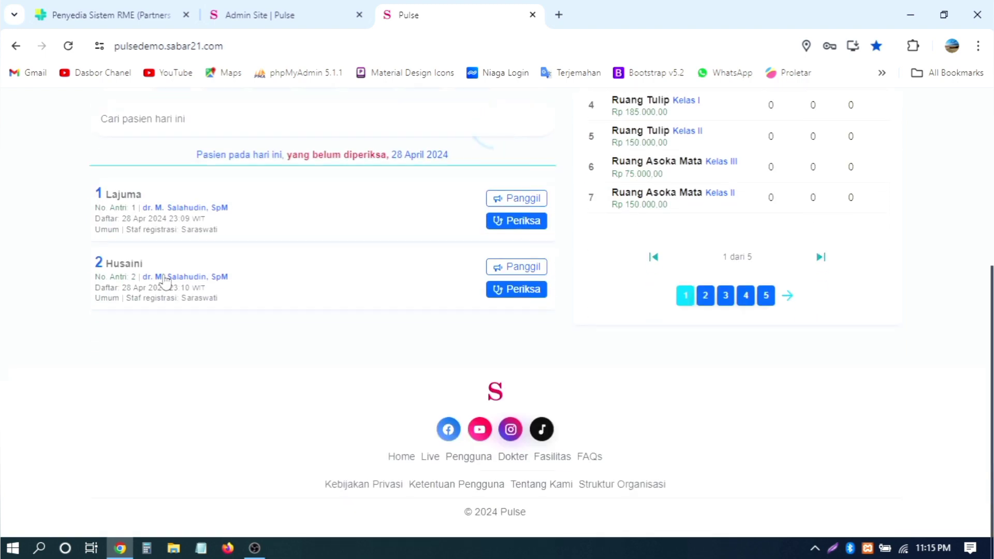
scroll(165, 281, "up", 4)
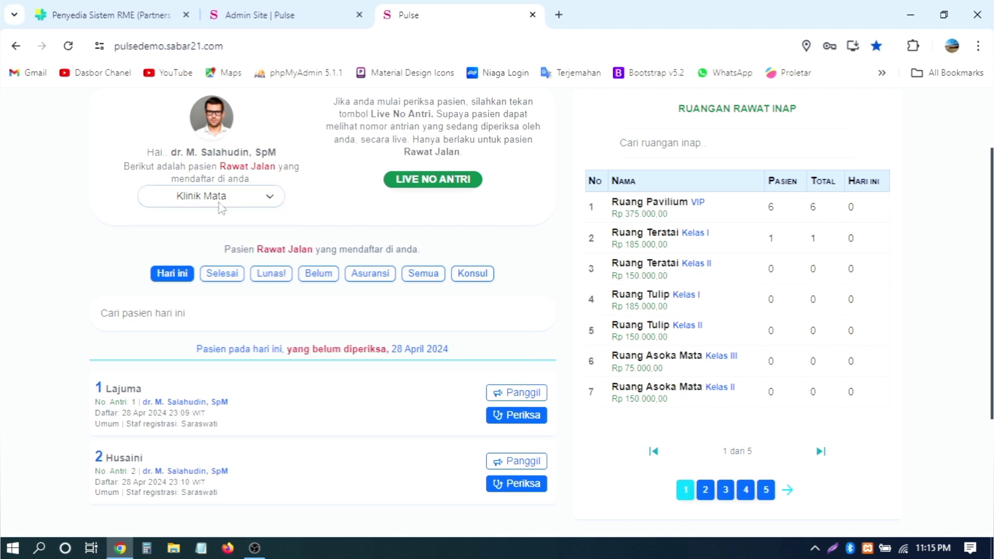
Step: Review the Selesai, Lunas!, Belum, Asuransi, Semua and Konsul patient lists in turn
left_click(218, 282)
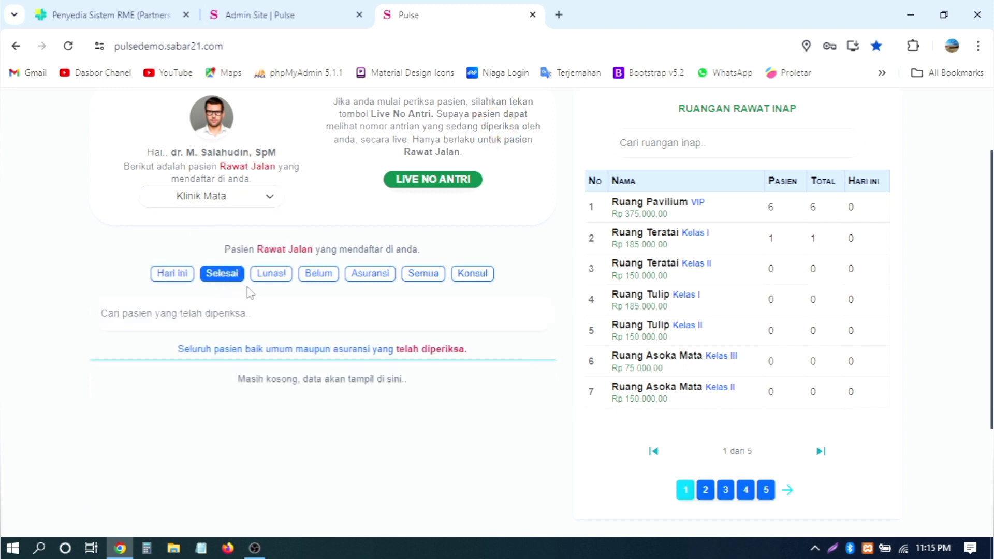
left_click(273, 280)
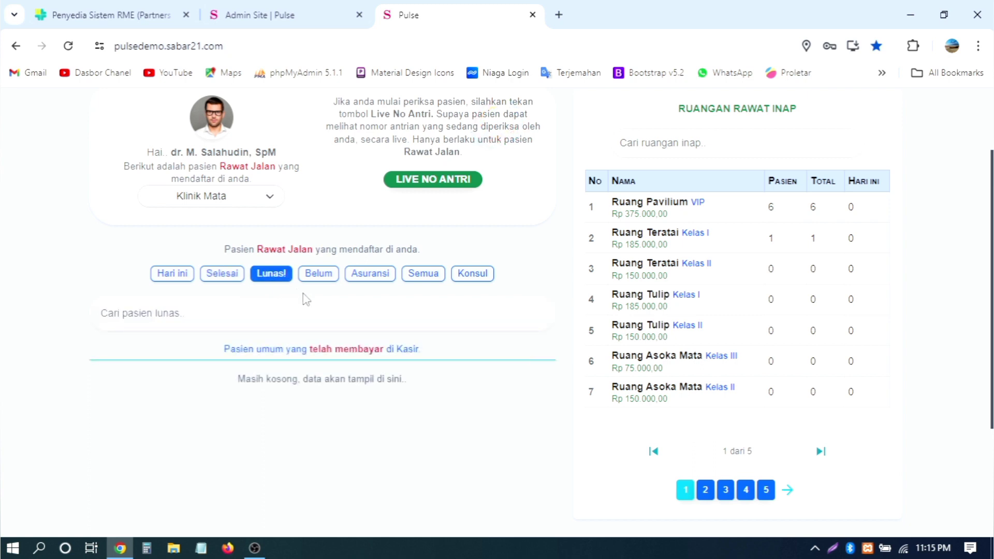
left_click(318, 278)
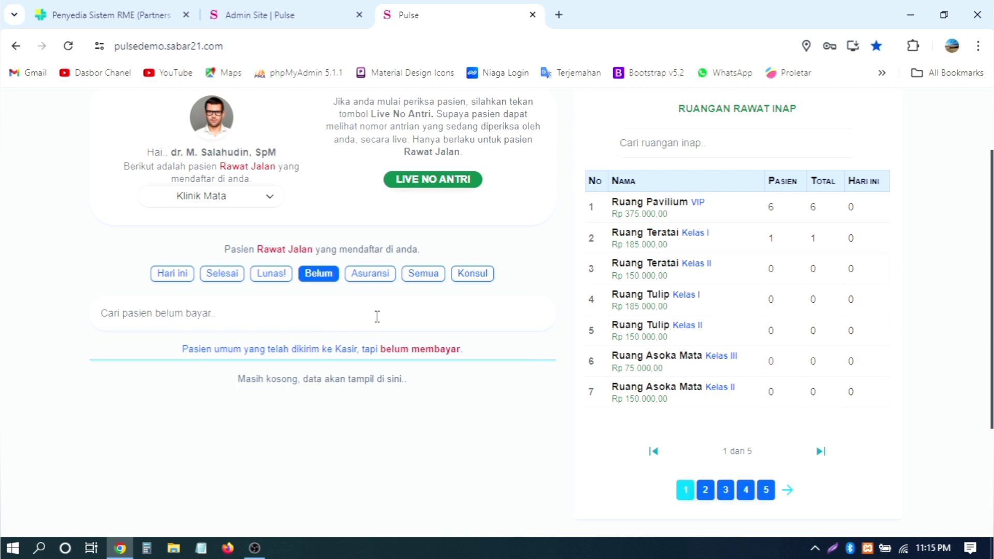
left_click(372, 283)
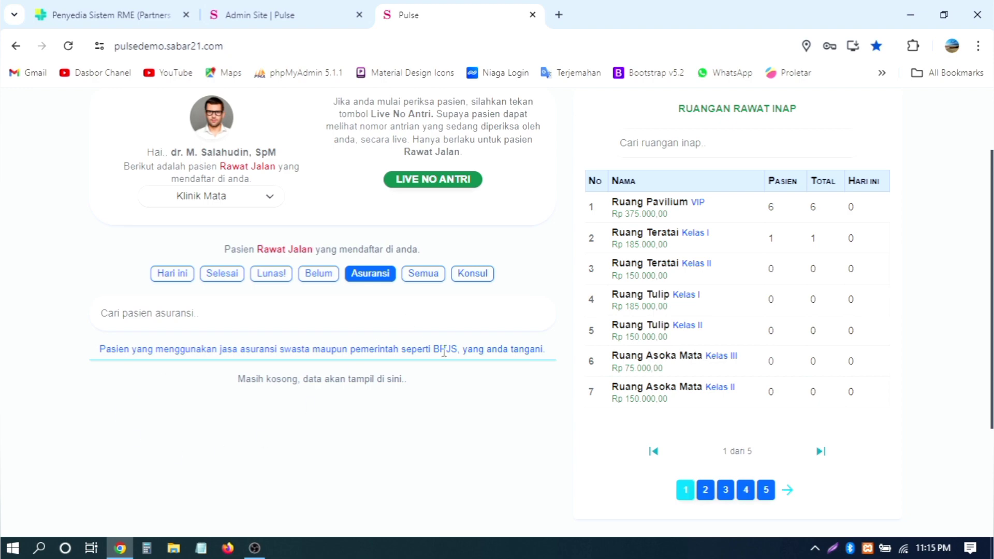
left_click(418, 278)
scroll(450, 321, "down", 4)
scroll(388, 237, "up", 4)
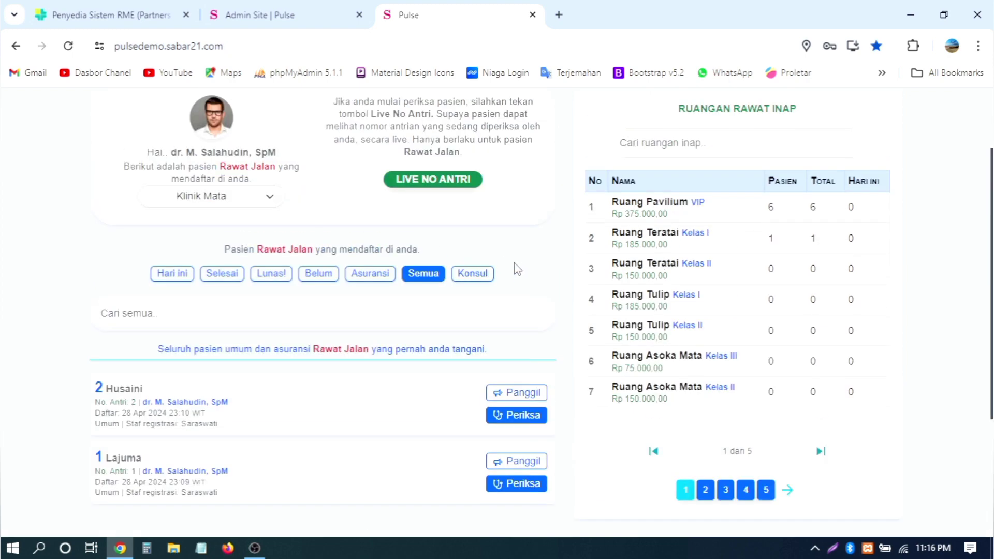
left_click(466, 275)
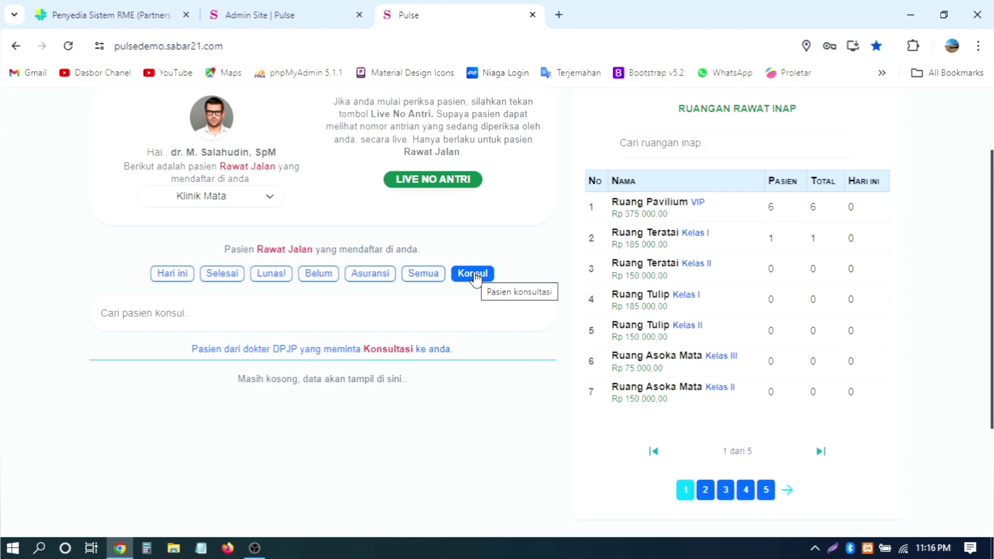
Step: Highlight the doctor's greeting name, then revisit the Semua and Asuransi lists
left_click_drag(166, 154, 294, 171)
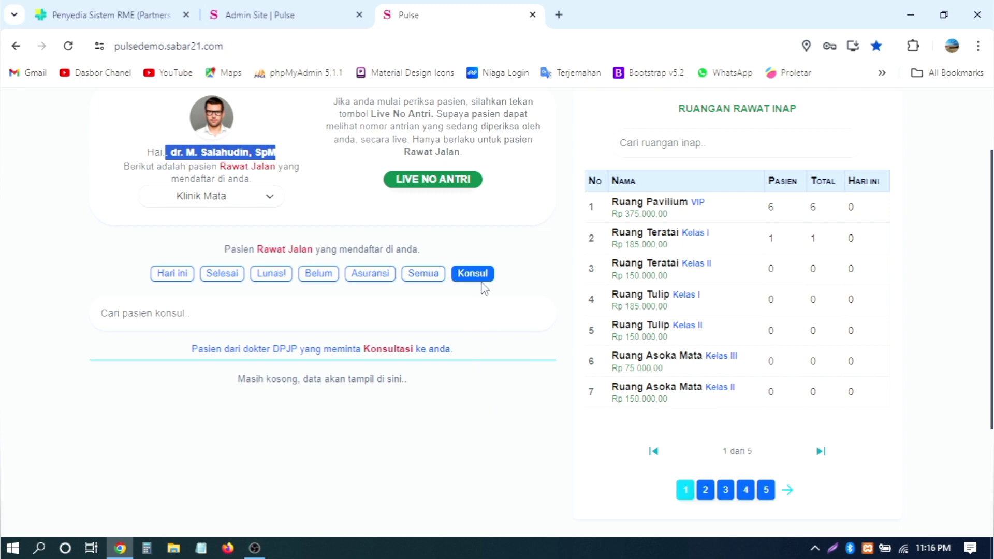
scroll(472, 377, "down", 2)
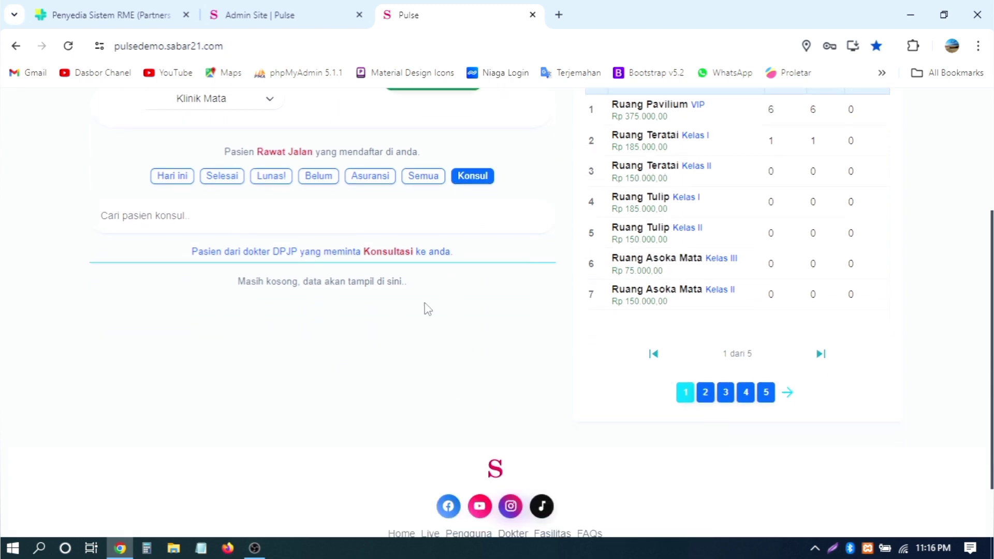
scroll(497, 317, "up", 4)
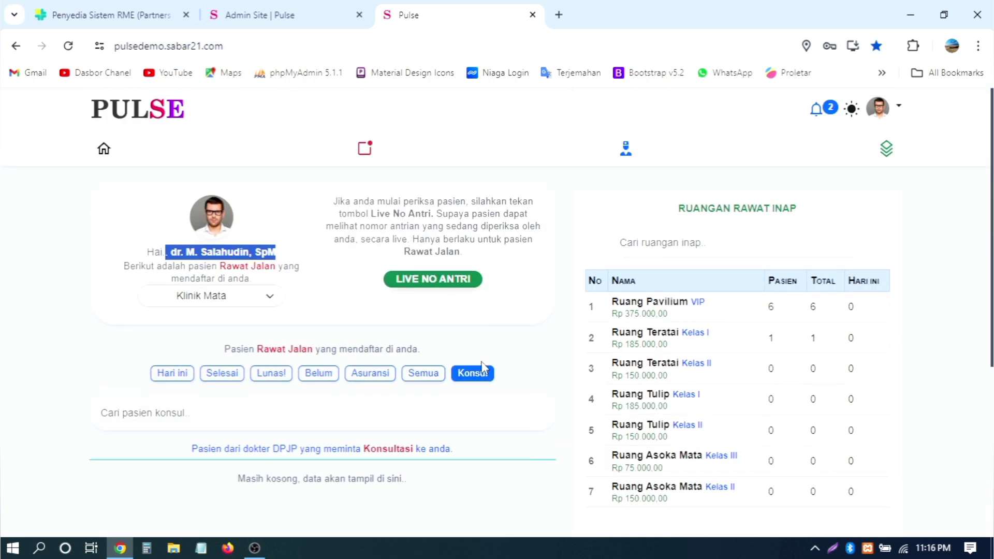
left_click(475, 383)
left_click(423, 373)
scroll(371, 262, "down", 5)
scroll(370, 241, "up", 1)
scroll(370, 241, "up", 1)
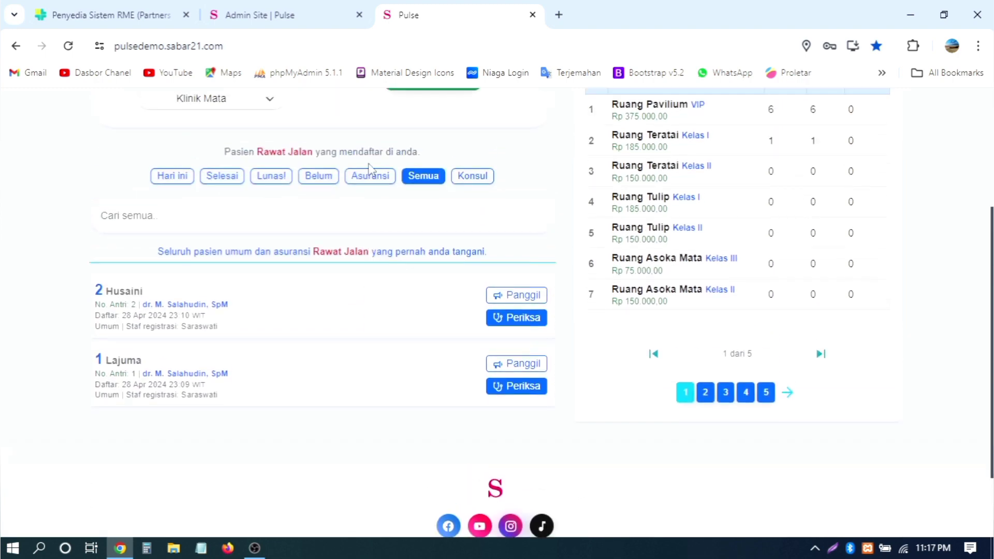
left_click(369, 176)
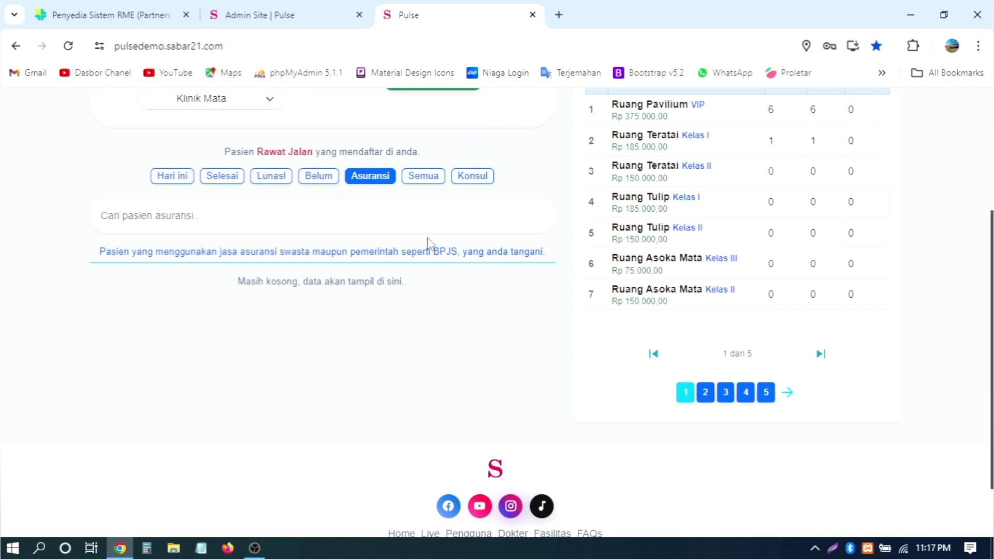
scroll(428, 242, "up", 2)
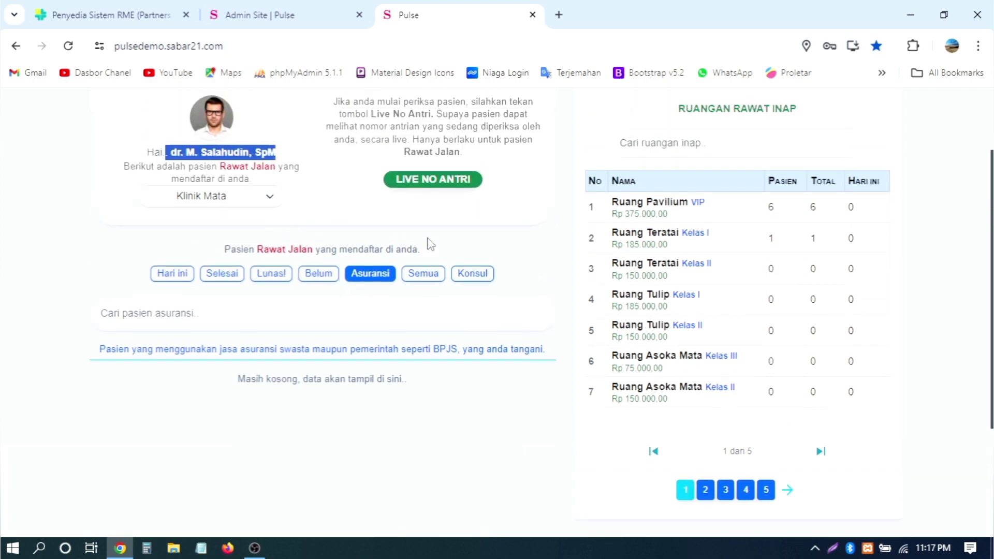
left_click(346, 199)
Step: Return to today's unexamined patients (Hari ini) and open the Notifikasi page
scroll(439, 279, "up", 2)
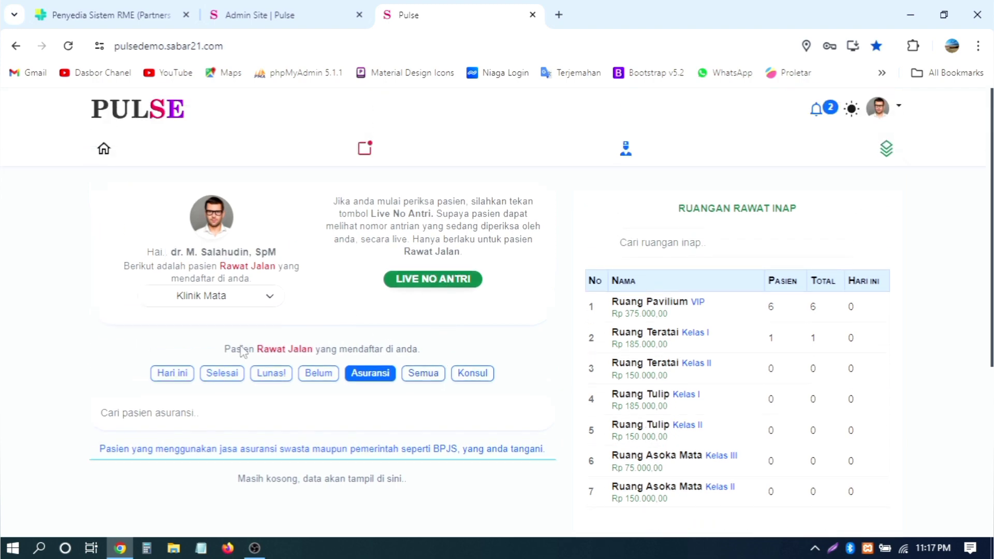
left_click(164, 373)
scroll(379, 309, "down", 4)
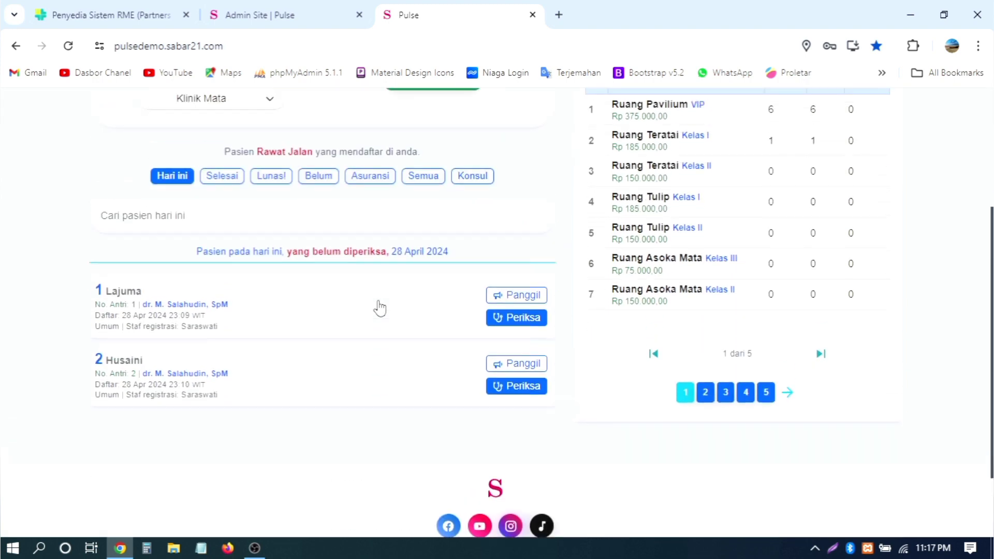
scroll(379, 308, "up", 2)
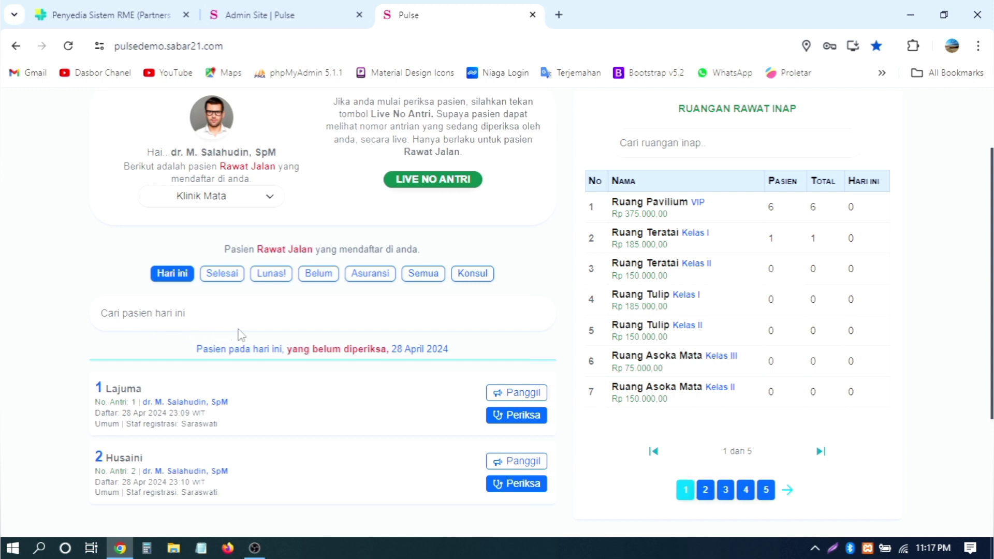
scroll(298, 308, "up", 2)
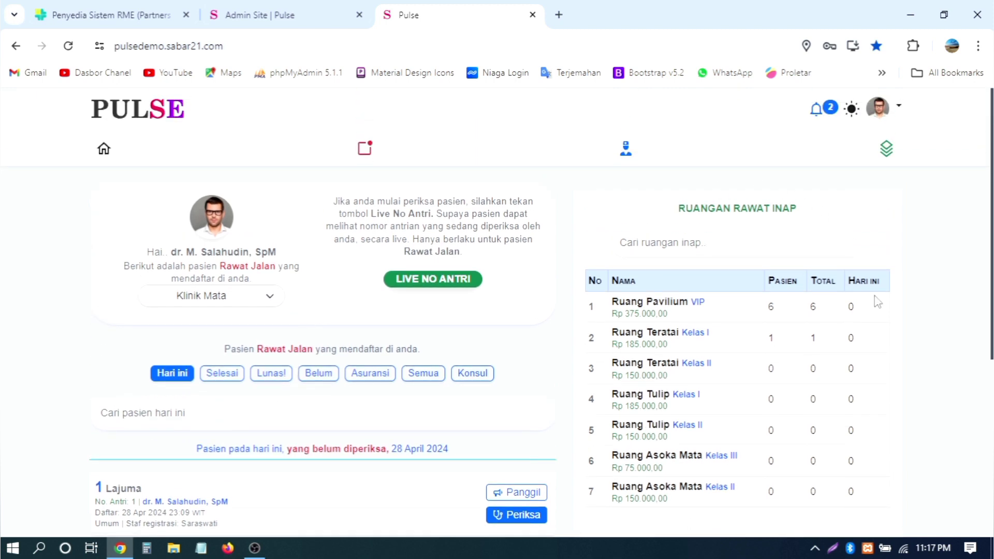
left_click(815, 110)
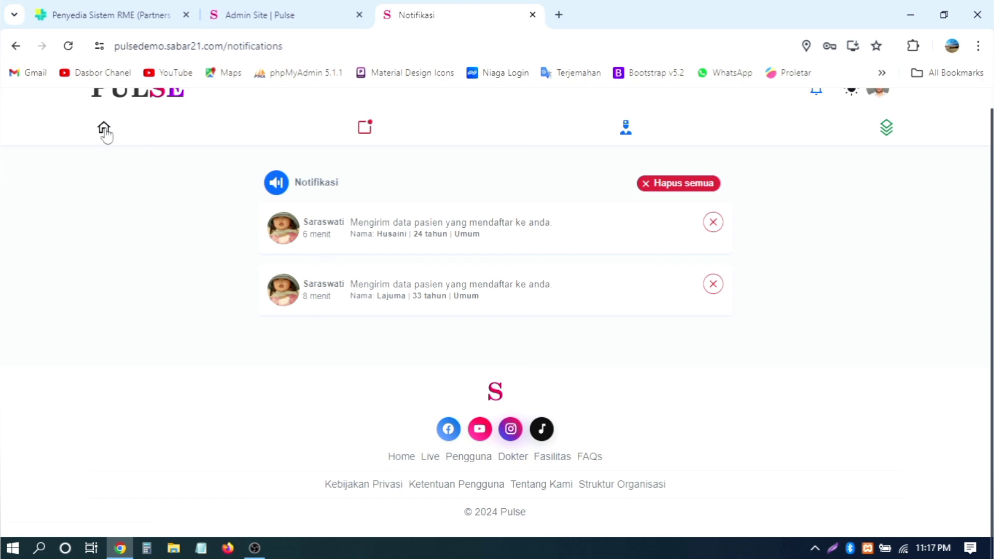
Step: Go back to the home dashboard and scroll through today's outpatients and inpatient rooms
left_click(104, 128)
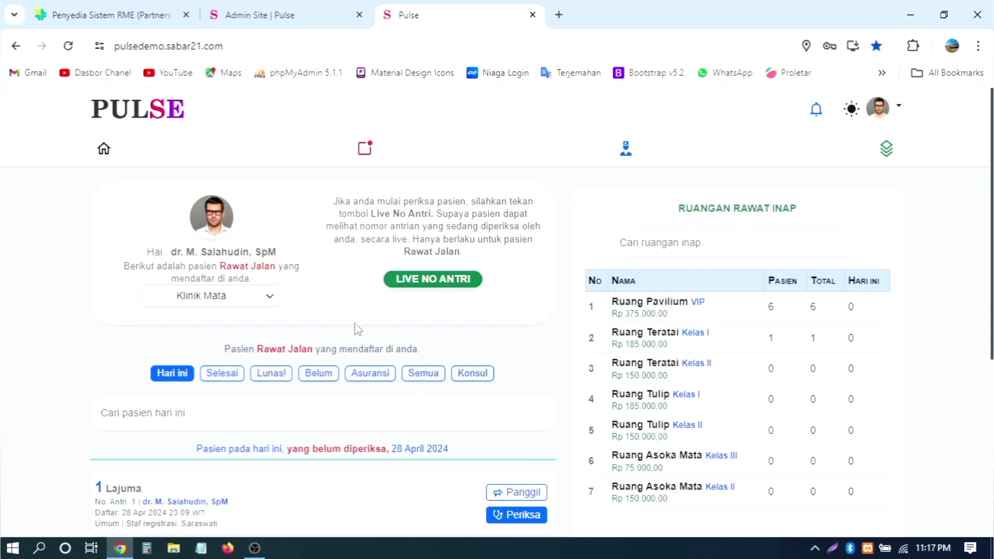
scroll(490, 302, "down", 2)
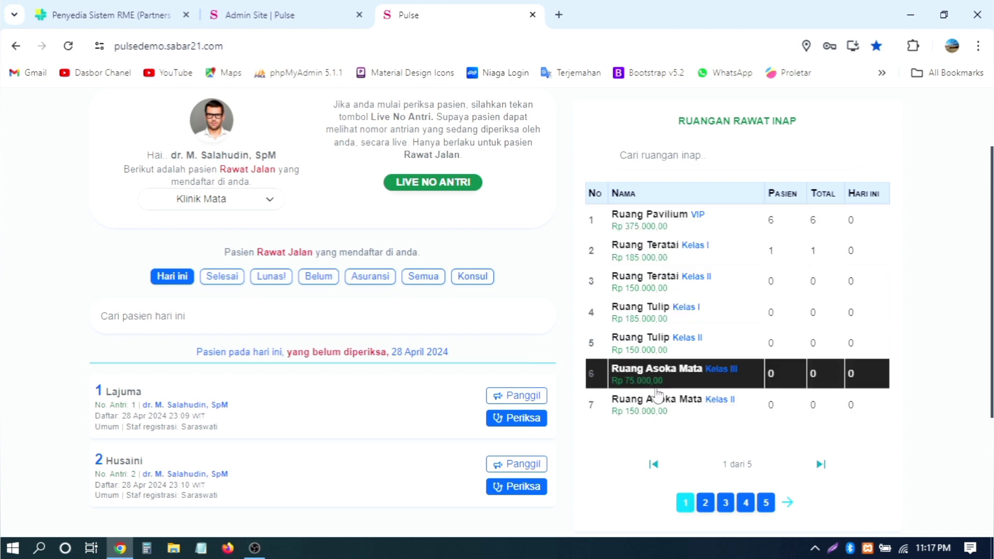
scroll(903, 318, "up", 2)
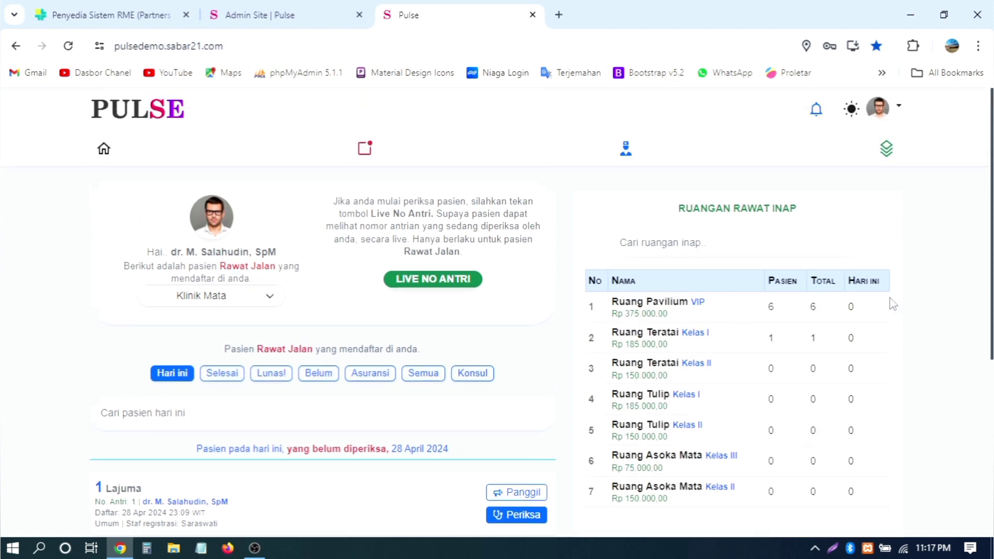
left_click(887, 150)
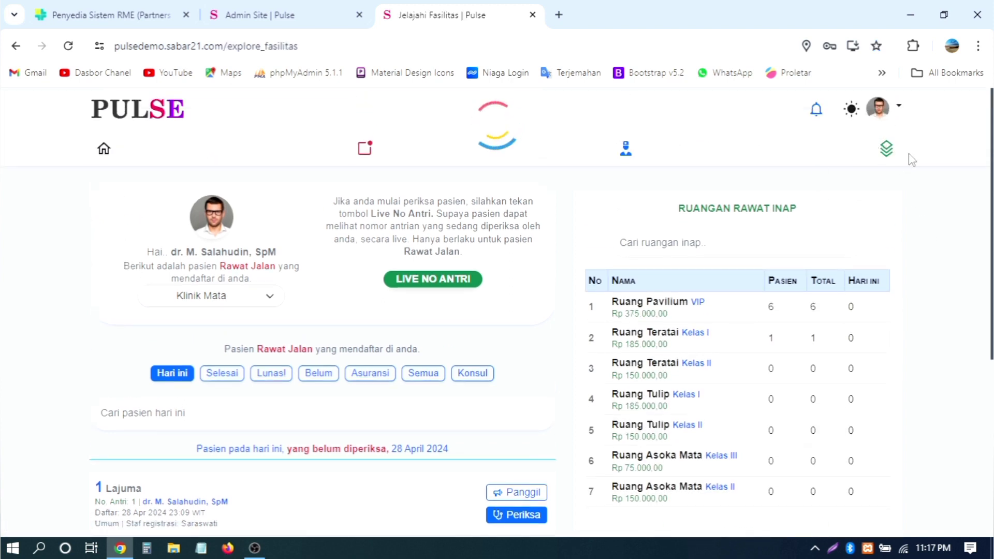
scroll(548, 222, "down", 8)
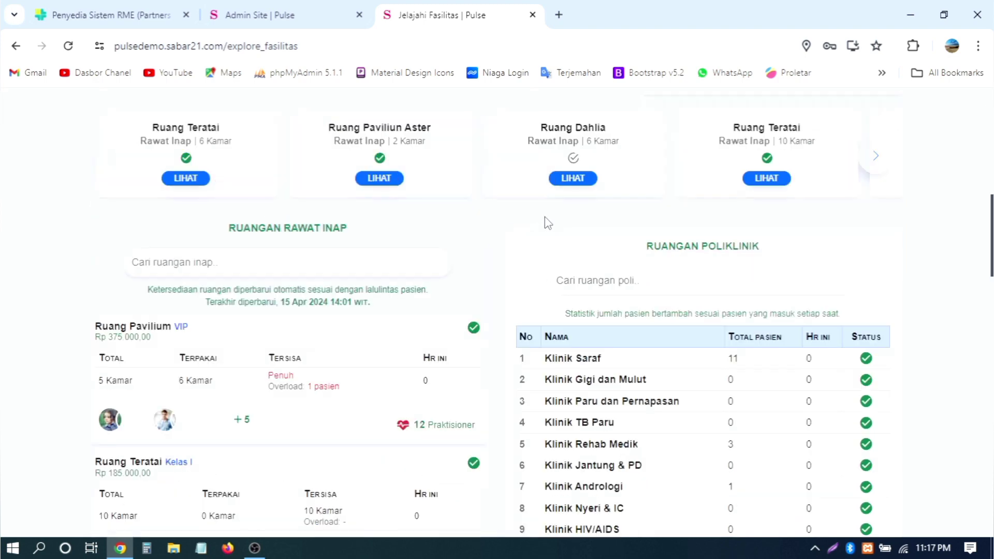
scroll(548, 224, "up", 10)
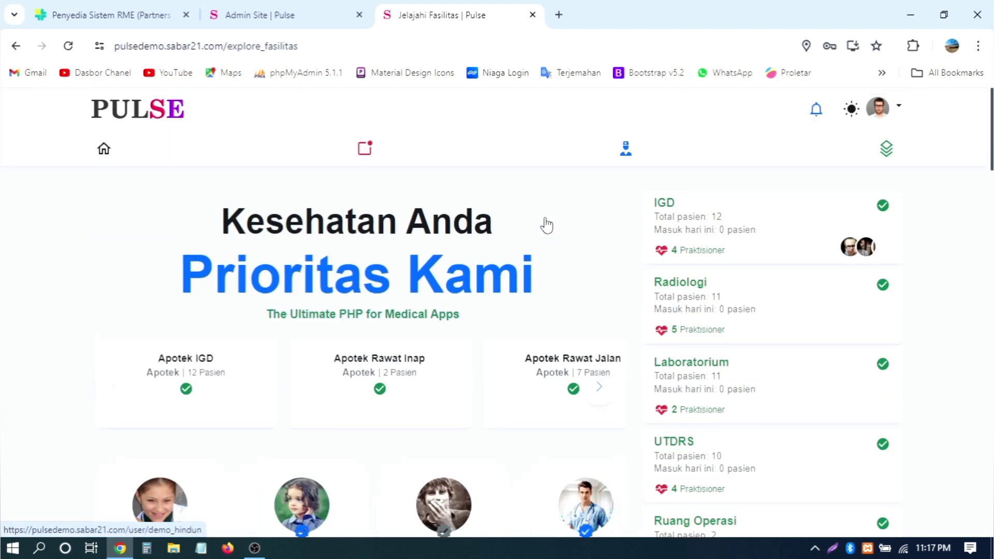
left_click(103, 149)
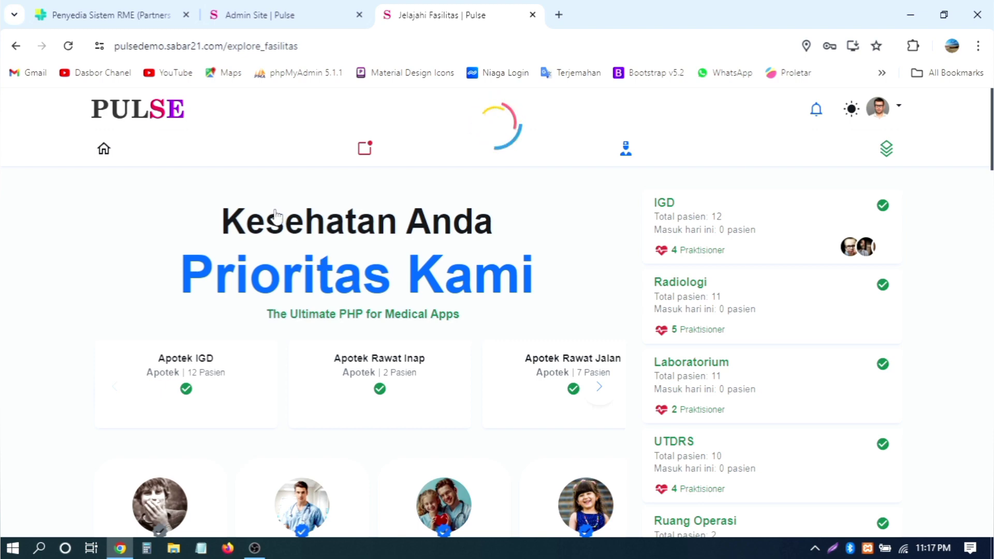
scroll(275, 215, "down", 5)
scroll(274, 215, "up", 5)
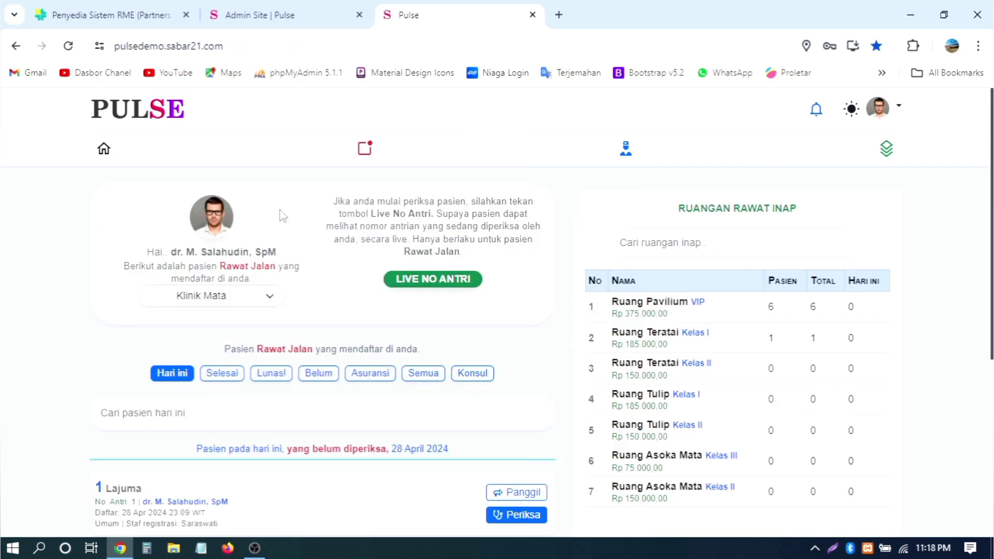
scroll(290, 217, "down", 4)
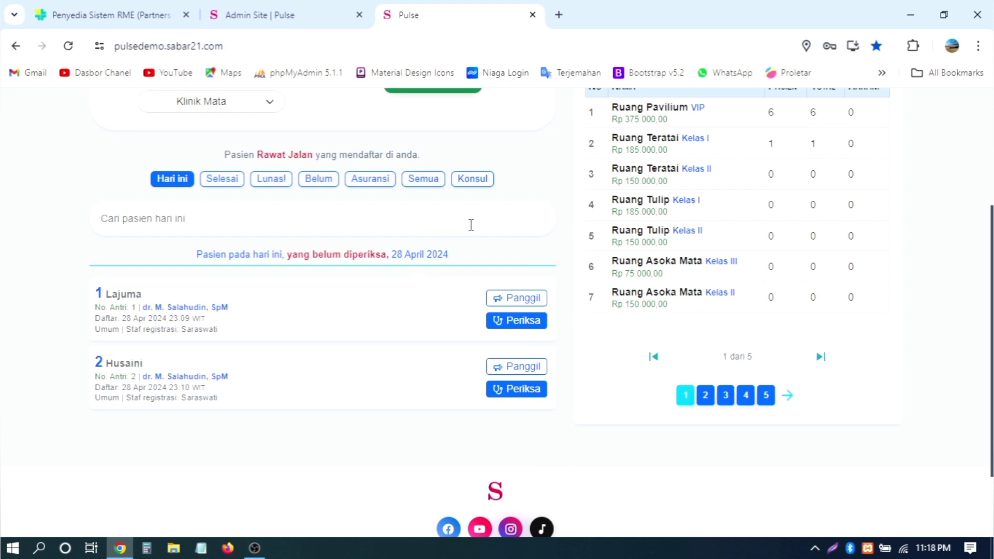
scroll(471, 224, "up", 2)
scroll(470, 225, "down", 2)
scroll(556, 216, "down", 3)
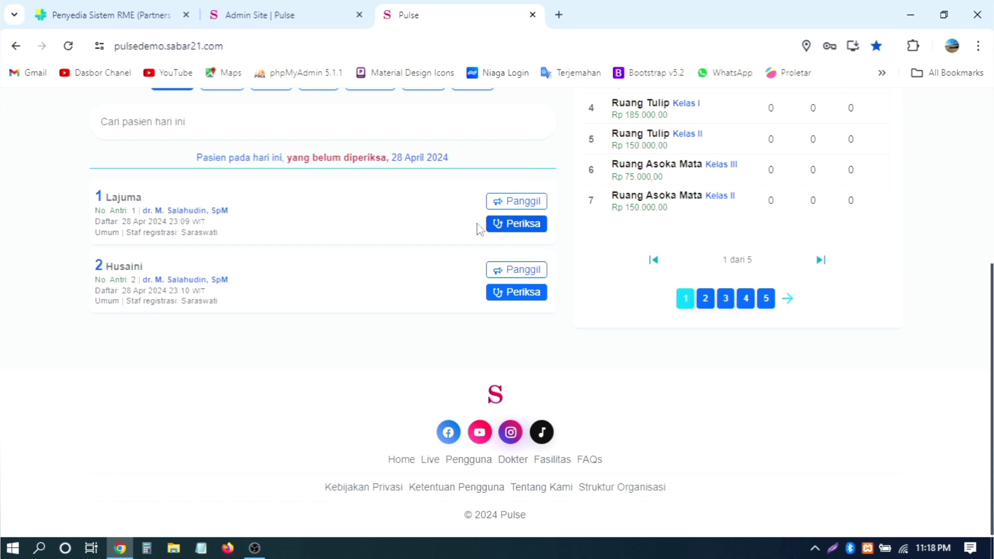
Step: Open and close queue patient 1's examination page twice to return to the list
left_click(521, 228)
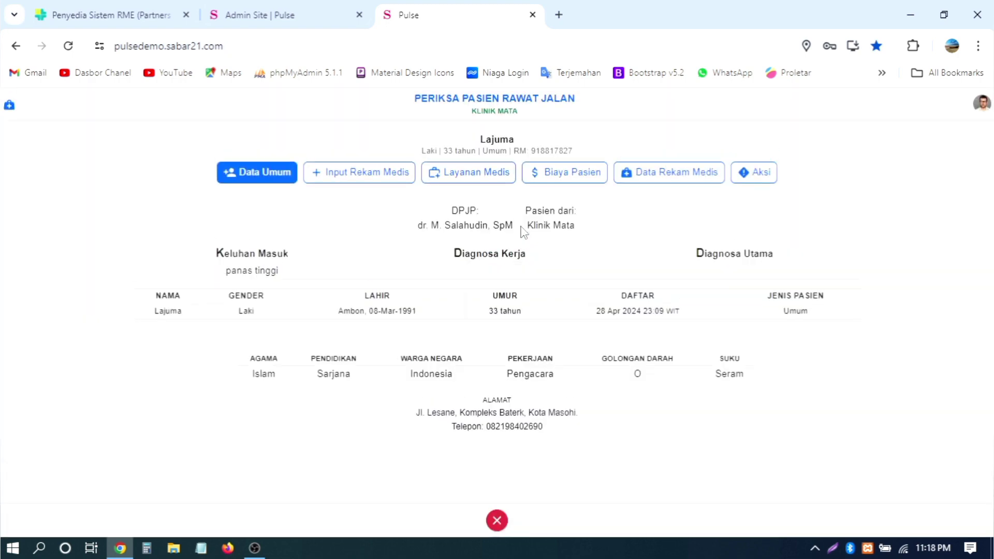
left_click(497, 520)
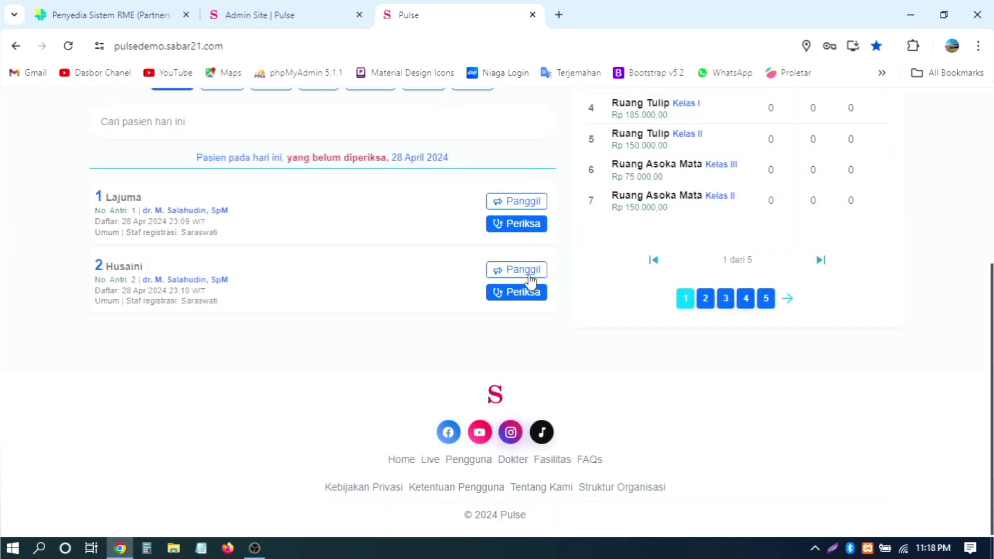
left_click(517, 223)
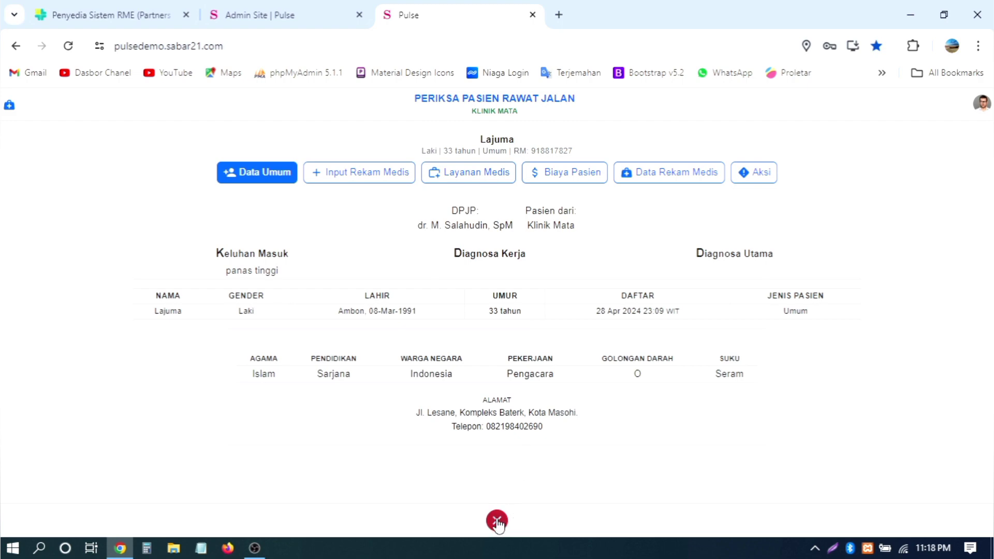
left_click(497, 520)
scroll(495, 352, "up", 3)
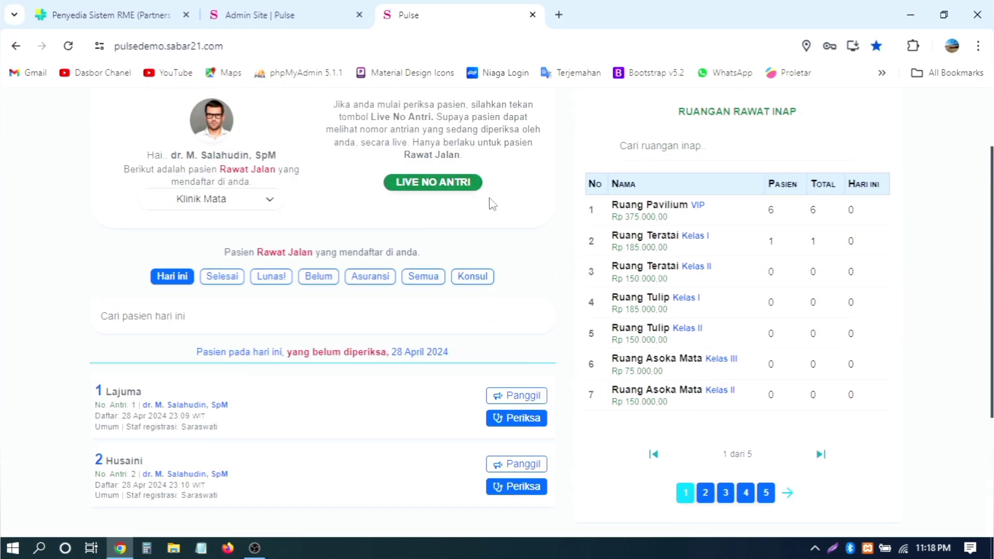
Step: Toggle the LIVE NO ANTRI broadcast on and off, then open patient 1's examination page
left_click(424, 185)
left_click(453, 194)
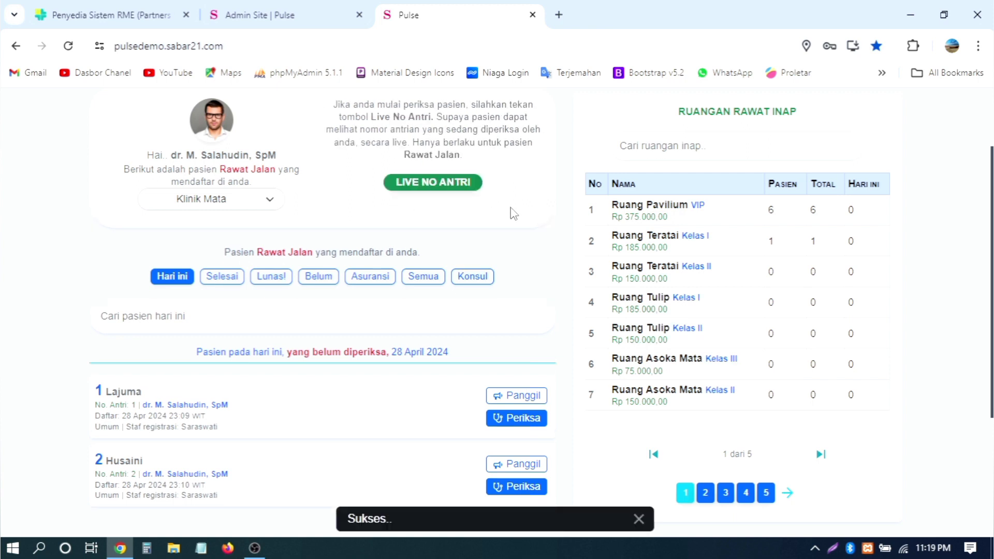
scroll(510, 217, "down", 4)
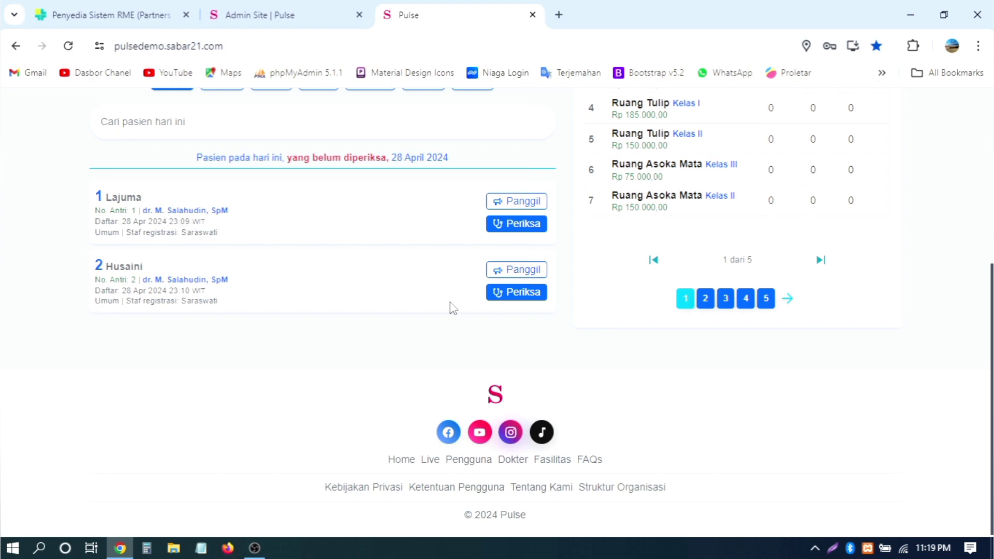
scroll(450, 306, "up", 5)
scroll(440, 308, "down", 3)
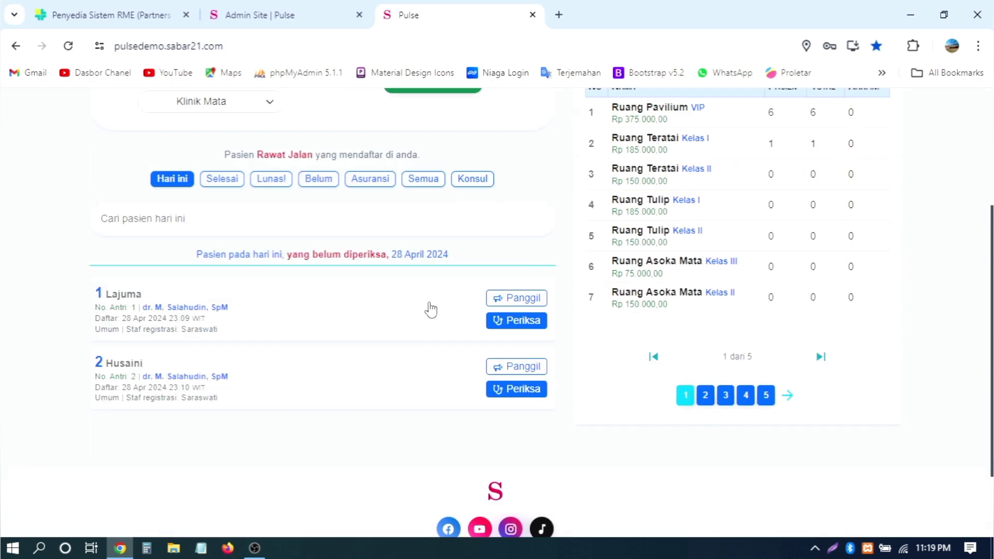
left_click(513, 324)
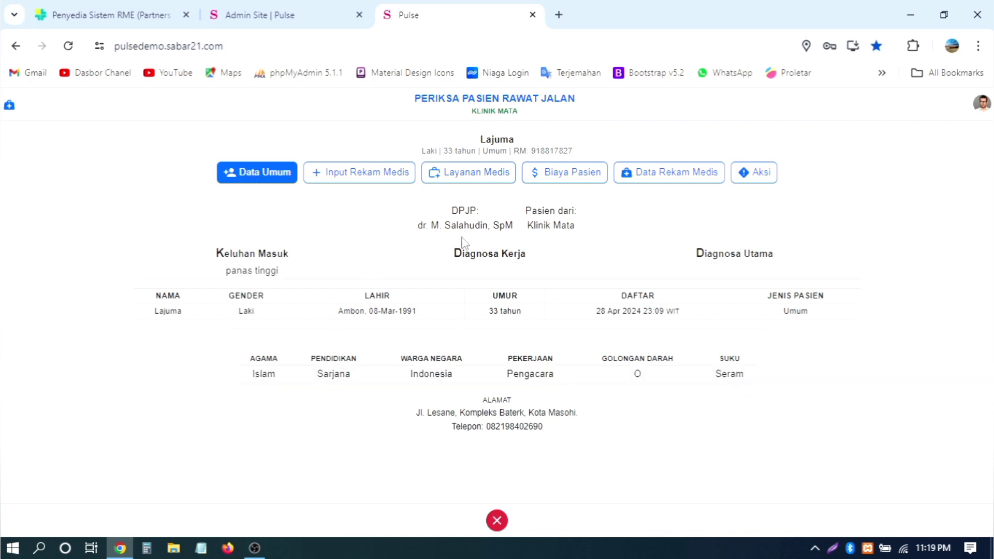
Step: Go through Input Rekam Medis, Layanan Medis, Biaya Pasien and Data Rekam Medis, ending on Aksi
left_click(366, 177)
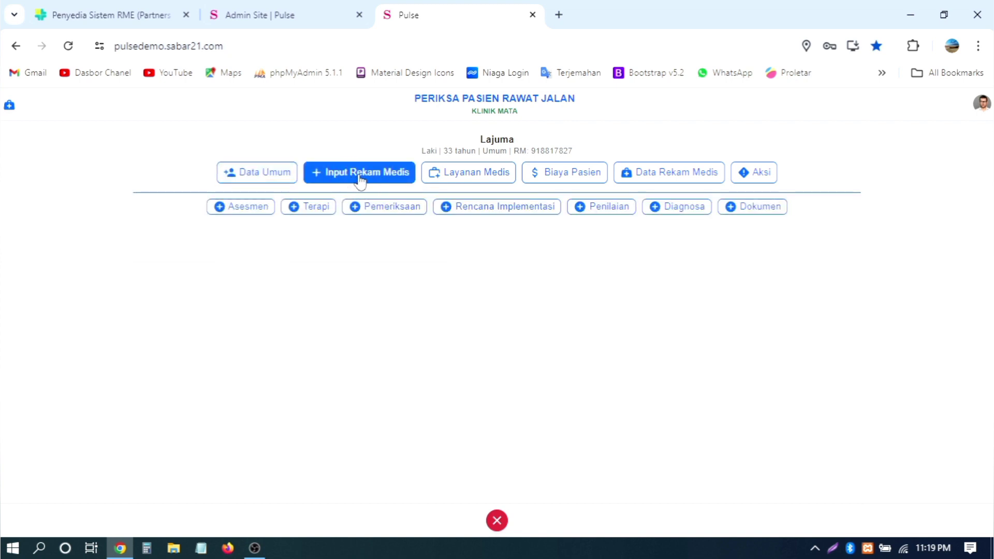
left_click(469, 181)
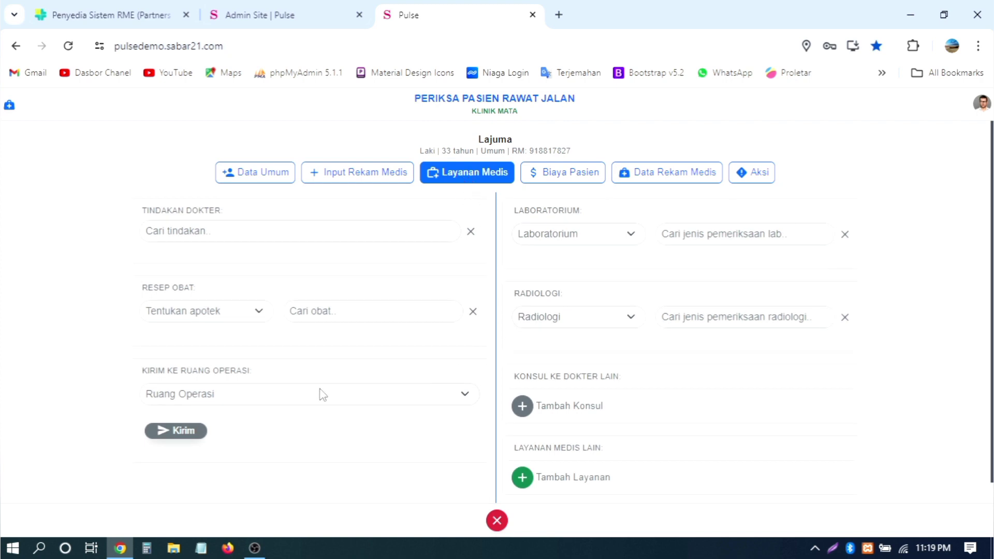
scroll(709, 318, "down", 1)
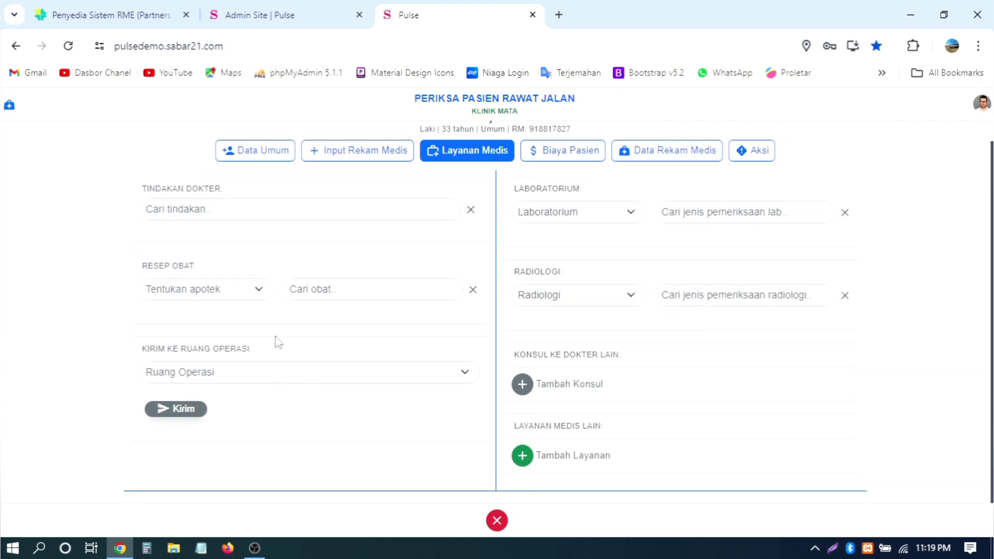
scroll(662, 325, "up", 1)
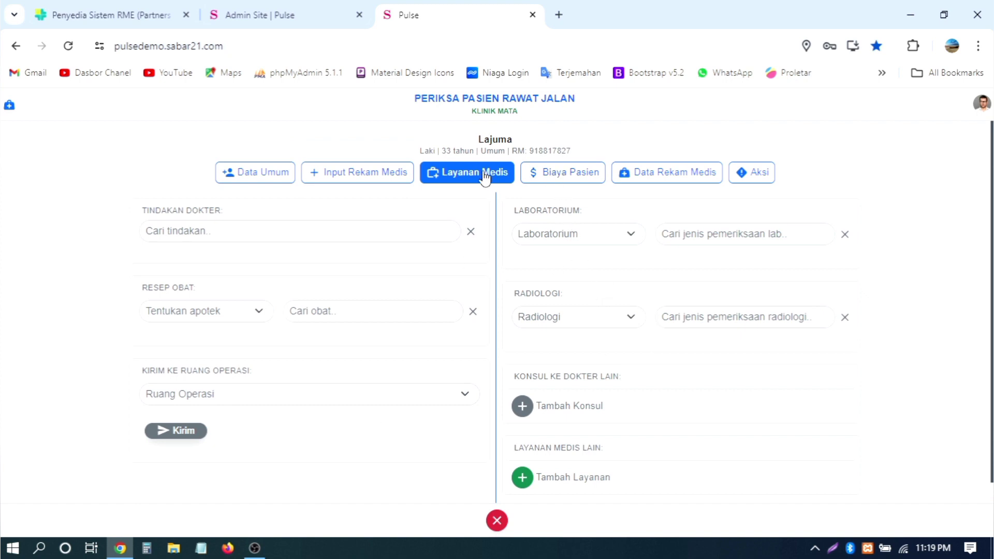
left_click(552, 179)
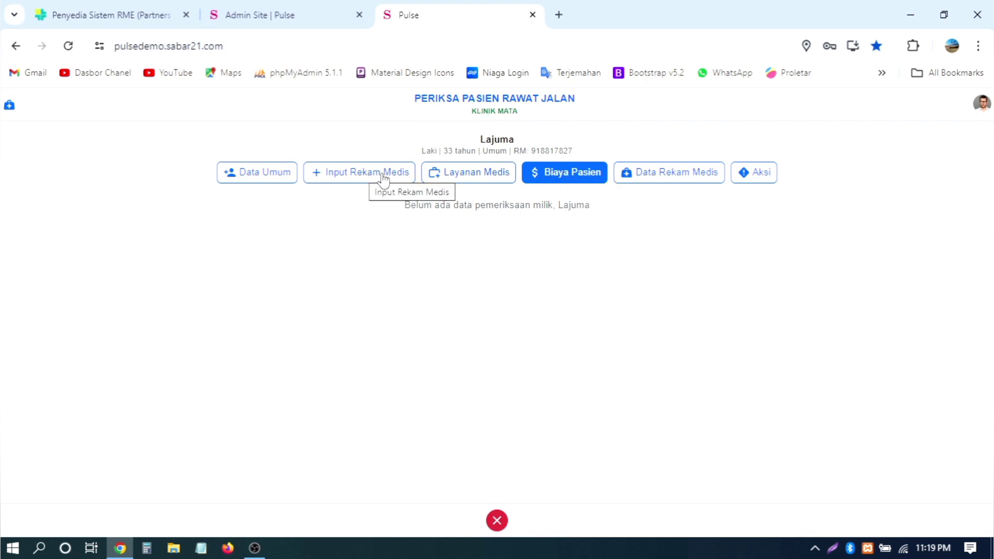
left_click(676, 181)
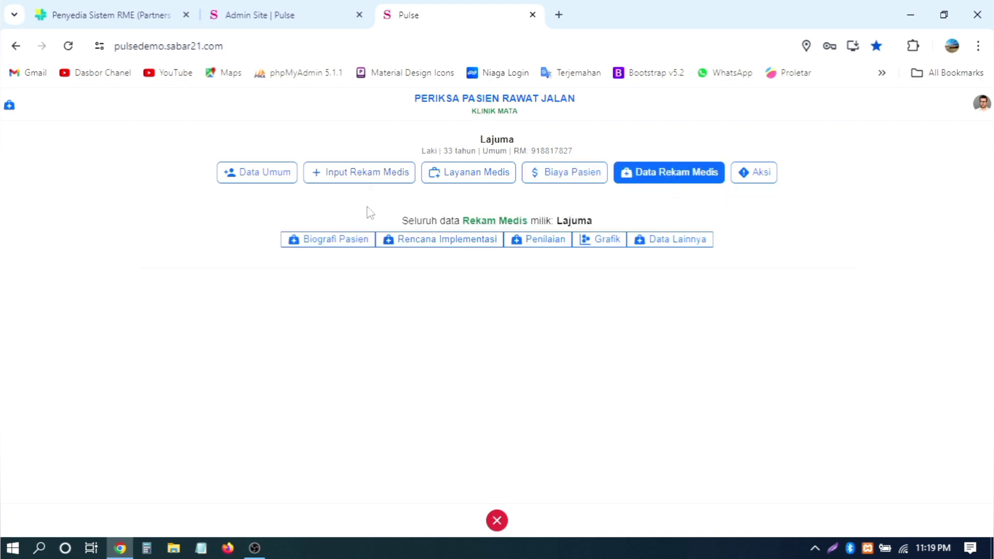
left_click(754, 176)
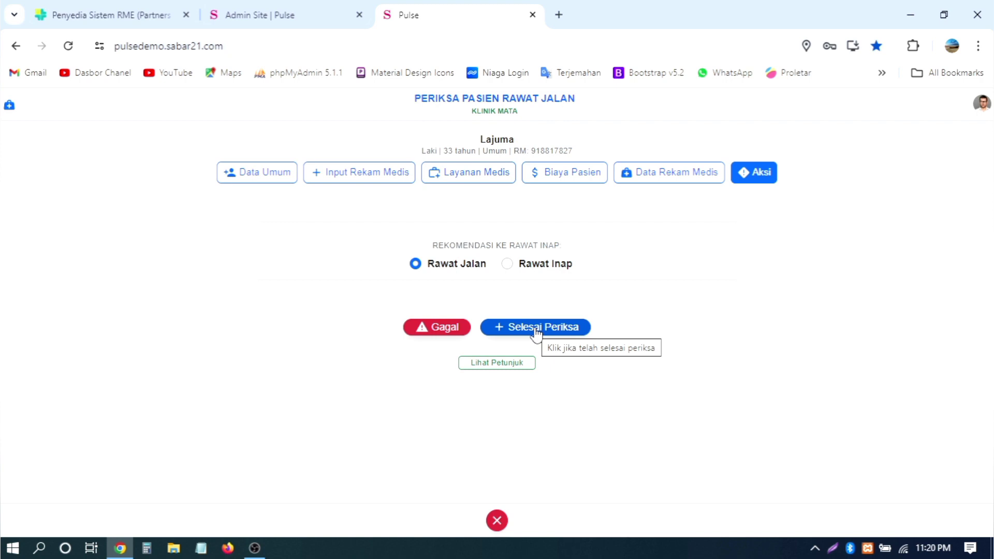
Step: Set the recommendation to Rawat Inap with Ruang Pavilium VIP as the ward
left_click(558, 268)
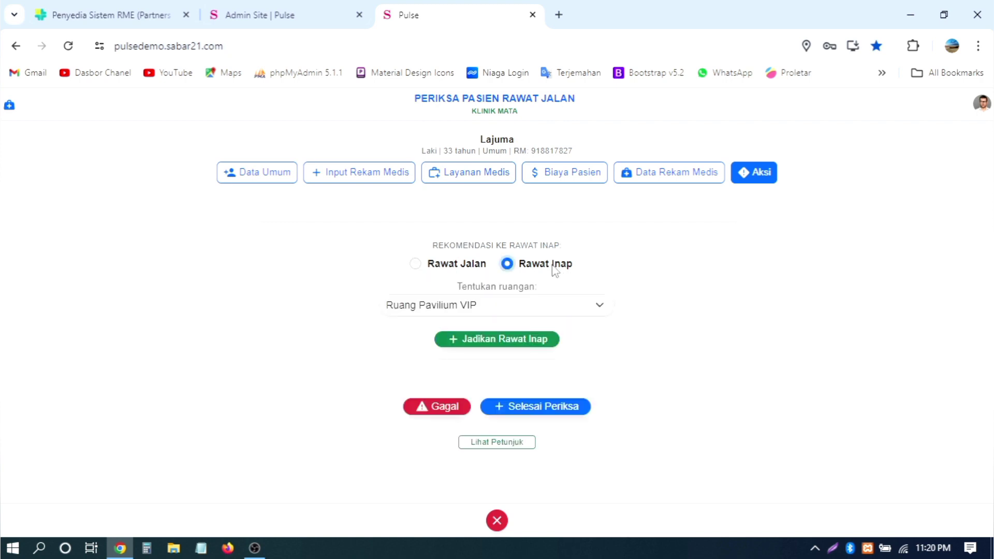
left_click(524, 305)
scroll(504, 168, "down", 3)
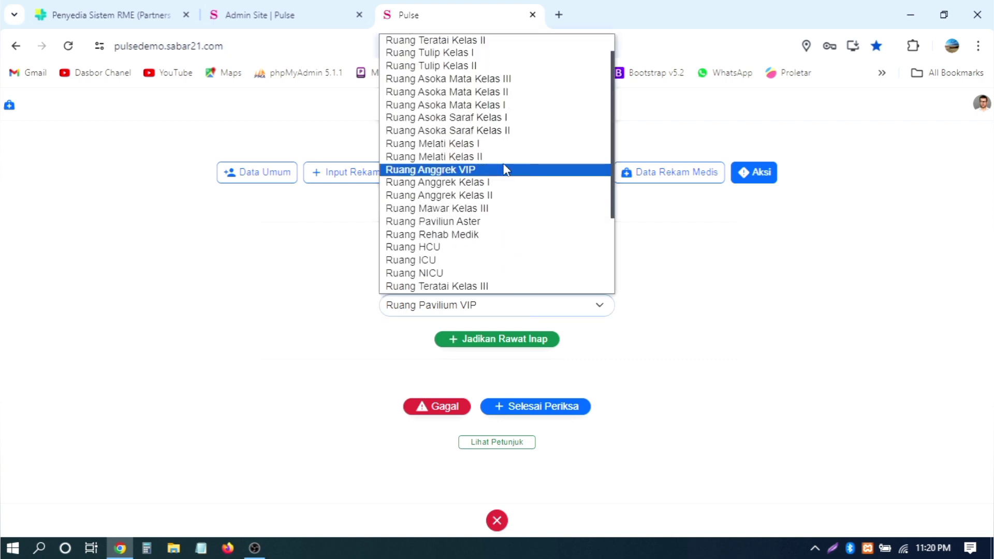
scroll(506, 169, "up", 3)
left_click(711, 276)
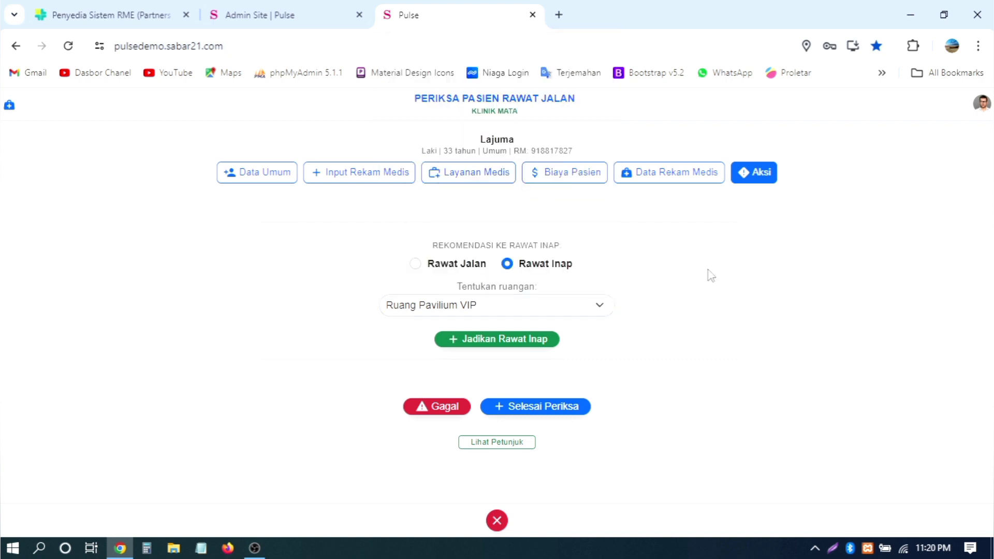
left_click(466, 267)
left_click(545, 265)
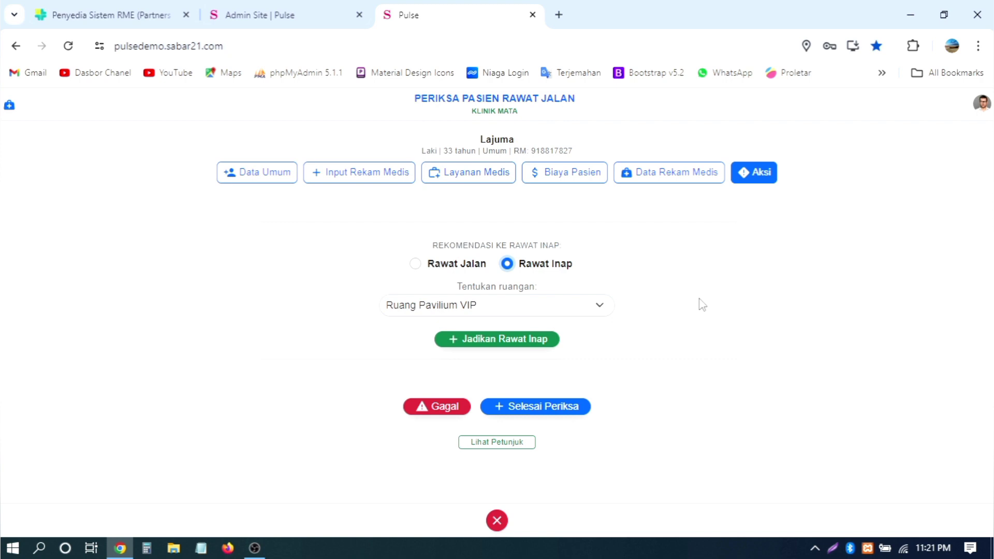
Step: Re-select Rawat Inap and browse the inpatient room list without changing the room
left_click_drag(533, 111, 479, 110)
left_click(529, 119)
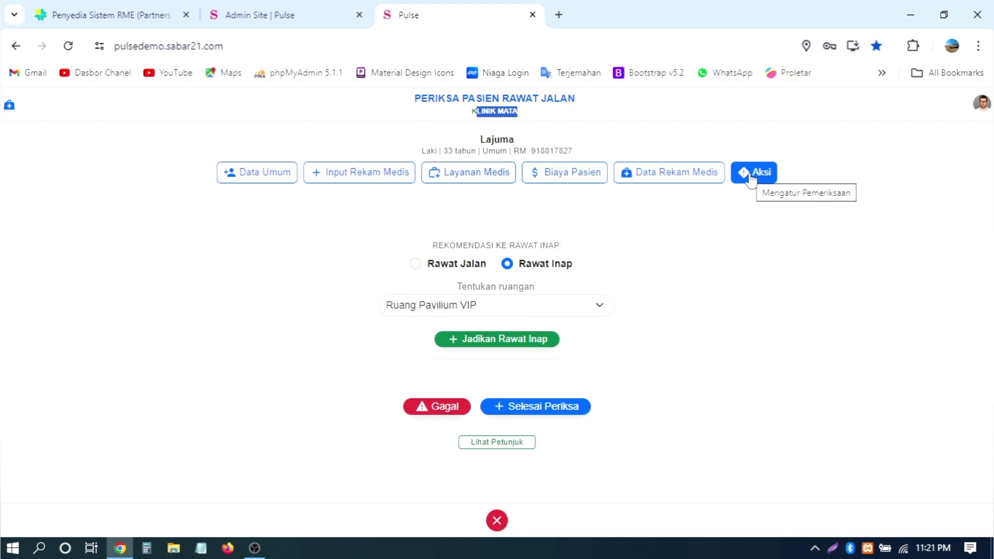
left_click(561, 265)
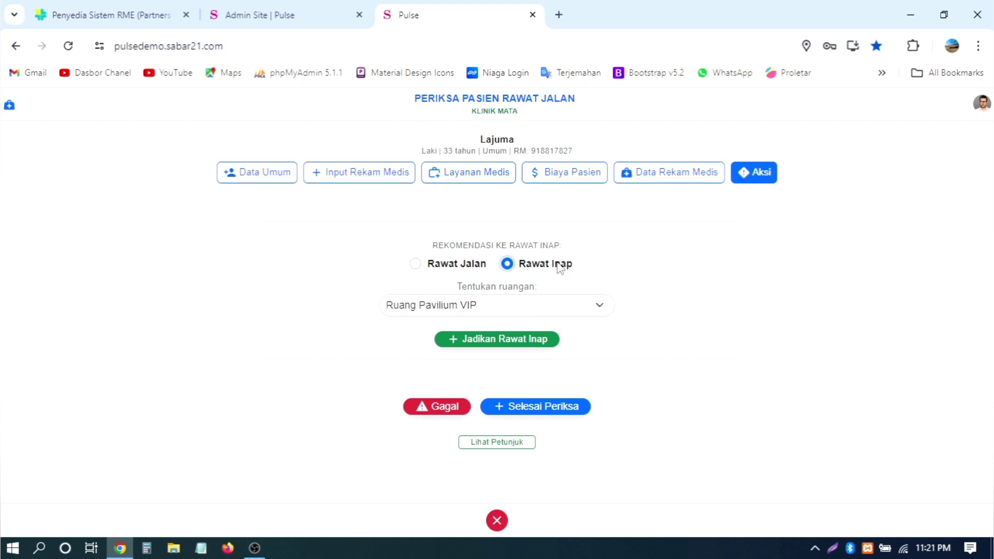
left_click(510, 310)
left_click(509, 309)
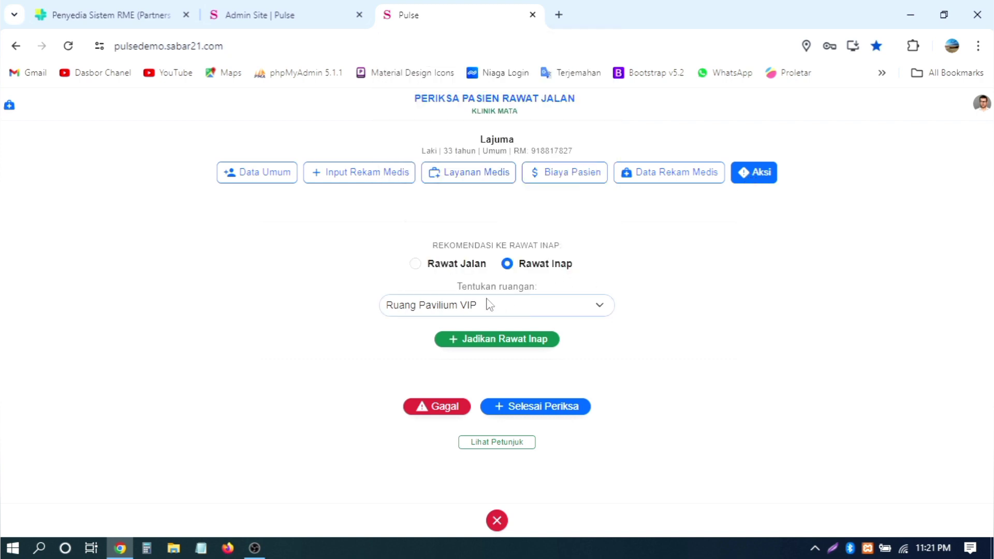
left_click(368, 176)
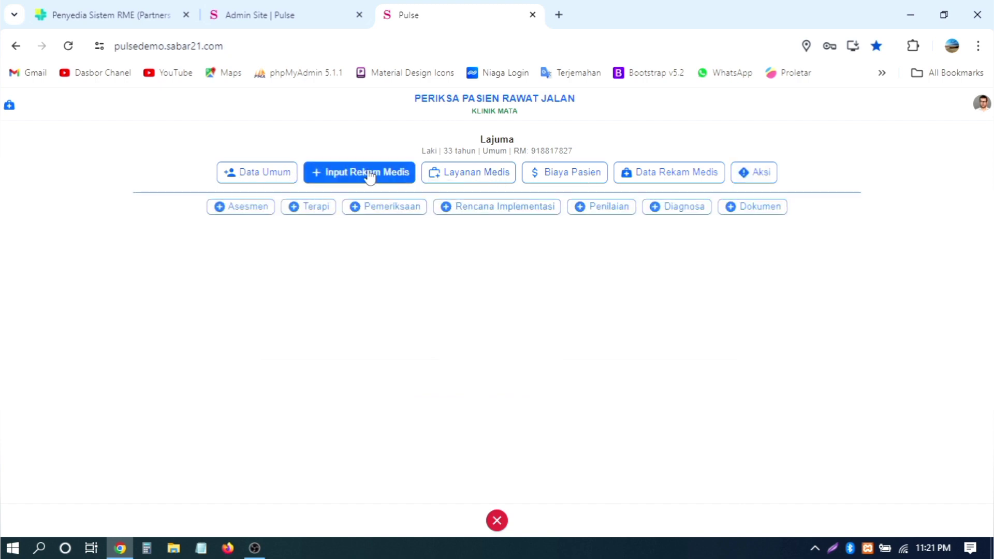
left_click(759, 176)
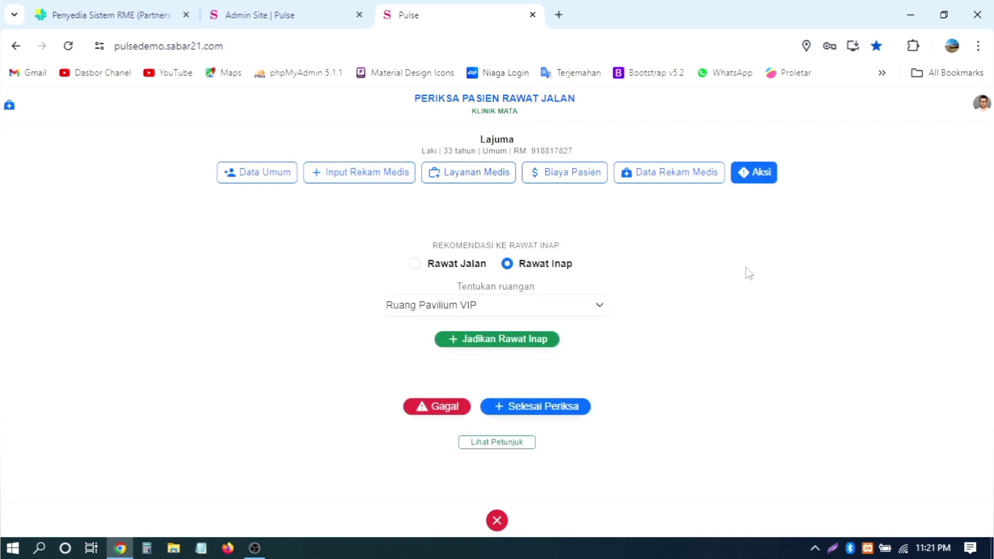
Step: Flip to Rawat Jalan and back to Rawat Inap, keep Ruang Pavilium VIP, and return to Input Rekam Medis
left_click(342, 172)
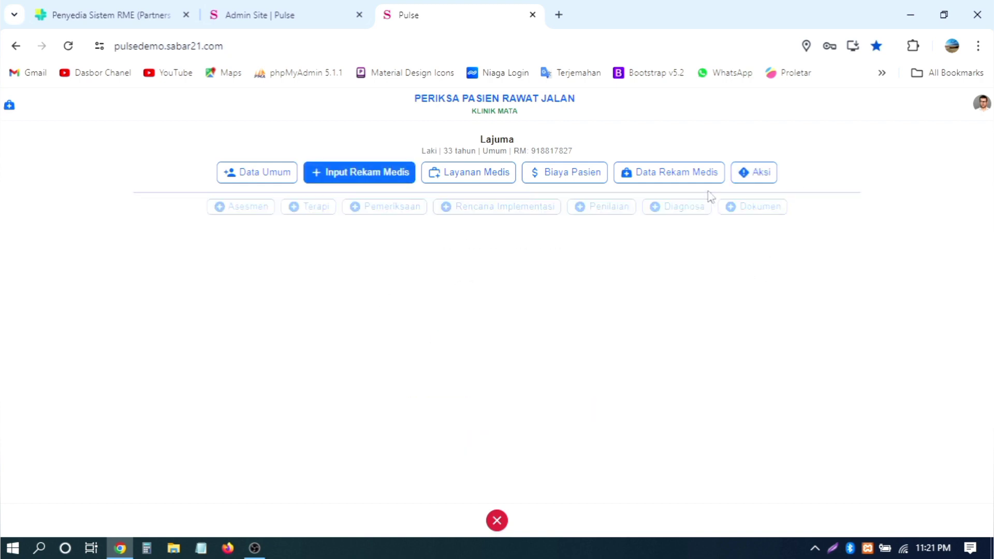
left_click(755, 182)
left_click(468, 265)
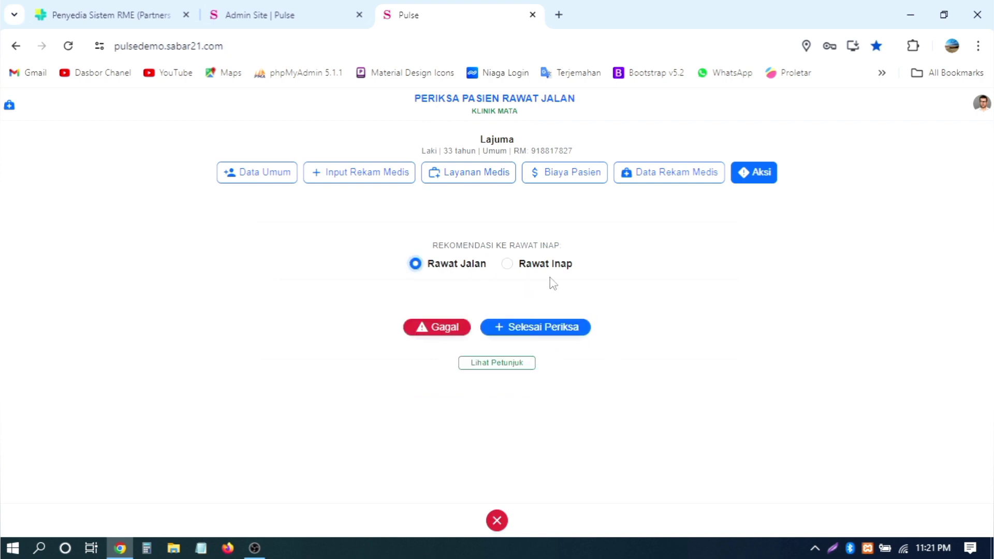
left_click(548, 262)
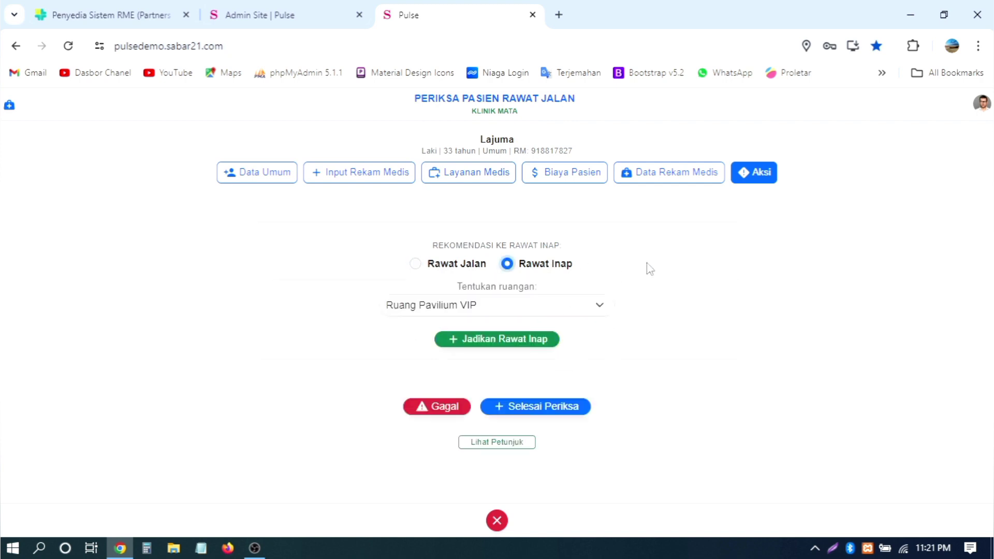
left_click(566, 311)
left_click(570, 308)
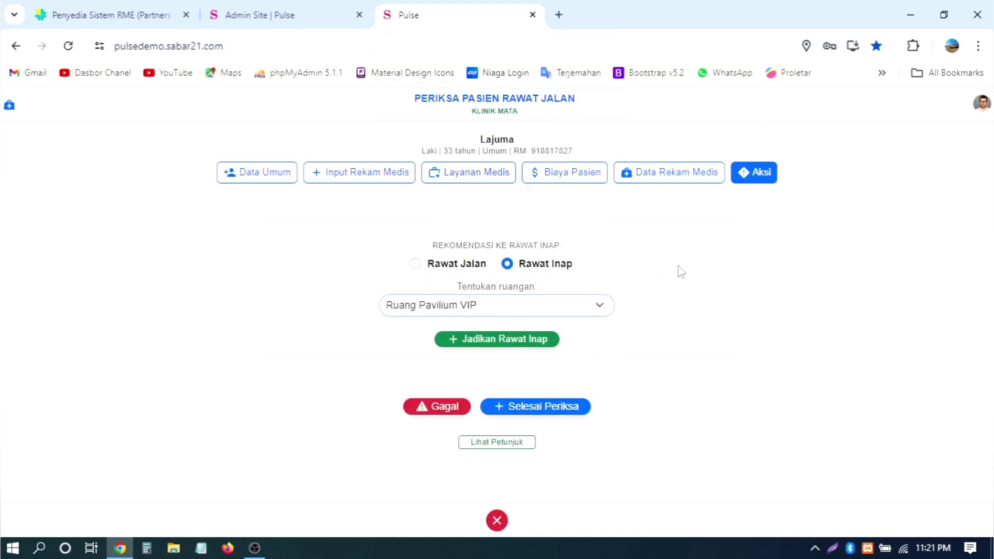
left_click(439, 310)
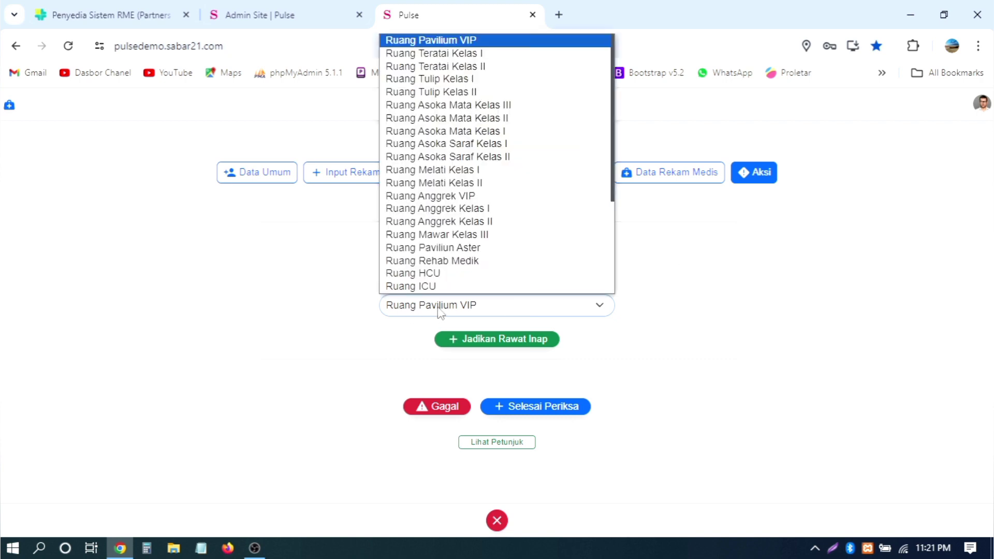
left_click(763, 244)
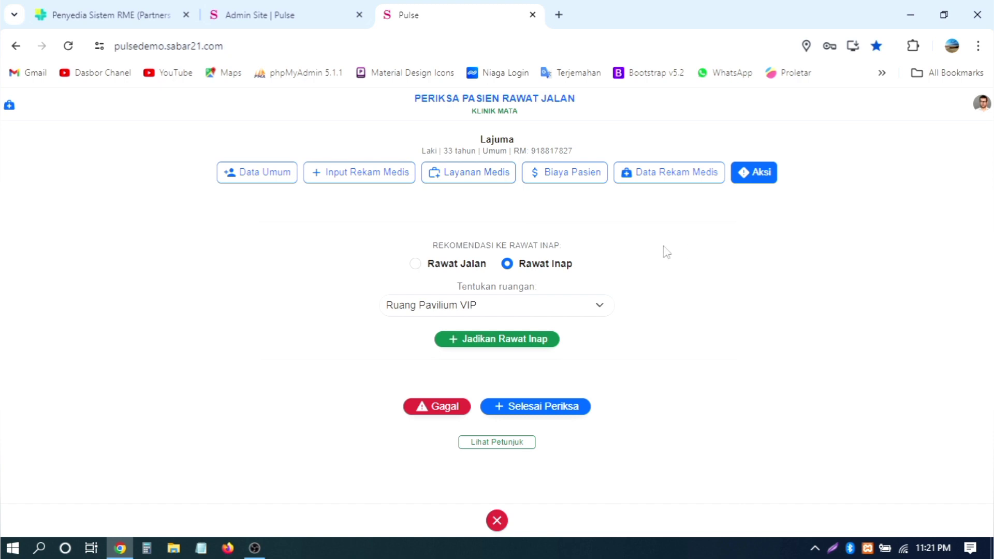
left_click(379, 184)
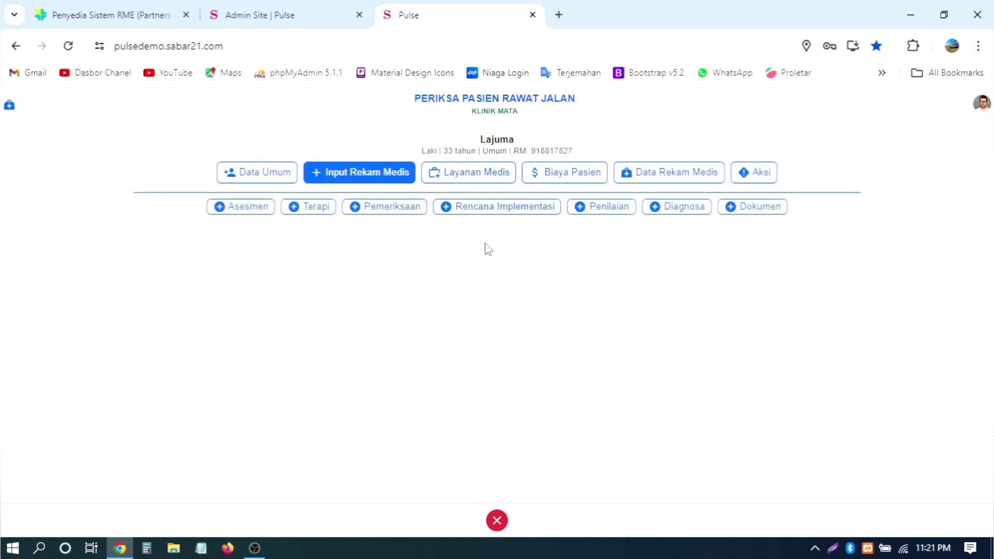
Step: Open the Terapi form and switch between its Terapi Obat and Terapi Lainnya views
left_click(262, 179)
left_click(340, 182)
left_click(250, 213)
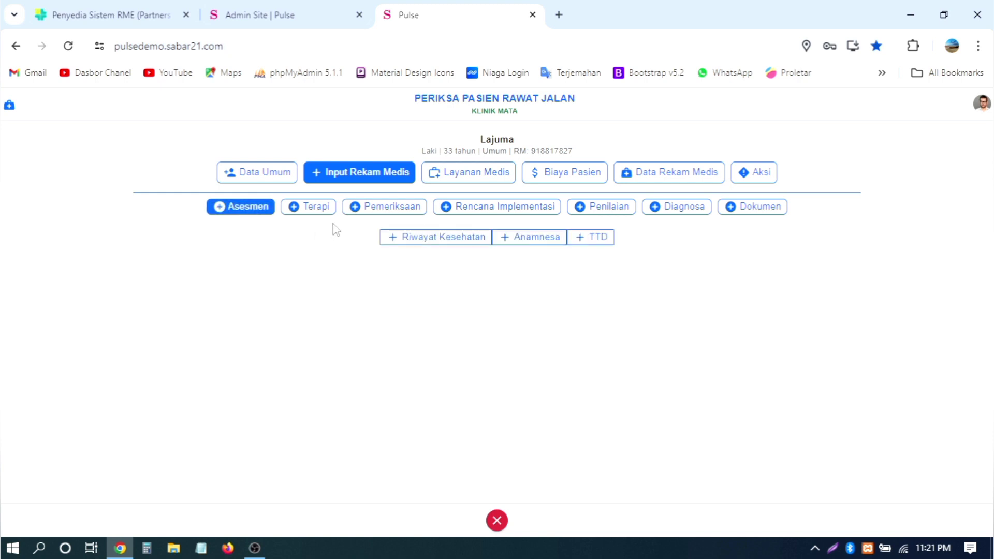
left_click(317, 210)
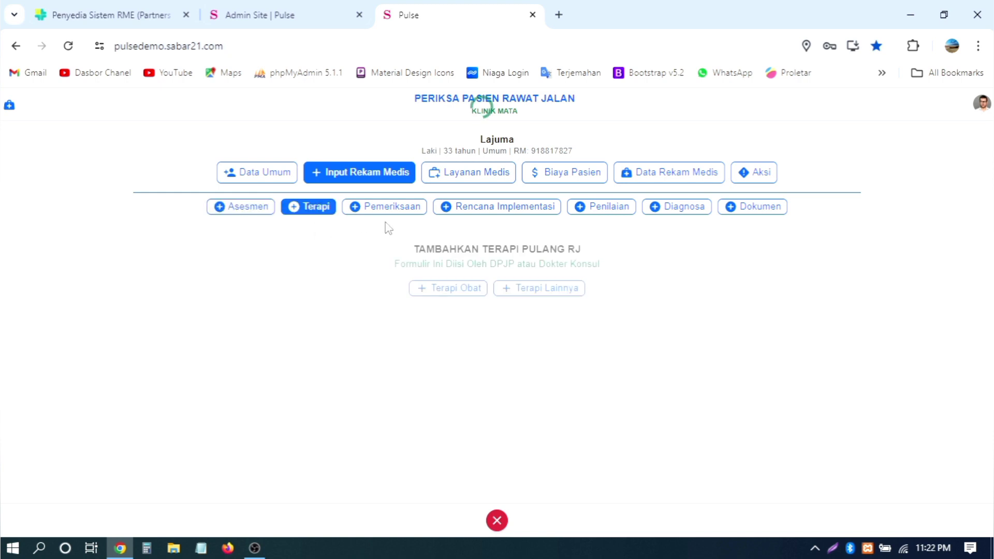
left_click(456, 290)
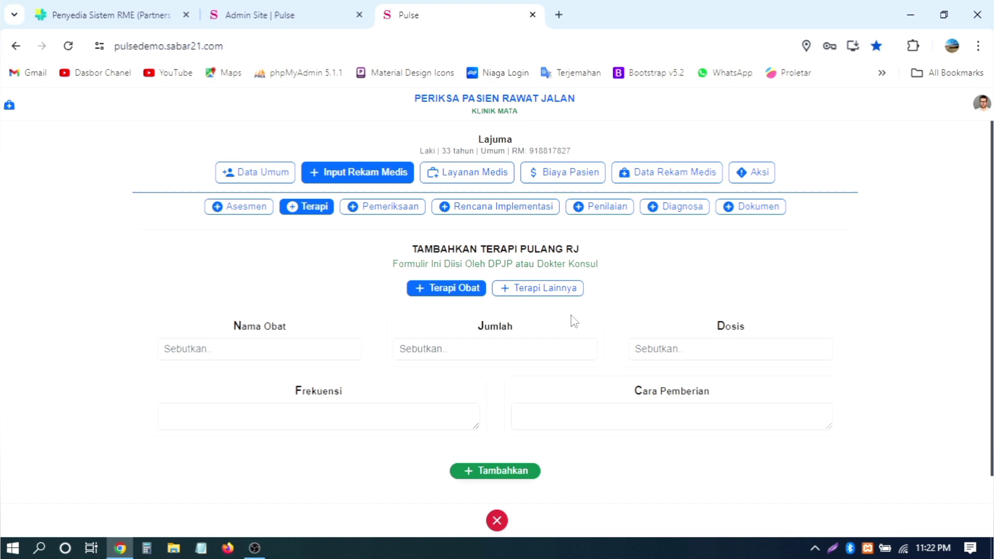
left_click(546, 295)
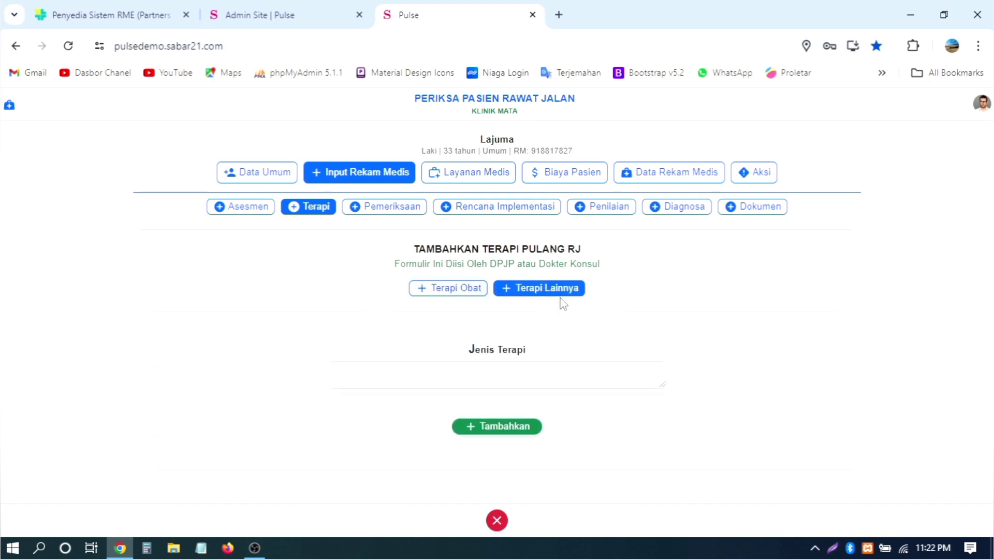
Step: Try the Terapi Lainnya type field, return to Terapi Obat, then move to Pemeriksaan
left_click(501, 376)
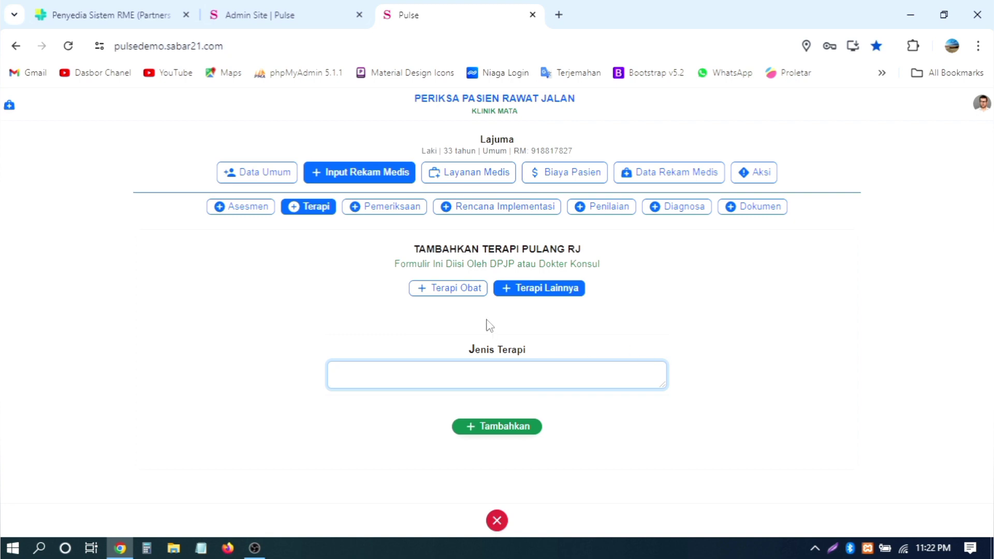
left_click(461, 292)
left_click(551, 296)
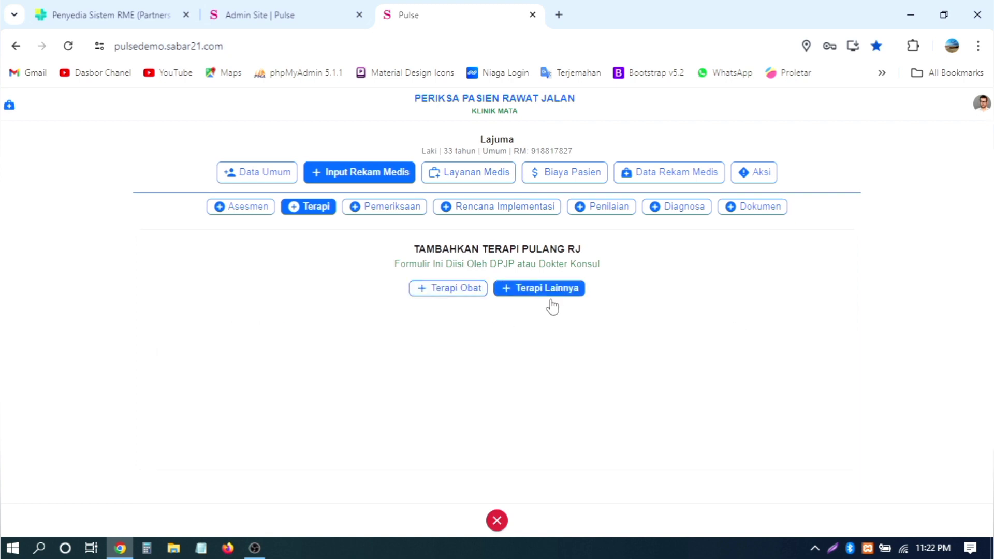
left_click(474, 372)
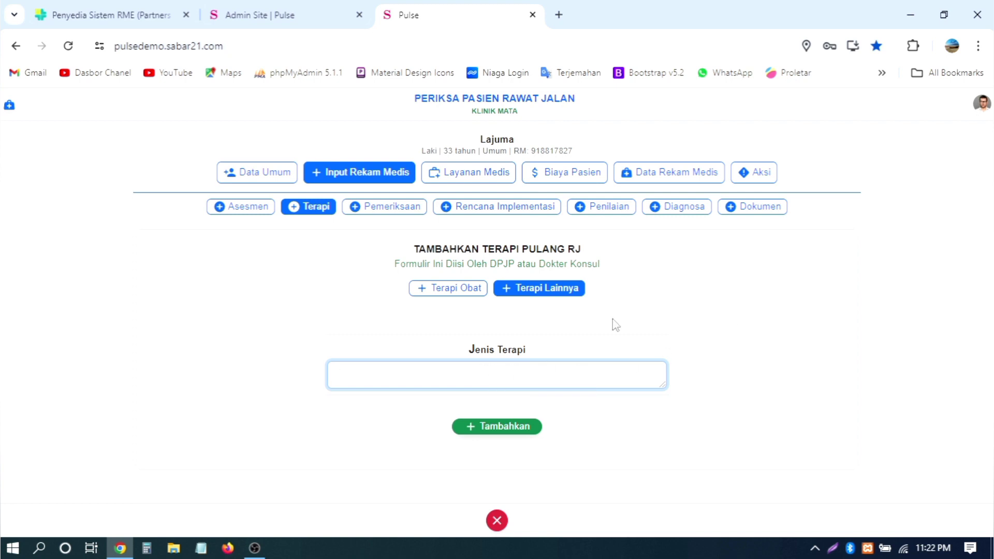
left_click(454, 294)
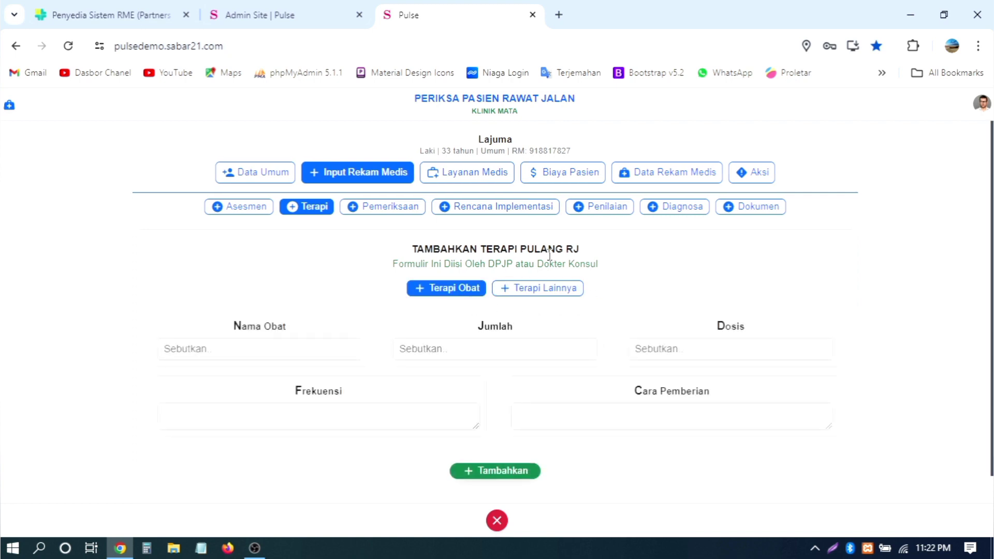
left_click(389, 209)
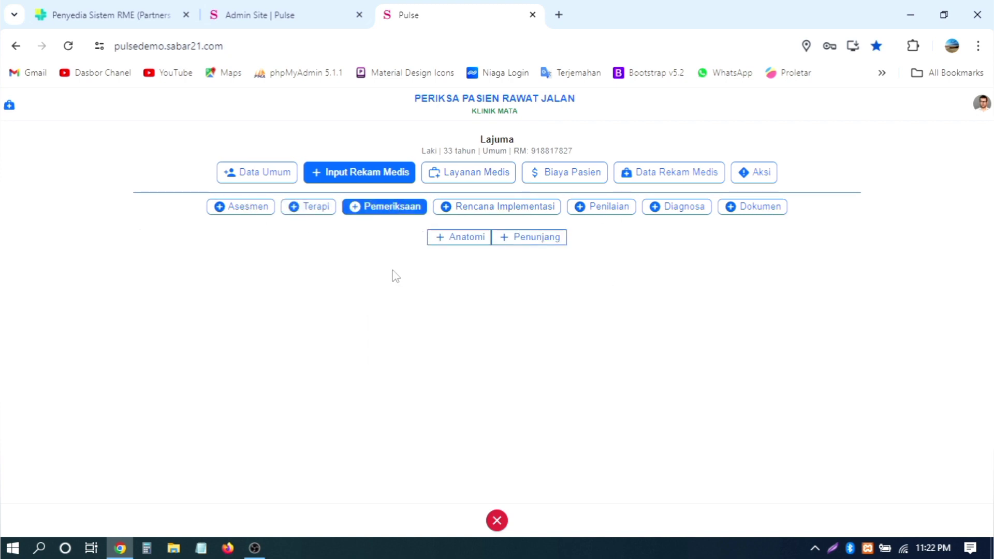
Step: Open the Anatomi examination form and scroll through its body-part entries
left_click(458, 241)
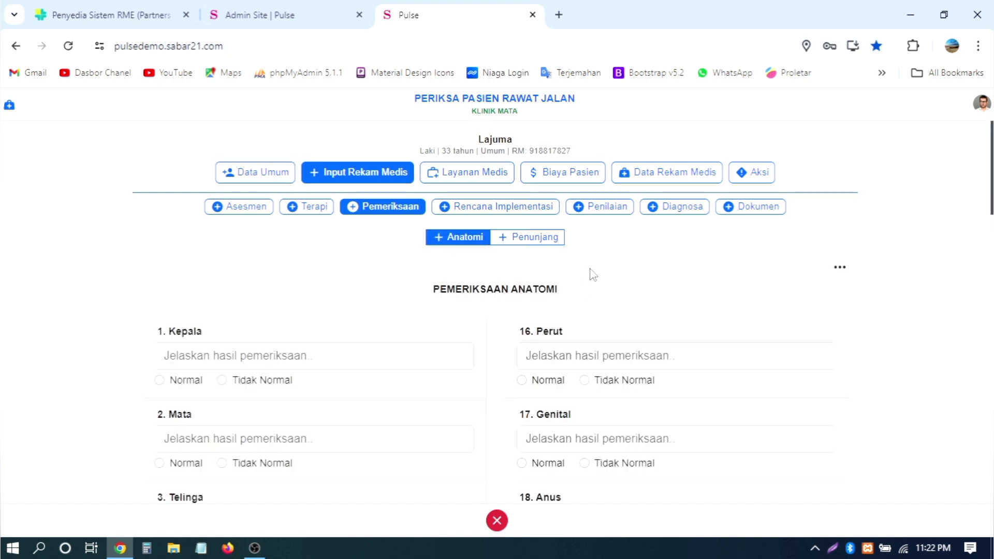
left_click(538, 241)
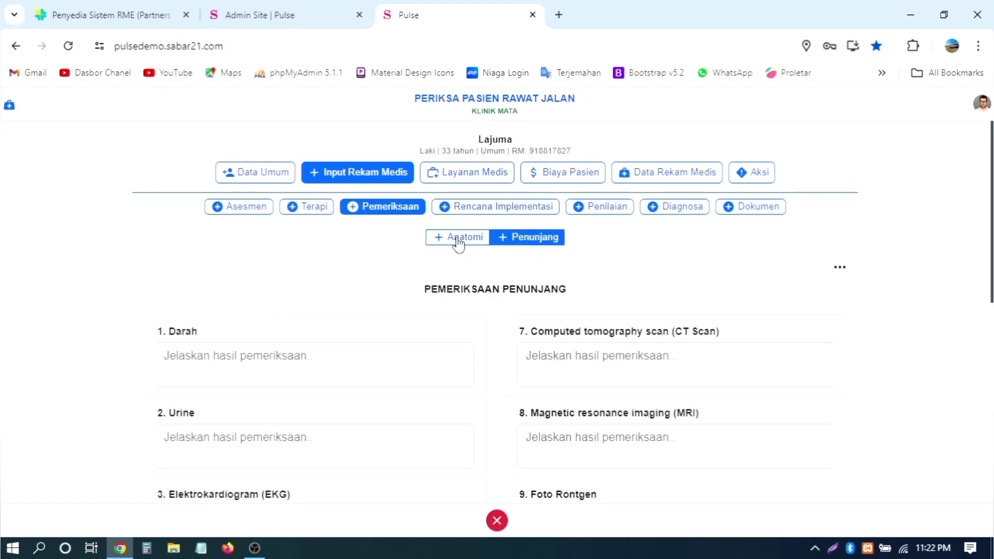
left_click(463, 241)
scroll(266, 282, "down", 2)
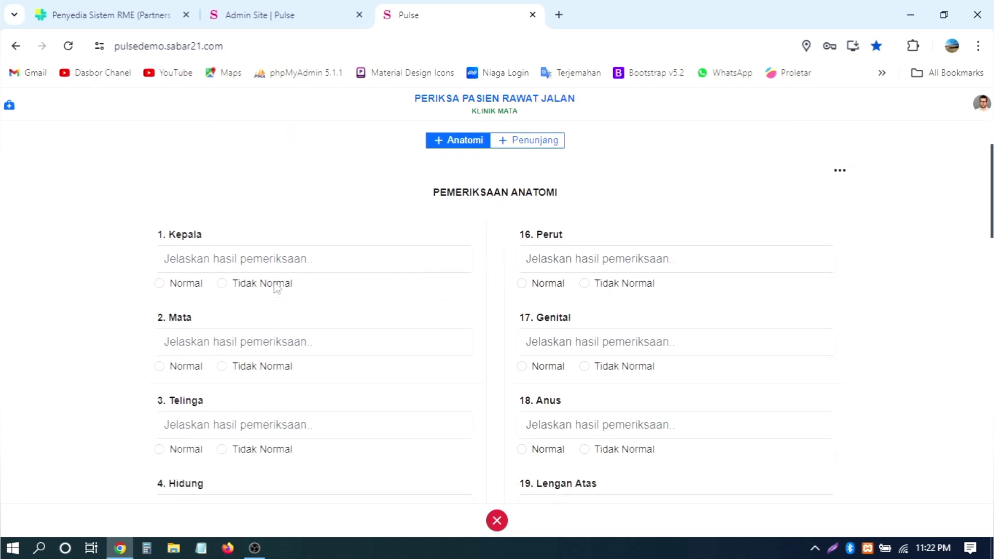
scroll(263, 257, "down", 3)
scroll(268, 258, "up", 3)
scroll(217, 390, "down", 2)
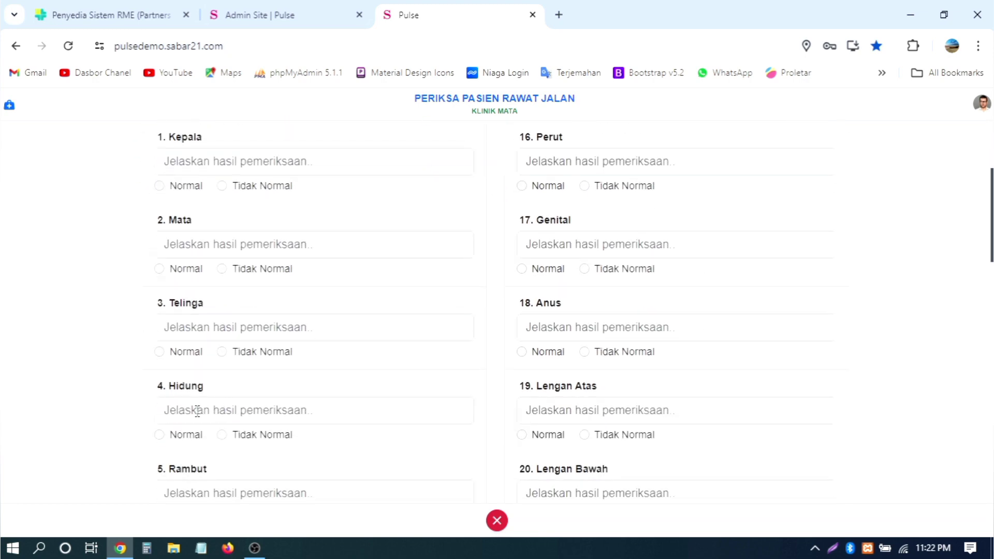
scroll(198, 411, "down", 9)
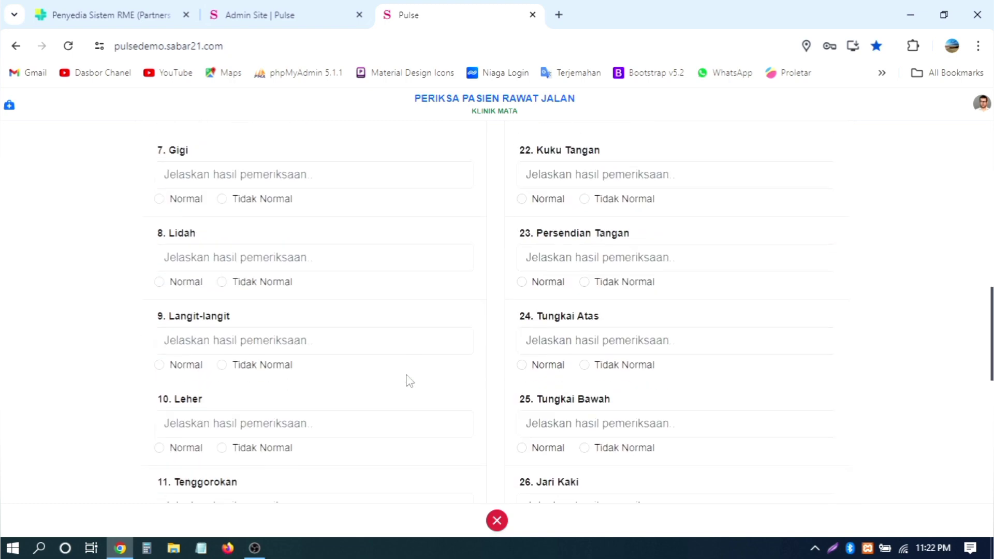
scroll(407, 383, "down", 9)
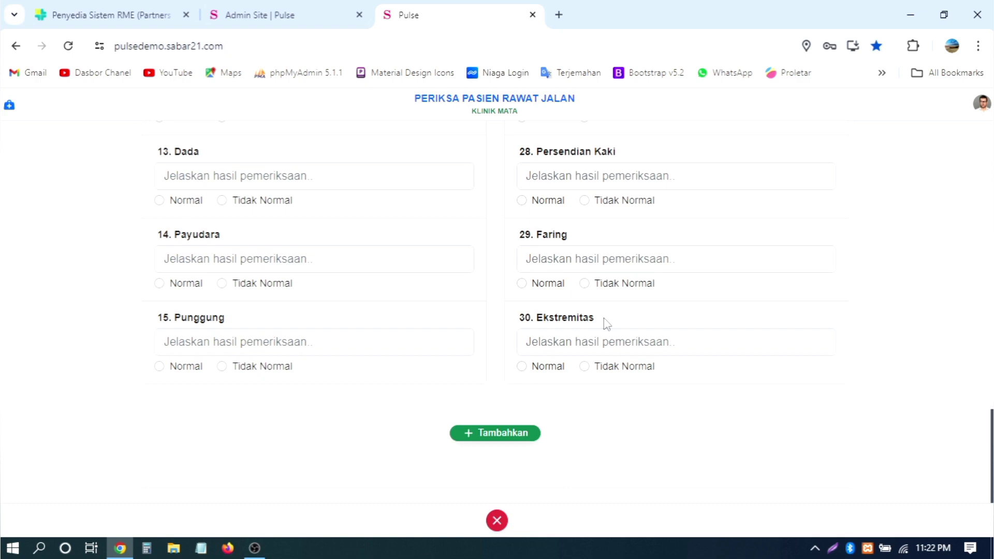
scroll(404, 257, "up", 8)
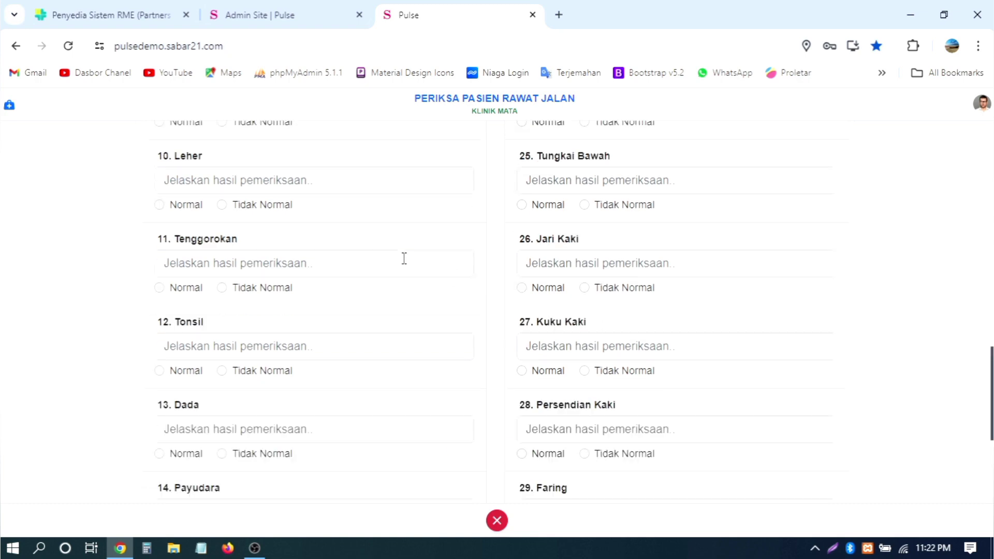
scroll(404, 258, "up", 3)
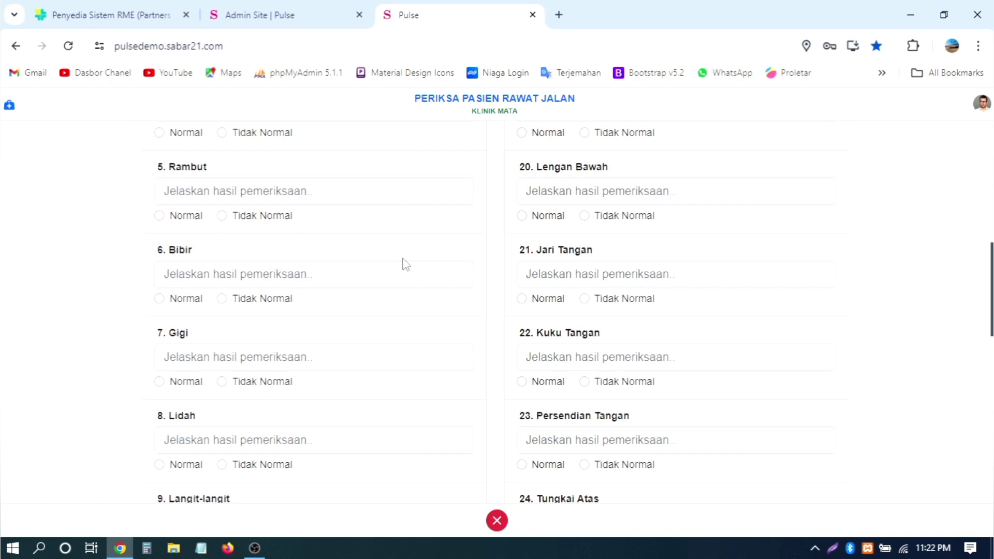
scroll(406, 264, "up", 5)
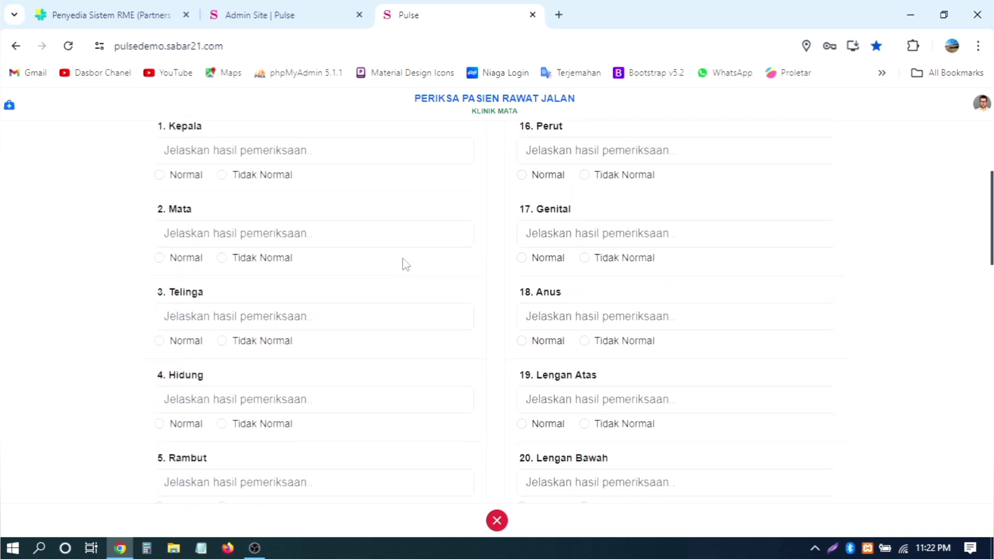
Step: Mark both Telinga and Mata as Normal in the Anatomi form
left_click(185, 340)
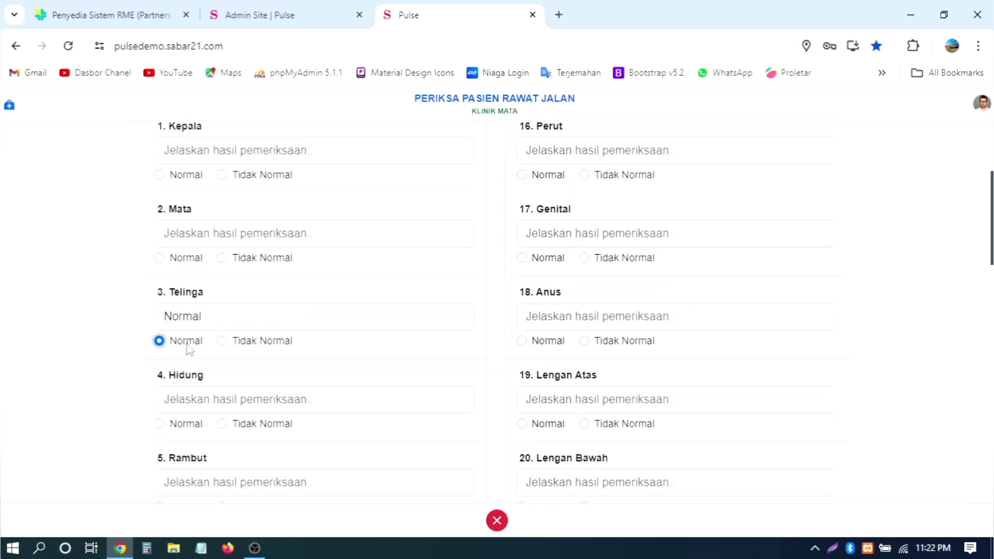
left_click(188, 258)
scroll(492, 255, "up", 4)
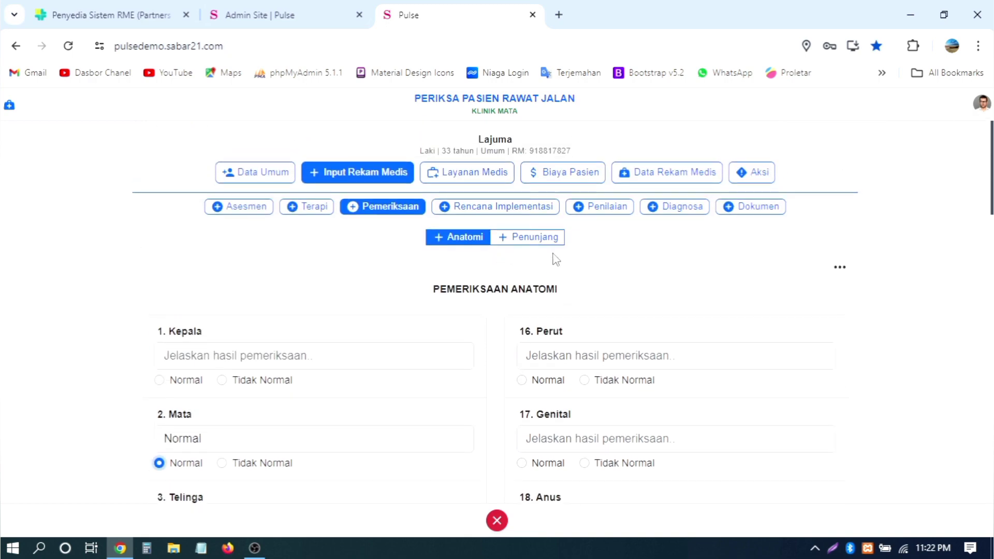
left_click(535, 237)
Step: Click through the Darah, Urine, EKG, EEG and EMG result fields, leaving them blank
scroll(652, 269, "down", 4)
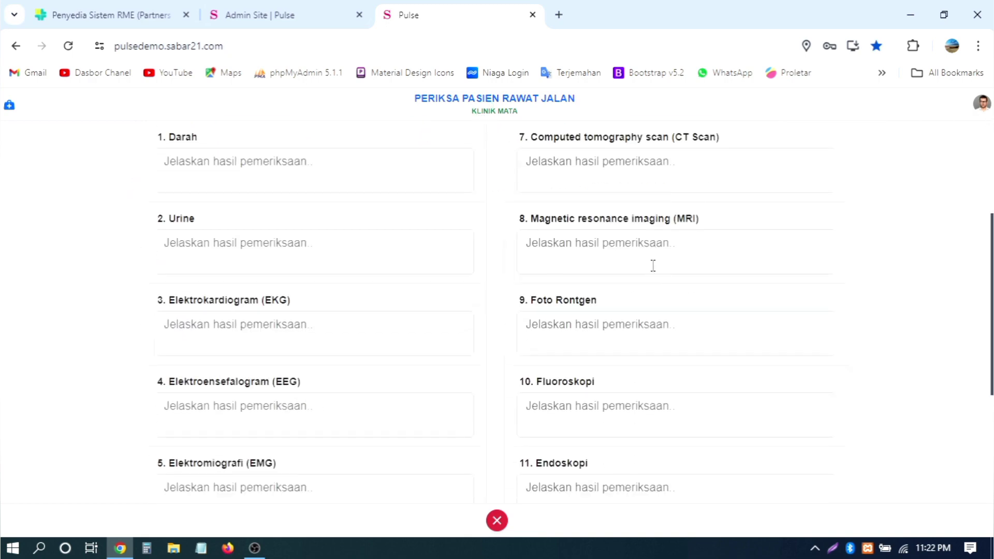
left_click(265, 180)
left_click(251, 243)
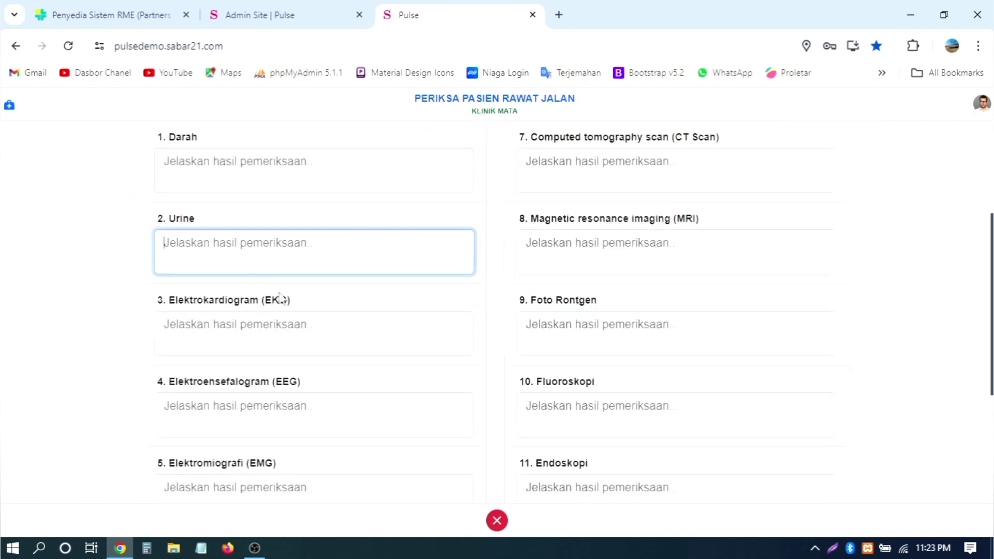
left_click(266, 317)
scroll(368, 295, "down", 2)
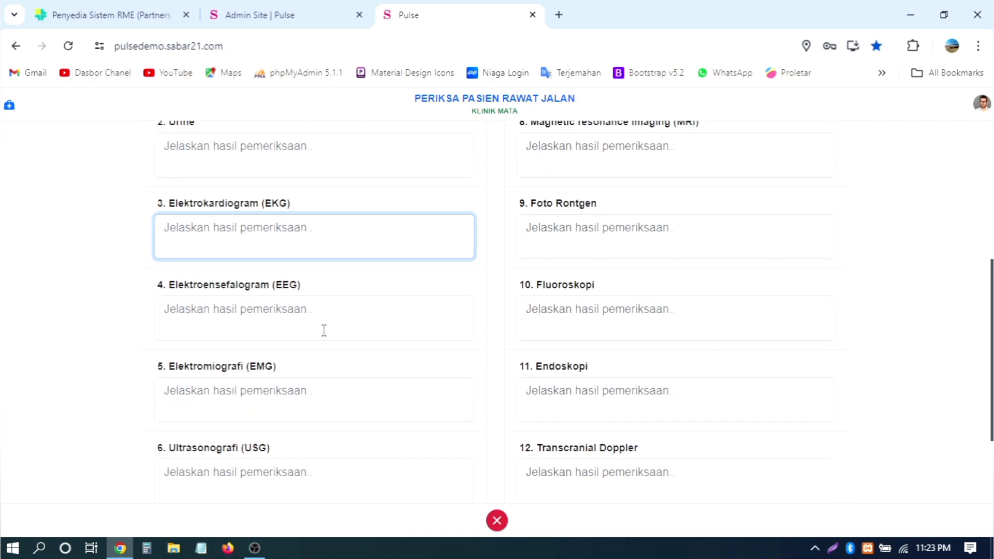
left_click(297, 324)
left_click(275, 396)
scroll(296, 403, "down", 2)
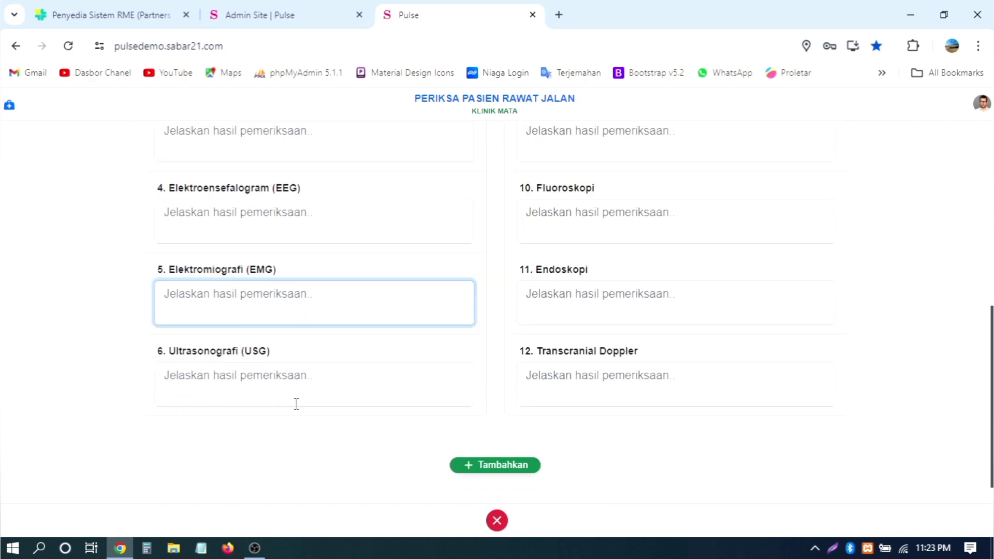
scroll(505, 281, "up", 8)
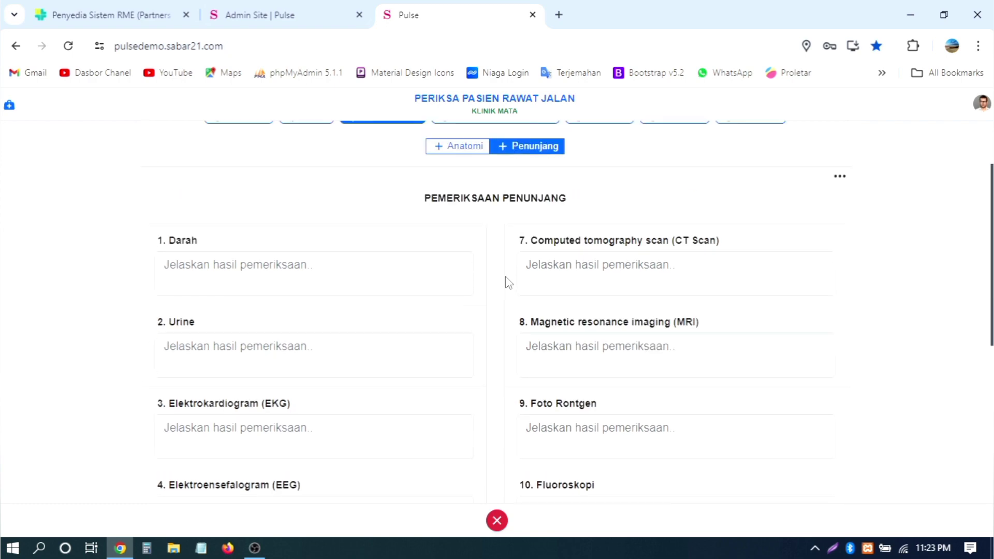
Step: Click through the CT Scan, Transcranial Doppler and Endoskopi fields without entering results
left_click(578, 345)
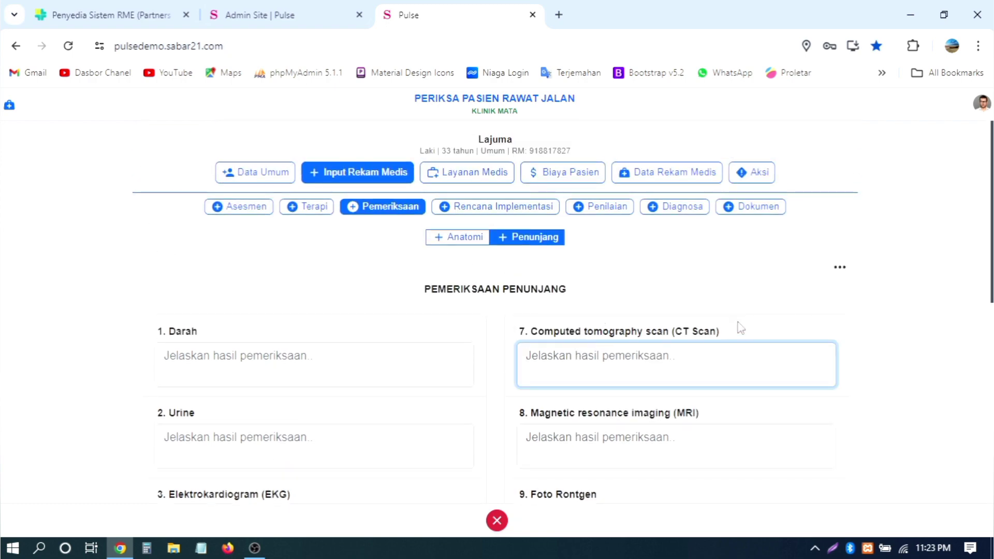
scroll(740, 326, "down", 1)
scroll(740, 326, "down", 3)
scroll(738, 321, "down", 4)
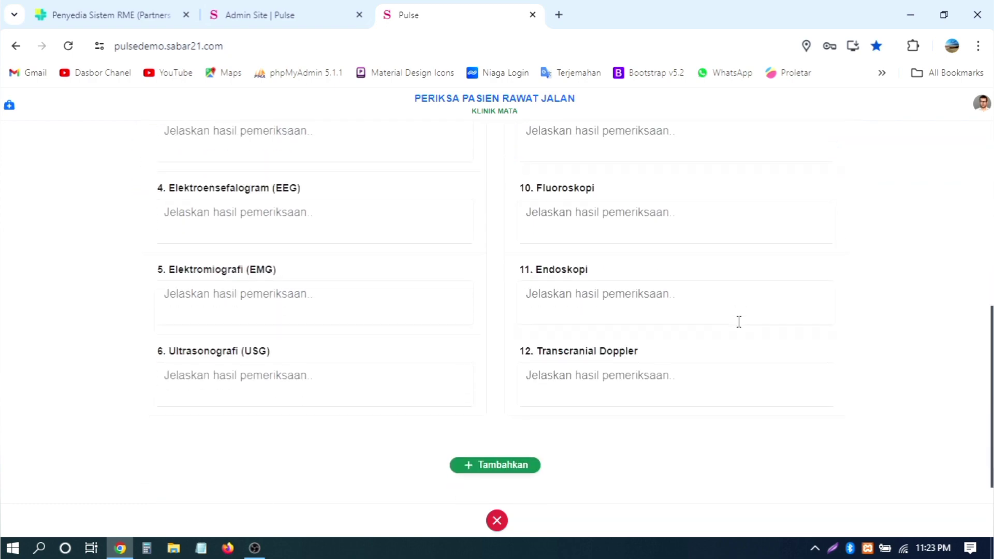
left_click(645, 356)
left_click(613, 278)
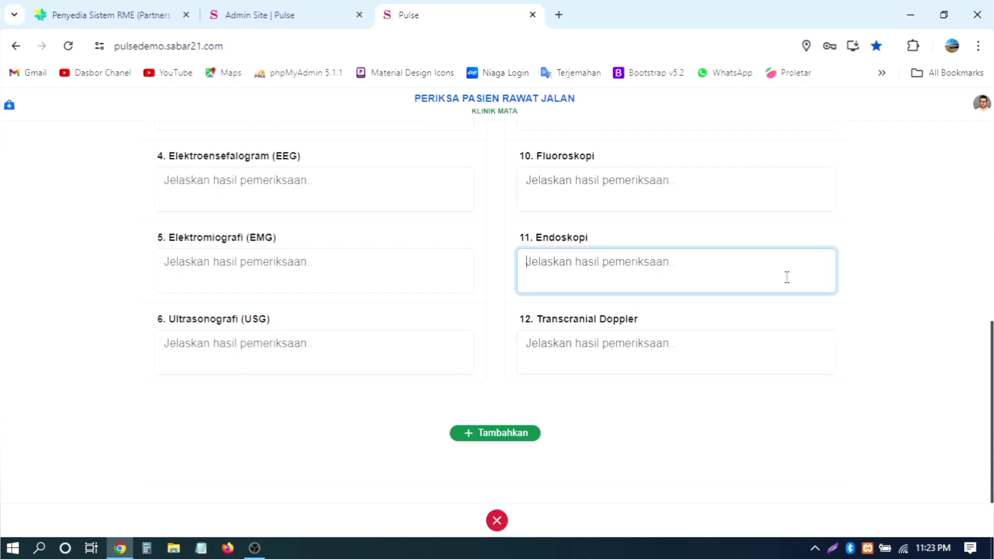
scroll(785, 277, "up", 4)
scroll(785, 277, "down", 4)
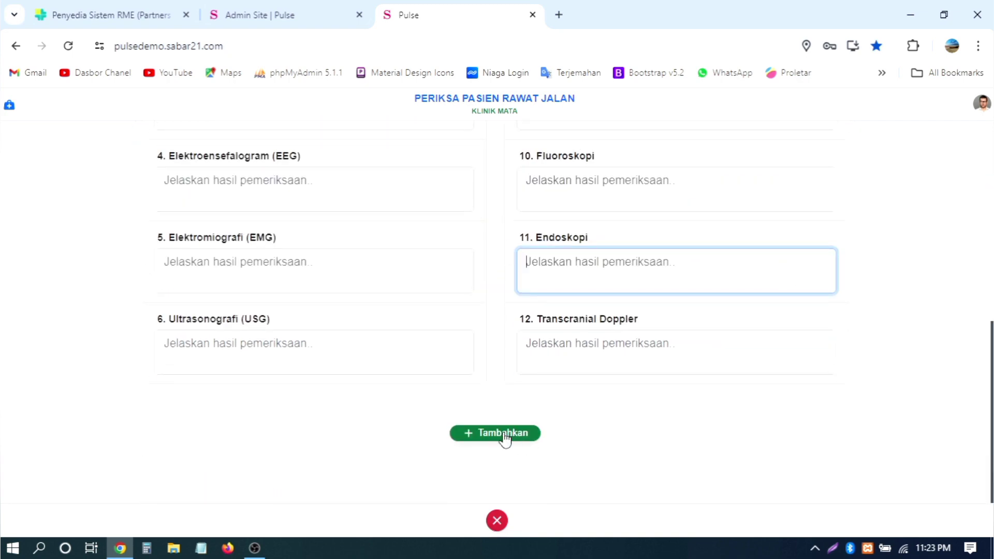
scroll(799, 382, "up", 8)
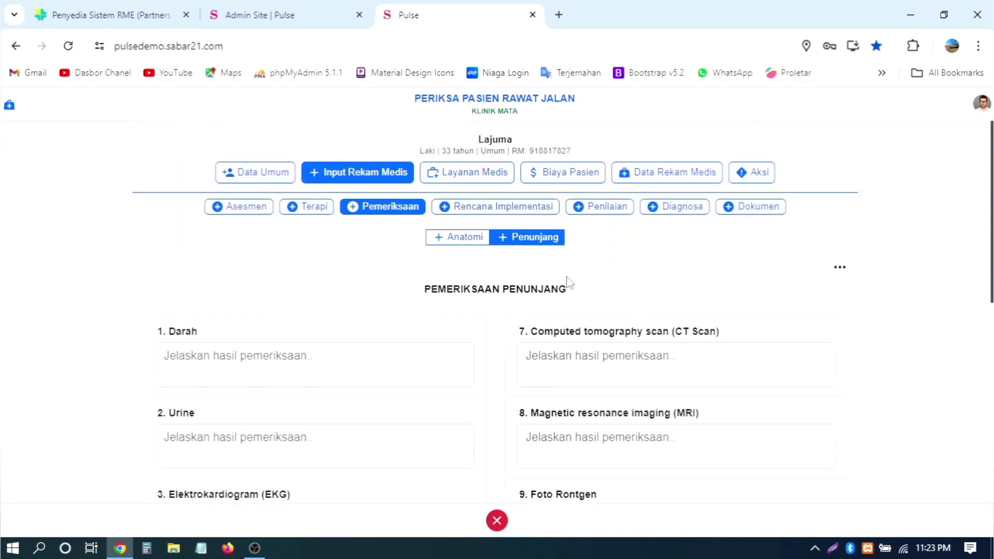
left_click(470, 209)
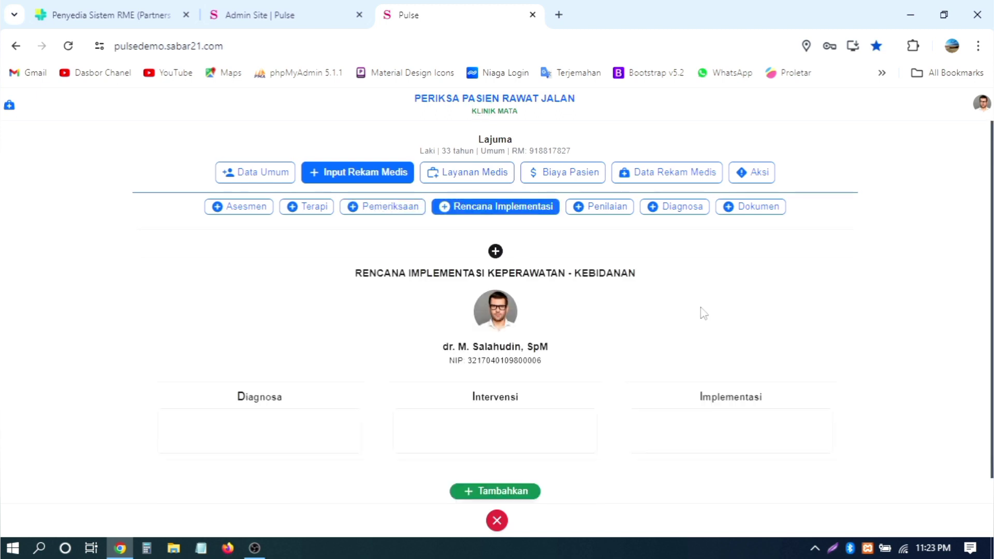
Step: Scroll over the empty Diagnosa, Intervensi and Implementasi columns of the nursing plan
scroll(704, 313, "down", 1)
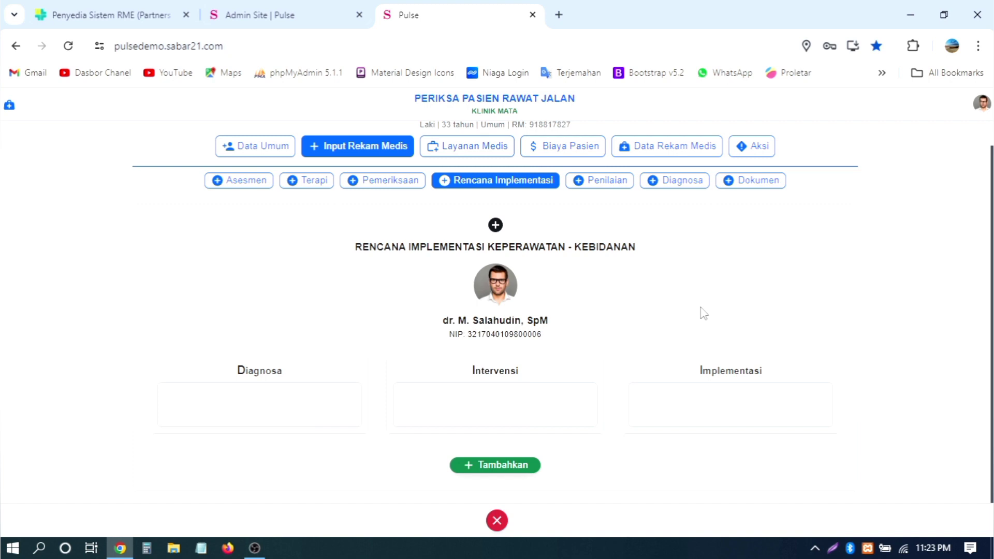
scroll(703, 313, "up", 1)
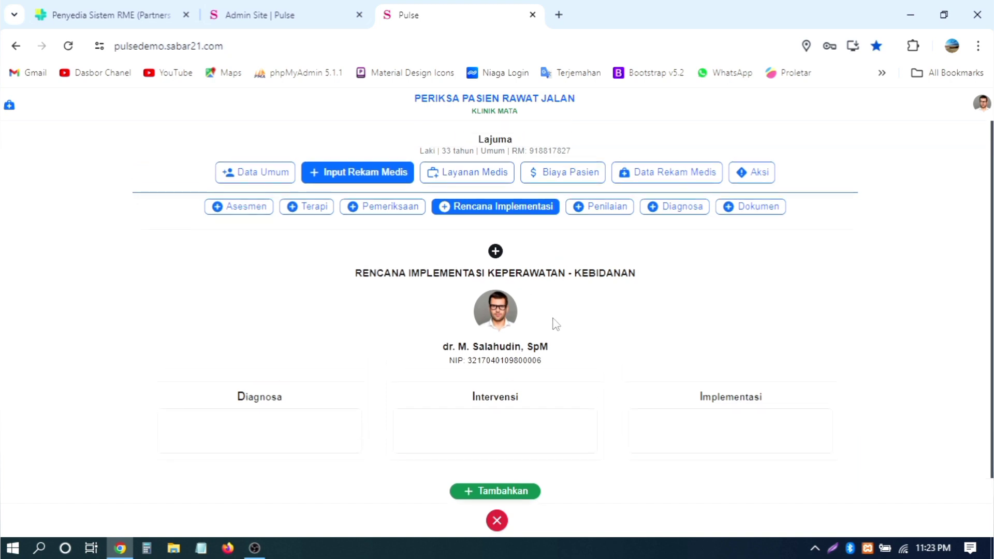
scroll(555, 323, "down", 1)
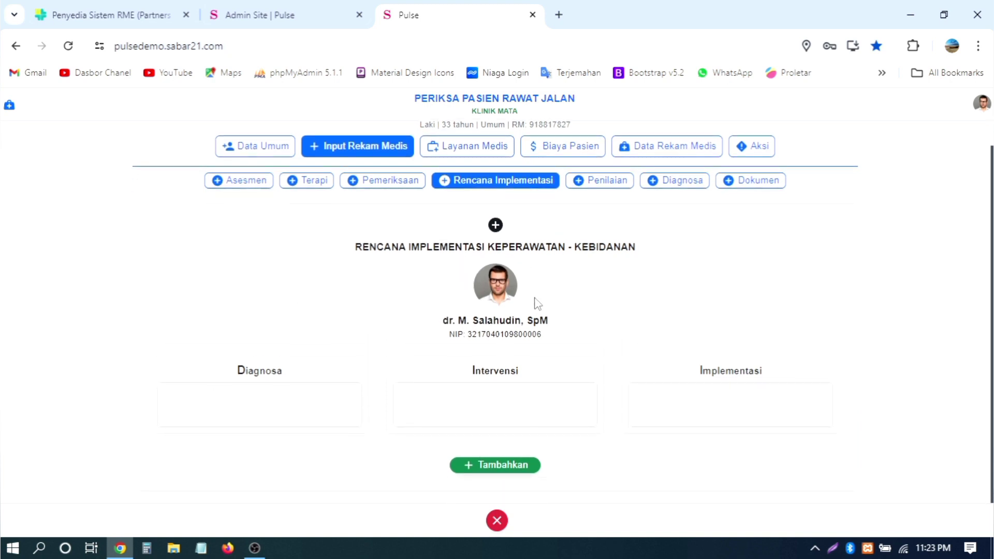
Step: In Penilaian, browse the Gizi screening tabs: SNAQ, Hasil, PYMS and Referensi
left_click(605, 186)
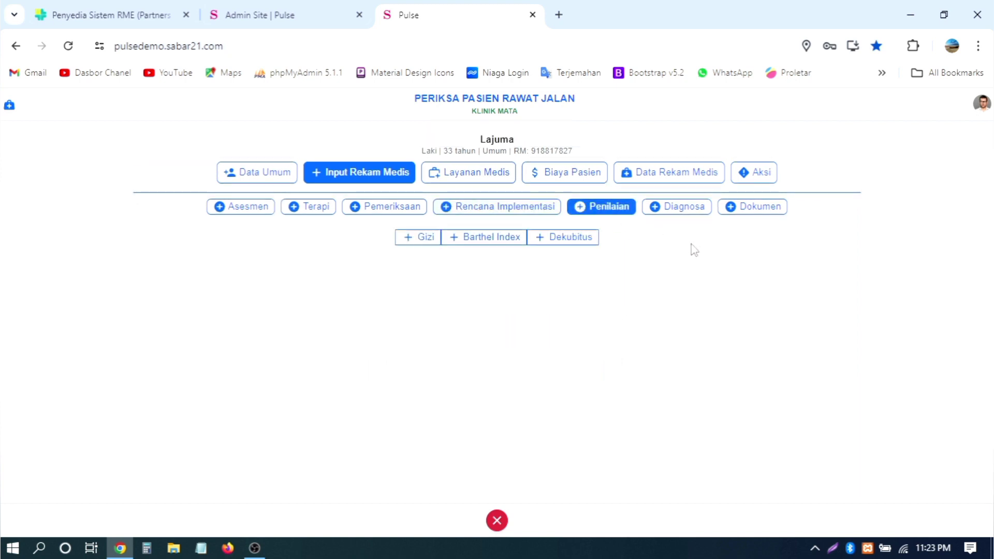
left_click(412, 244)
left_click(475, 243)
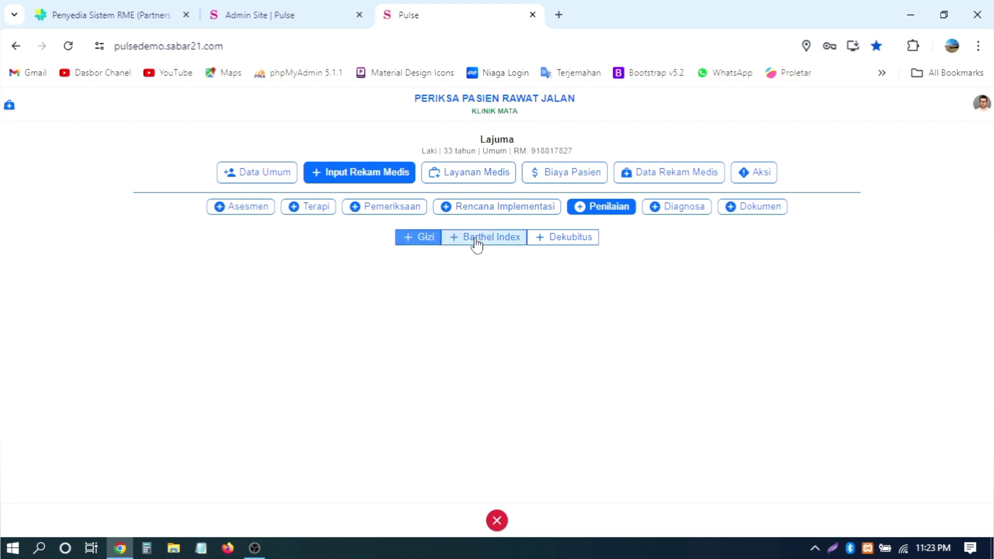
left_click(566, 242)
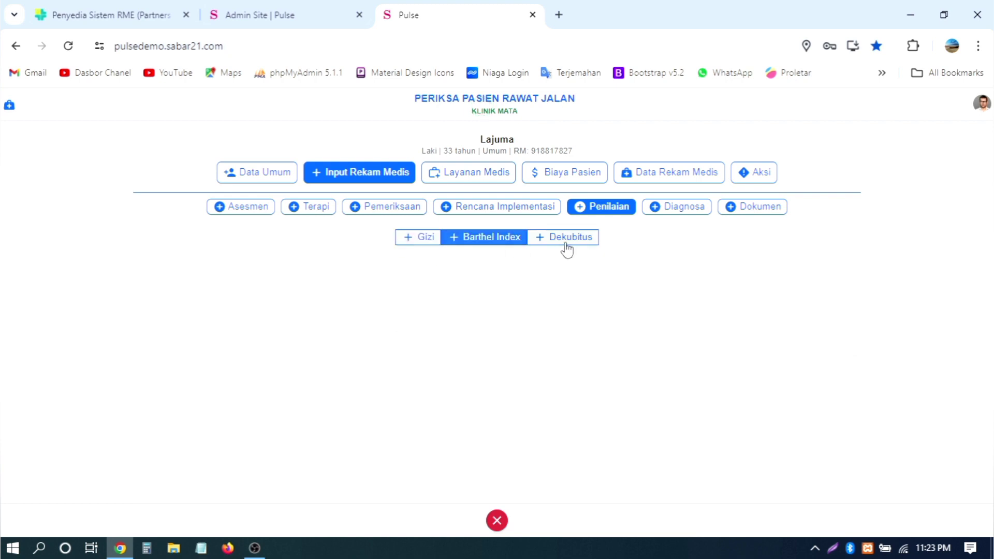
left_click(427, 242)
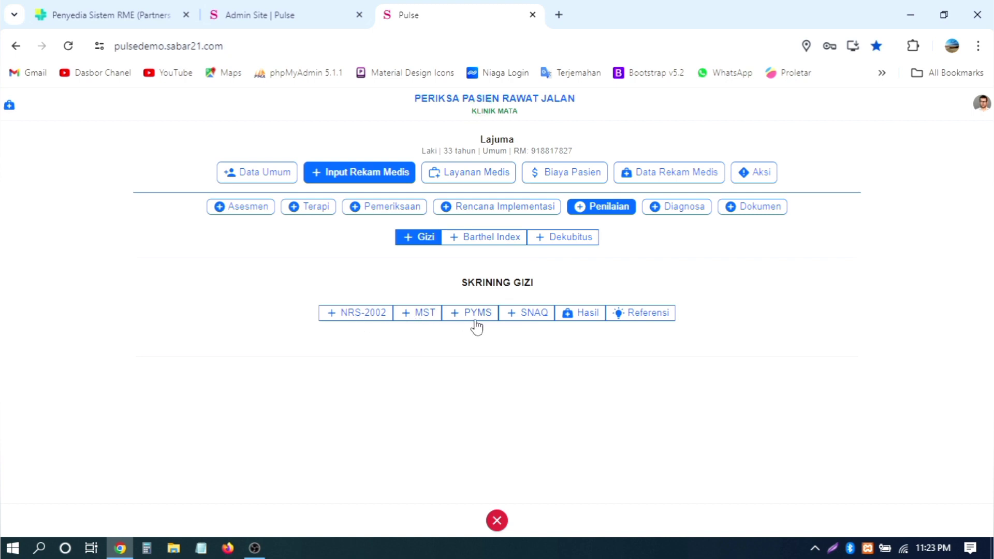
left_click(524, 319)
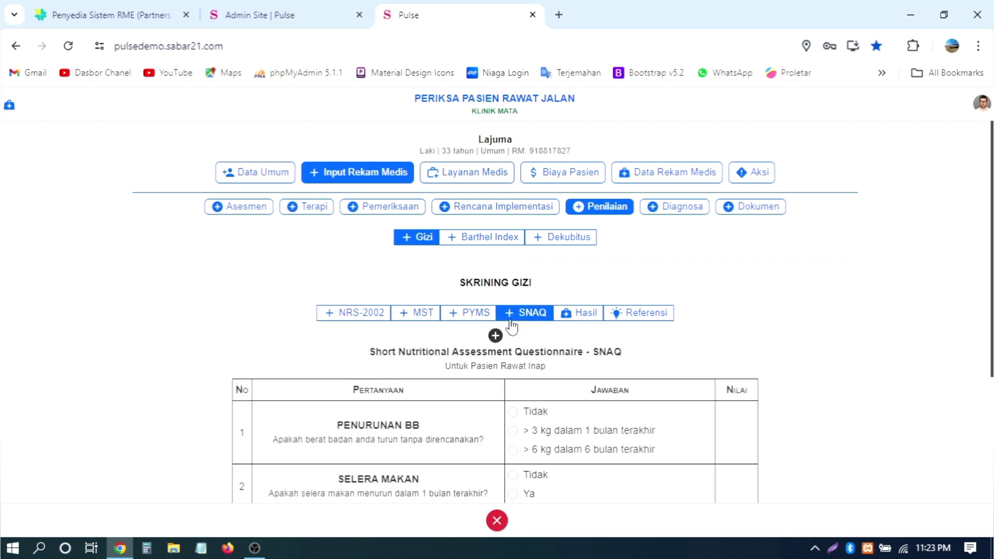
scroll(527, 322, "down", 3)
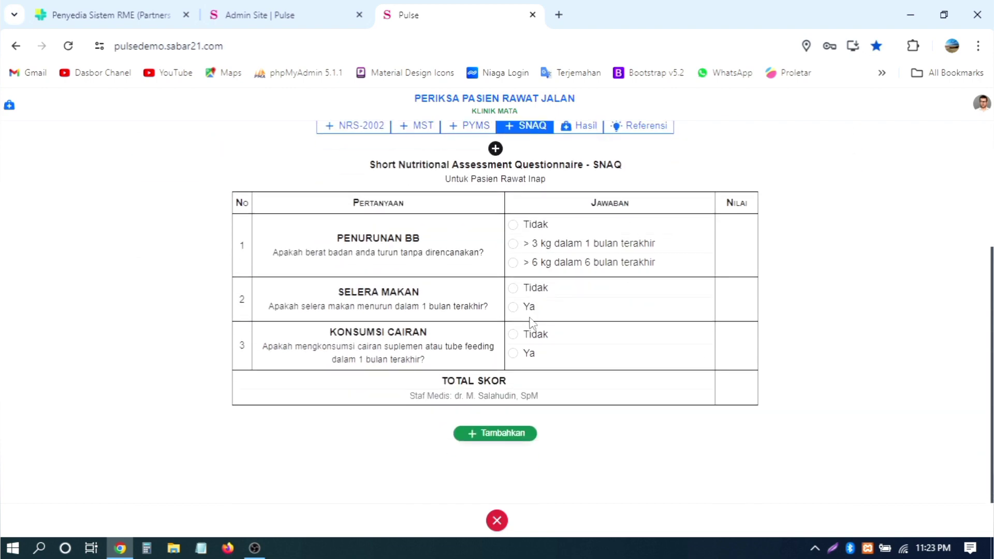
scroll(529, 323, "up", 3)
left_click(605, 314)
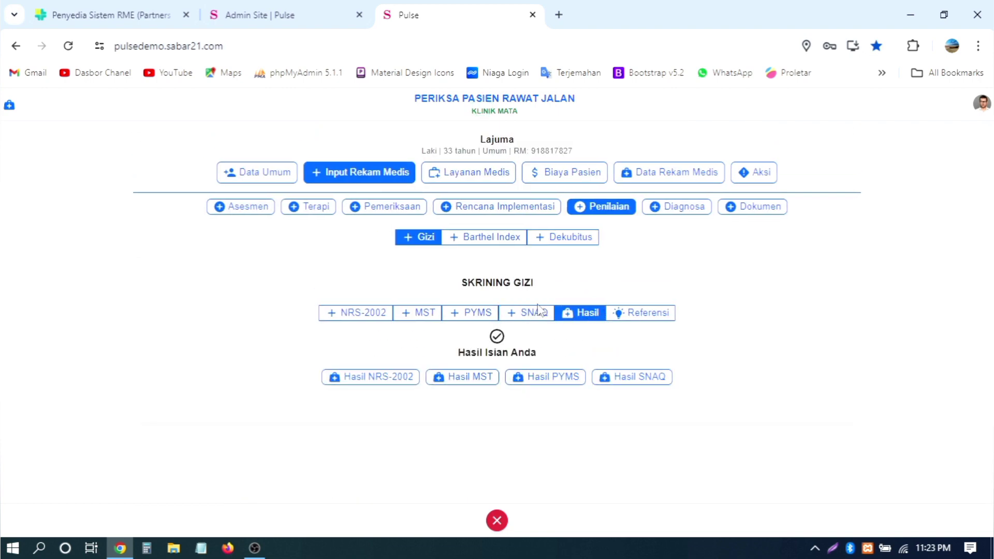
left_click(523, 314)
left_click(477, 313)
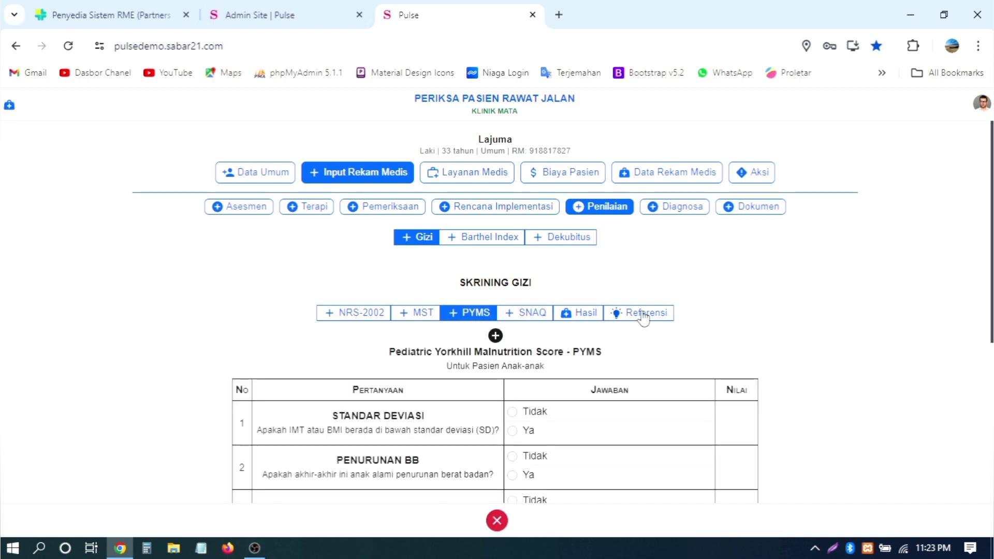
left_click(639, 313)
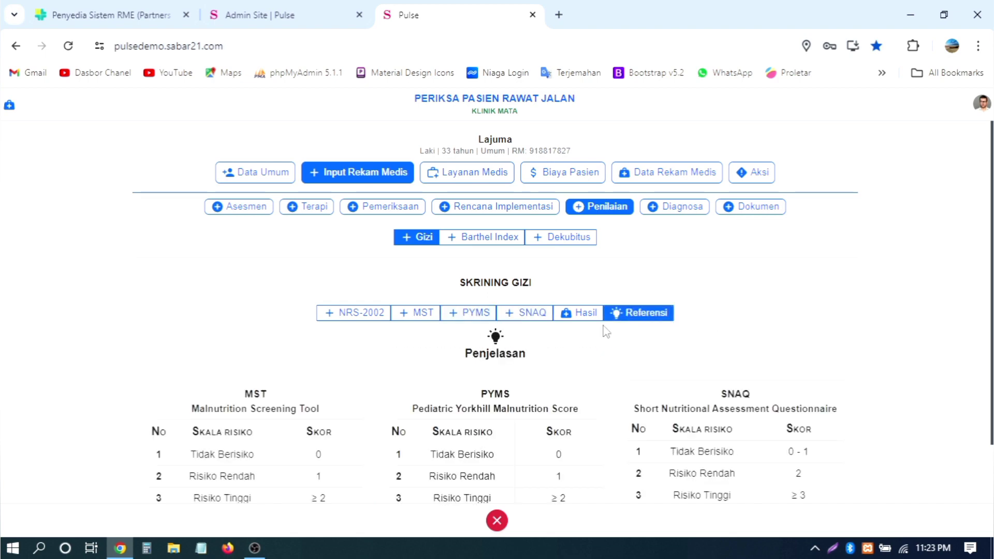
Step: Add a new blank Barthel Index table and scroll through its ten functions
left_click(482, 241)
left_click(451, 321)
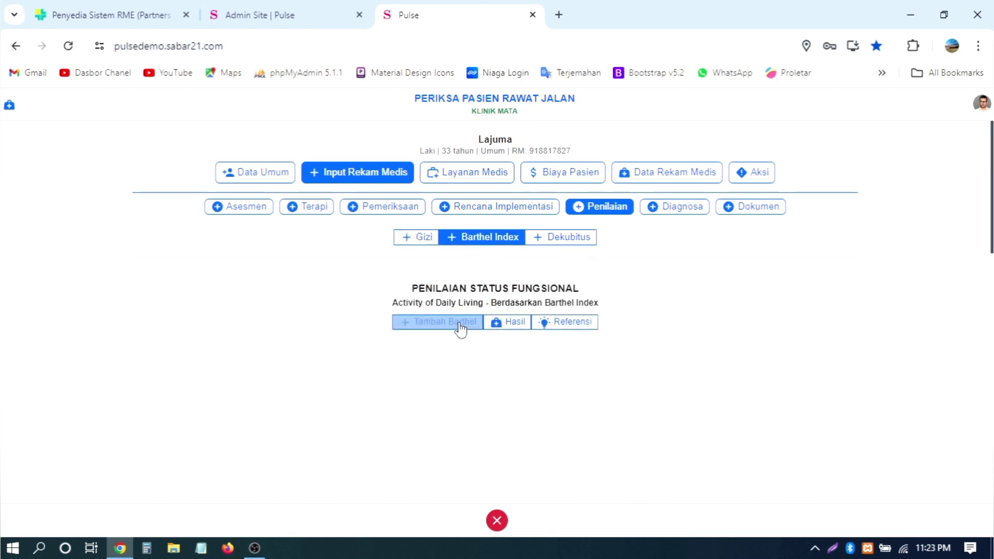
scroll(698, 309, "down", 7)
scroll(700, 309, "up", 7)
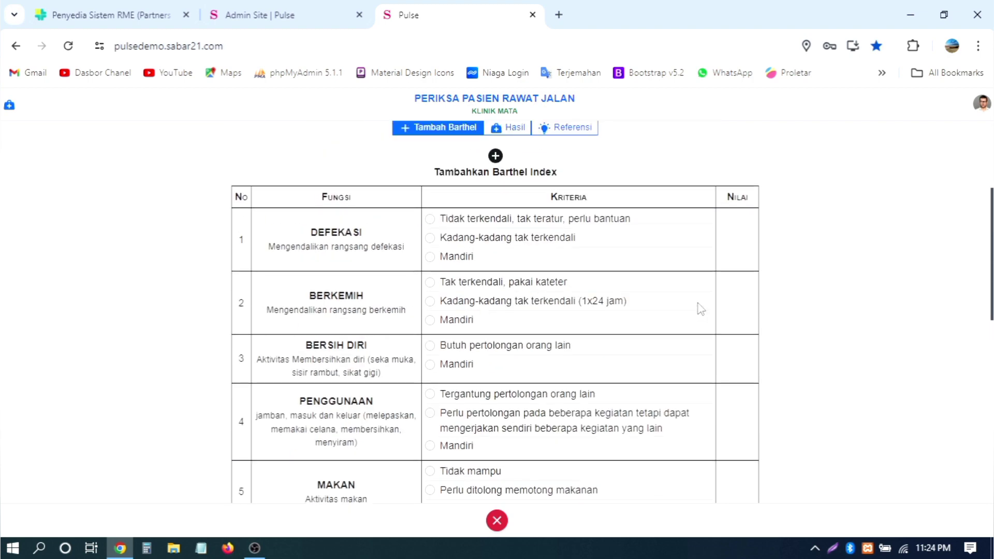
scroll(701, 309, "down", 11)
scroll(700, 309, "down", 1)
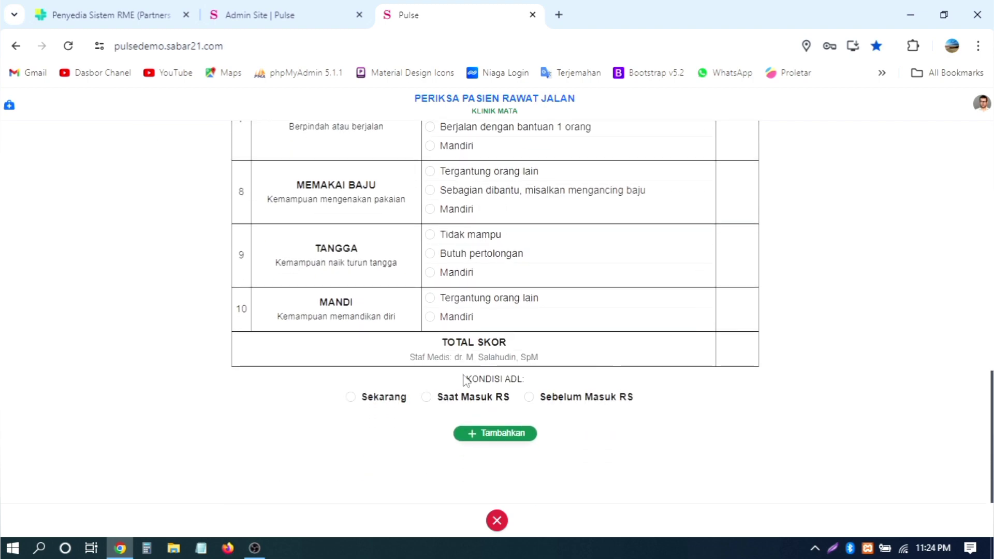
scroll(608, 305, "up", 12)
scroll(630, 237, "up", 3)
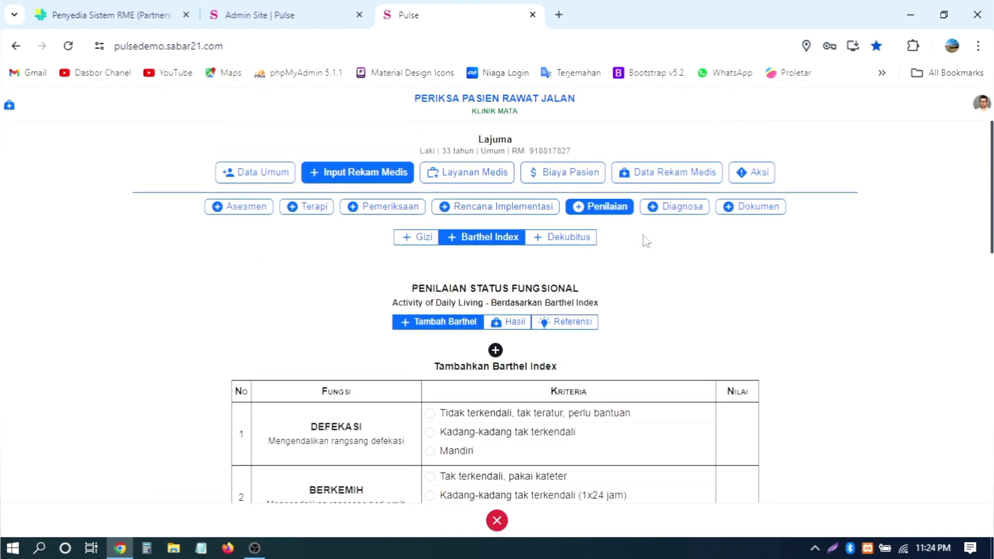
Step: Open the Dekubitus Norton Score scale and rate Buruk, Composmentis and Dapat berpindah
left_click(570, 237)
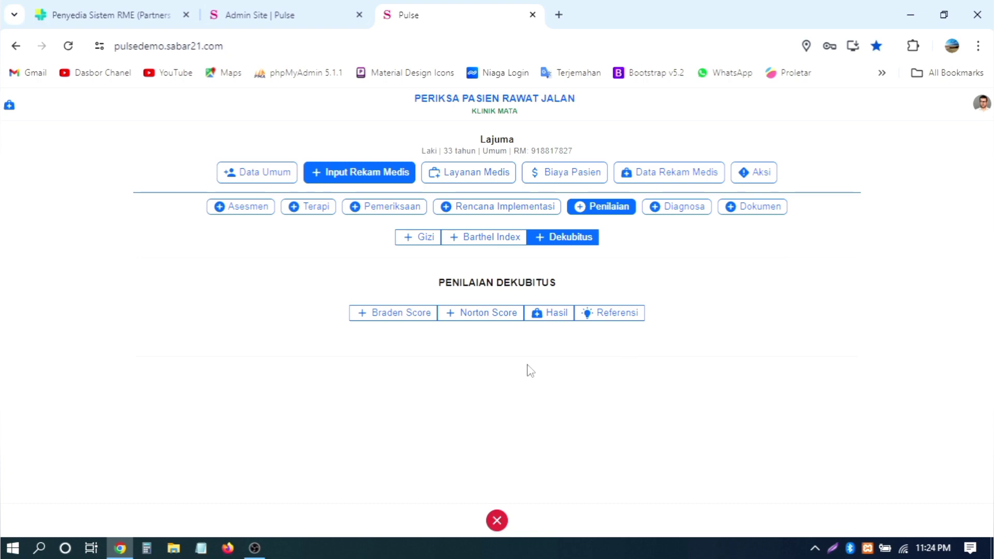
left_click(413, 320)
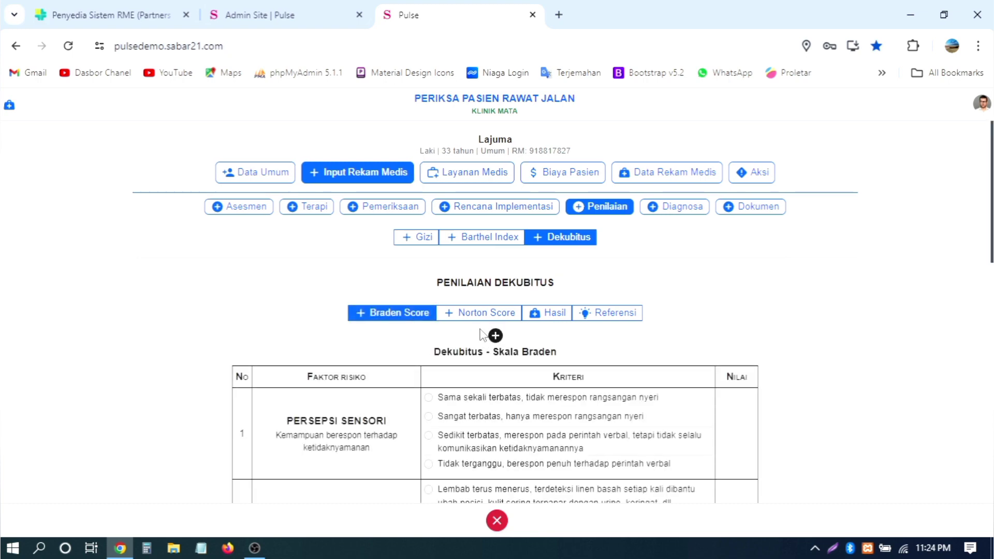
left_click(481, 315)
scroll(585, 336, "down", 4)
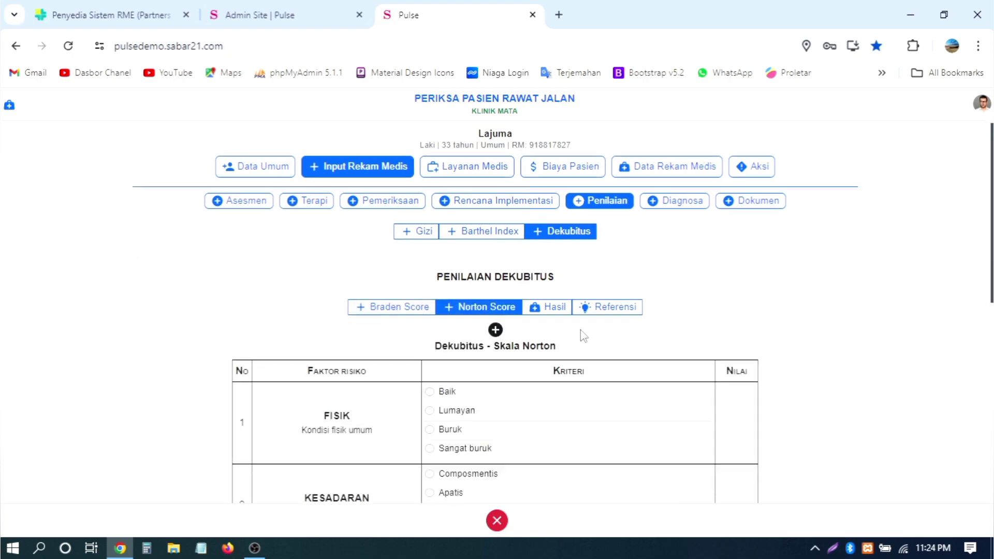
scroll(582, 338, "up", 4)
scroll(575, 337, "down", 1)
scroll(572, 338, "down", 4)
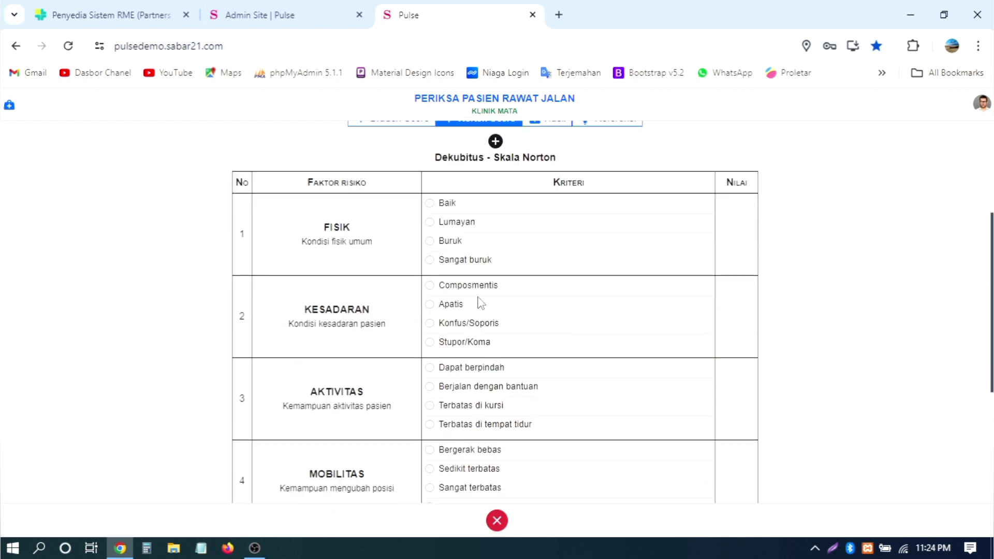
left_click(457, 242)
left_click(469, 286)
left_click(470, 366)
Step: Set Norton incontinence to Tidak ngompol, mobility Sangat terbatas and activity Terbatas di kursi
scroll(643, 399, "down", 2)
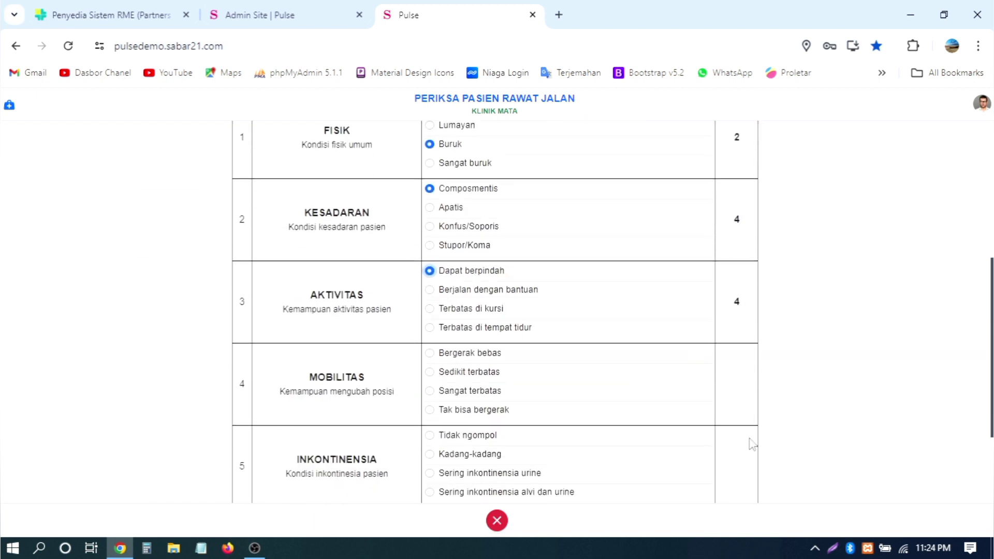
scroll(746, 401, "down", 3)
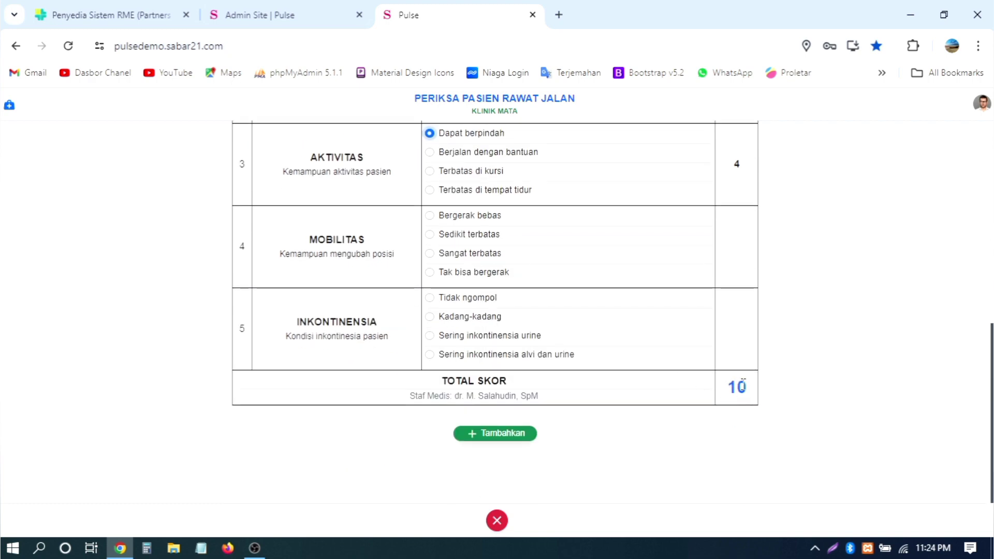
left_click_drag(747, 387, 717, 389)
left_click(492, 296)
left_click(469, 253)
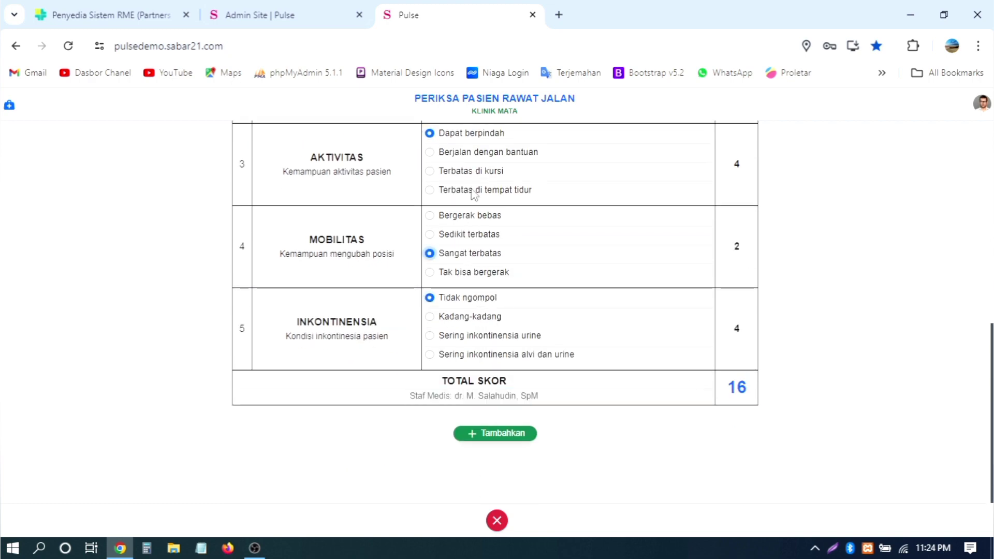
left_click(472, 172)
scroll(626, 248, "up", 5)
scroll(661, 259, "down", 5)
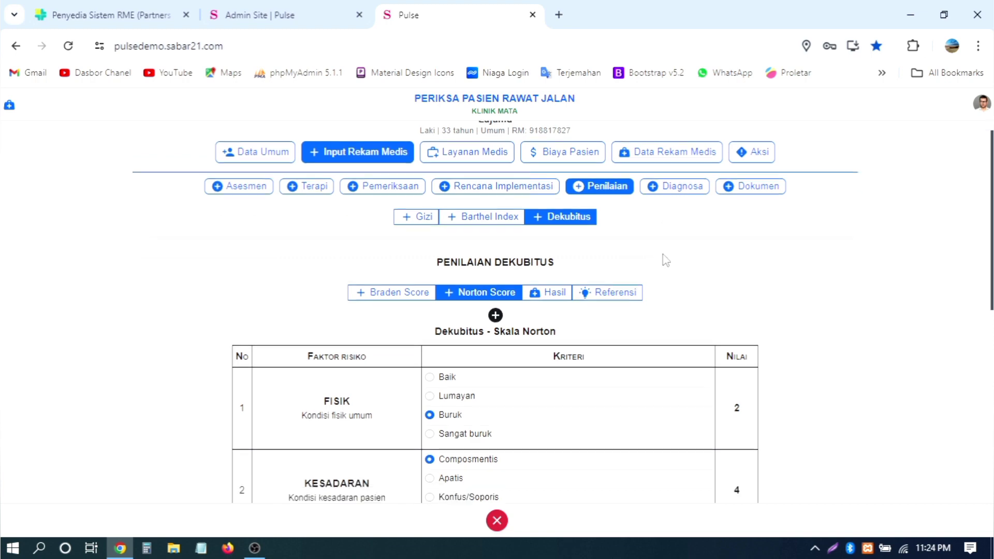
scroll(833, 267, "up", 5)
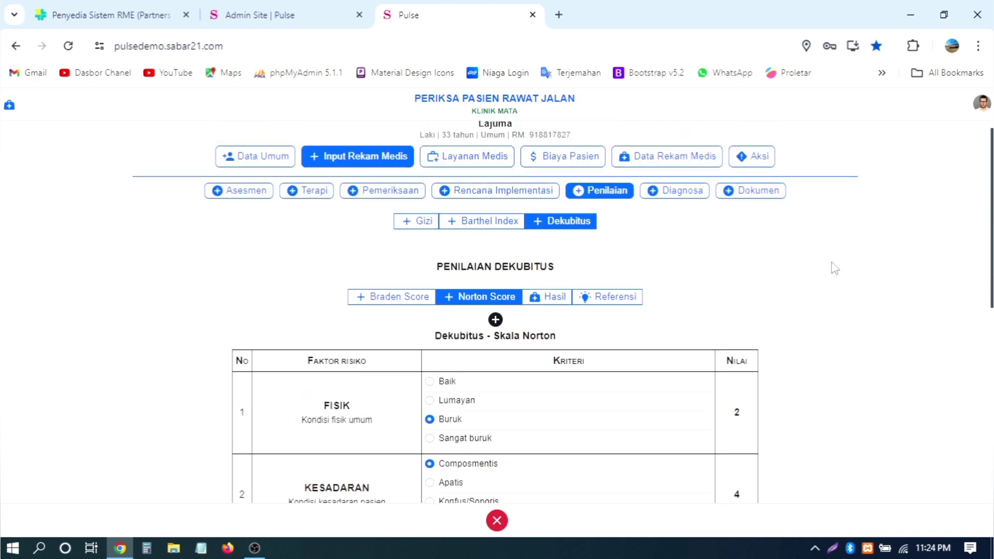
Step: Open Update Diagnosa, scroll its ICD-10 fields, and place the cursor in Diagnosa Kerja search
left_click(681, 207)
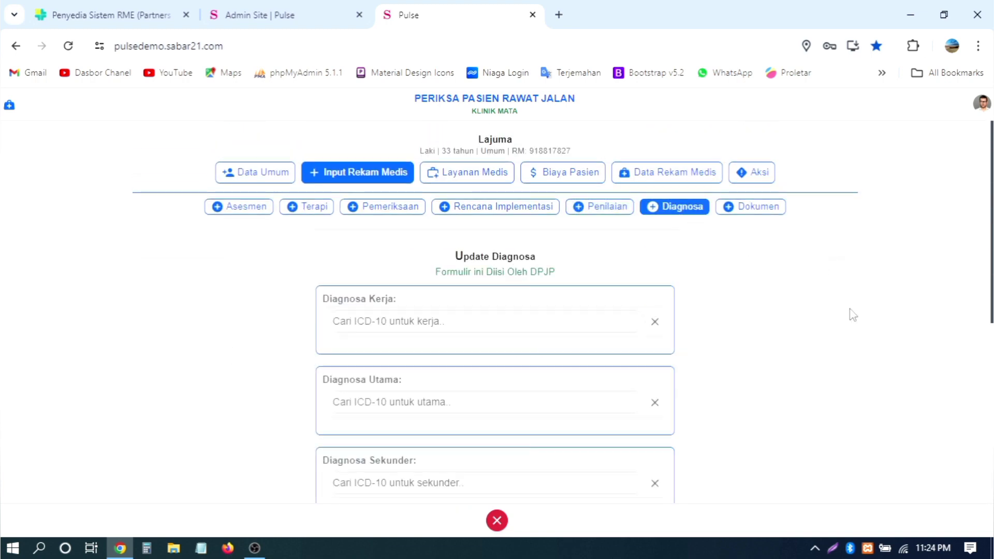
scroll(853, 315, "down", 2)
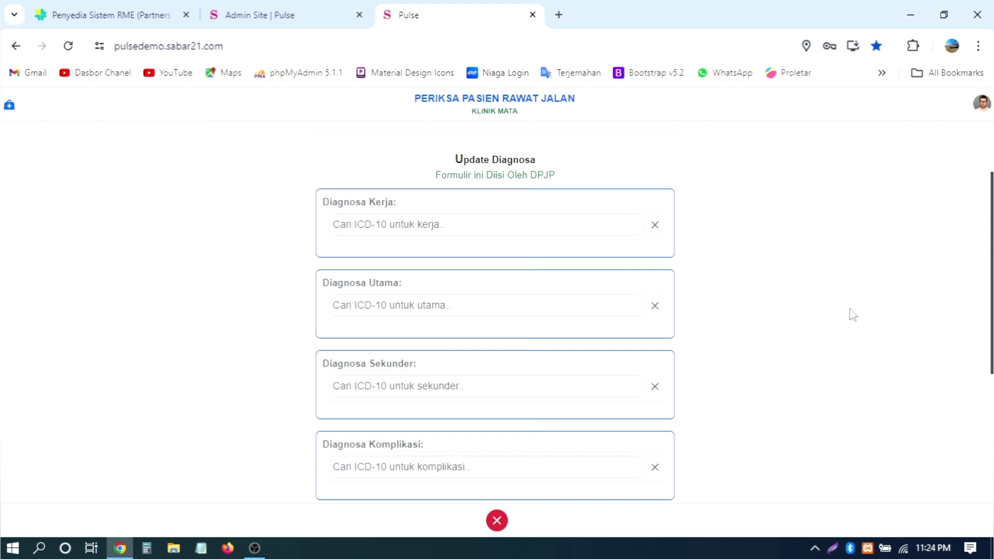
scroll(853, 315, "down", 4)
scroll(853, 315, "up", 6)
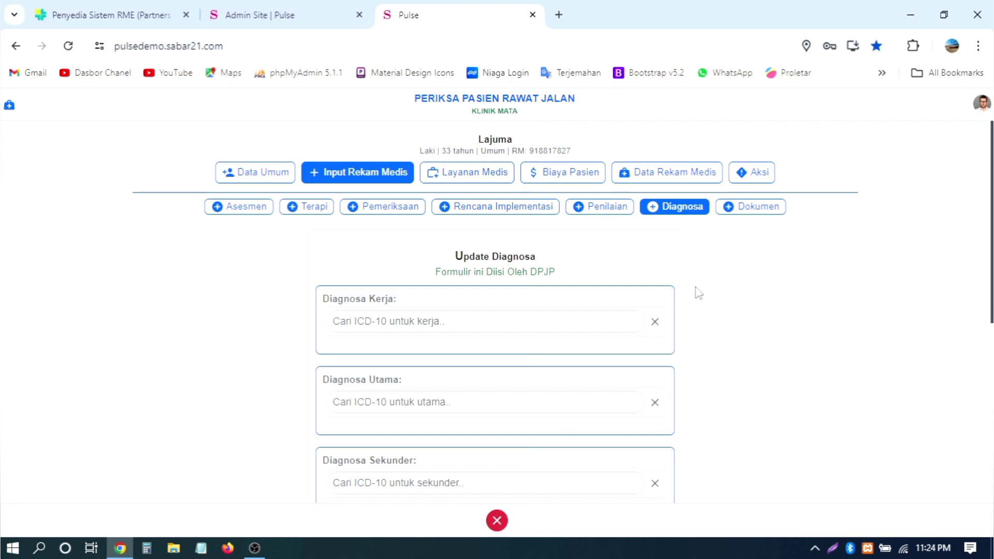
scroll(699, 293, "down", 2)
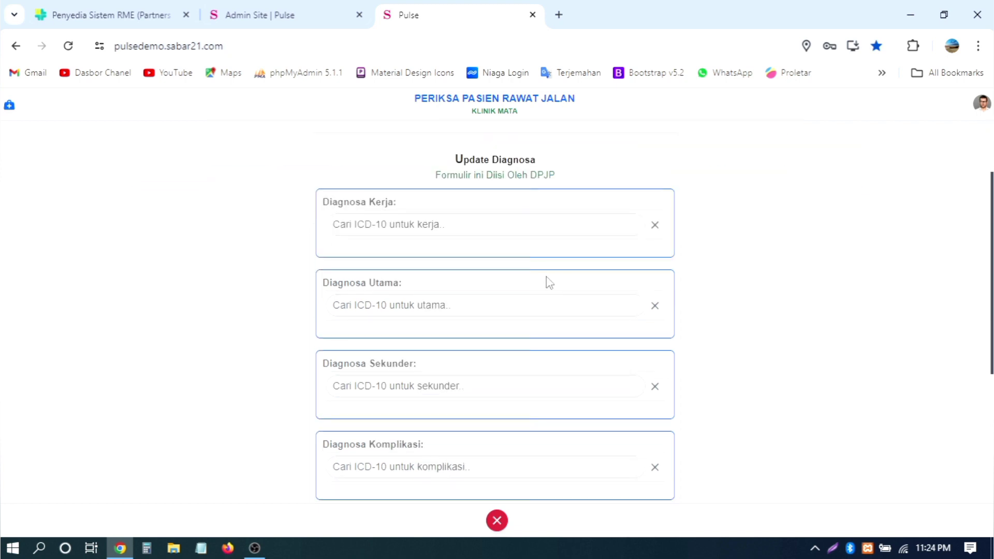
left_click(474, 224)
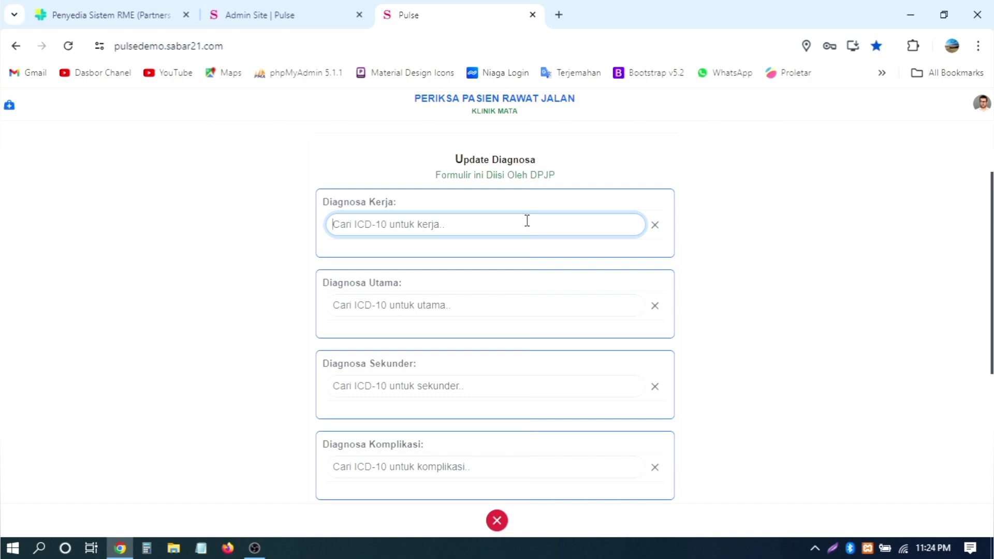
Step: Try test searches S, C, P and 7 in Diagnosa Kerja, clearing each one
type("S")
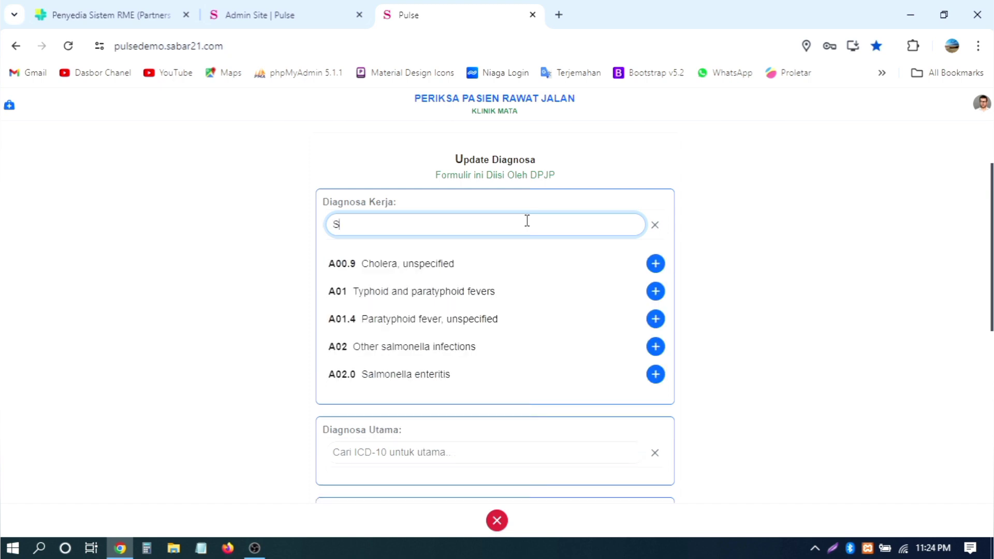
key("BackSpace")
type("C")
key("BackSpace")
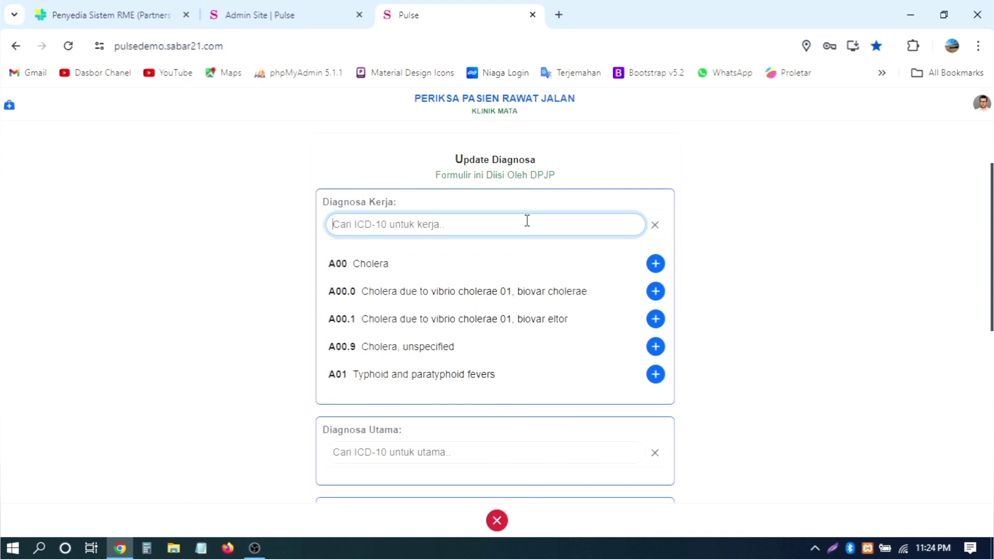
type("P")
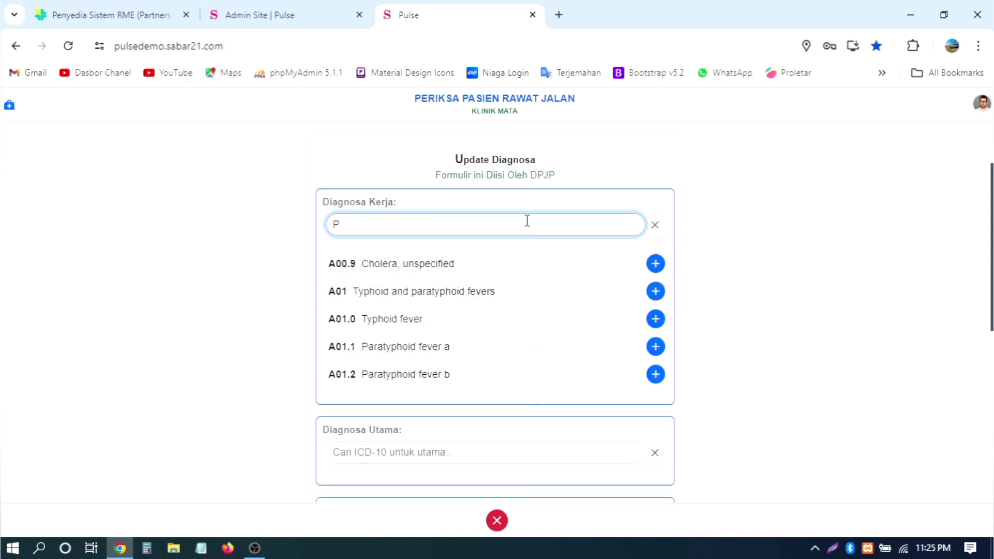
key("BackSpace")
type("7")
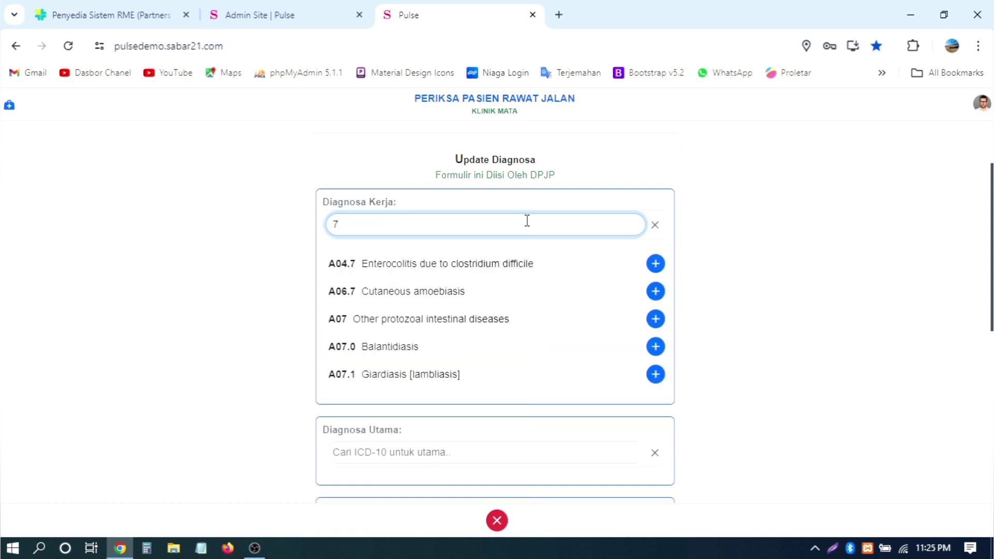
key("BackSpace")
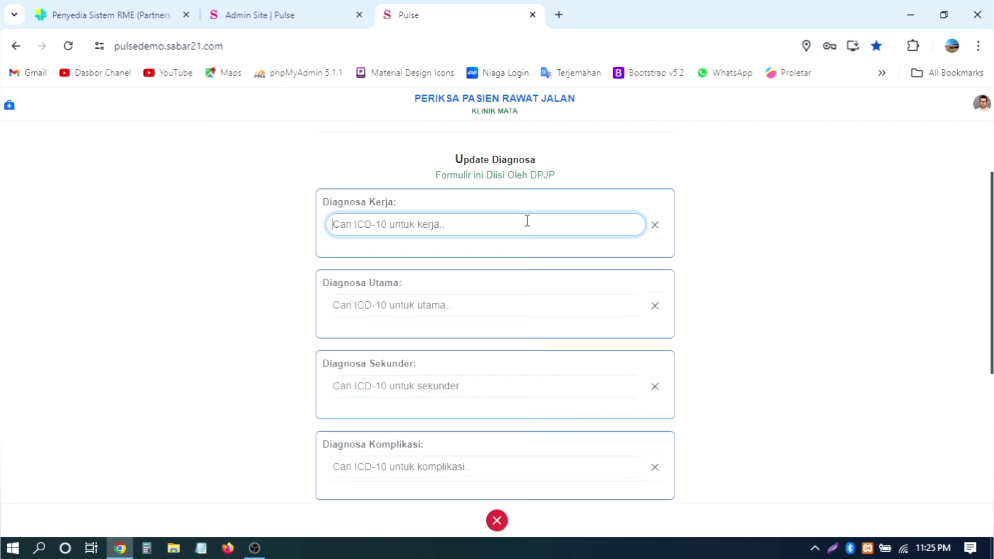
Step: After trying 88, 99 and YU, search MALA for malaria codes, then view the SATUSEHAT guide
type("88")
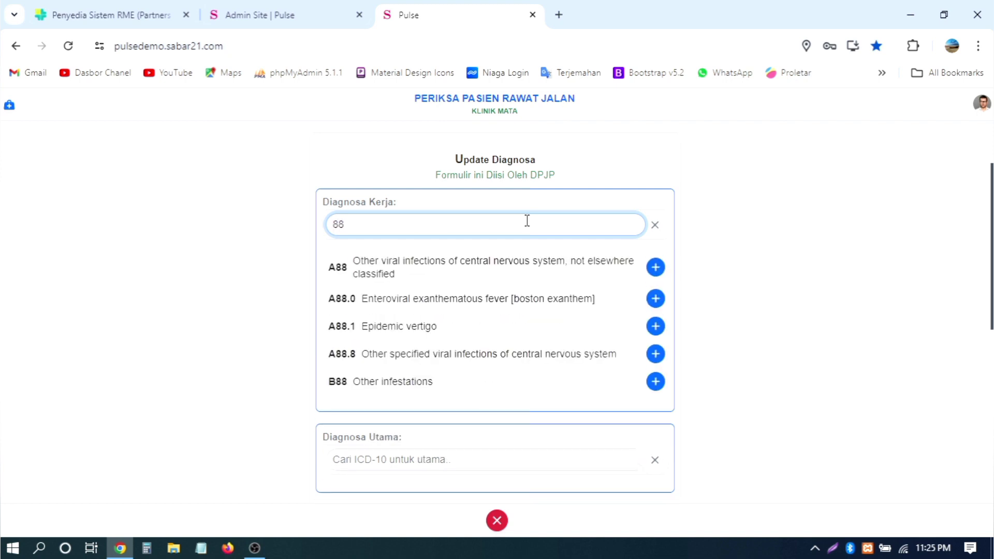
key("BackSpace")
key("BackSpace")
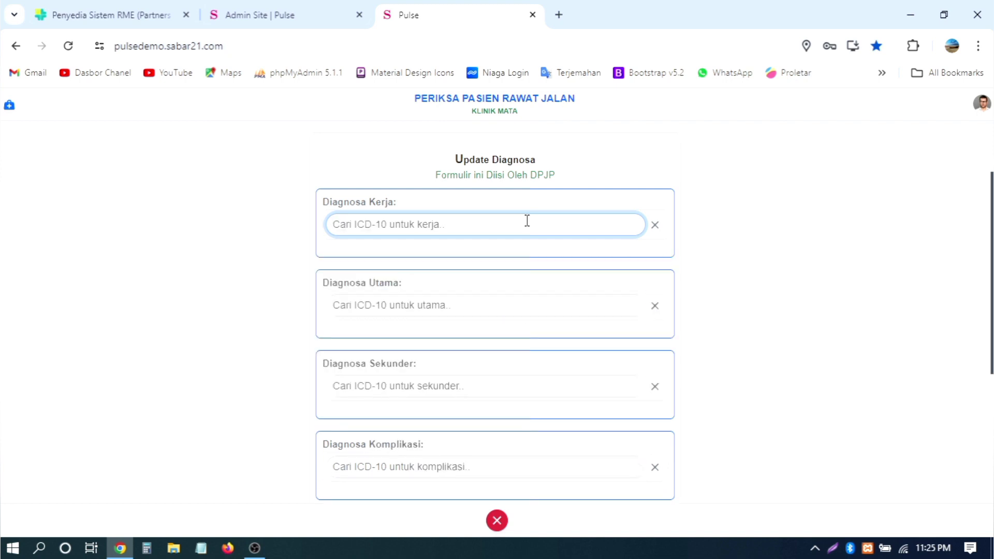
type("99")
key("BackSpace")
key("BackSpace")
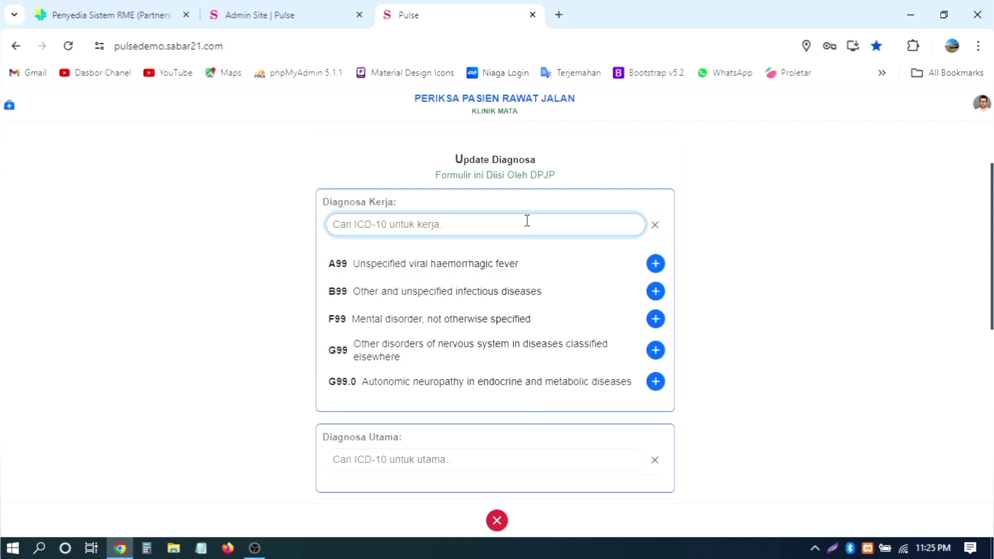
type("YU")
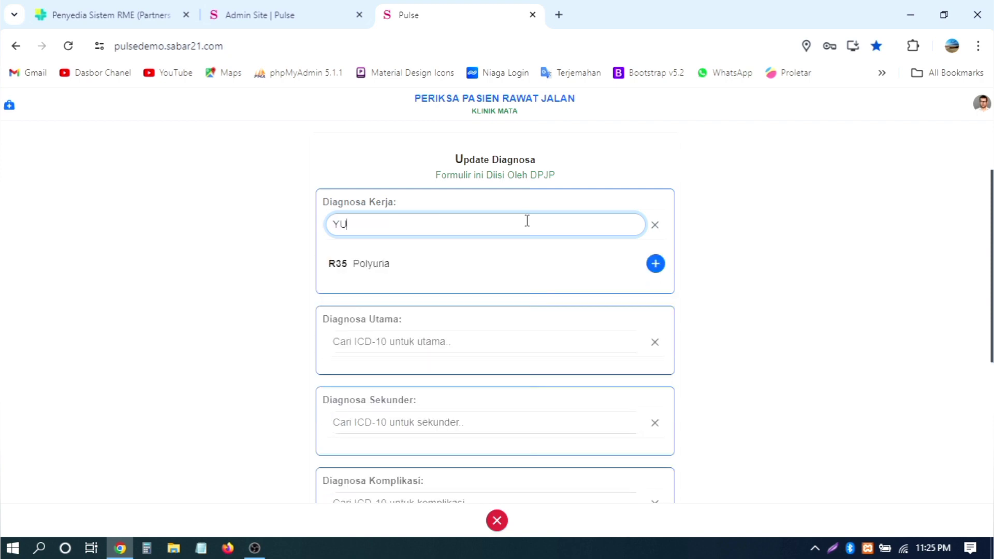
key("BackSpace")
key("BackSpace")
type("MALLA")
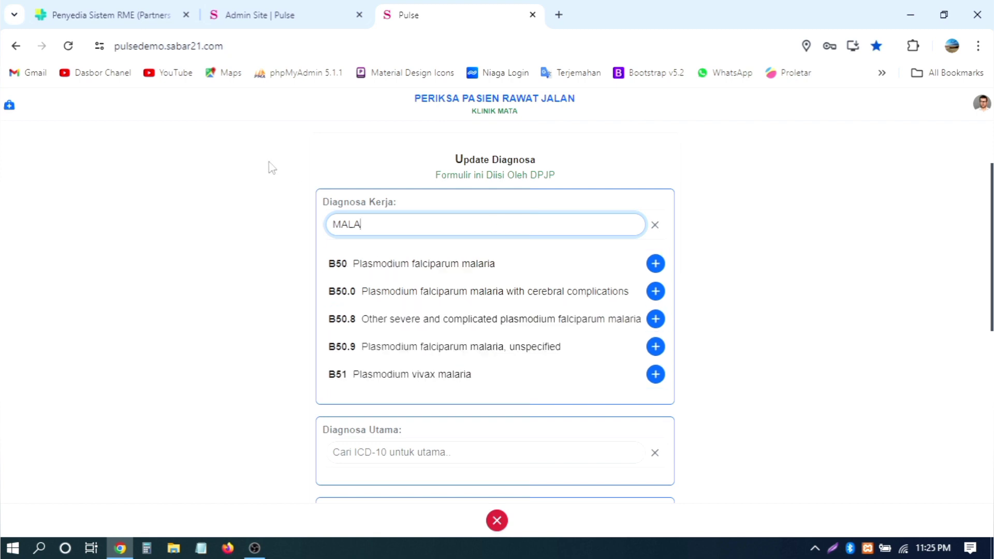
left_click(109, 14)
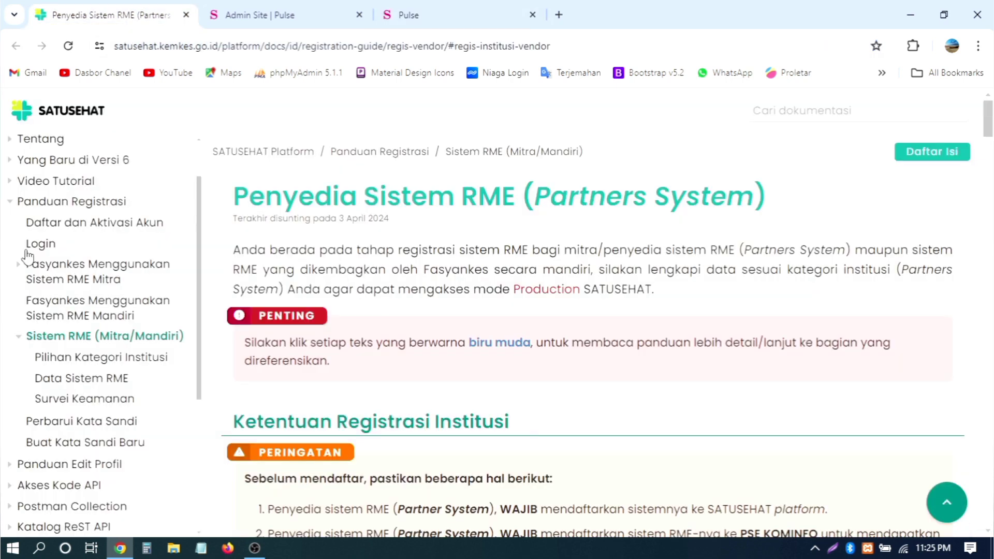
Step: Go via the Admin Site | Pulse tab back to the Pulse Update Diagnosa form
left_click(295, 18)
left_click(489, 13)
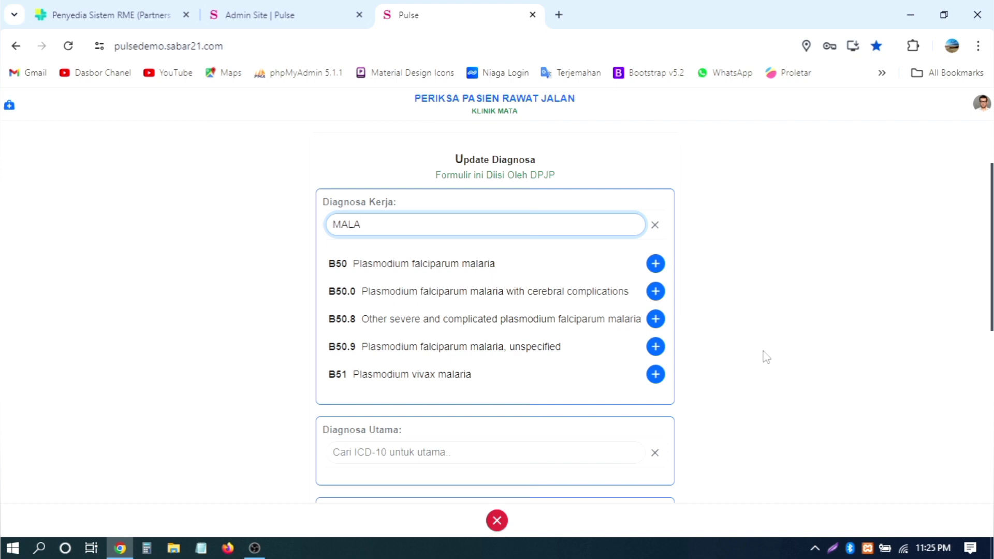
Step: Clear the malaria search from Diagnosa Kerja and click into the Diagnosa Utama field
scroll(764, 356, "down", 2)
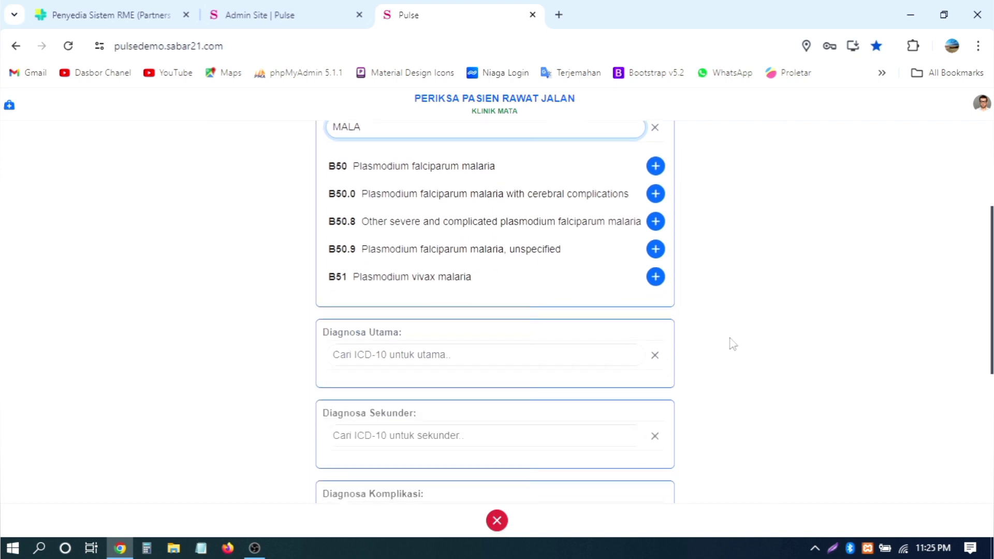
scroll(729, 343, "up", 2)
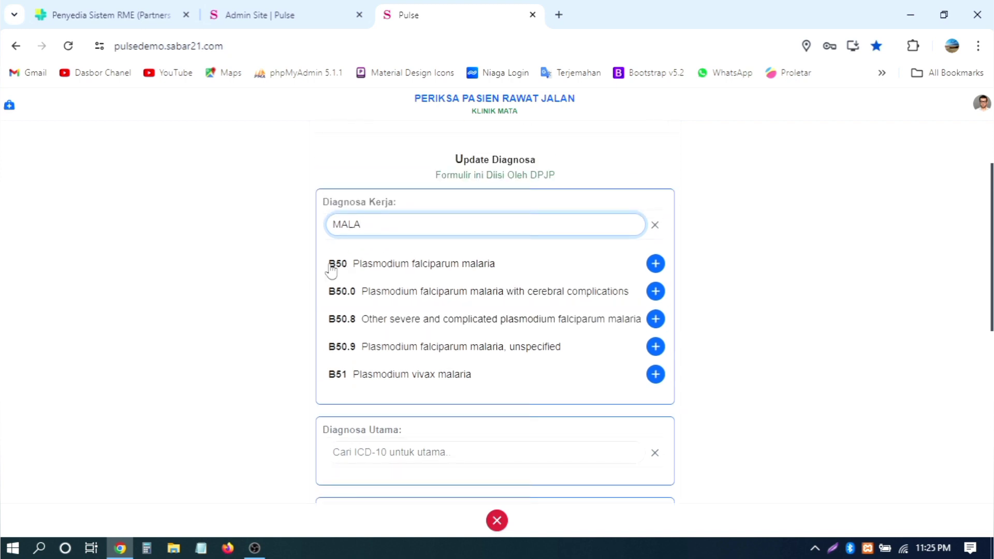
left_click(655, 225)
scroll(653, 253, "down", 2)
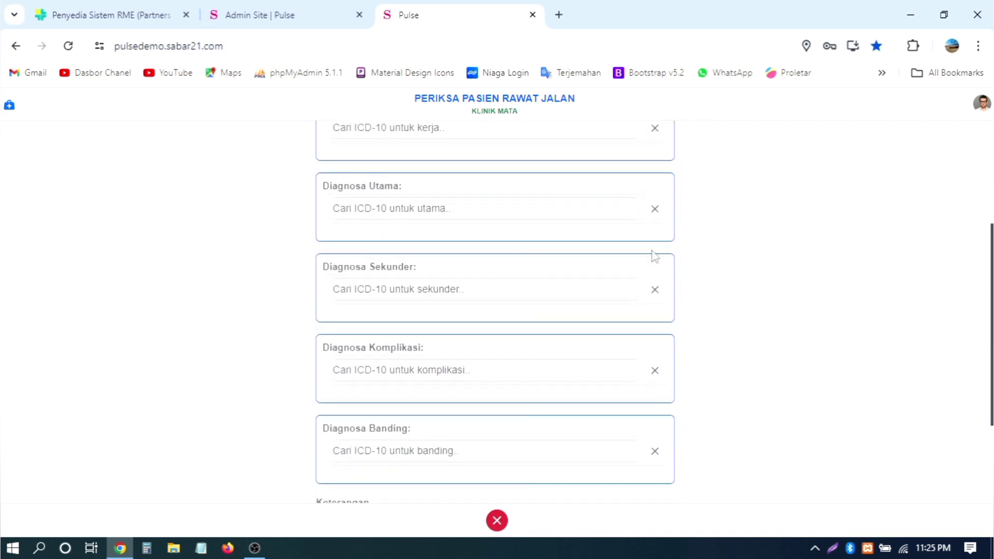
left_click(438, 204)
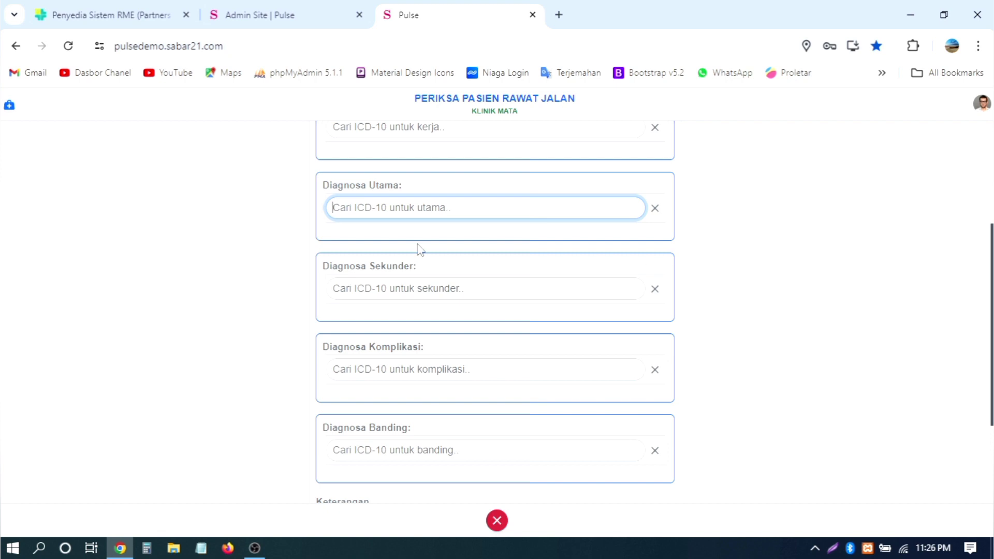
Step: Go to the Dokumen sub-tab's Upload Dokumen Lain page
scroll(737, 249, "down", 2)
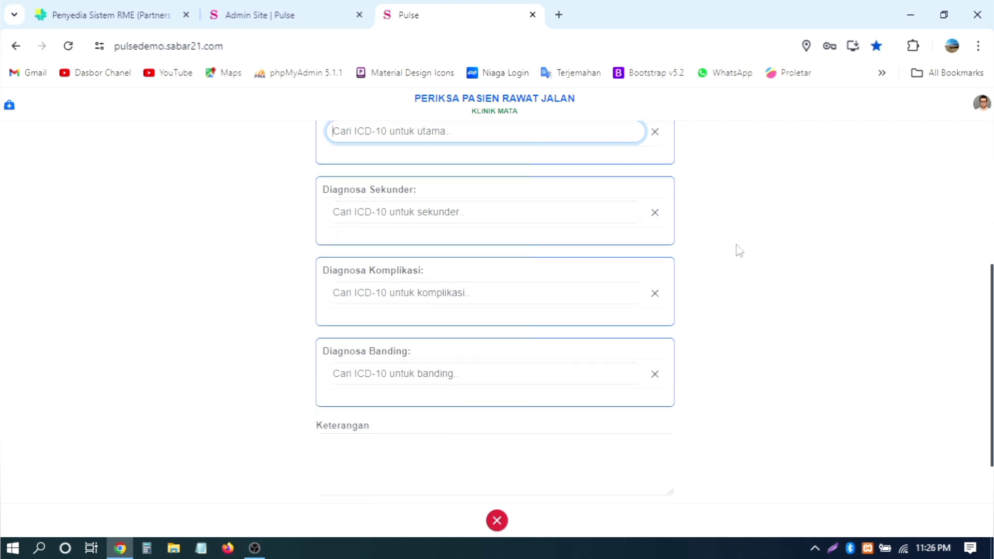
scroll(737, 249, "up", 5)
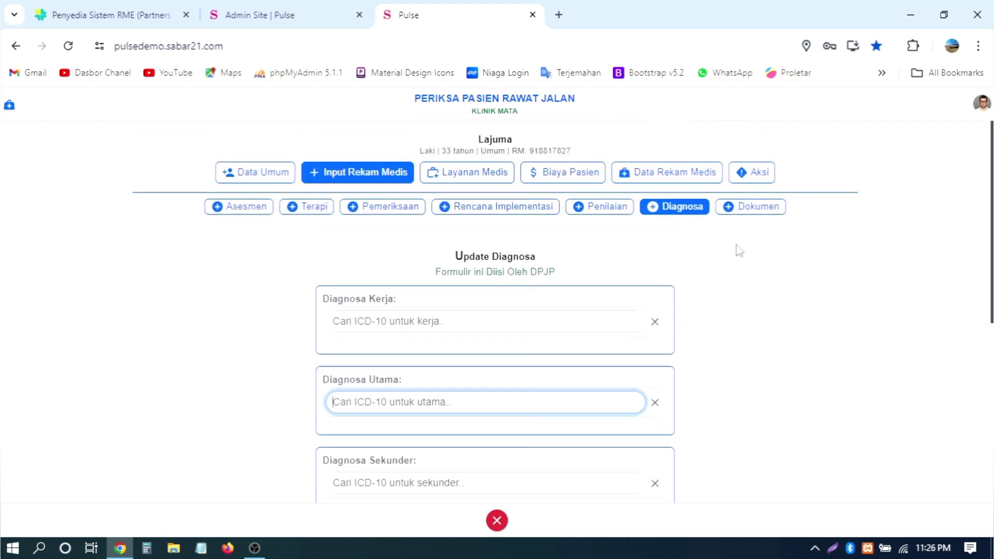
left_click(745, 209)
Step: Look through the Asesmen, Terapi, Pemeriksaan, Rencana, Skoring and Diagnosa sections, ending on Dokumen
scroll(672, 297, "down", 1)
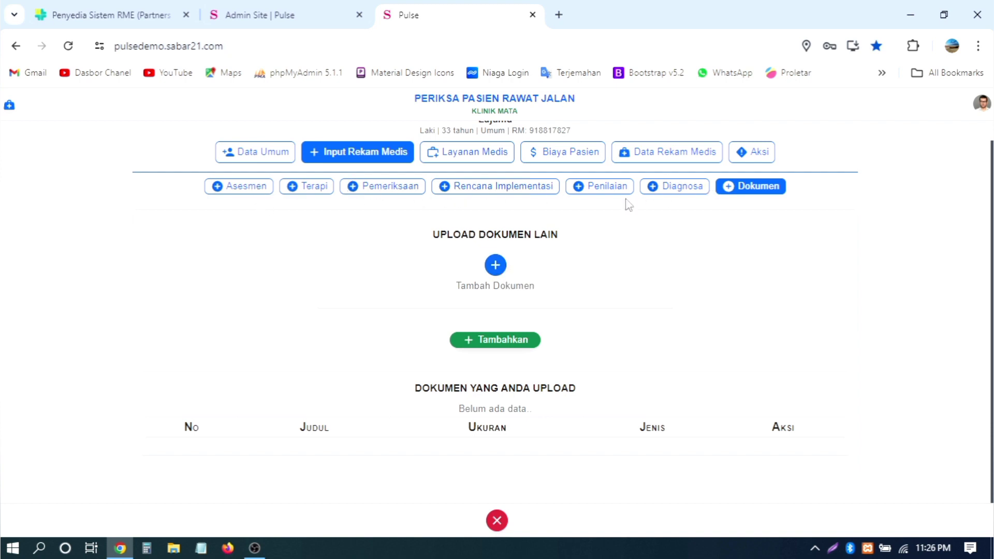
scroll(628, 204, "up", 1)
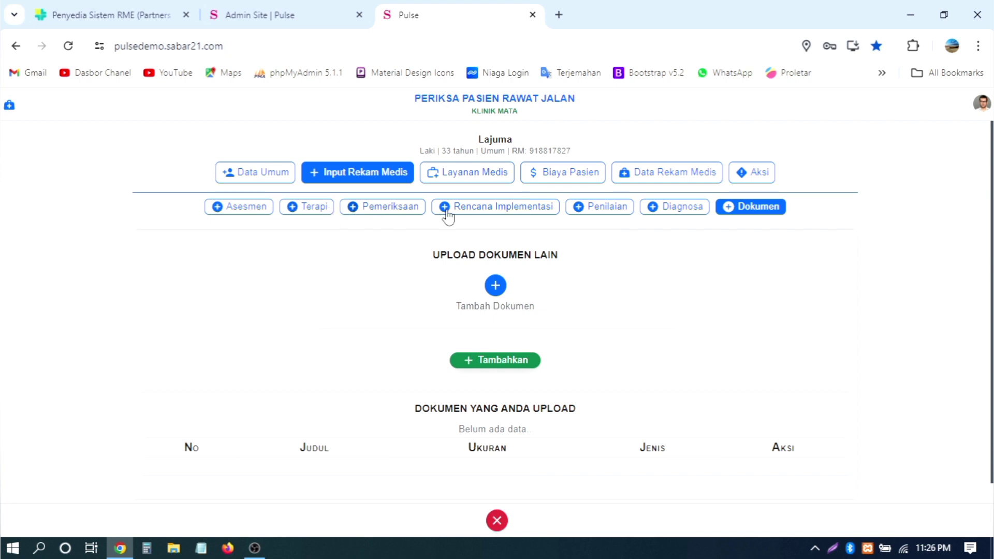
left_click(257, 209)
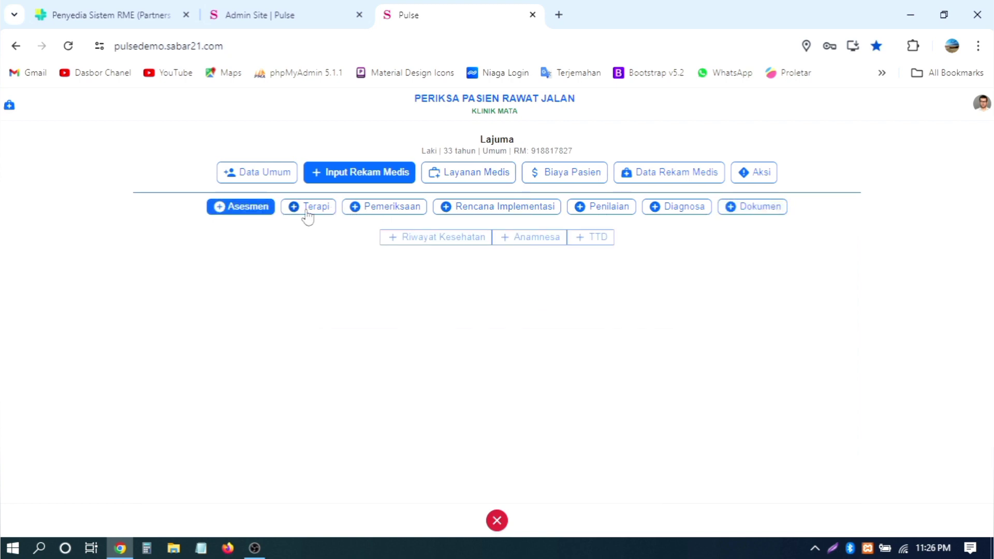
left_click(306, 210)
left_click(377, 210)
left_click(486, 207)
left_click(617, 210)
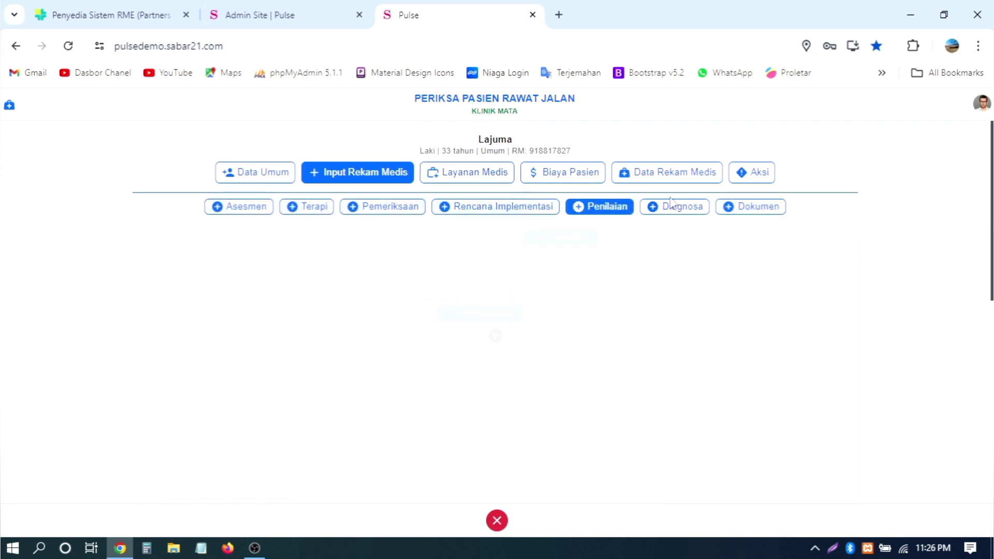
left_click(699, 206)
left_click(761, 206)
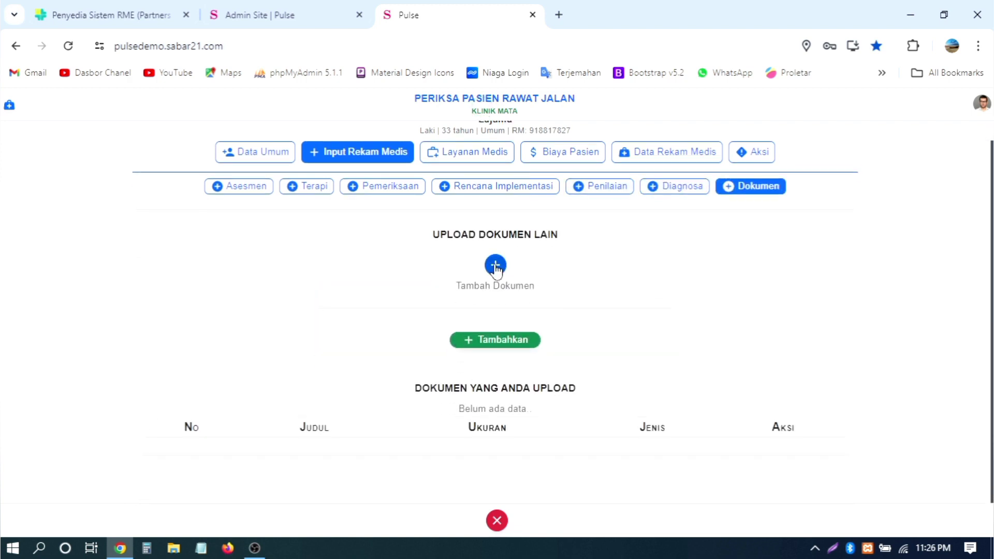
Step: Add an empty document slot with Tambah Dokumen, cancel the file picker, then go to Asesmen
left_click(496, 266)
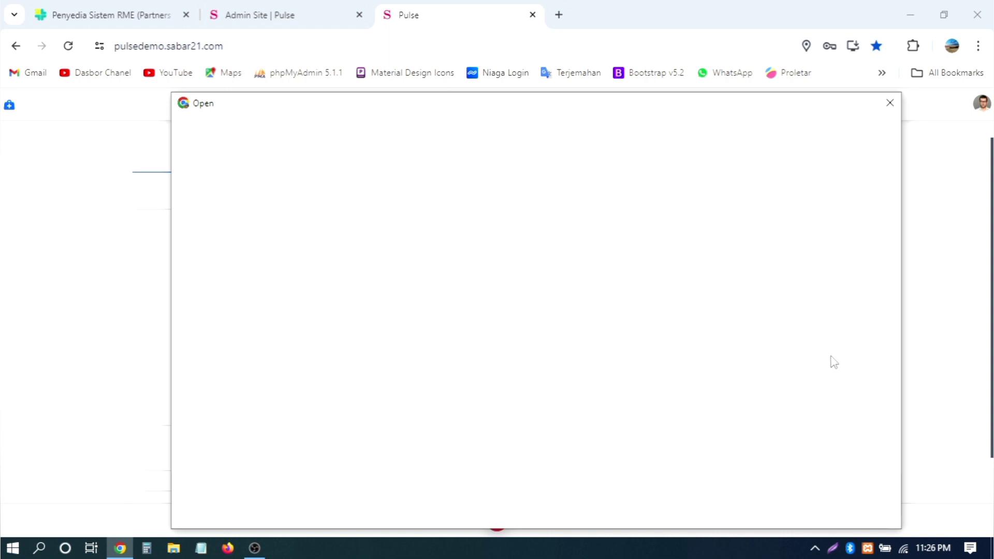
left_click(890, 103)
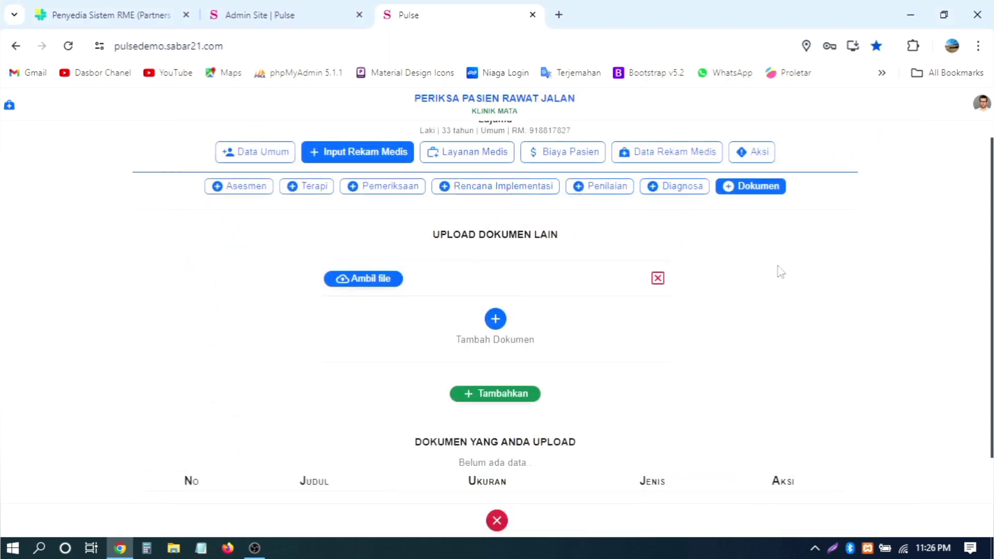
scroll(779, 279, "down", 1)
scroll(779, 280, "up", 2)
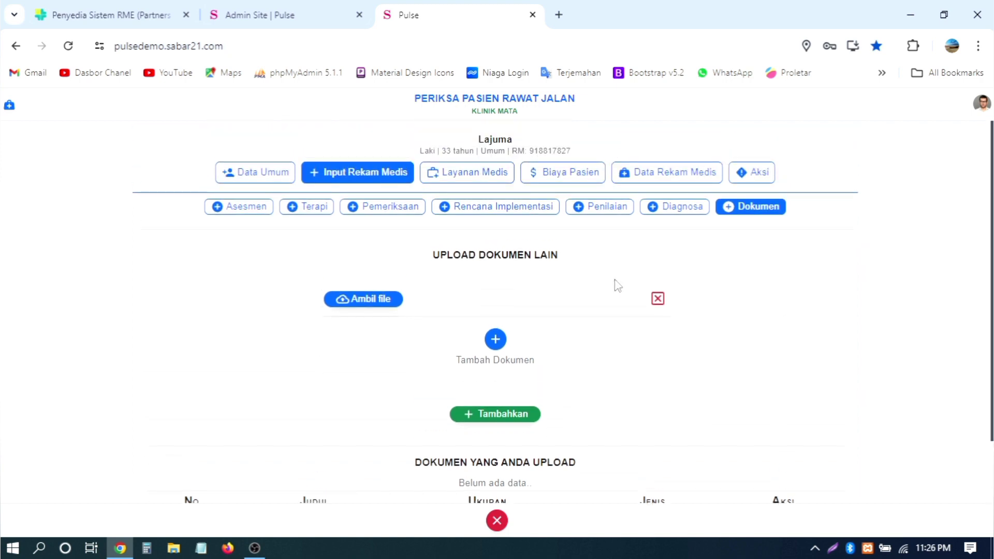
left_click(248, 209)
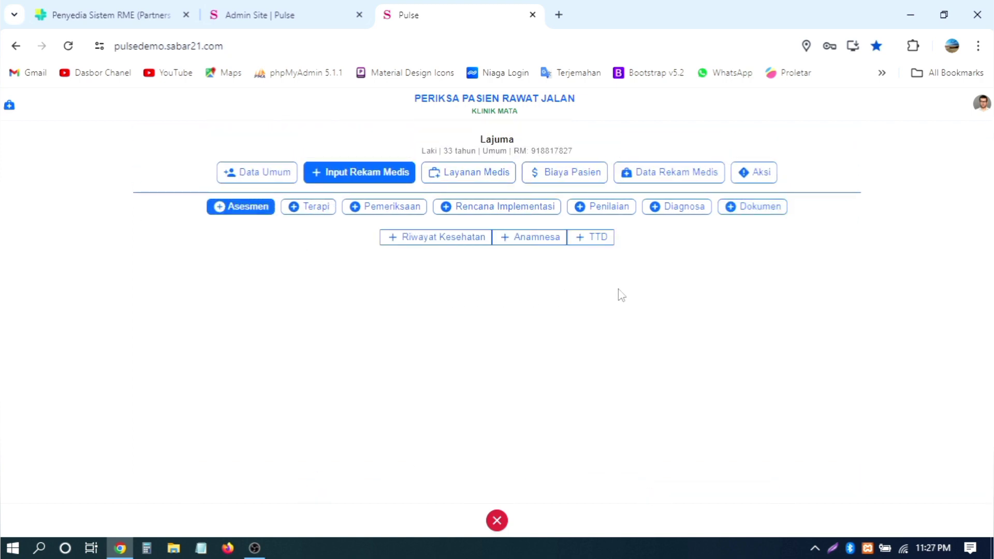
Step: In Riwayat Kesehatan, set the source to Auto - Pasien and mark no allergies or hospitalisation
left_click(467, 241)
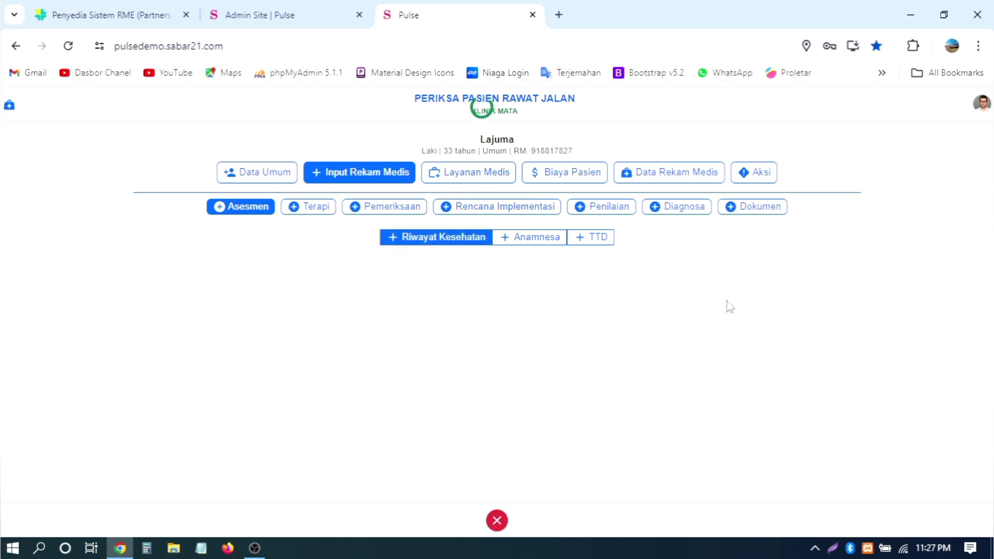
scroll(730, 307, "down", 2)
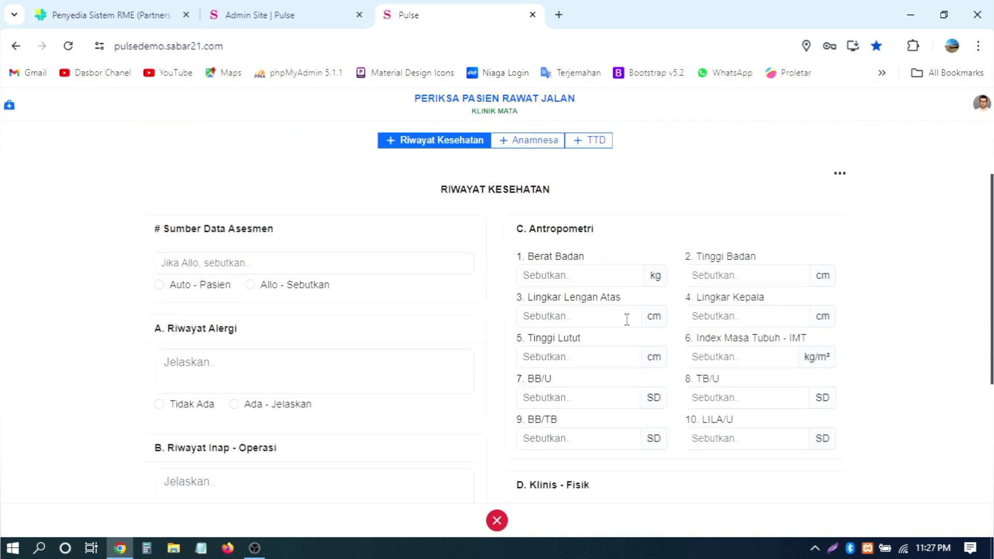
scroll(461, 244, "down", 2)
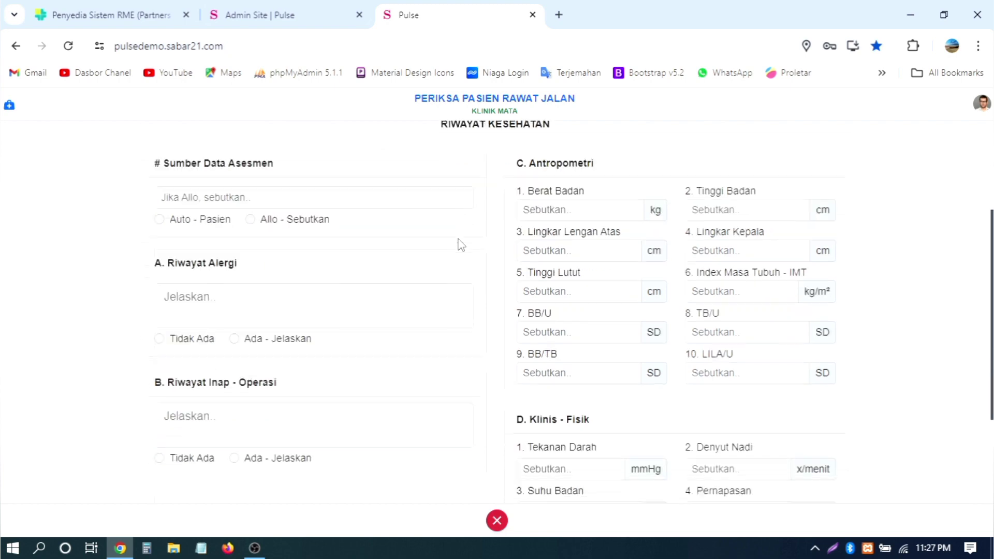
scroll(461, 244, "up", 4)
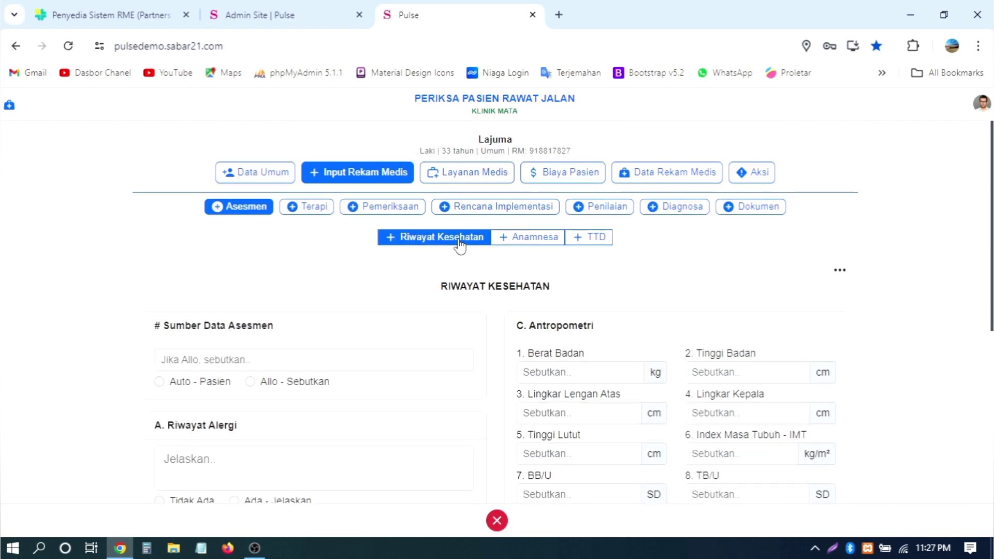
scroll(459, 244, "down", 2)
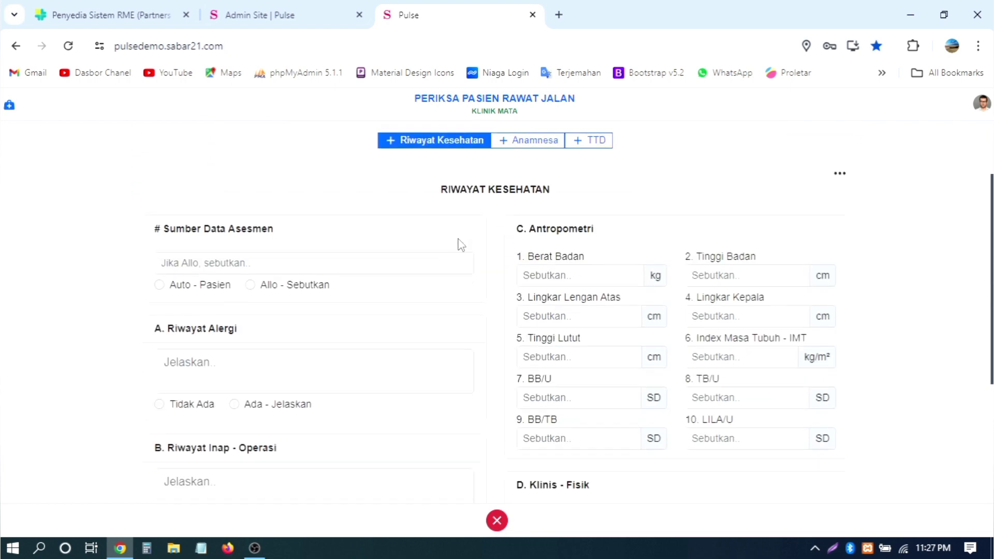
scroll(461, 244, "down", 4)
scroll(461, 245, "up", 4)
left_click(222, 286)
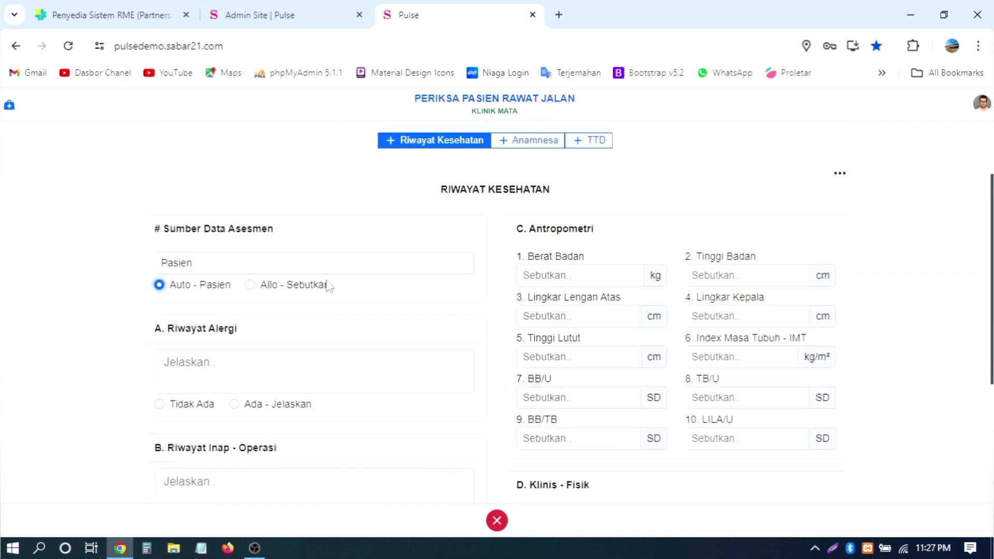
scroll(348, 264, "down", 2)
left_click(269, 275)
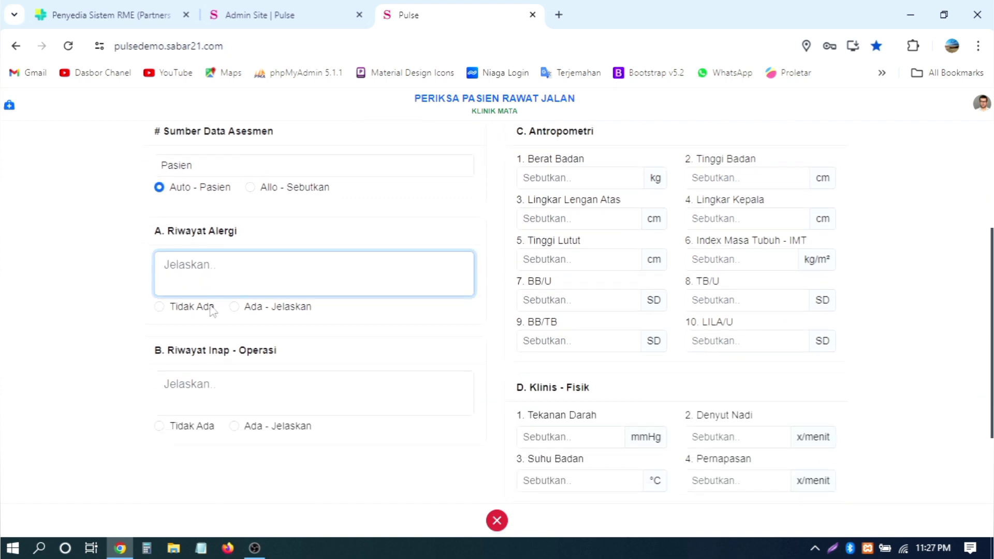
left_click(210, 308)
scroll(310, 314, "down", 2)
left_click(206, 330)
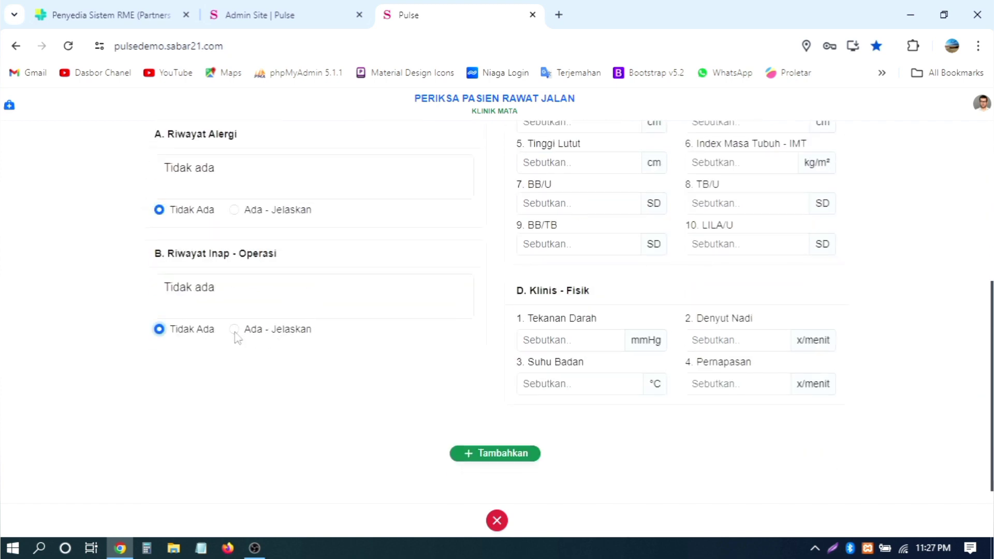
scroll(615, 267, "up", 1)
scroll(615, 266, "up", 4)
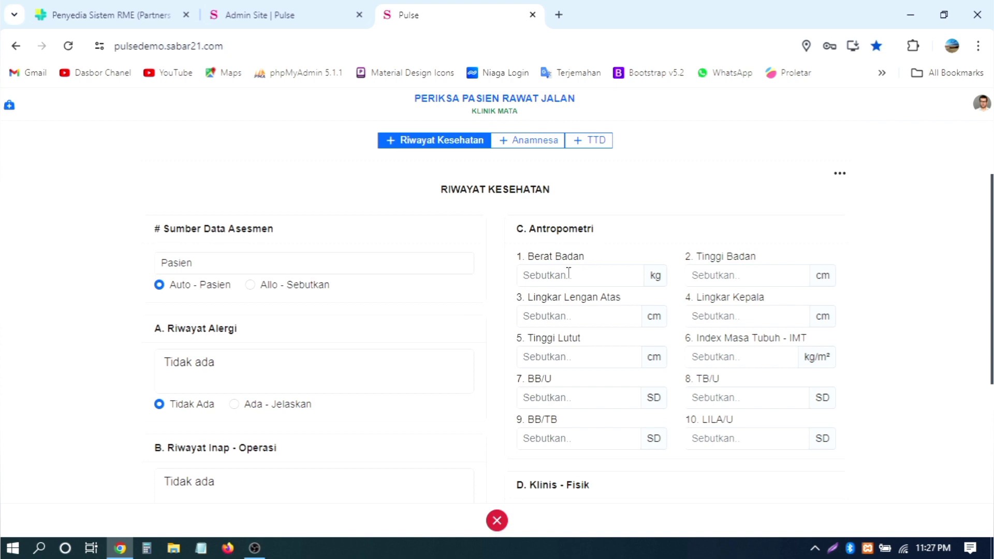
Step: Enter anthropometry: weight 67 kg, height 170 cm, upper arm 23, head circumference 45
left_click(569, 273)
left_click(582, 310)
left_click(750, 275)
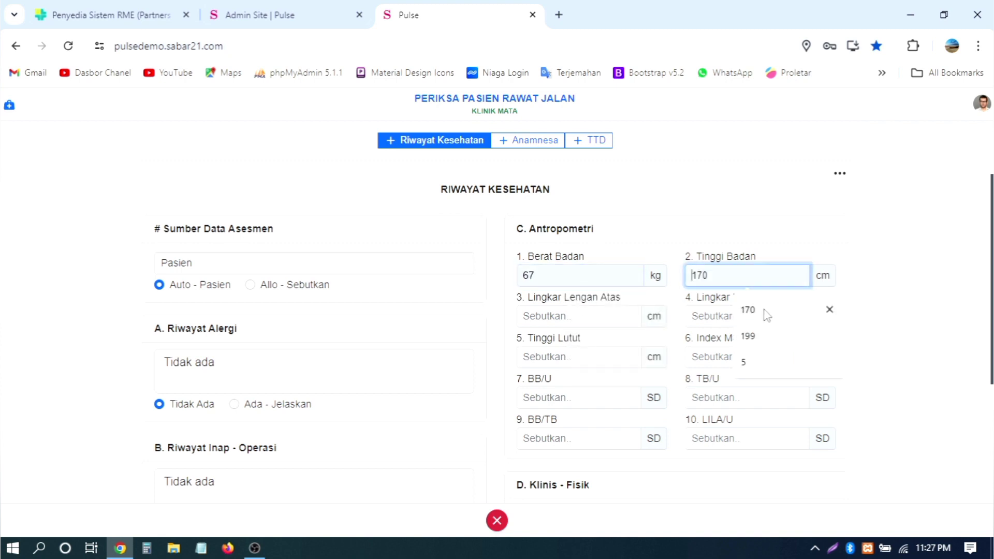
left_click(766, 315)
scroll(569, 221, "down", 2)
left_click(564, 222)
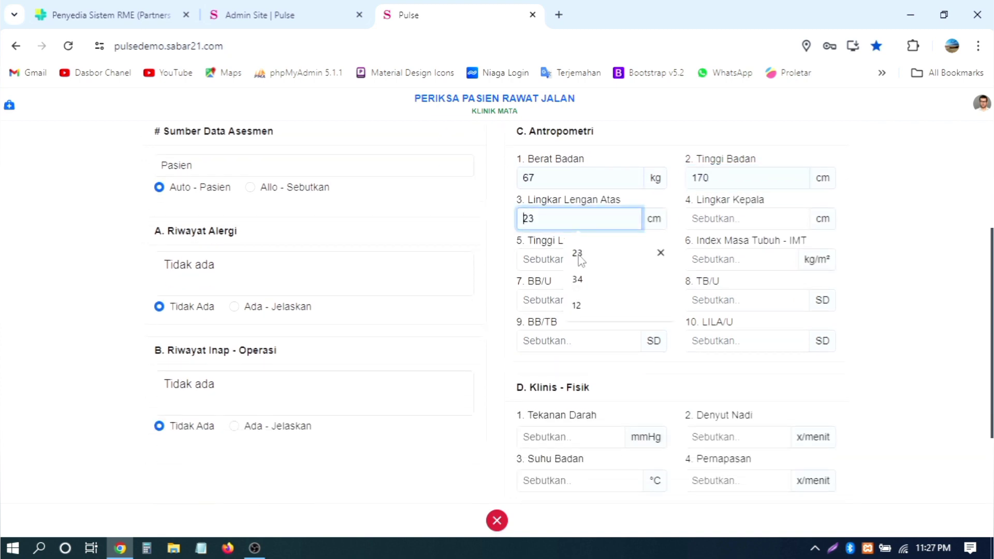
left_click(577, 255)
left_click(717, 224)
left_click(745, 254)
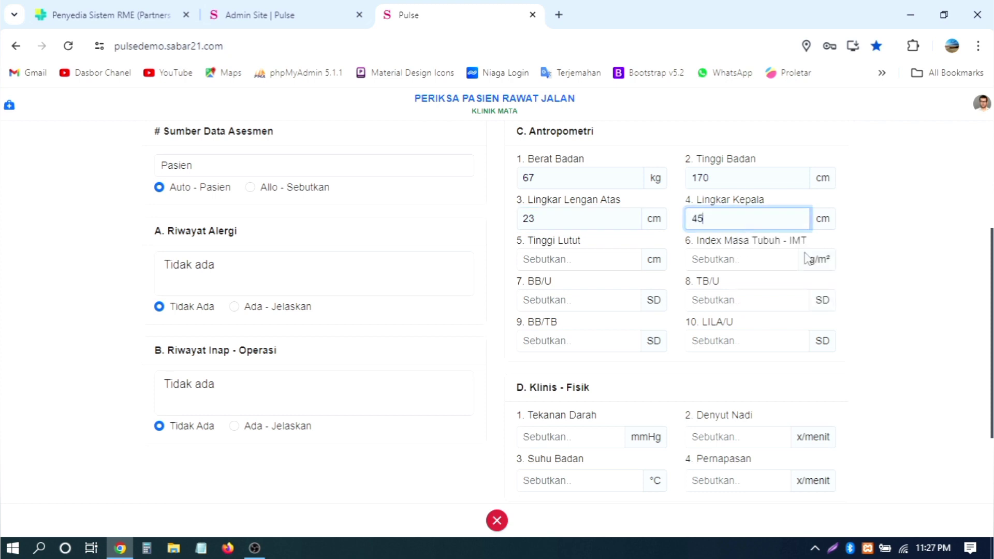
scroll(824, 254, "down", 2)
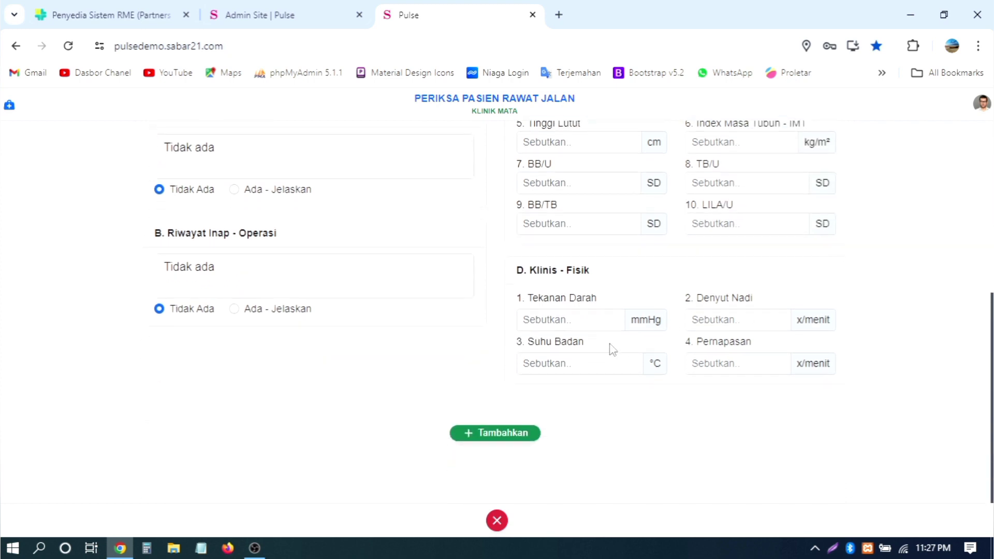
Step: Enter vitals (blood pressure 34, pulse 65, temperature 30, respiration 57) and save the form
left_click(573, 319)
left_click(582, 352)
left_click(751, 320)
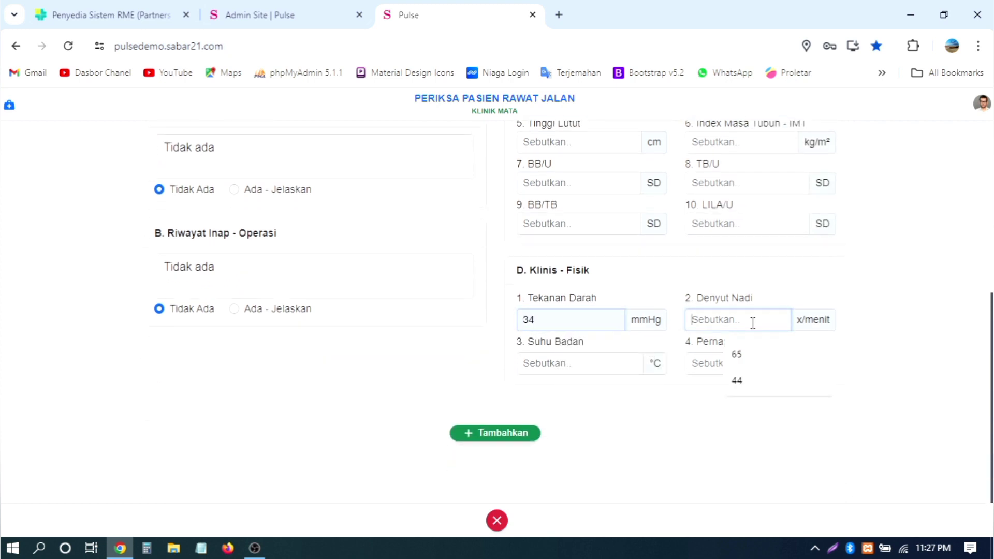
left_click(754, 355)
left_click(608, 366)
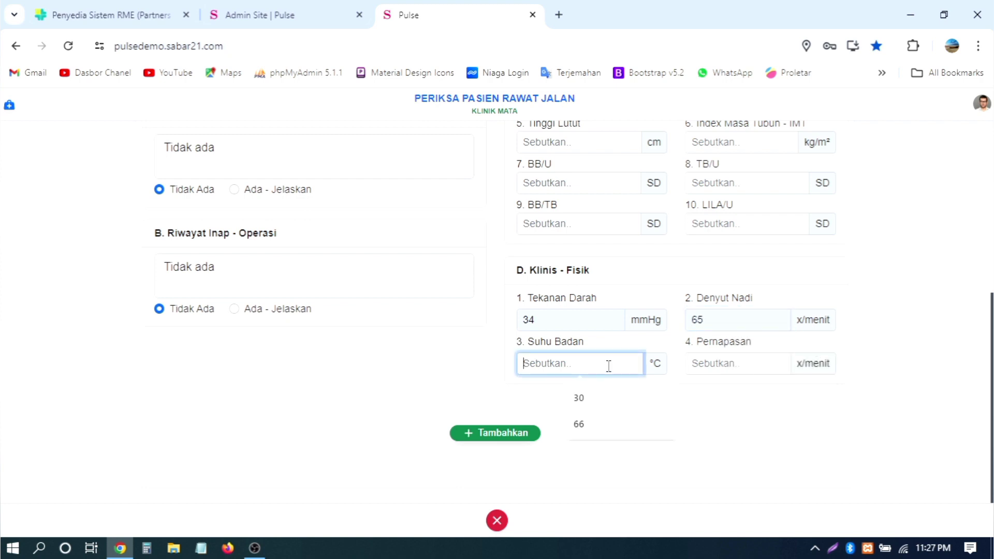
left_click(595, 397)
left_click(714, 364)
left_click(737, 399)
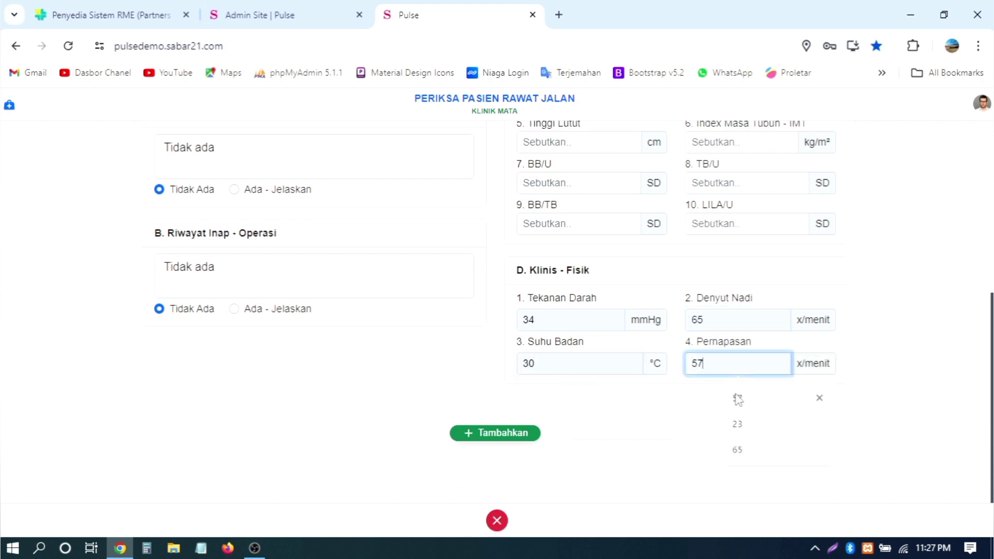
left_click(486, 435)
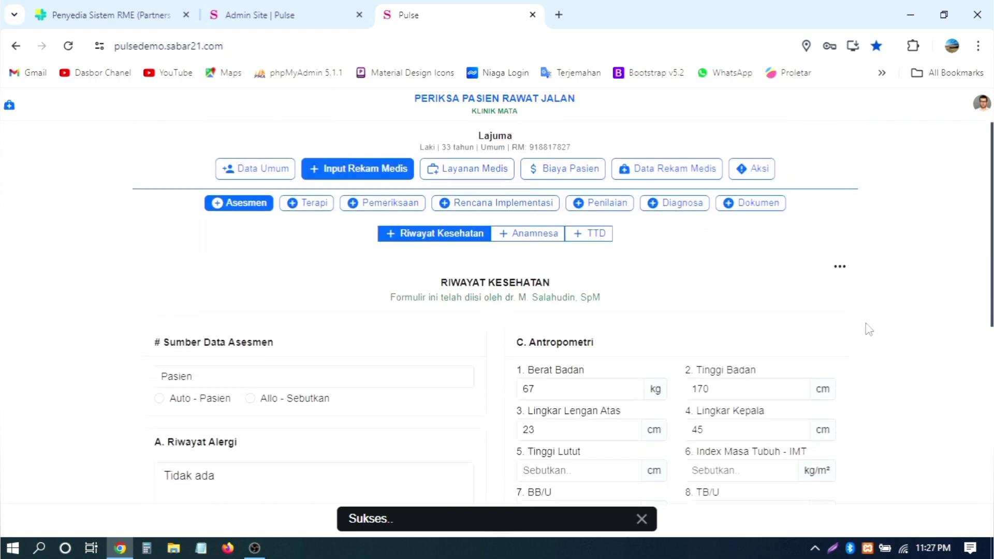
left_click(528, 238)
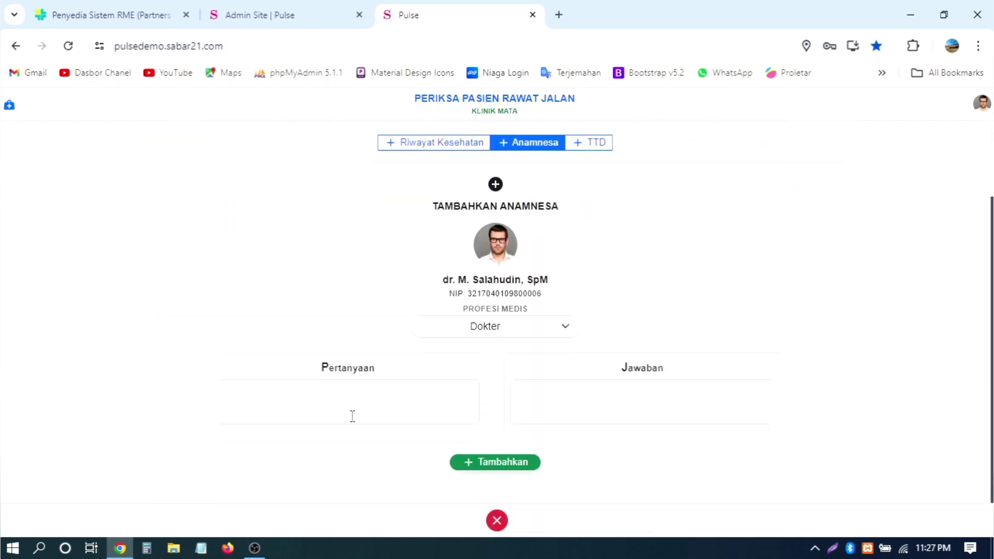
Step: Recheck the saved Riwayat Kesehatan form, then return to Anamnesa's question field
left_click(430, 150)
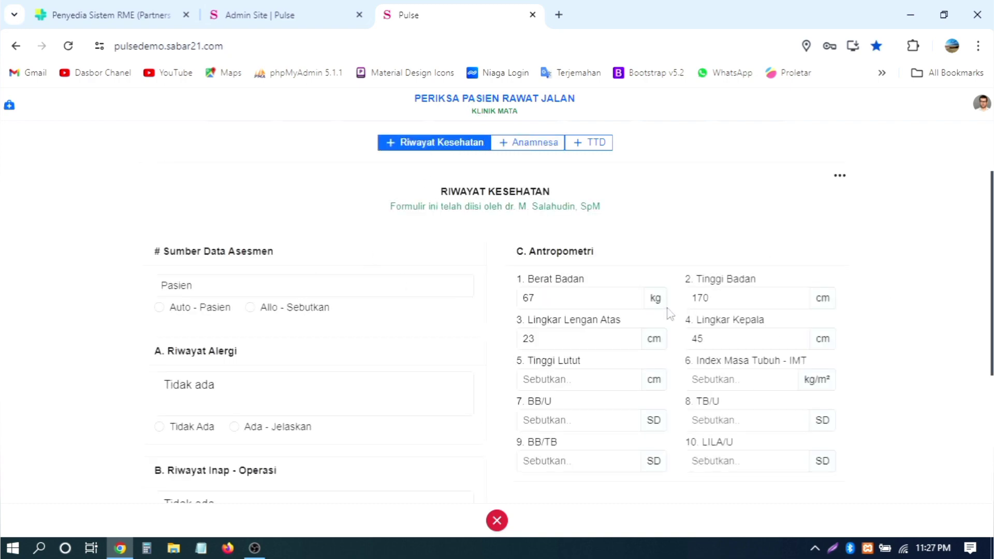
scroll(666, 311, "down", 4)
scroll(665, 311, "up", 6)
left_click(535, 238)
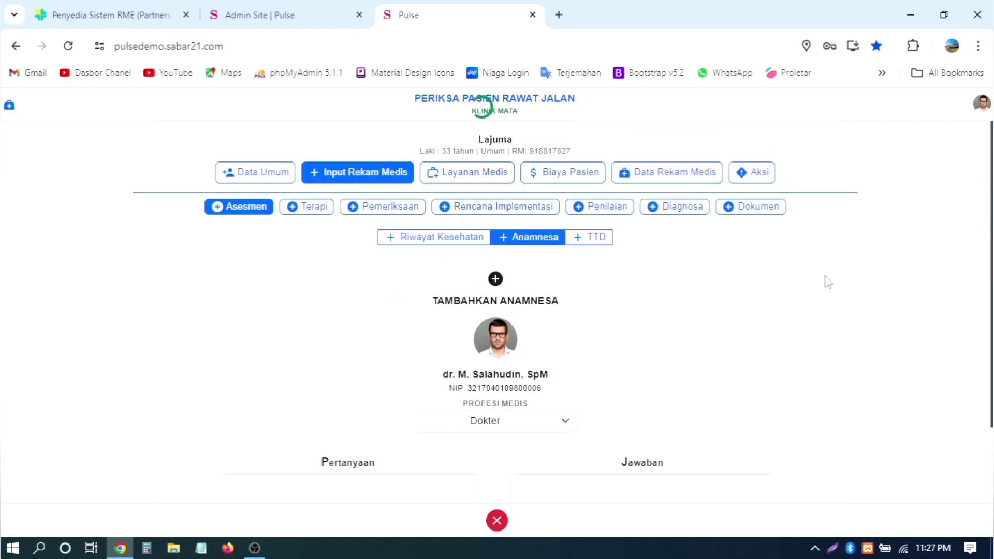
scroll(825, 282, "down", 2)
left_click(433, 403)
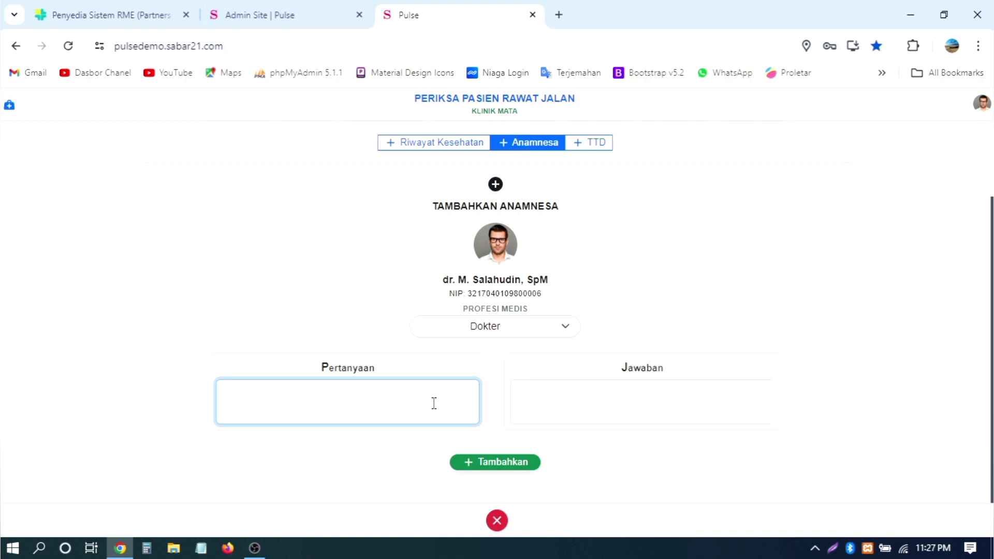
left_click(435, 145)
scroll(427, 337, "down", 5)
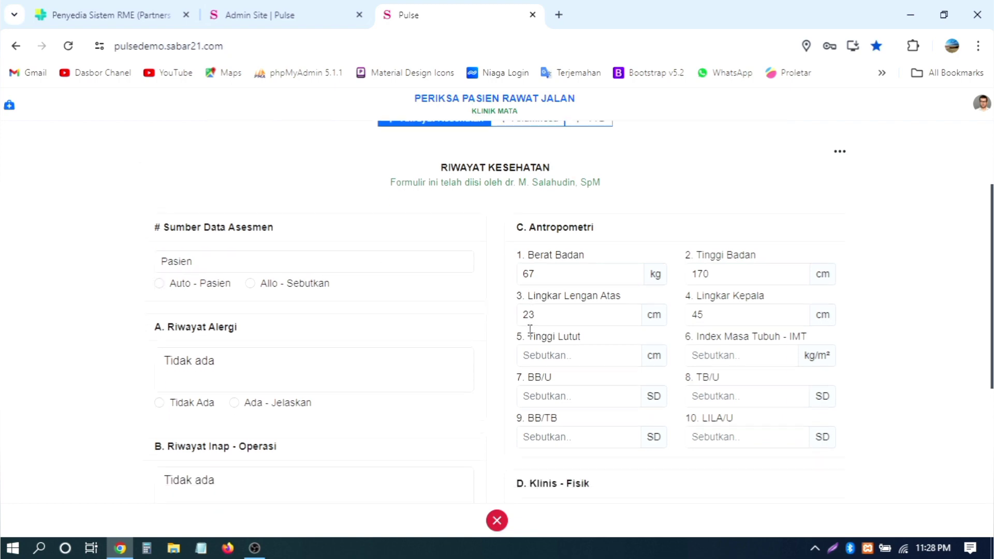
scroll(581, 362, "up", 6)
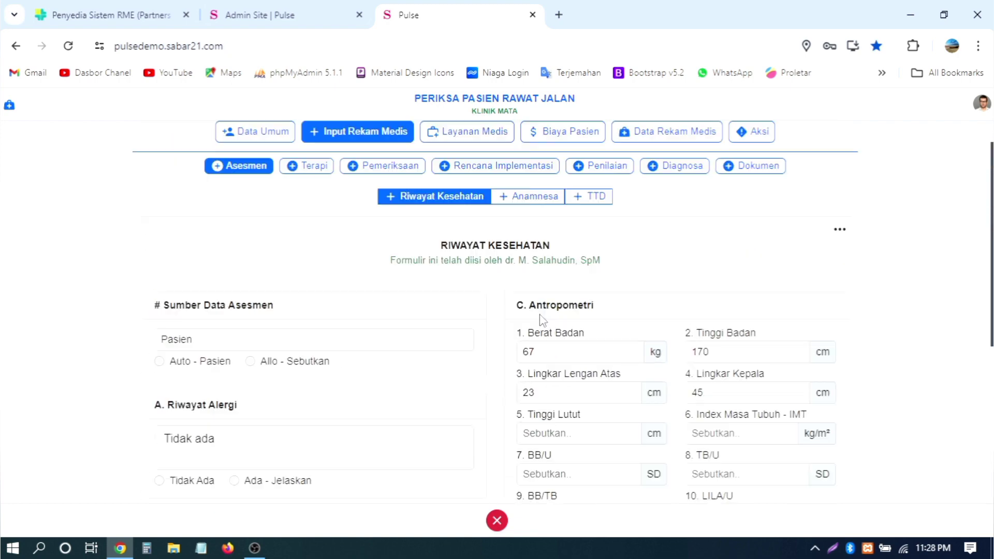
left_click(528, 197)
scroll(564, 423, "down", 1)
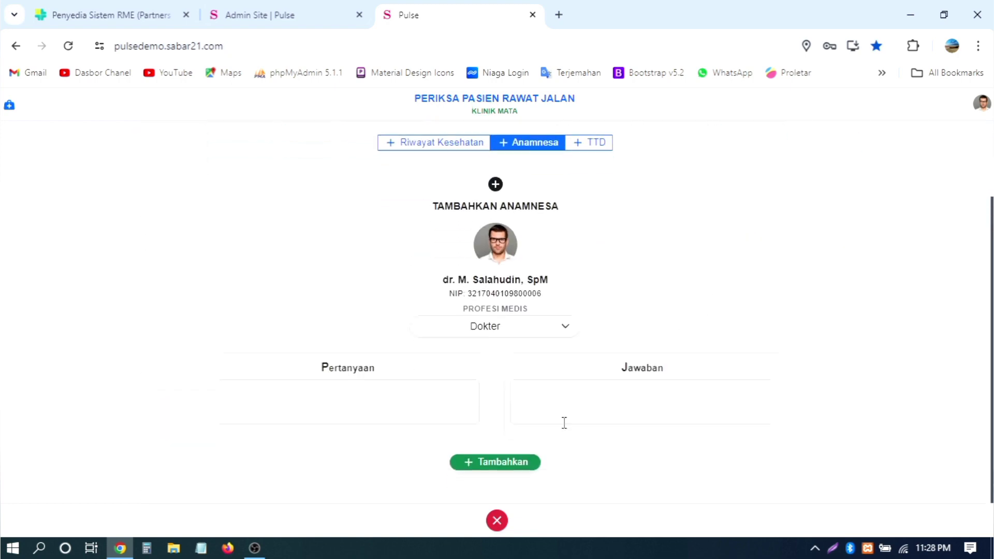
left_click(431, 401)
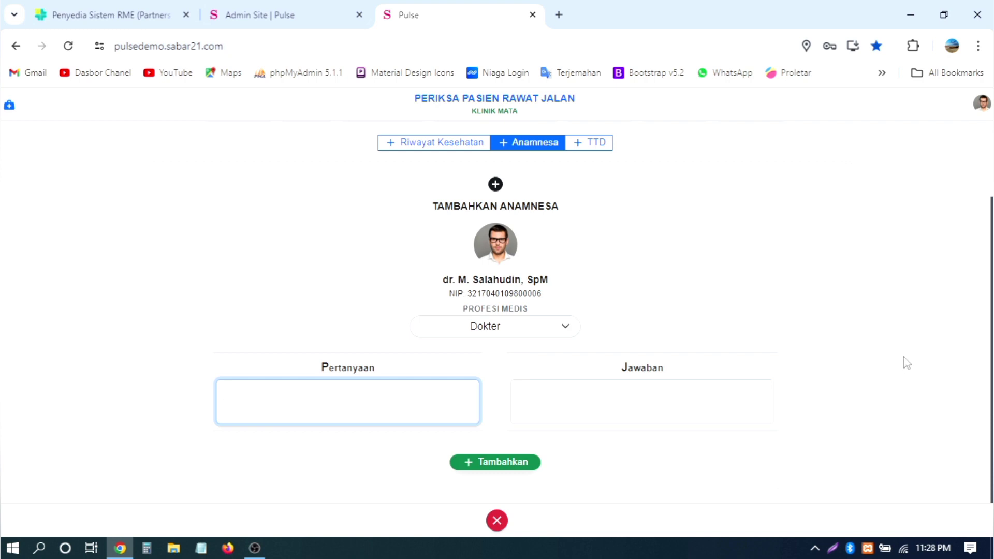
left_click(626, 398)
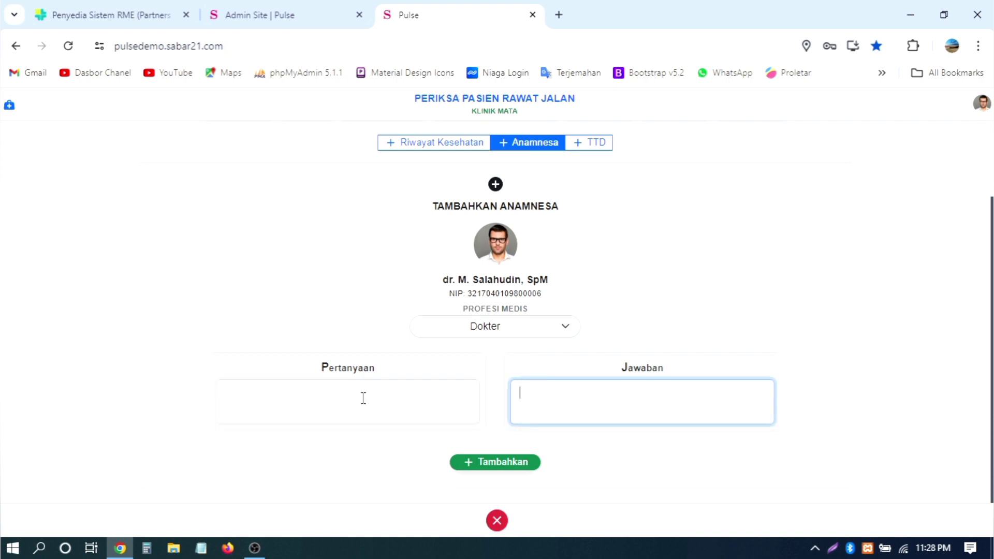
left_click(360, 397)
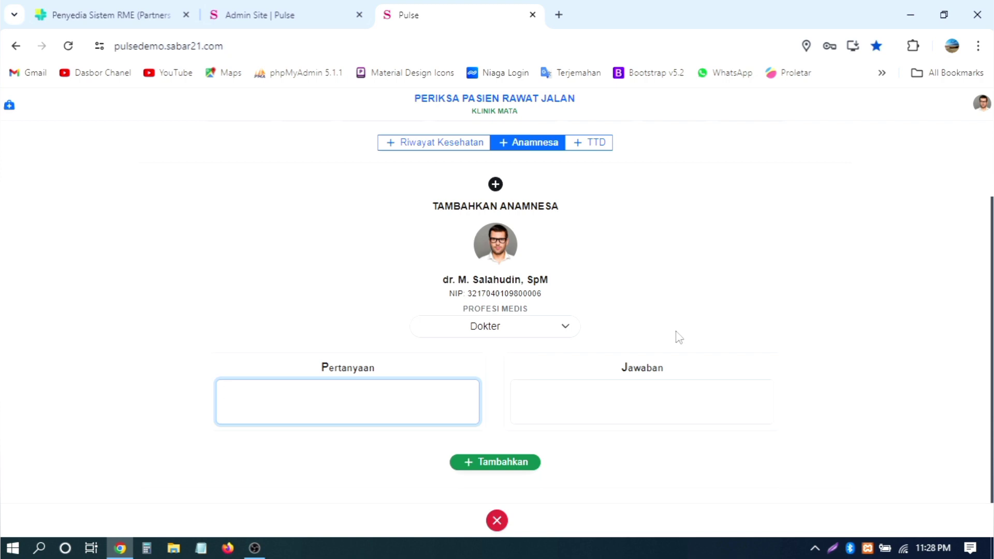
Step: Add the anamnesis question 'Kebiasaan pasien?' with the answer 'merokok'
type("Kebiasaan pasien?")
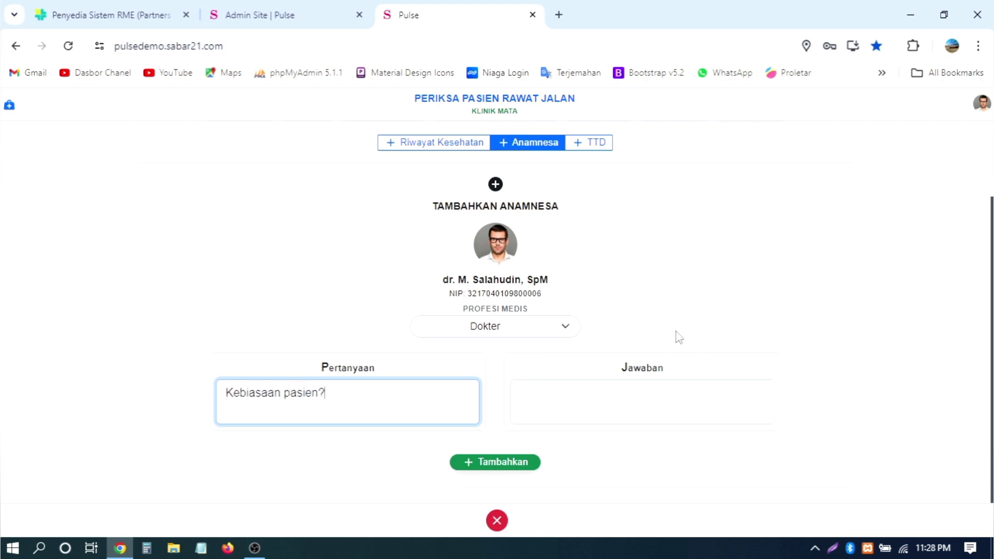
key("Tab")
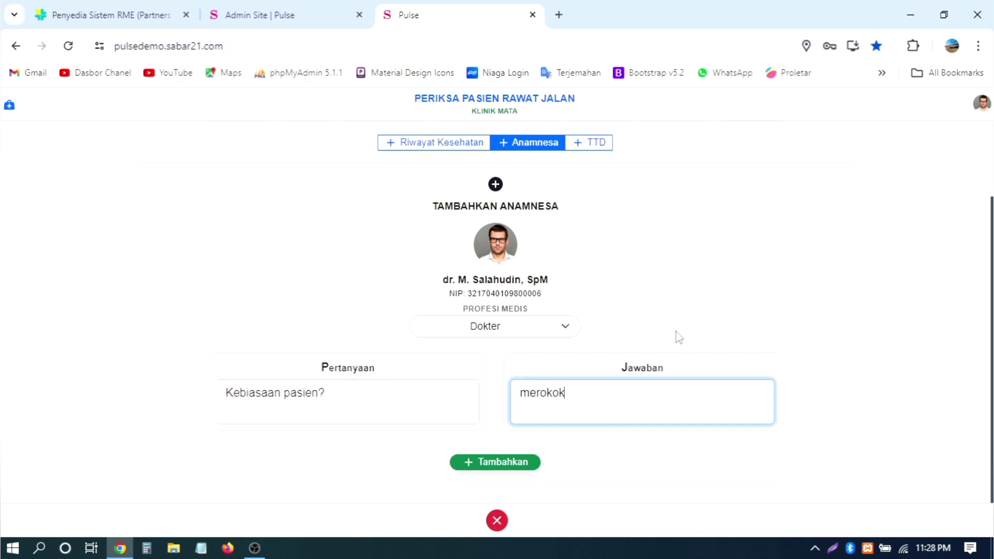
left_click(513, 464)
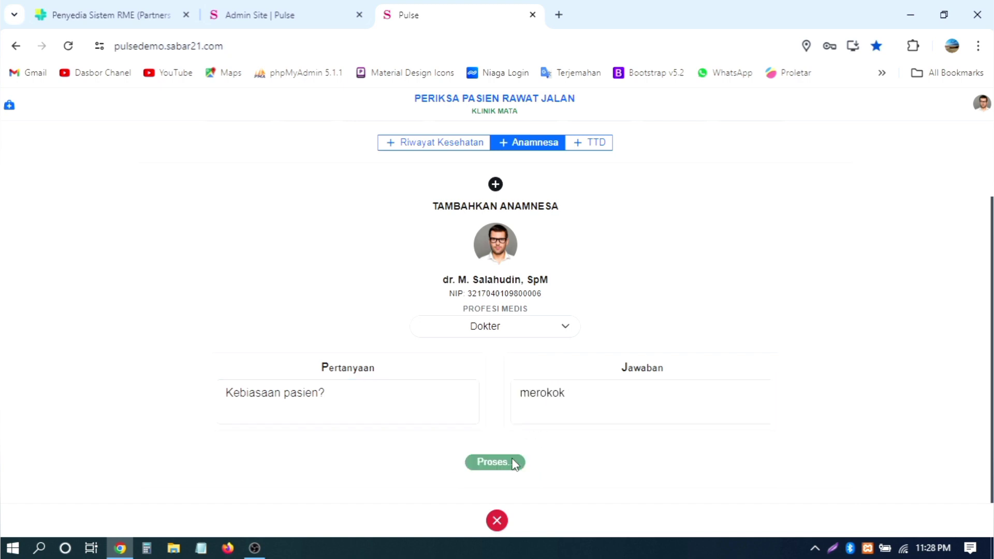
Step: Edit the 'Kebiasaan pasien?' entry and save it unchanged with Perbarui
scroll(455, 505, "down", 2)
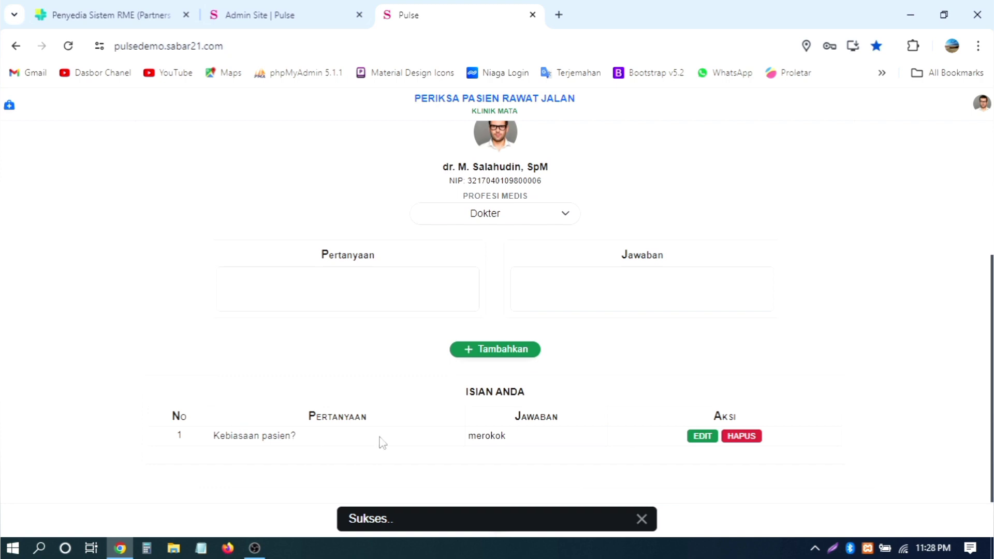
left_click(694, 437)
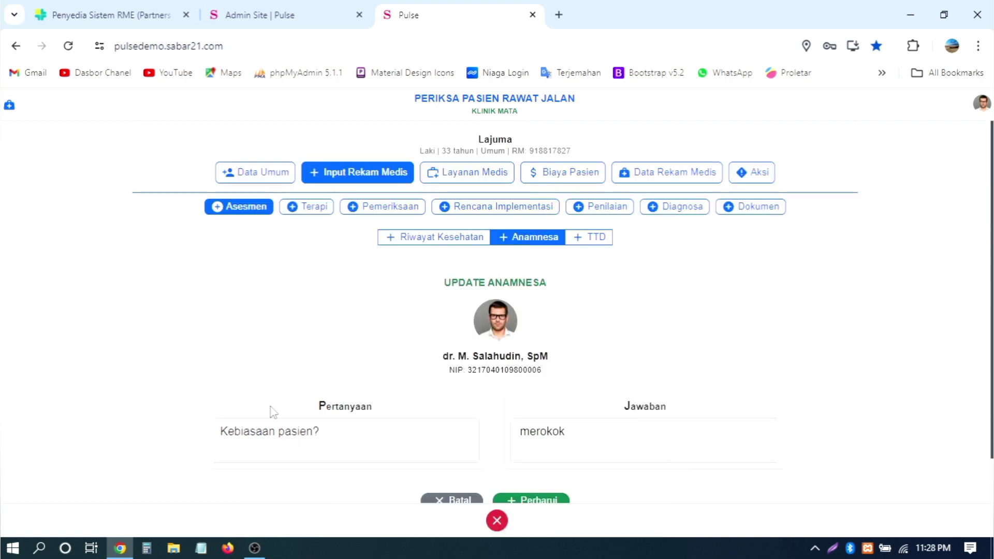
scroll(290, 419, "down", 1)
left_click(361, 383)
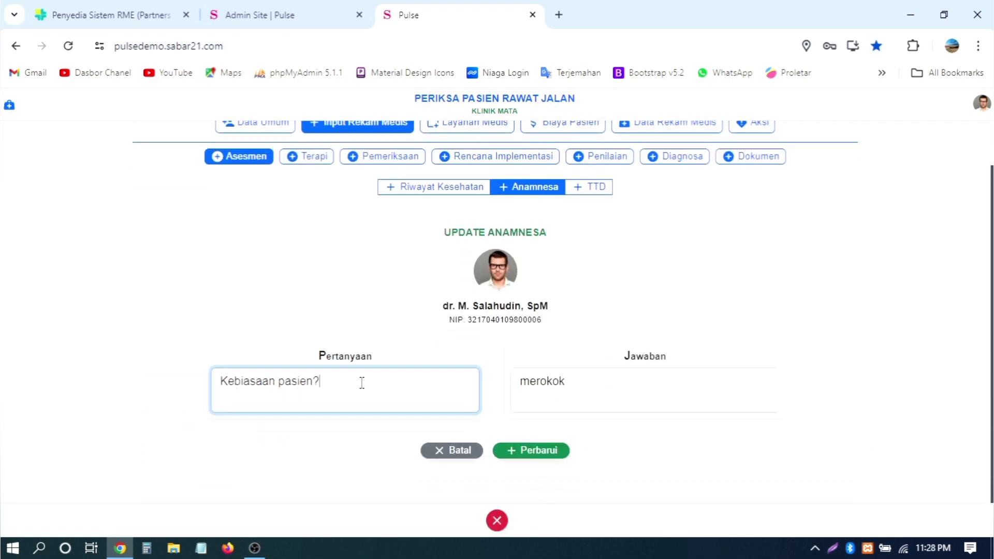
left_click(530, 451)
Step: Switch focus back and forth between the empty question and answer fields
scroll(753, 366, "down", 3)
left_click(355, 293)
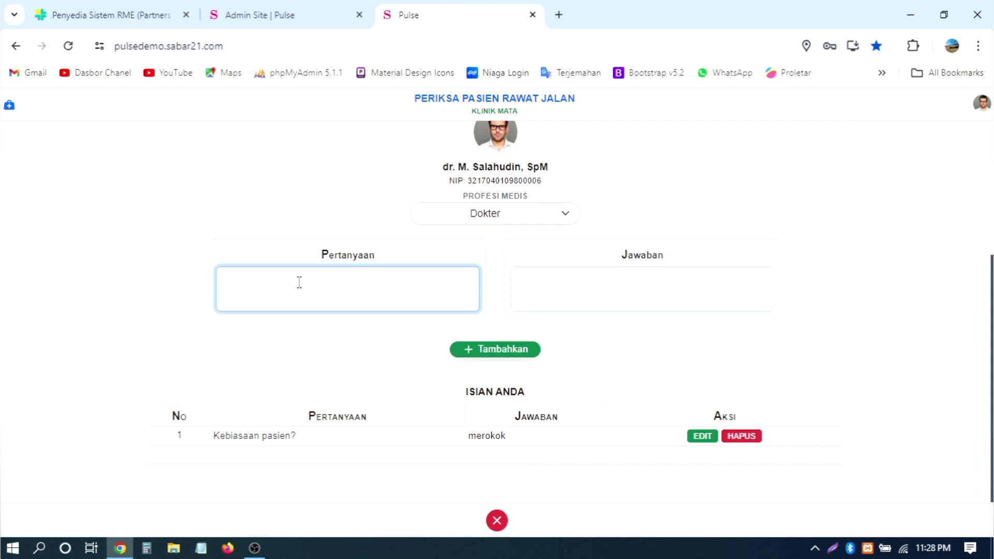
left_click(629, 295)
left_click(335, 293)
left_click(643, 295)
left_click(344, 290)
left_click(697, 293)
left_click(355, 284)
scroll(771, 284, "up", 4)
scroll(772, 284, "down", 4)
scroll(765, 283, "up", 4)
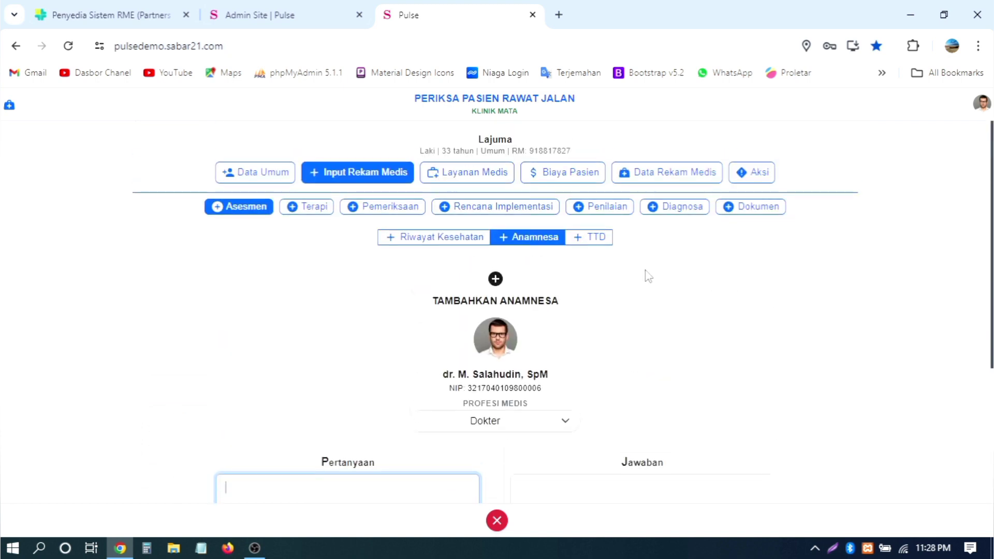
Step: On the TTD page, sign the assessment as the attending DPJP doctor
left_click(437, 244)
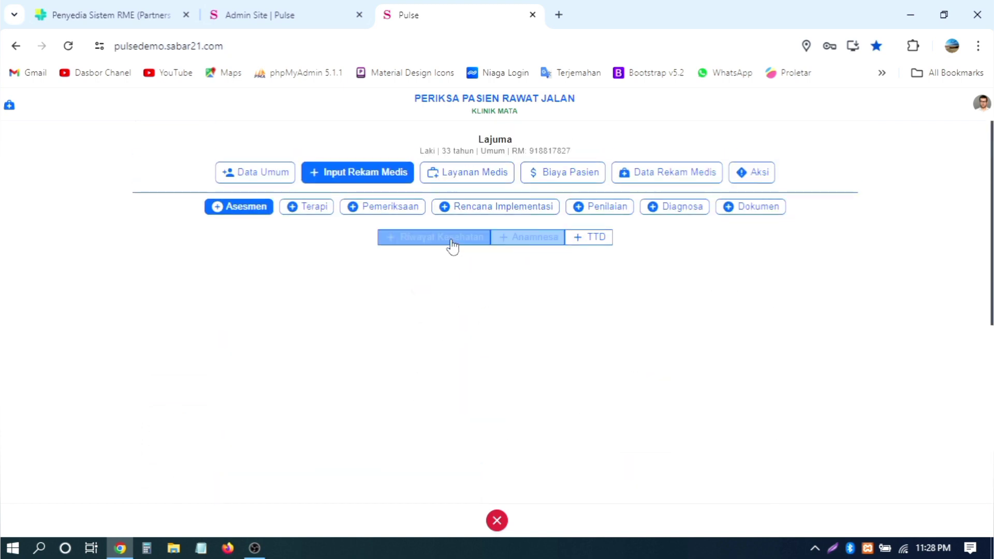
left_click(593, 241)
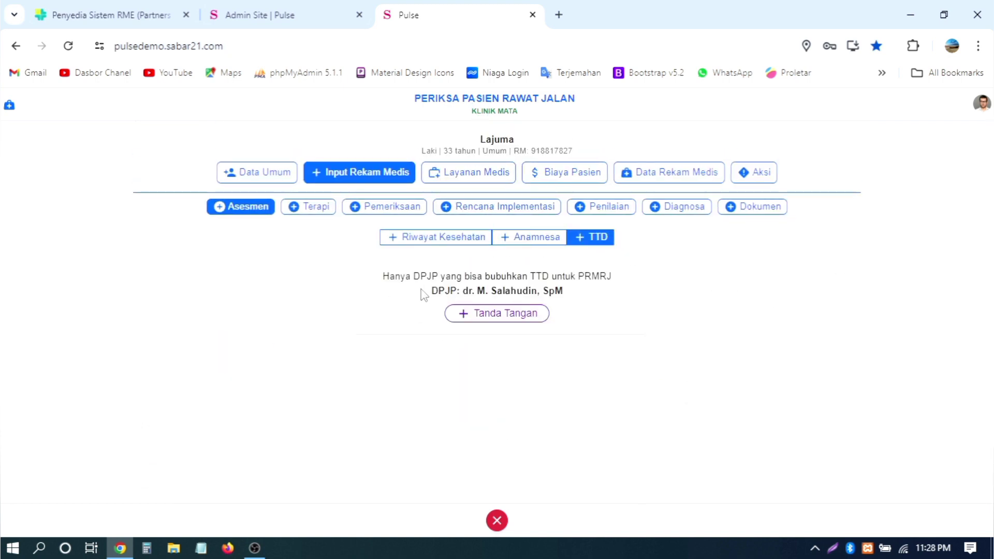
left_click_drag(383, 276, 619, 292)
left_click(590, 303)
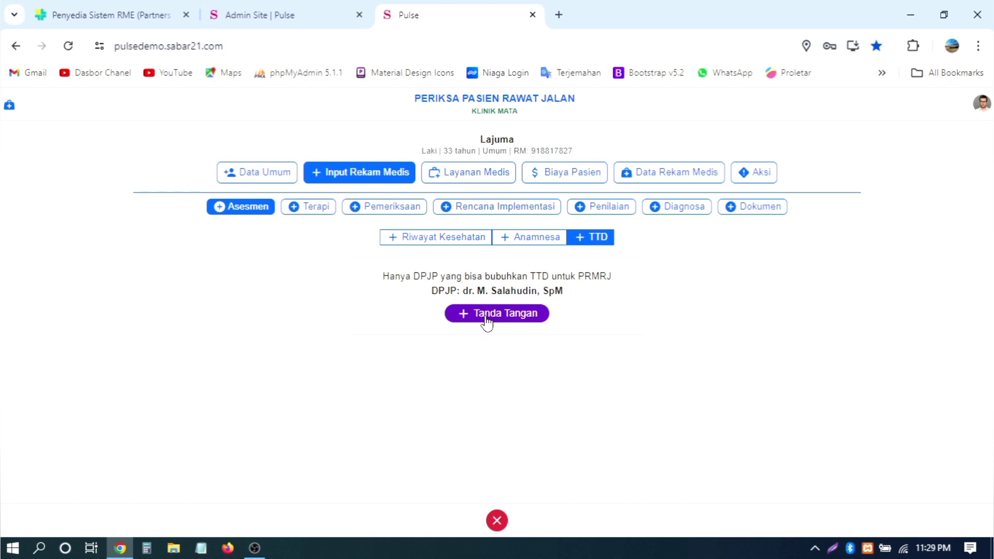
left_click(486, 318)
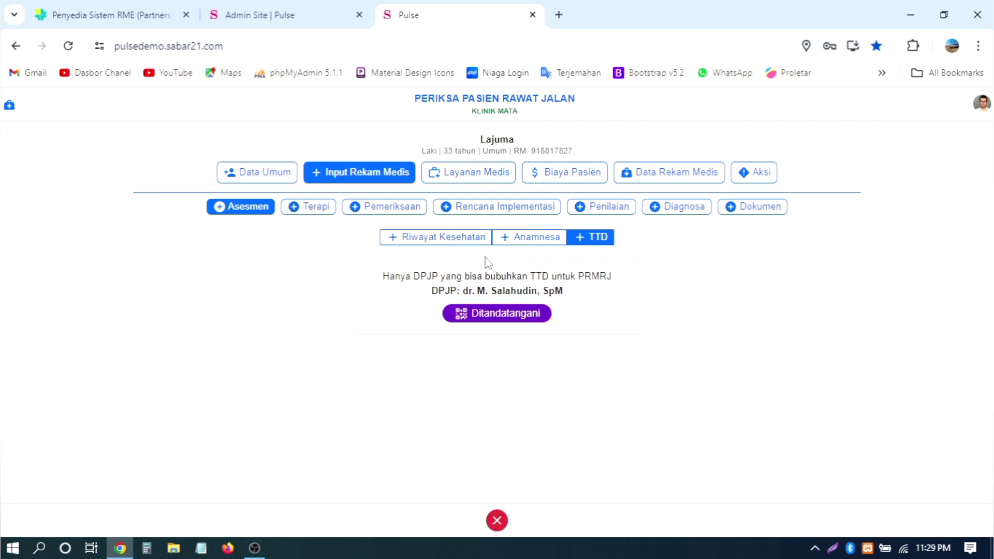
Step: Review Riwayat Kesehatan and Anamnesa, then return to the signed TTD page
left_click(444, 239)
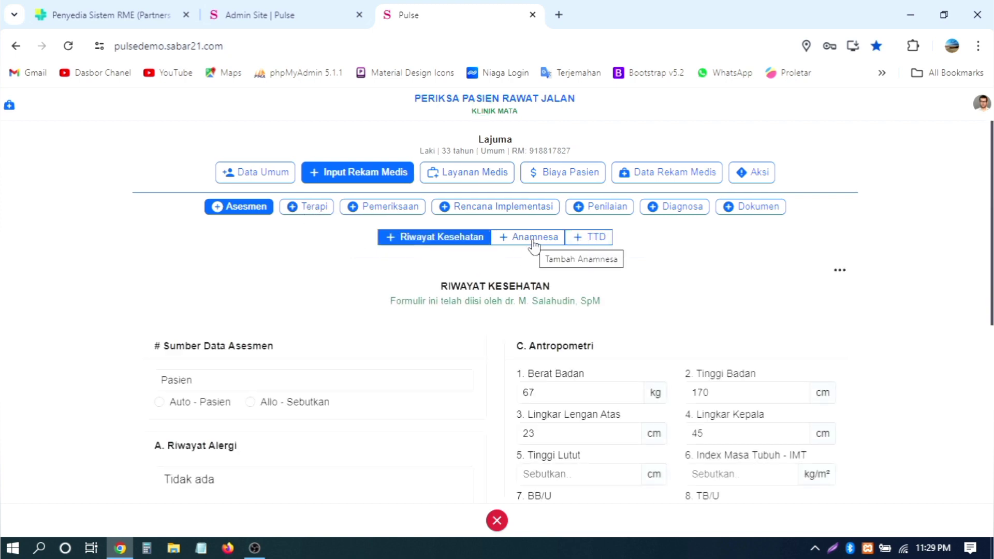
left_click(533, 239)
left_click(604, 239)
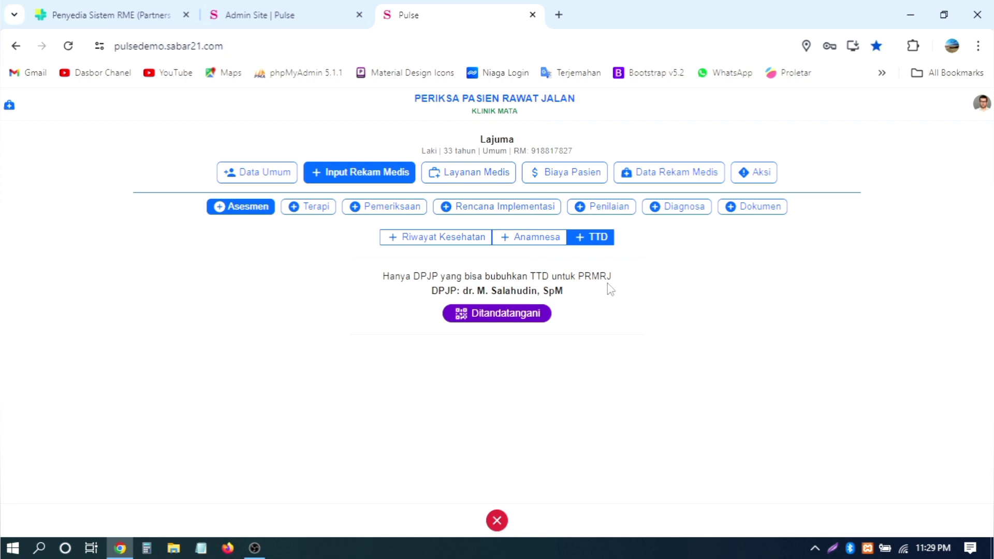
Step: Under Terapi, start a Paracematol prescription with quantity 2 saset and dose 200 mg
left_click(317, 209)
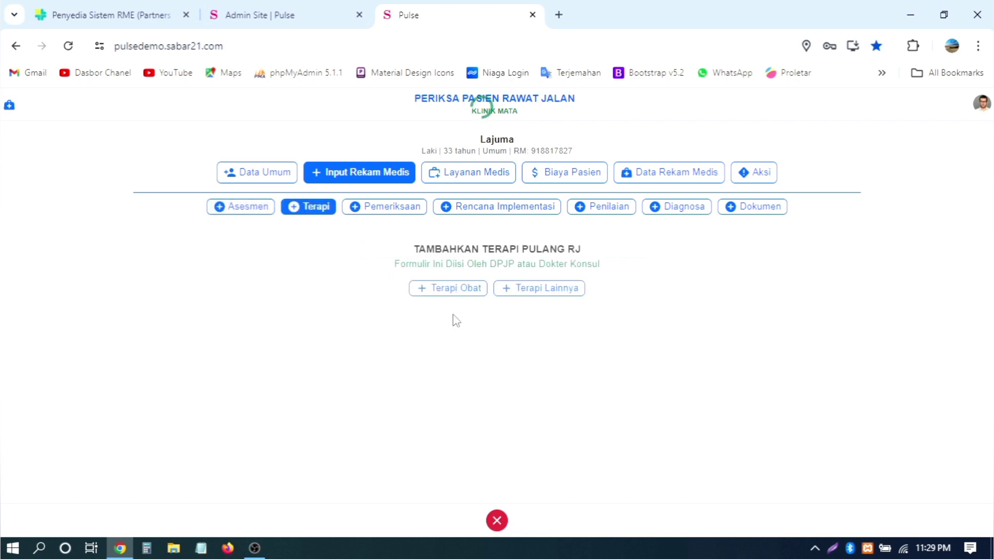
left_click(439, 289)
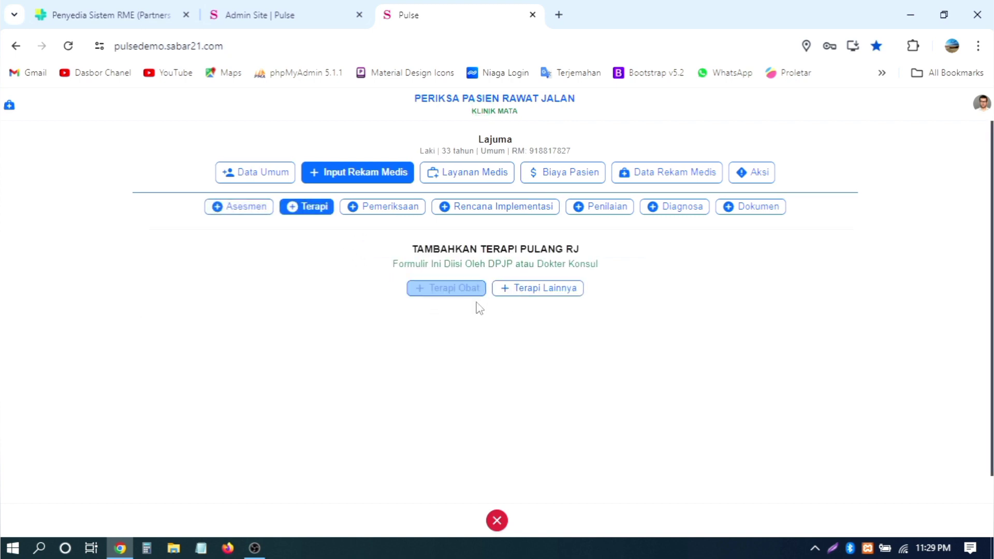
scroll(673, 295, "down", 1)
left_click(235, 319)
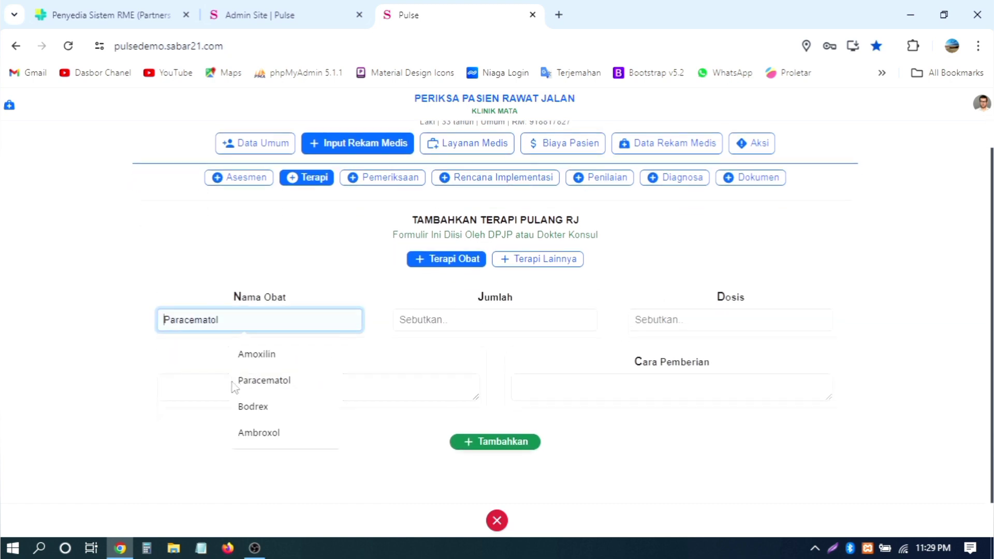
left_click(323, 379)
left_click(492, 318)
left_click(502, 354)
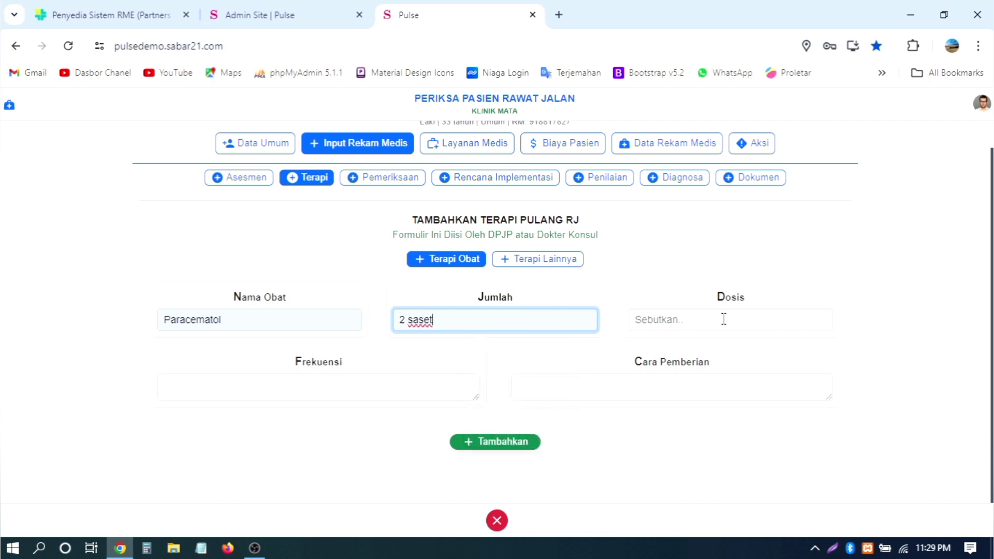
left_click(723, 319)
left_click(730, 353)
Step: Give Paracematol frequency '2x sehari' and administration 'sebelum makan', then add it
left_click(347, 389)
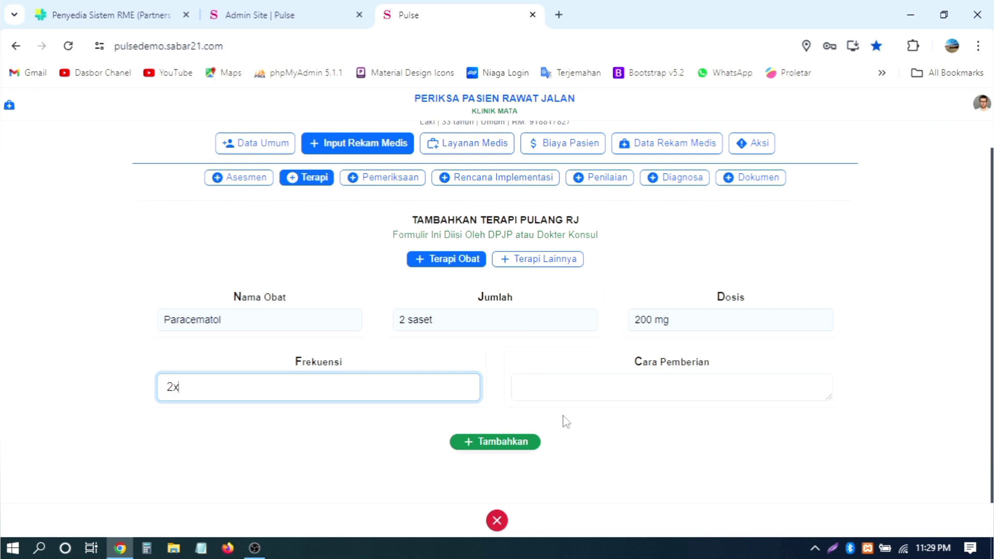
type("2x sehari")
key("Tab")
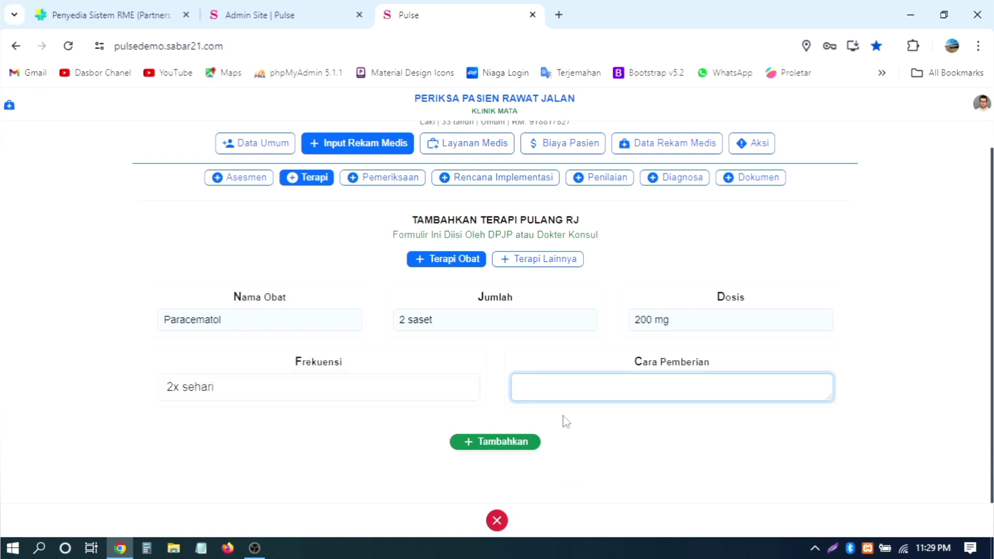
type("sebelum kana-")
key("ctrl+minus")
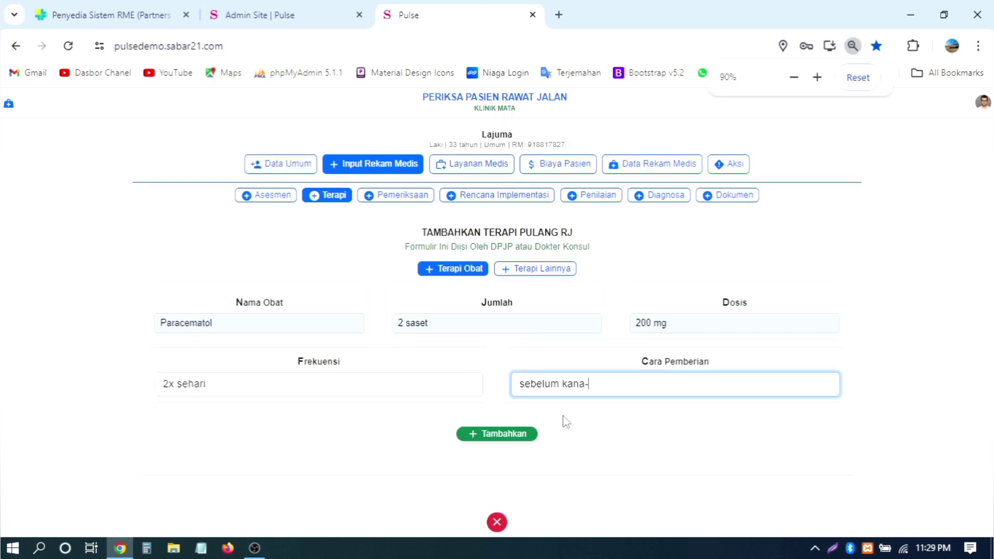
type("kana")
key("BackSpace")
key("BackSpace")
key("BackSpace")
key("BackSpace")
type("mak")
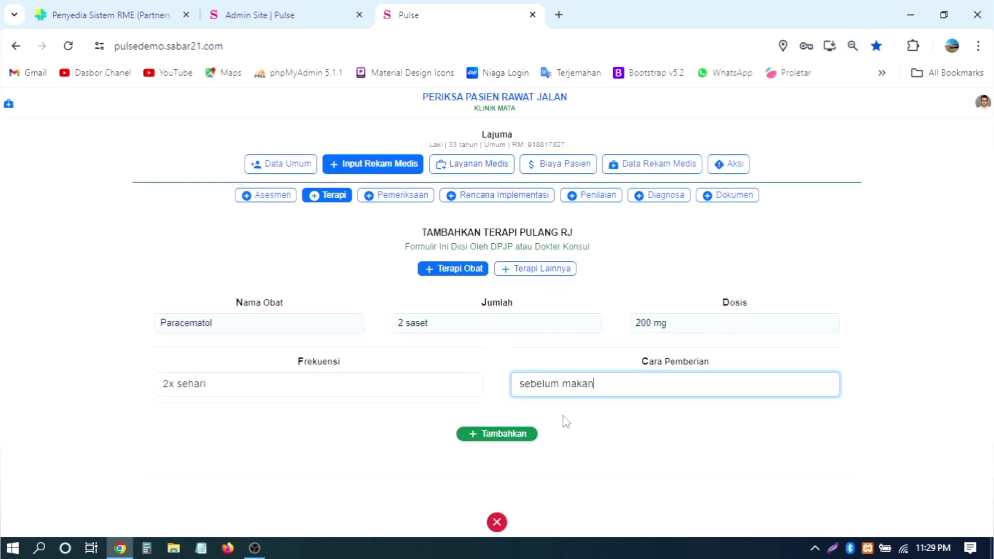
type("an")
left_click(526, 435)
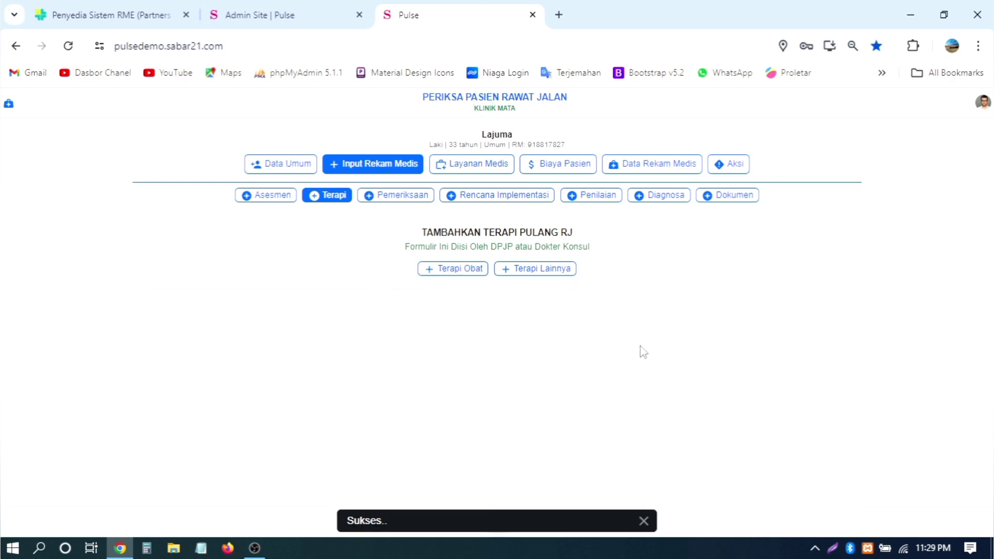
Step: Add Amoxilin: 2 saset, 200 mg, frequency '23 sehari', administration 'setelah maka'
left_click(473, 272)
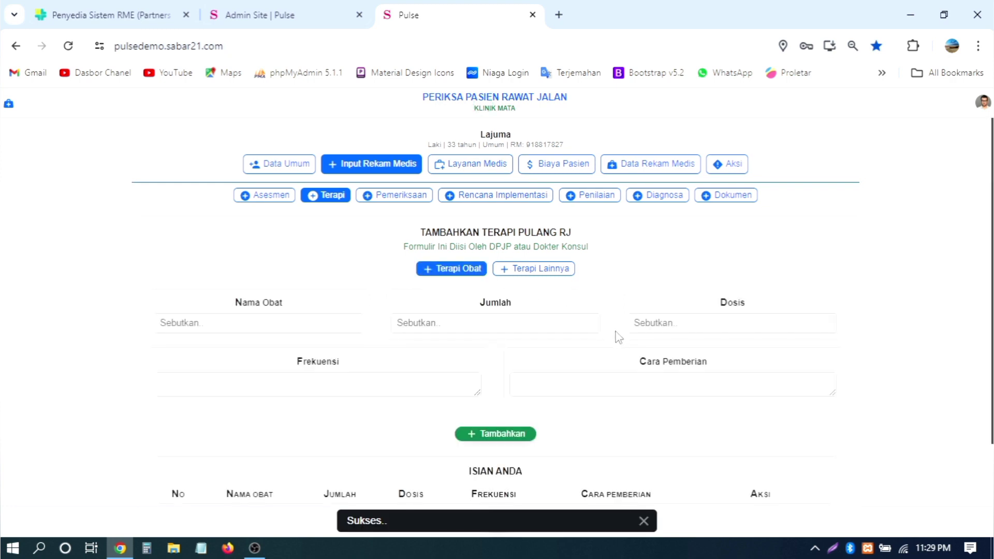
scroll(616, 332, "down", 1)
left_click(265, 252)
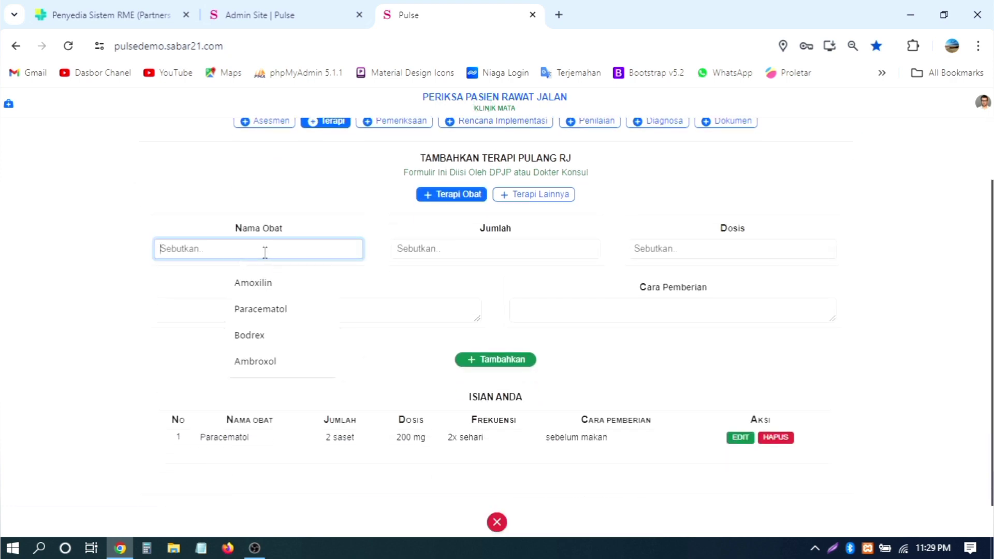
left_click(321, 282)
left_click(470, 244)
left_click(494, 282)
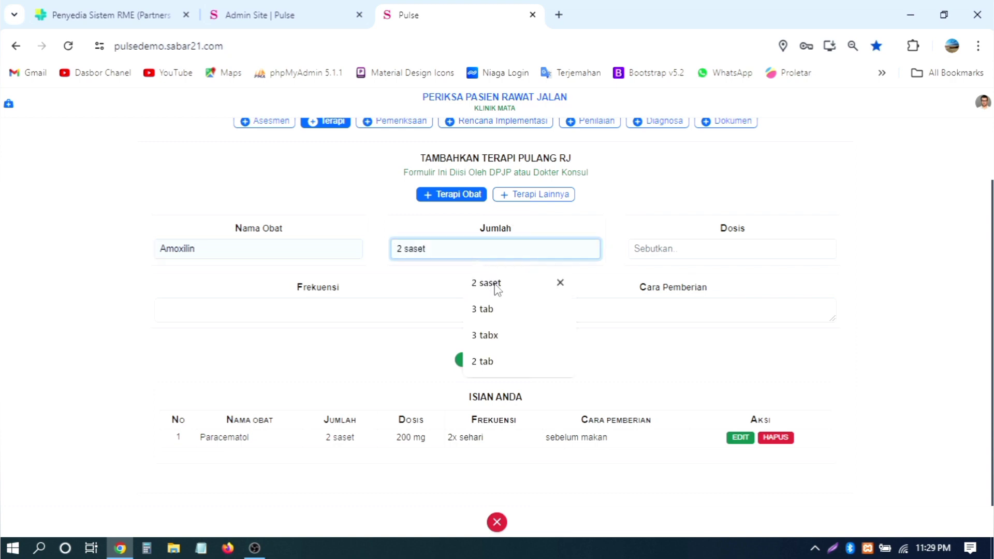
left_click(701, 252)
left_click(721, 284)
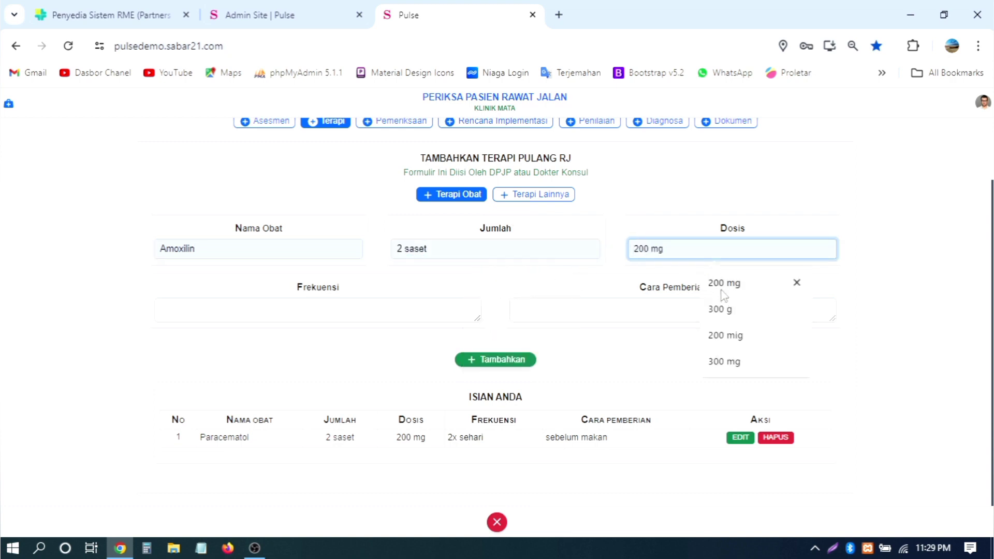
left_click(332, 314)
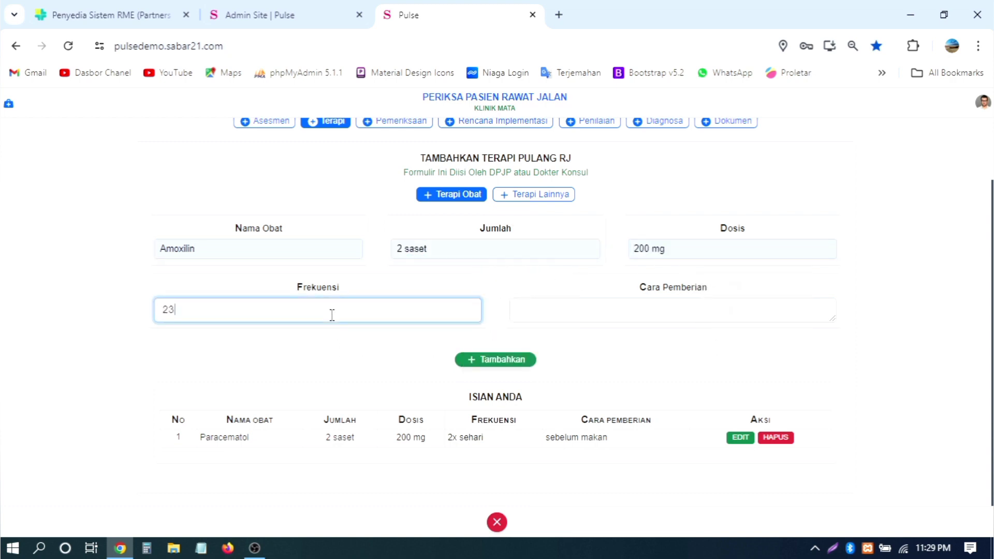
type("23 sehari")
key("Tab")
type("s")
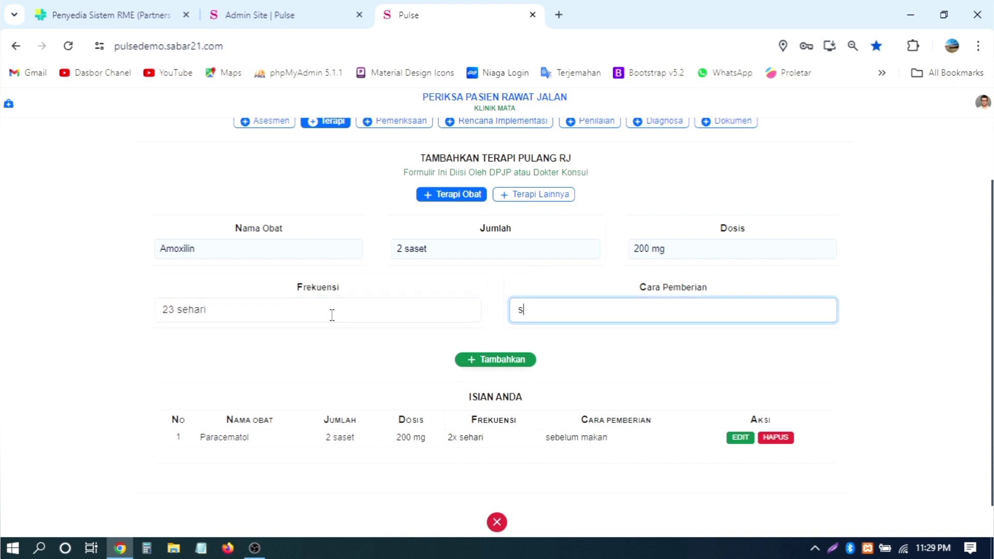
type("etelah makan")
left_click(490, 360)
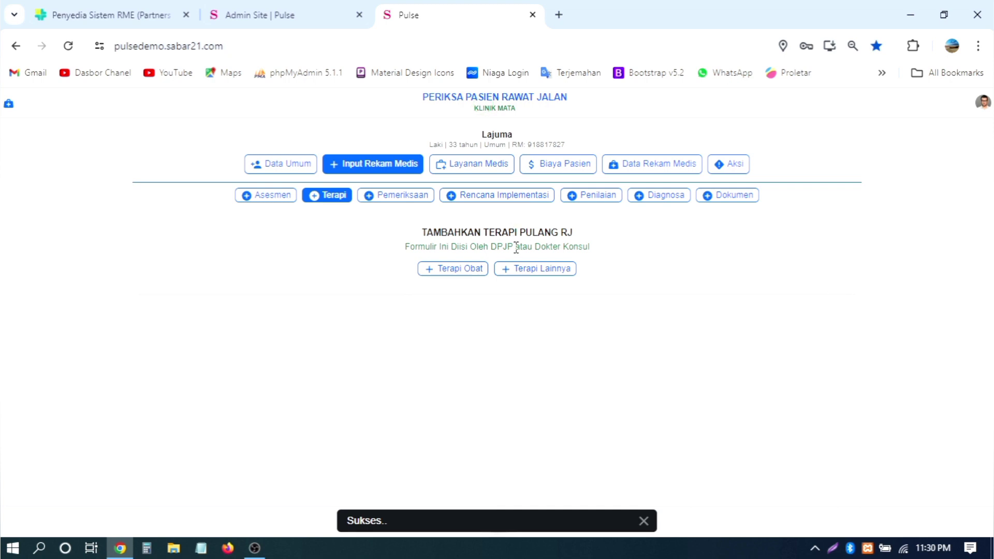
Step: Open the other-therapies form and its therapy type field, then go to Pemeriksaan
left_click(535, 277)
left_click(346, 356)
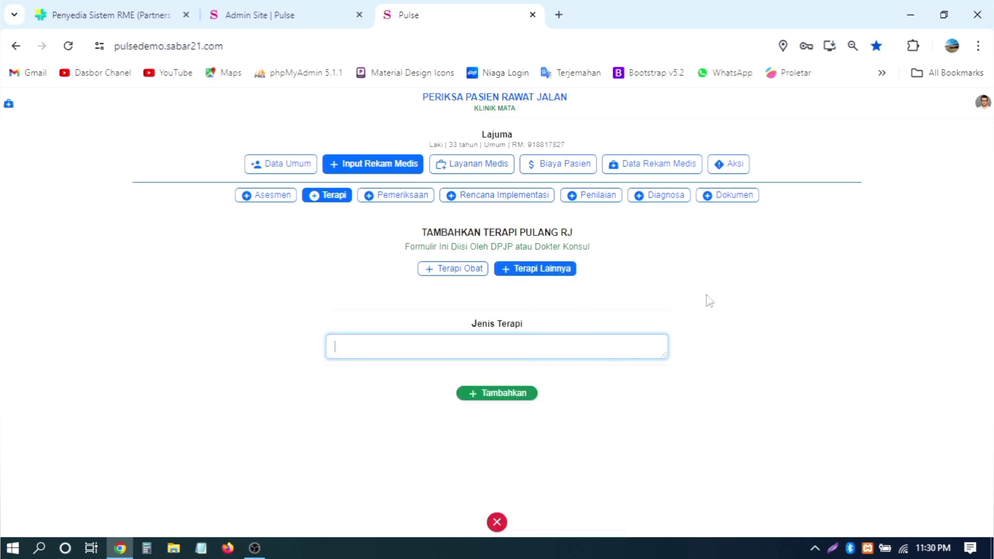
left_click(416, 197)
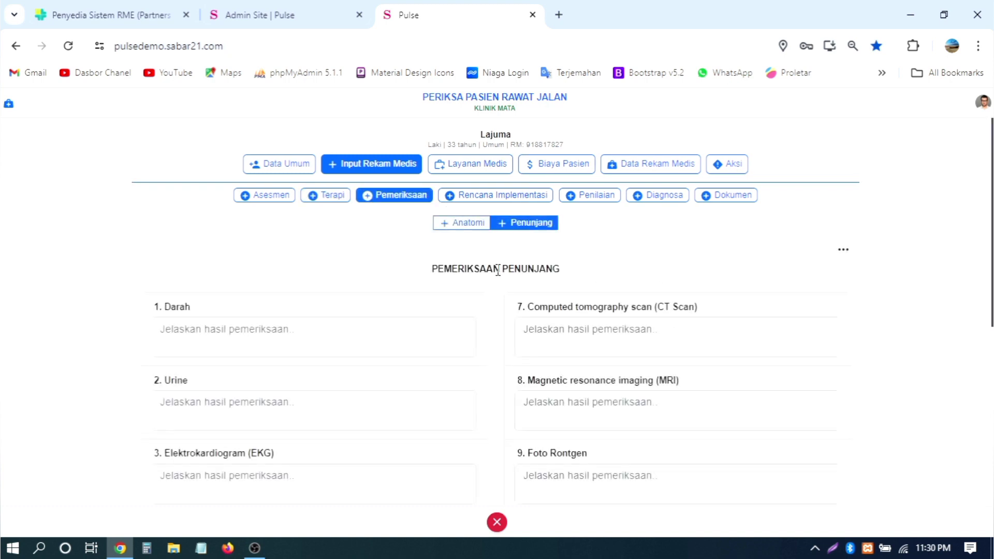
Step: Mark Kepala, Mata and Telinga as Normal in the anatomy exam and save it
left_click(463, 224)
scroll(462, 265, "down", 2)
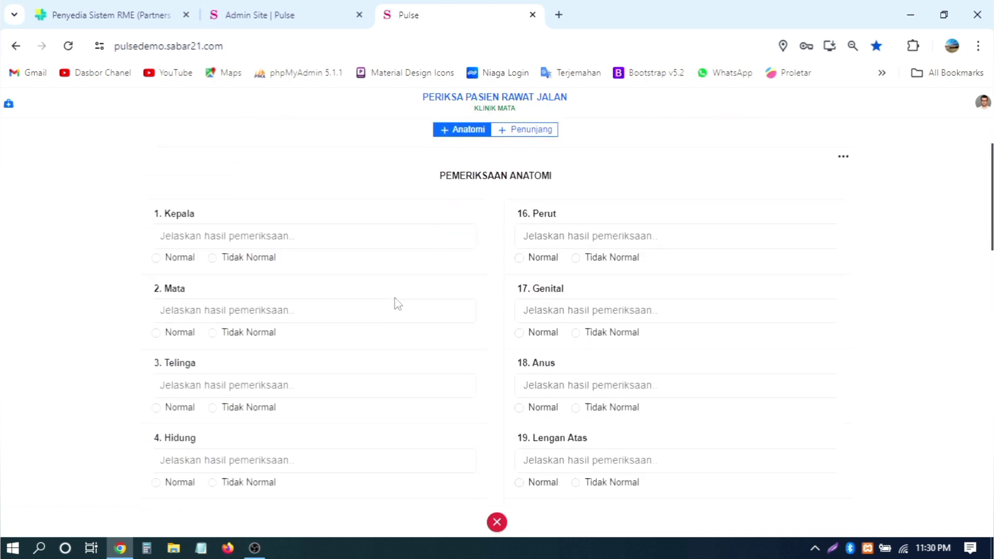
left_click(179, 254)
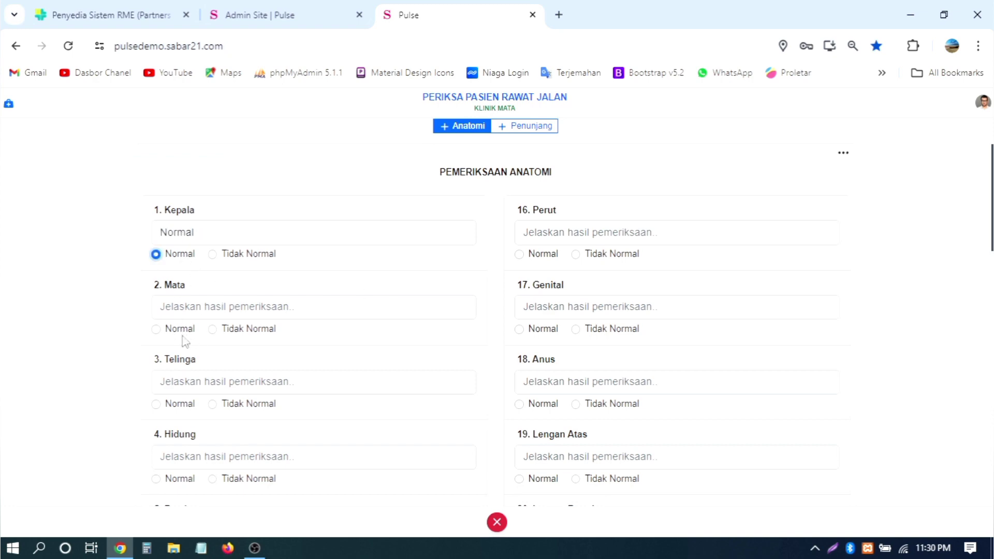
left_click(156, 329)
left_click(179, 404)
scroll(594, 350, "down", 6)
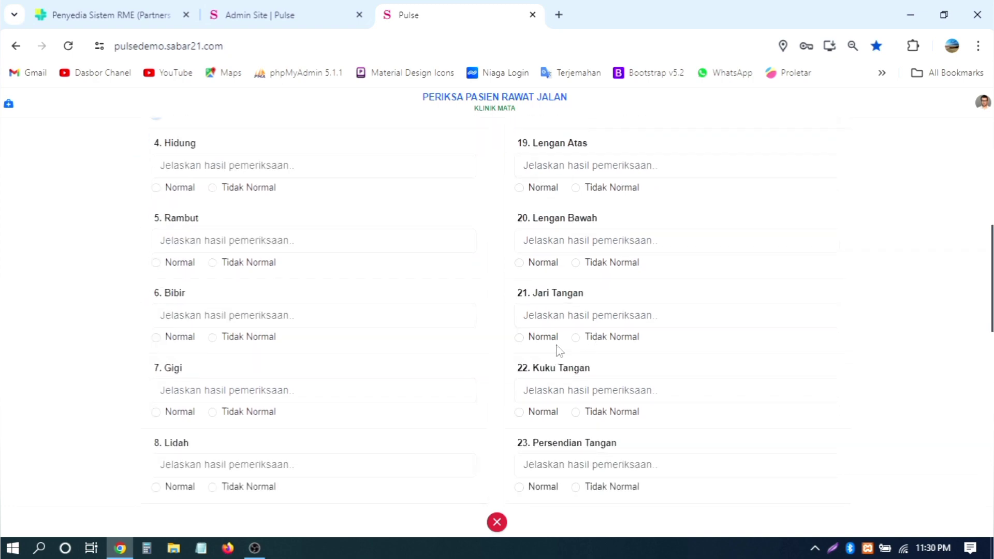
scroll(229, 288, "up", 6)
scroll(479, 332, "down", 18)
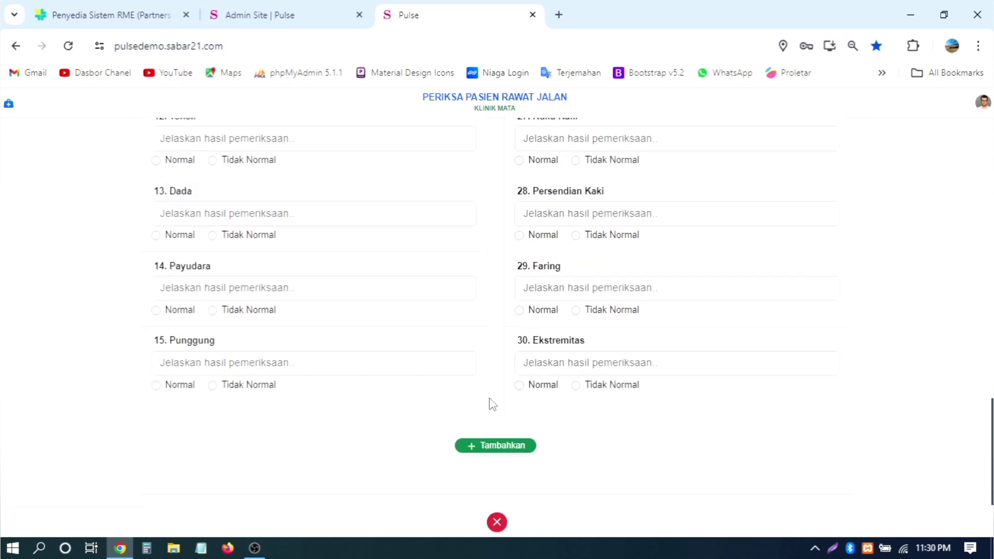
left_click(495, 445)
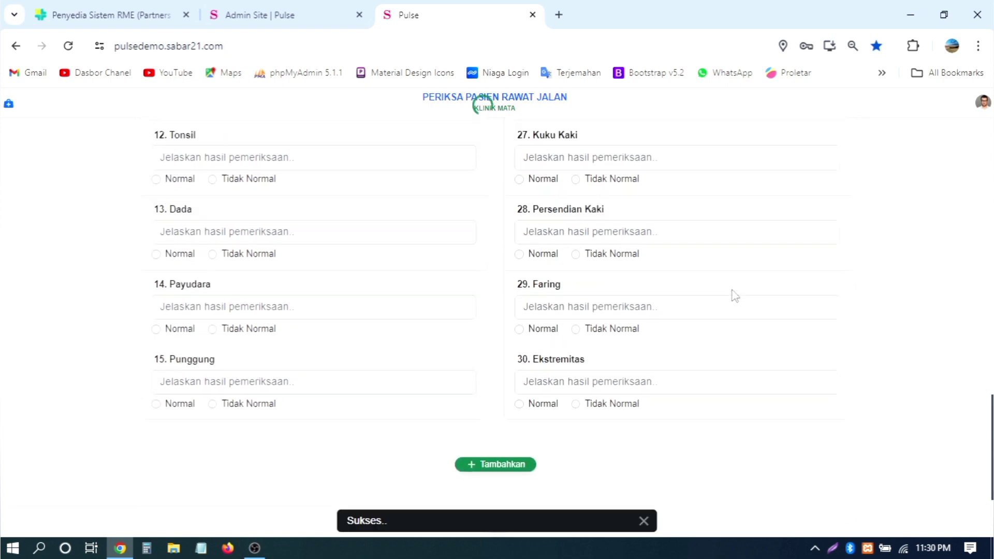
scroll(735, 296, "up", 20)
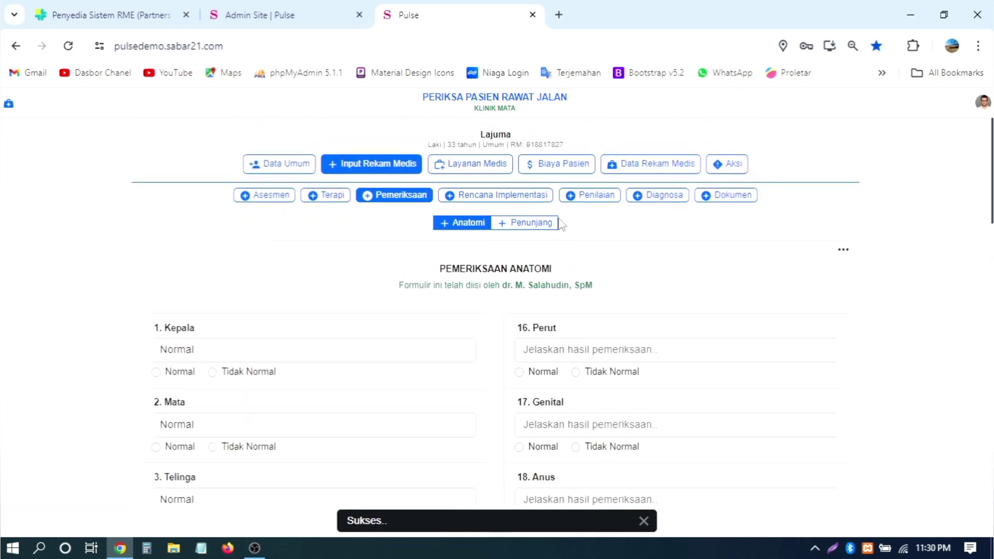
Step: Enter Normal for Darah, Urine and EKG in the Penunjang exam and save it
left_click(530, 223)
scroll(376, 249, "down", 2)
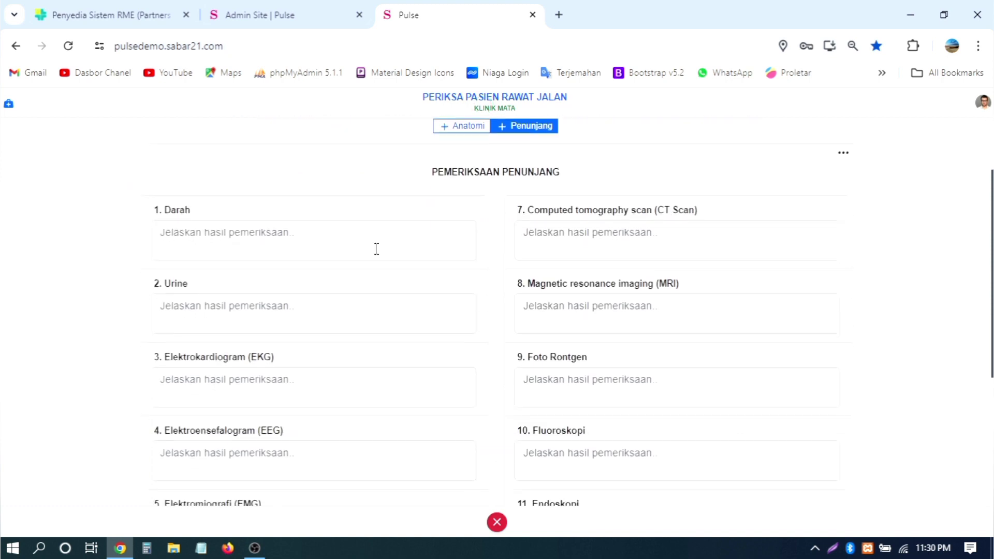
left_click(375, 248)
type("Normal")
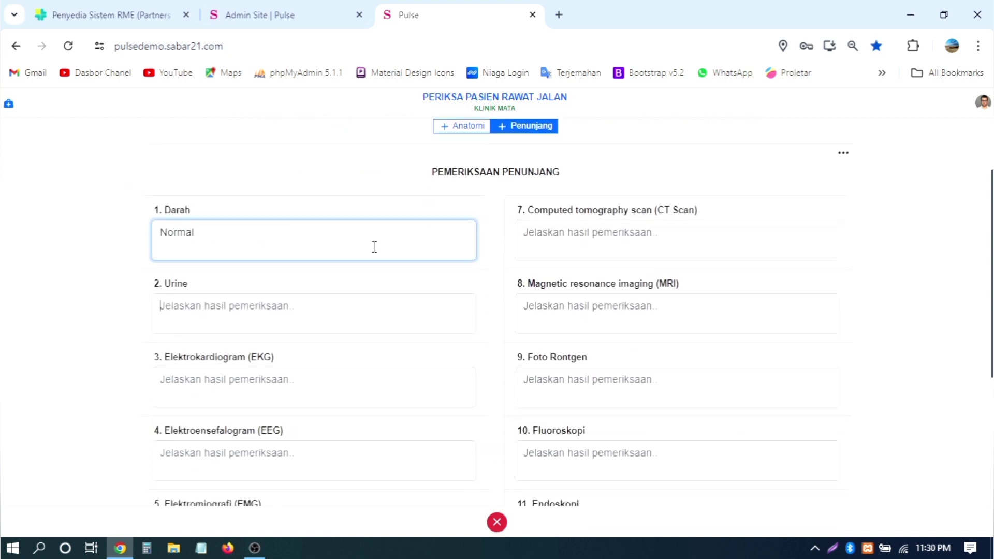
key("Tab")
type("Norm")
key("Tab")
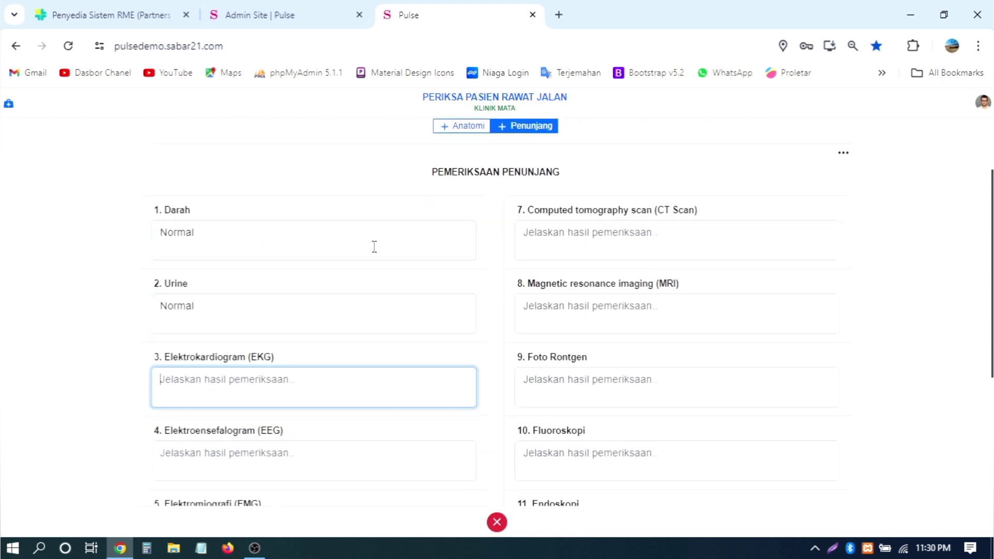
type("Normal")
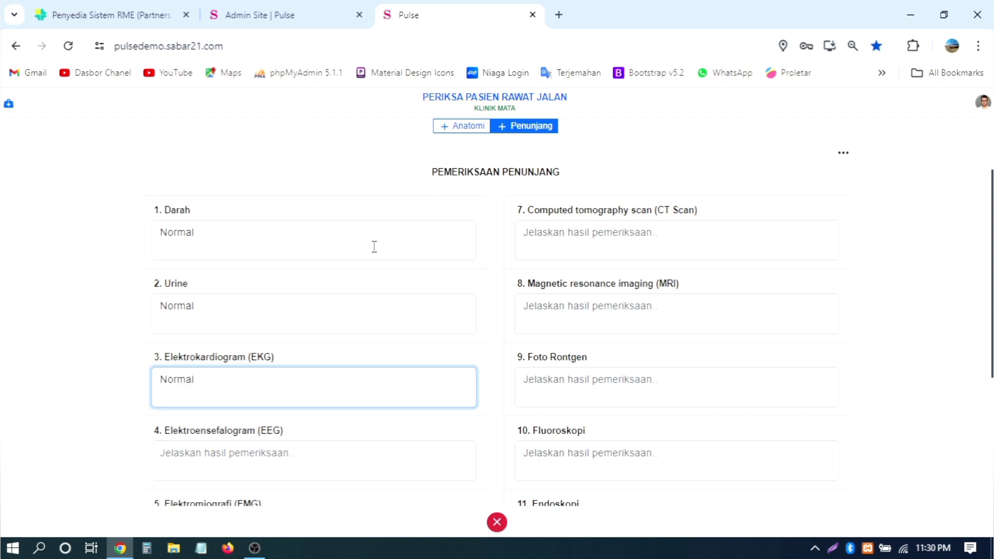
scroll(537, 298, "down", 5)
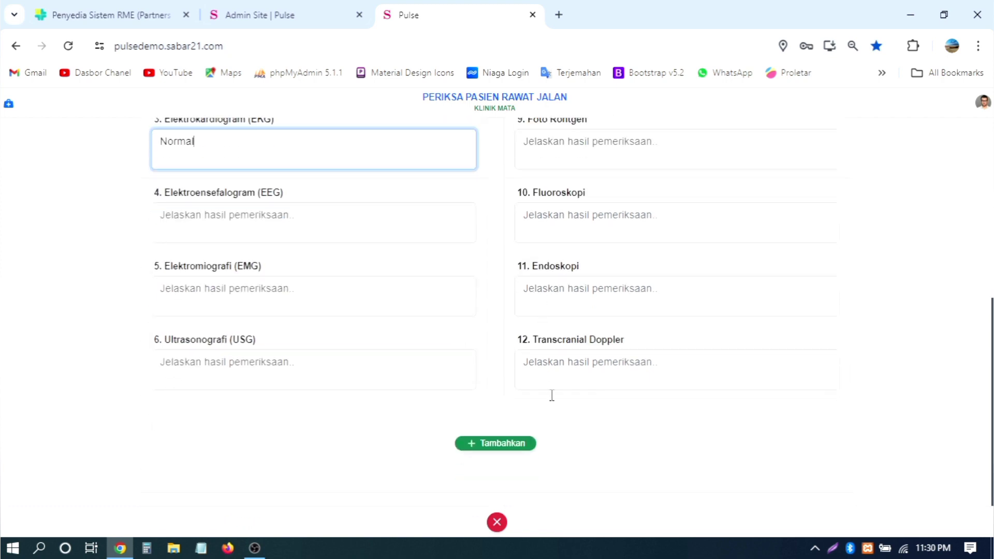
left_click(520, 447)
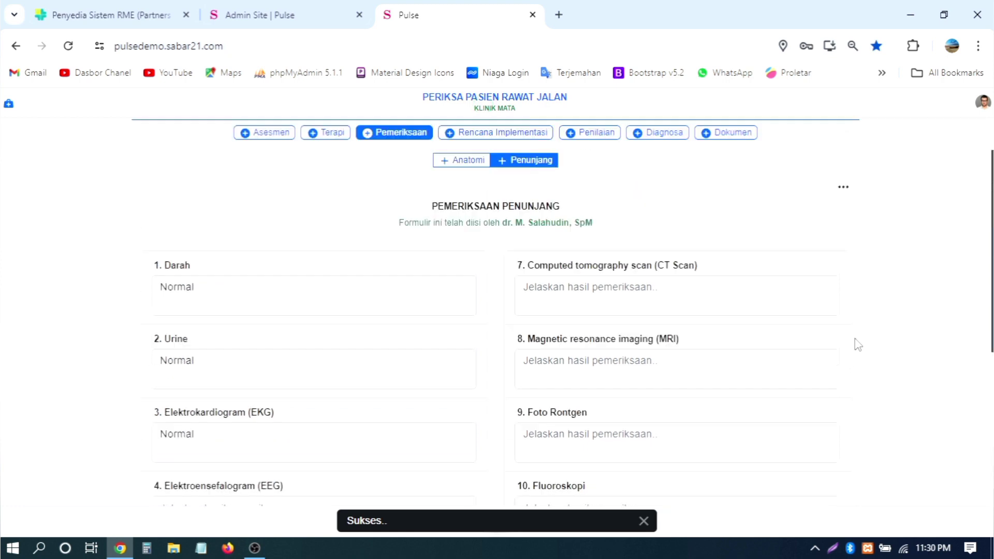
left_click(507, 196)
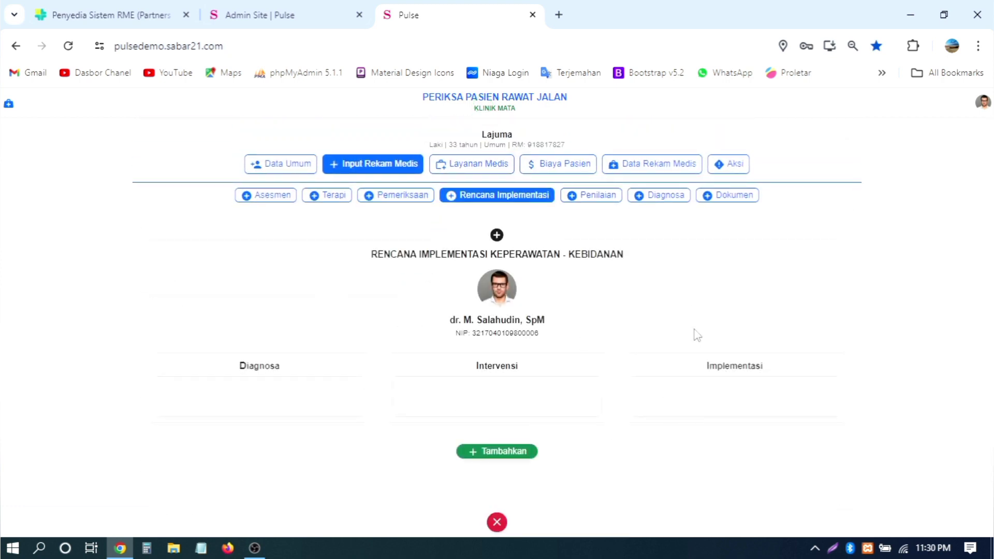
Step: Go to Penilaian > Gizi and bring up the NRS-2002 screening form
left_click(590, 199)
scroll(667, 260, "down", 3)
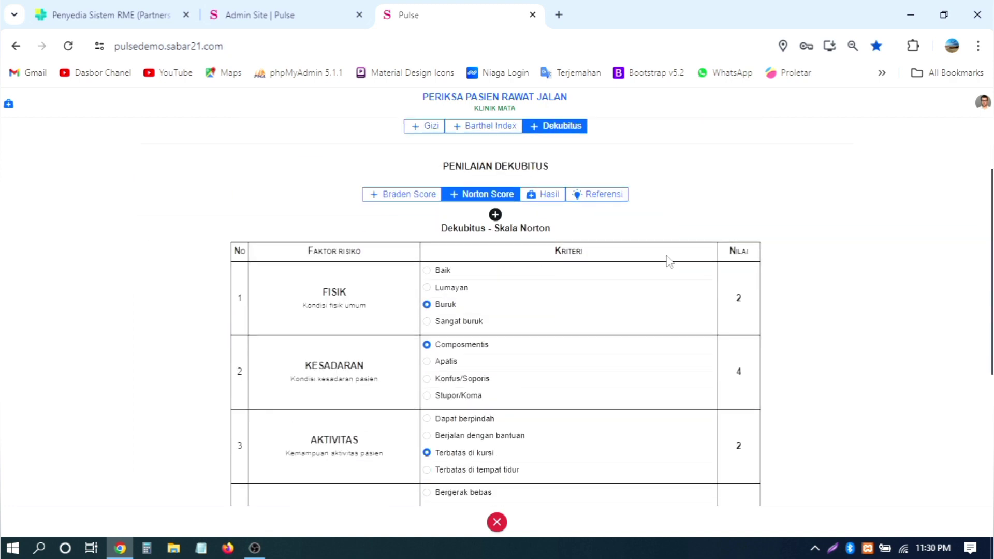
scroll(435, 272, "up", 2)
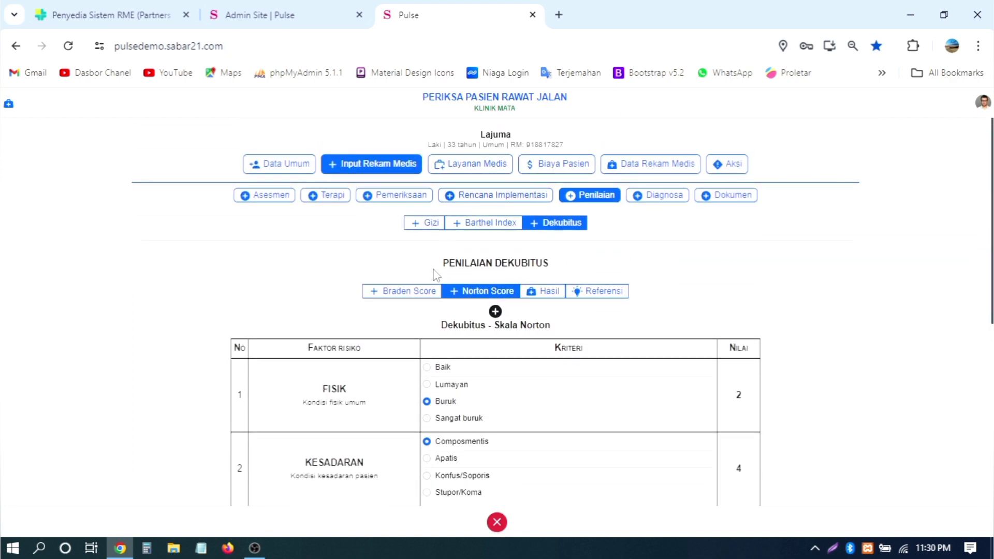
left_click(422, 227)
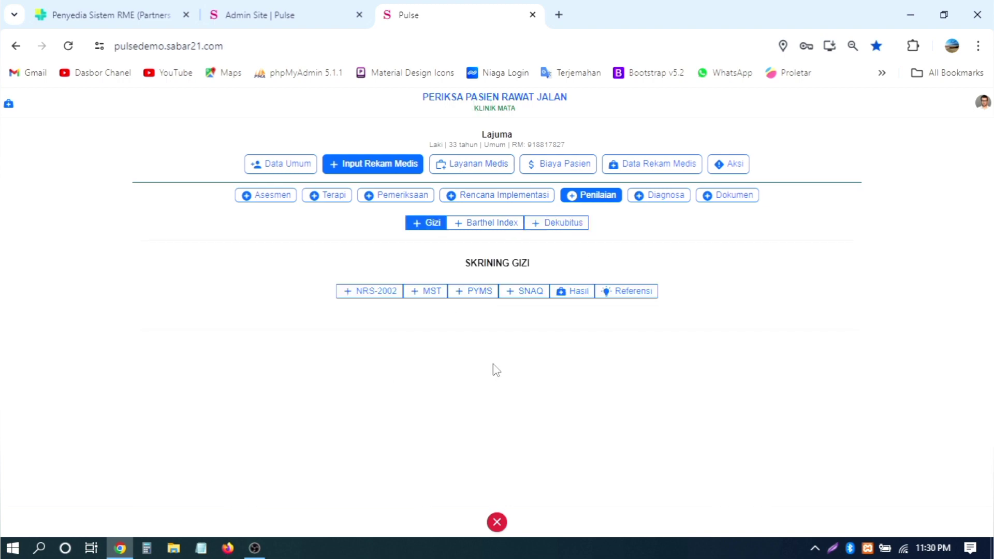
left_click(378, 294)
scroll(759, 306, "down", 1)
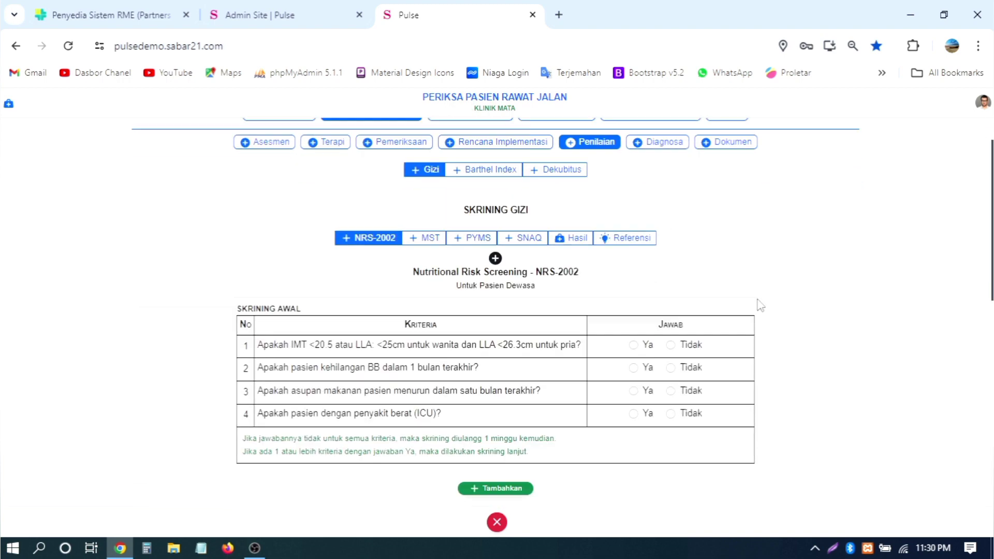
scroll(760, 306, "down", 3)
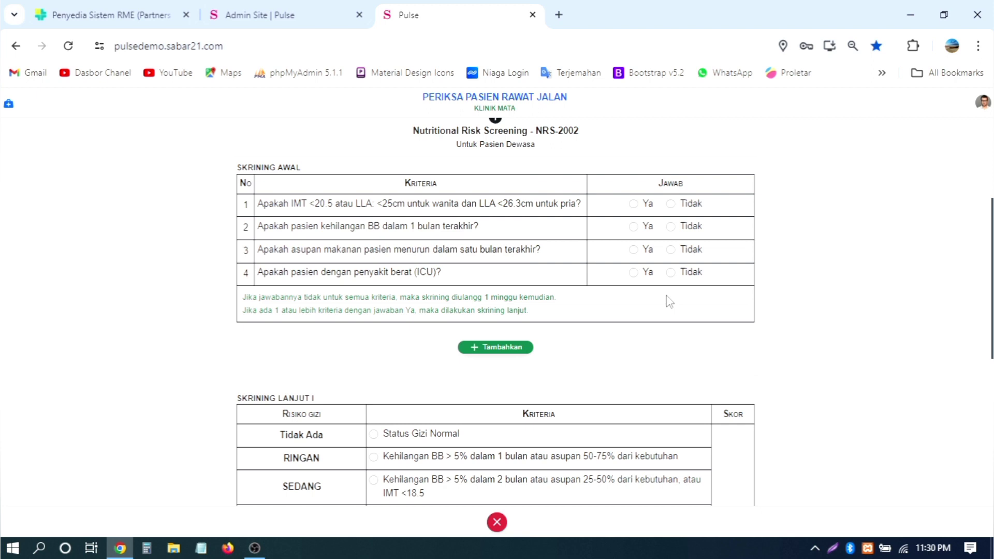
Step: Answer Ya to IMT/LLA, weight loss and ICU questions, Tidak to food intake, and save
left_click(647, 205)
left_click(671, 250)
left_click(634, 273)
left_click(647, 233)
scroll(647, 234, "down", 2)
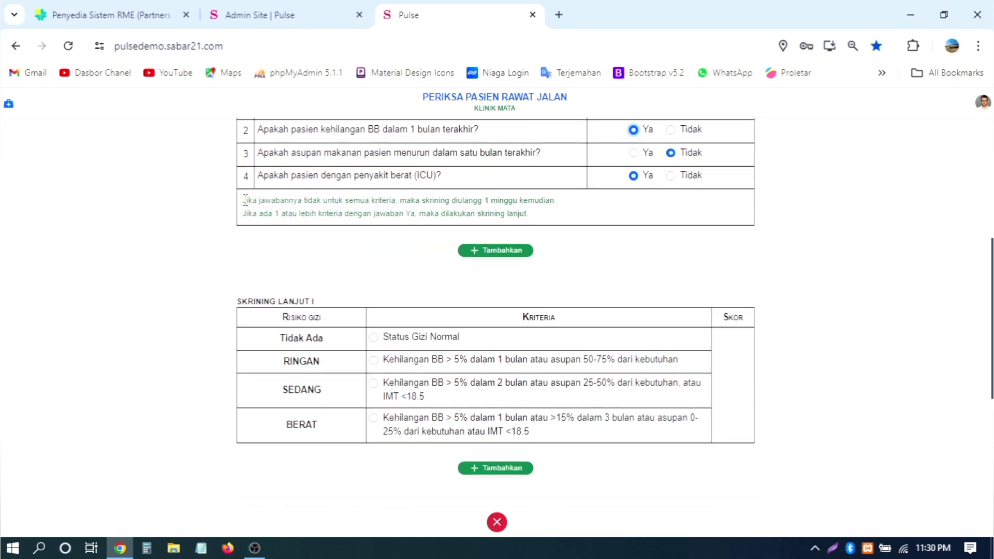
left_click_drag(242, 199, 530, 213)
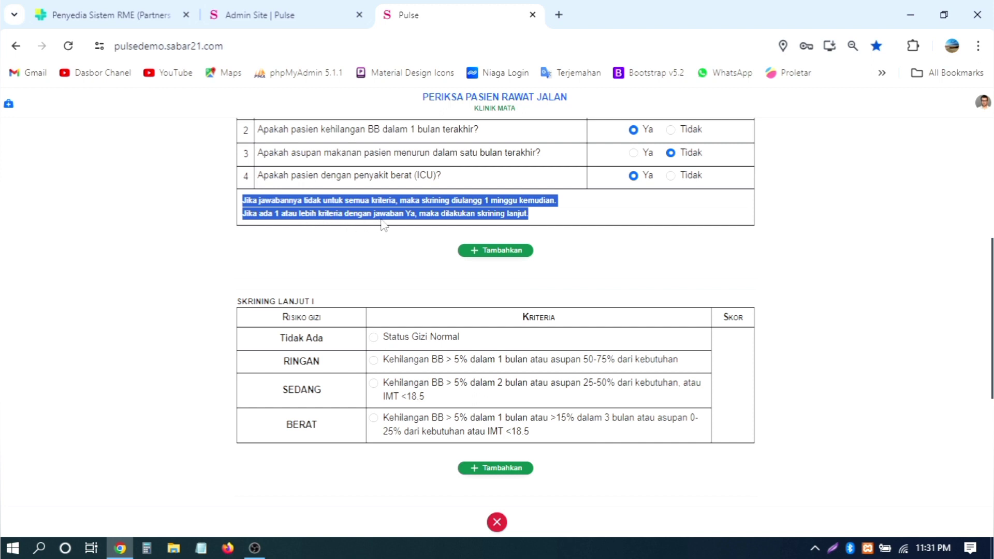
left_click(505, 250)
Step: Rate Skrining Lanjut I and II as SEDANG and save the follow-up screening
scroll(502, 328, "down", 4)
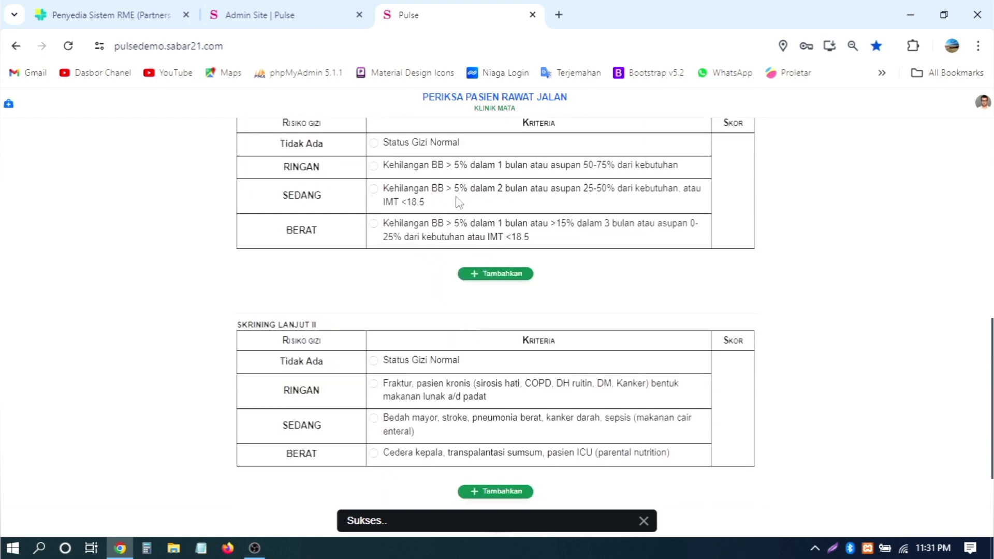
left_click(458, 199)
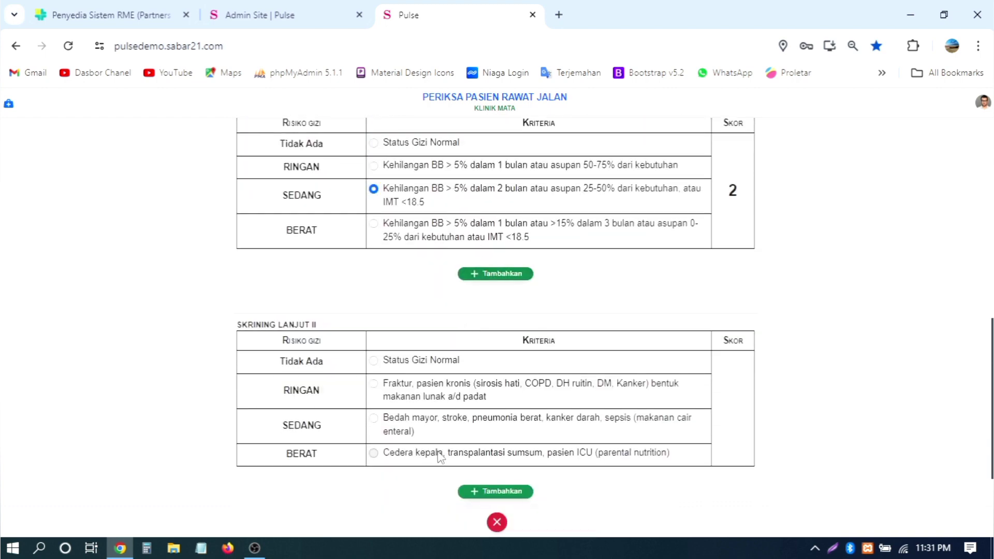
left_click(373, 453)
left_click(464, 422)
scroll(486, 430, "down", 1)
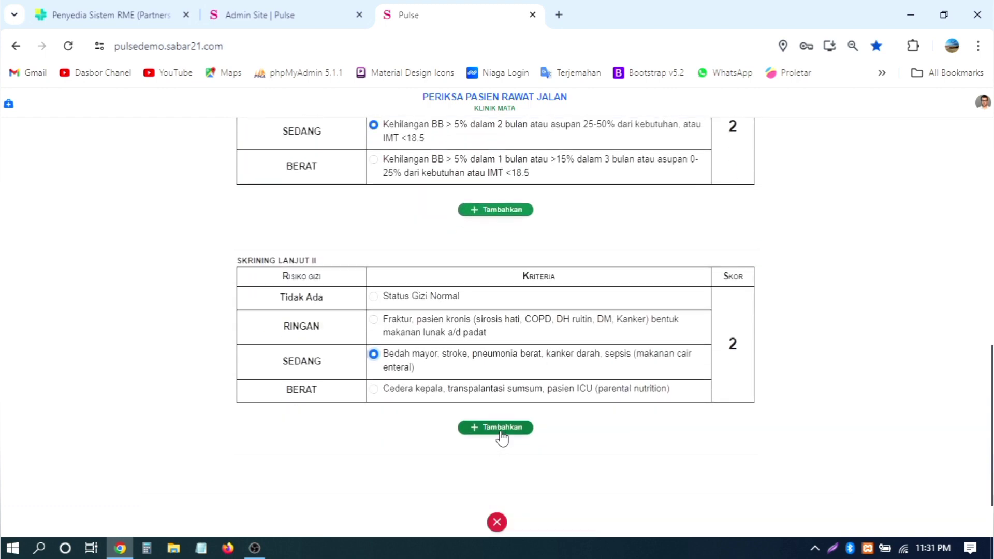
left_click(502, 429)
scroll(824, 277, "up", 5)
scroll(824, 276, "up", 5)
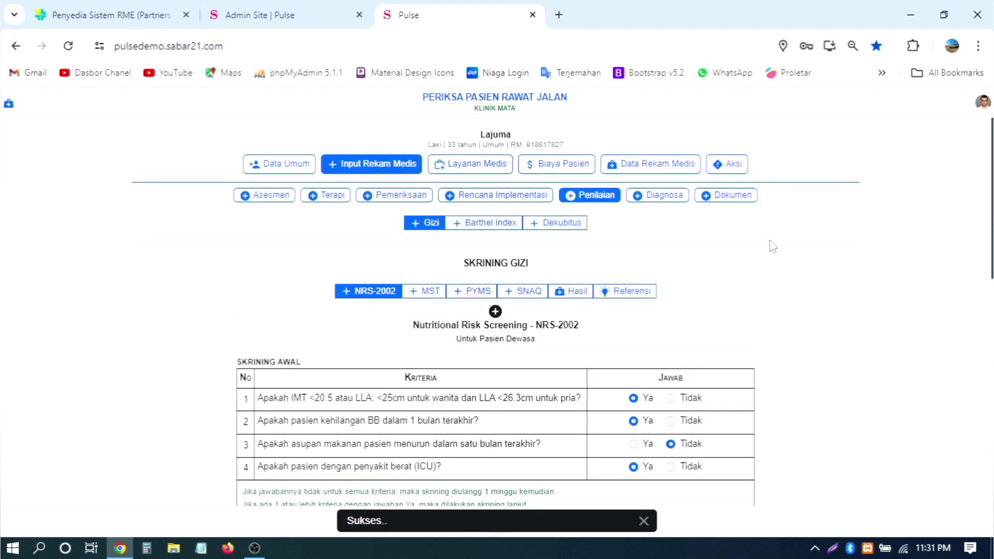
left_click(670, 197)
Step: Add ICD-10 A88.0 as the main diagnosis and A44.1 as the secondary diagnosis
scroll(556, 277, "down", 4)
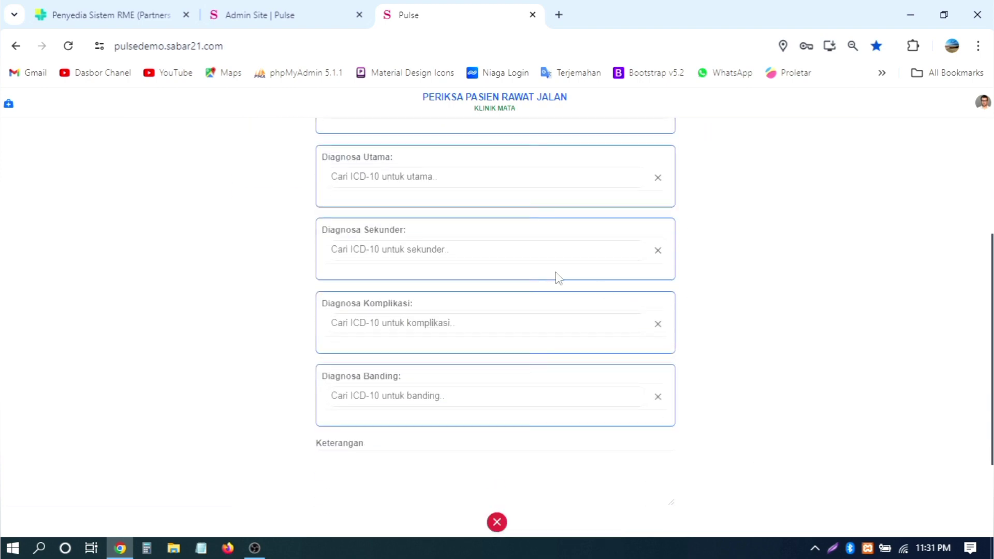
scroll(523, 258, "up", 4)
scroll(524, 260, "down", 2)
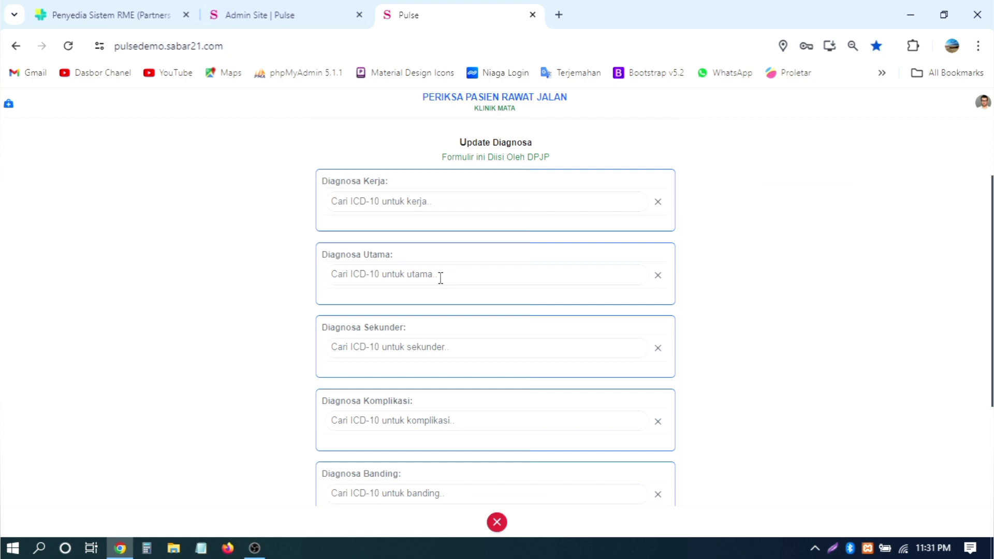
left_click(440, 277)
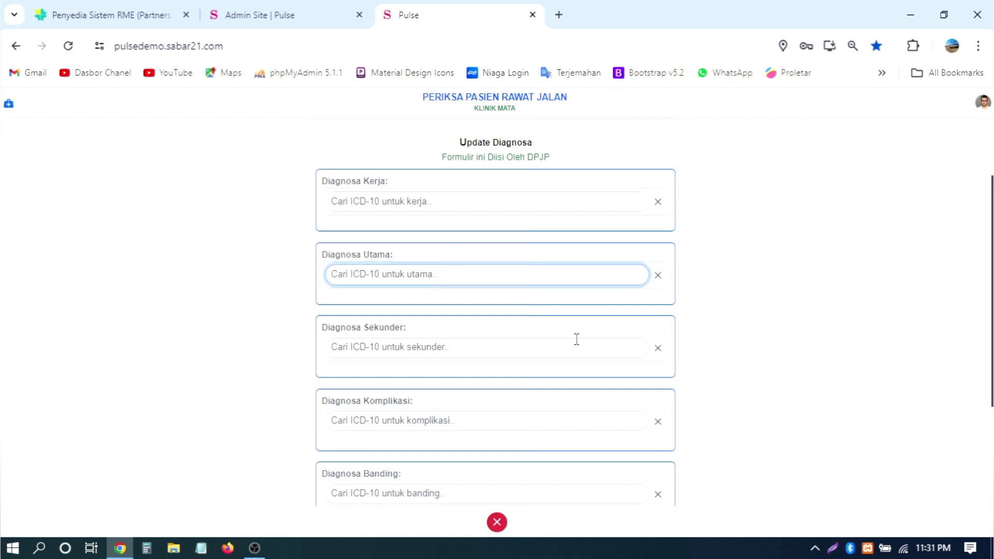
type("88")
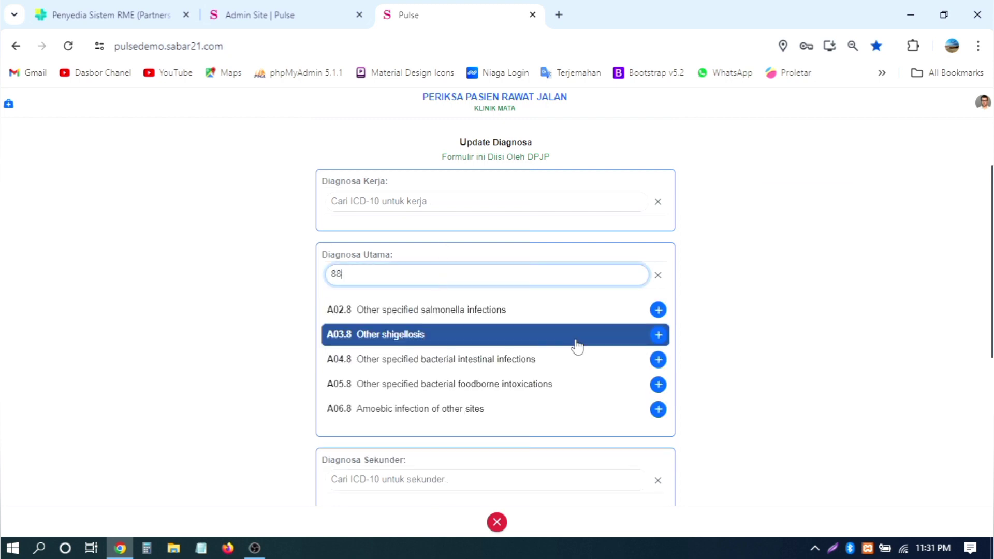
left_click(577, 345)
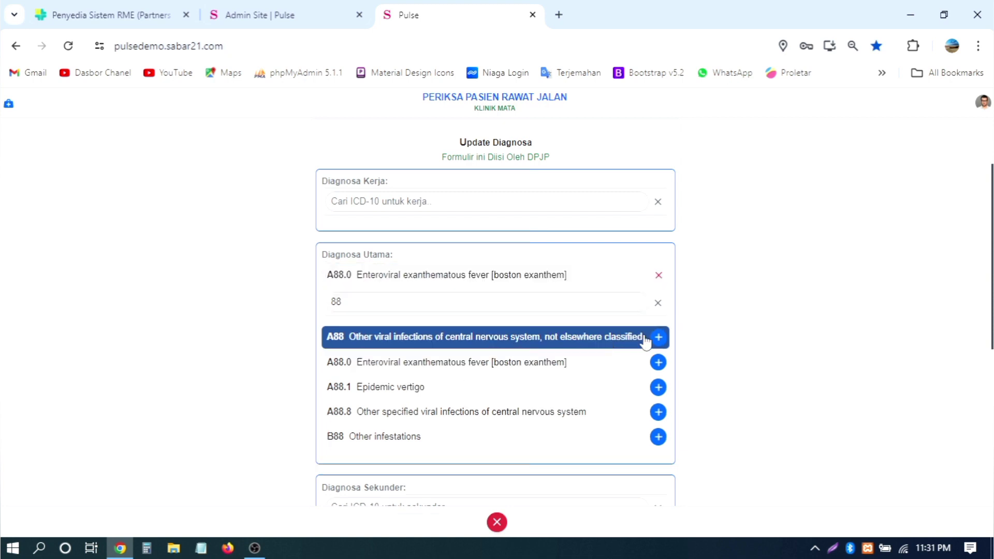
left_click(658, 302)
scroll(716, 315, "down", 2)
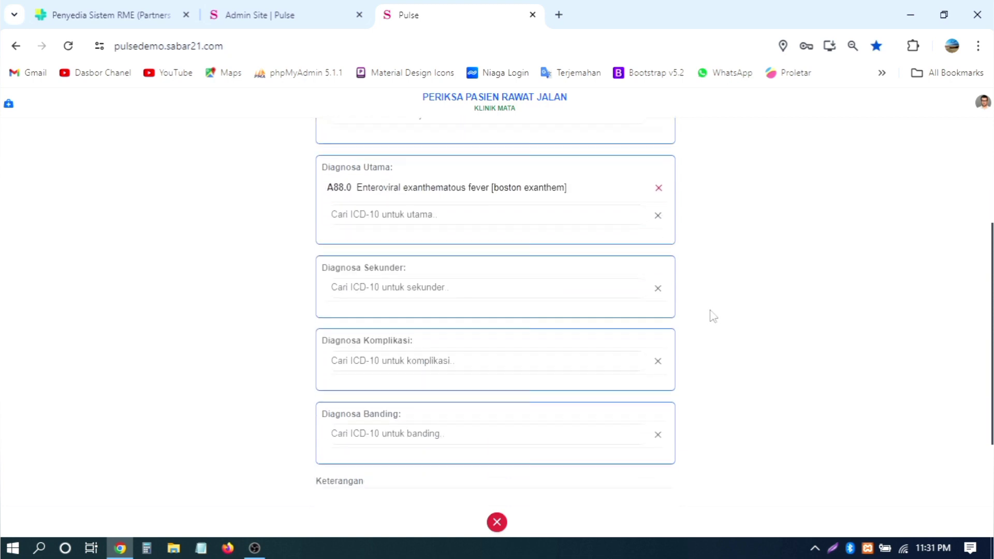
left_click(486, 277)
type("44")
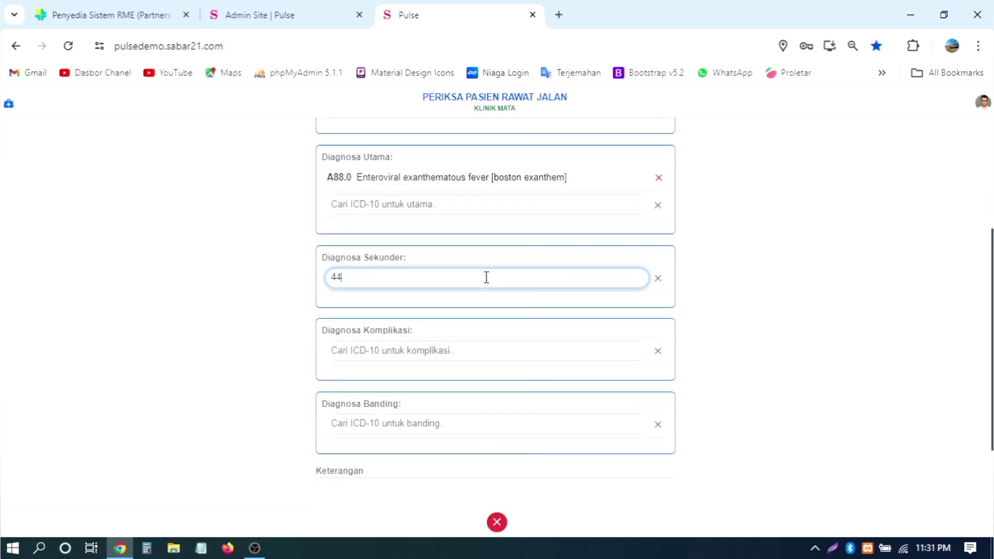
left_click(472, 367)
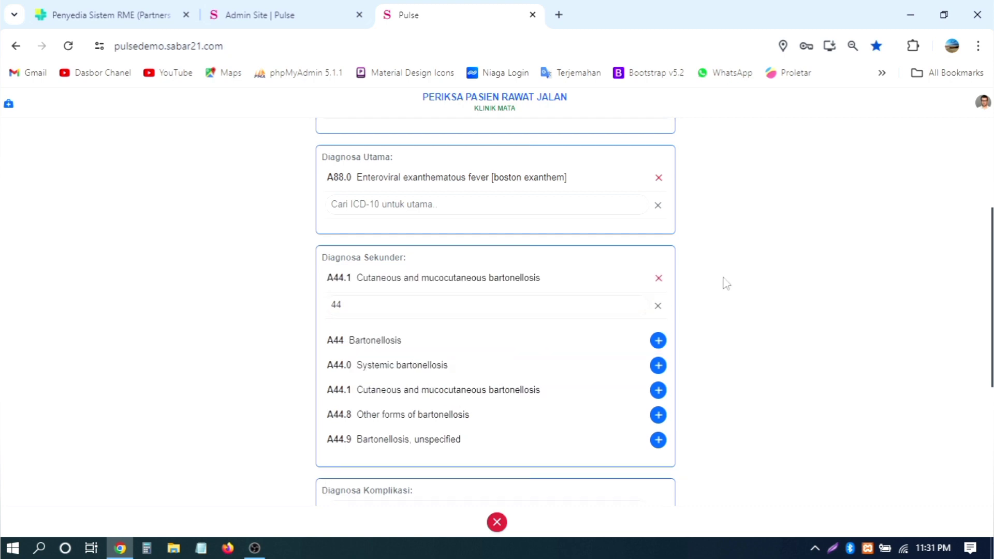
left_click(660, 305)
Step: Add C15.4 Malignant neoplasm, middle third of oesophagus as the complication diagnosis
scroll(739, 306, "down", 2)
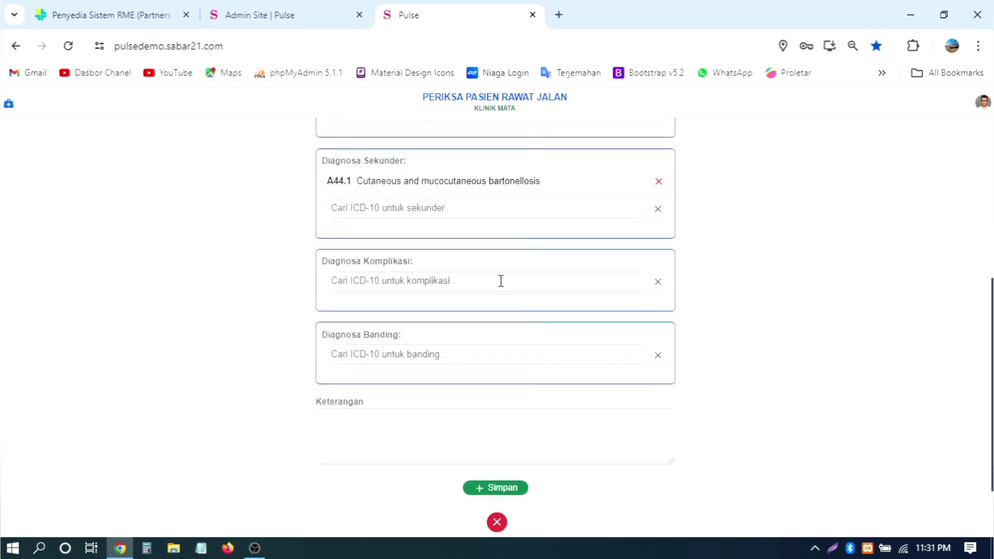
left_click(501, 280)
type("dd")
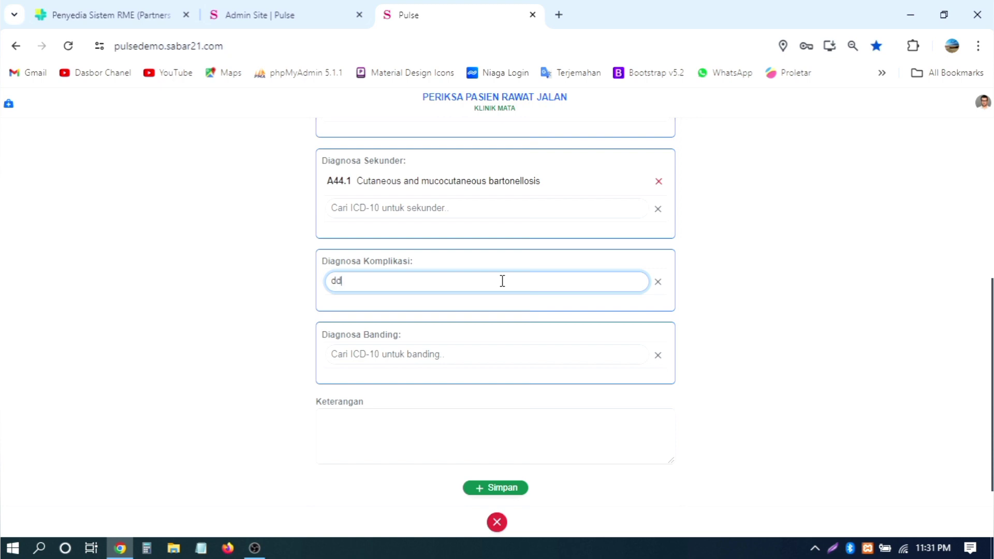
left_click(524, 317)
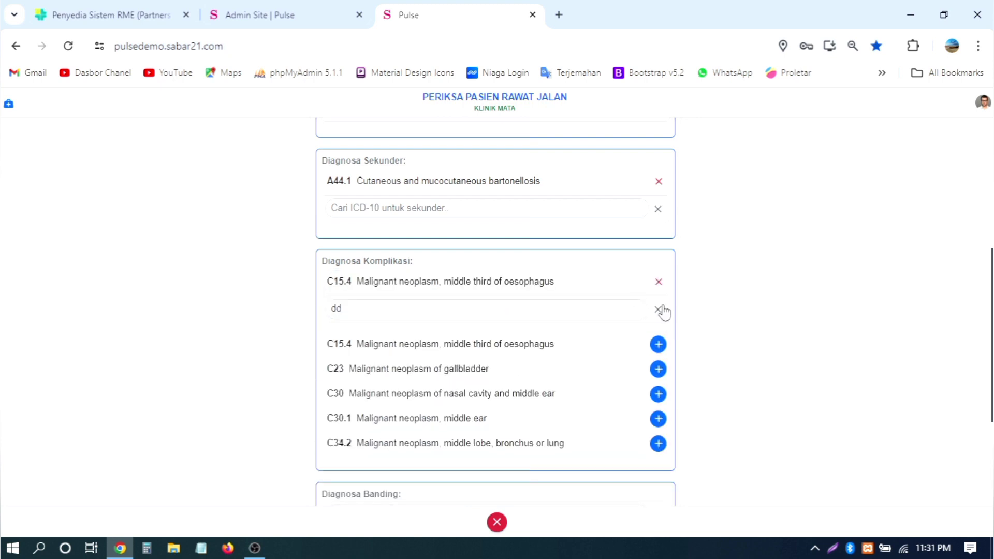
left_click(658, 309)
Step: Save the diagnosis form with A88.0, A44.1 and C15.4
scroll(745, 289, "down", 1)
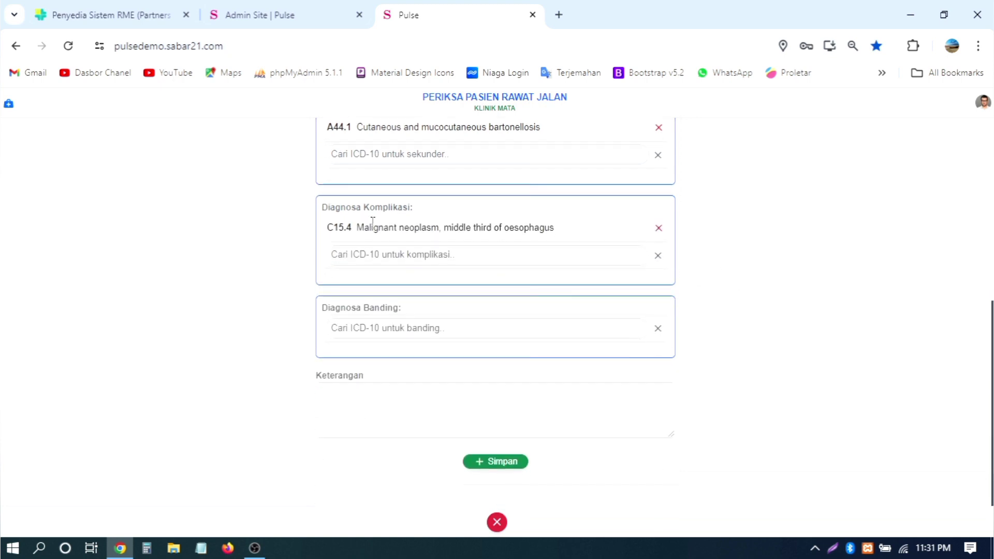
scroll(497, 204, "up", 2)
scroll(480, 237, "down", 2)
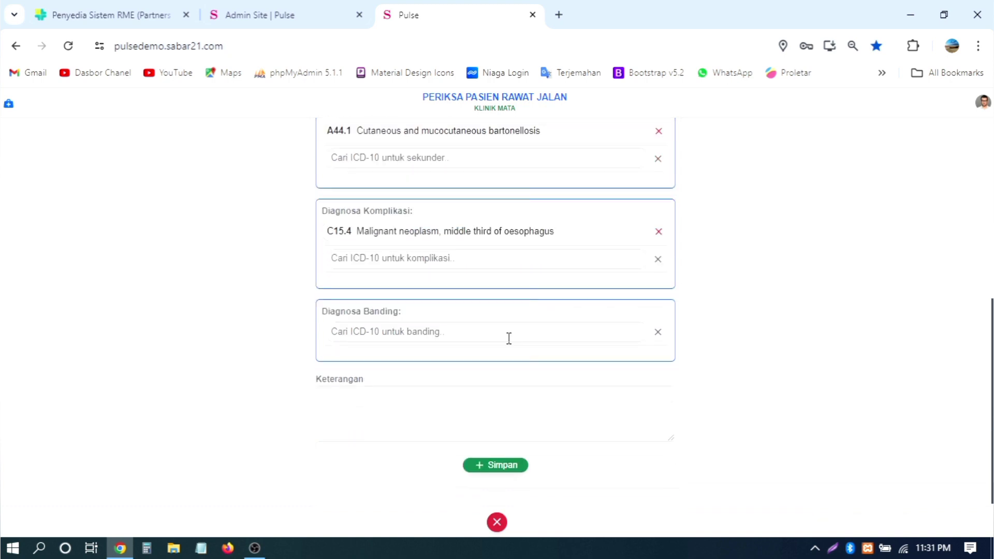
left_click(493, 462)
scroll(714, 323, "up", 4)
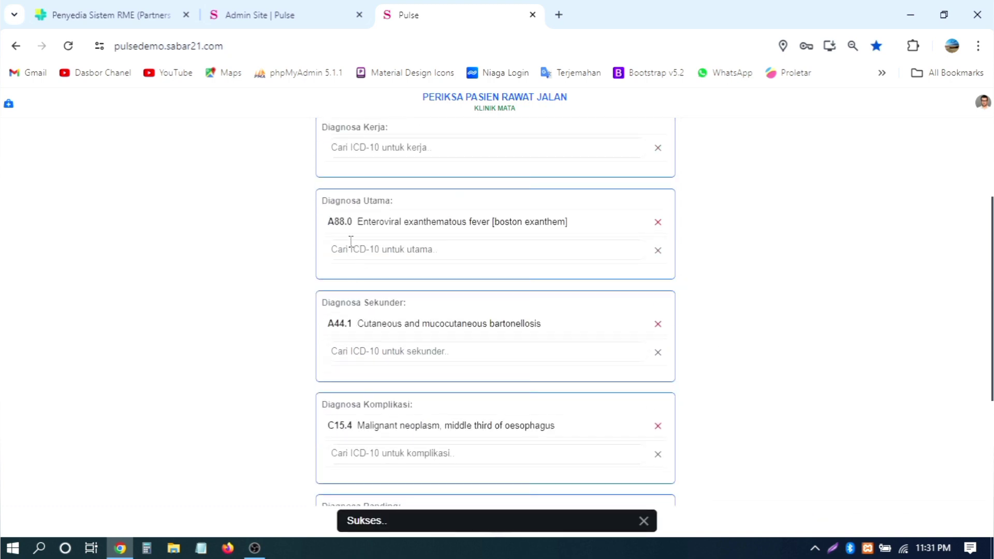
scroll(351, 241, "up", 3)
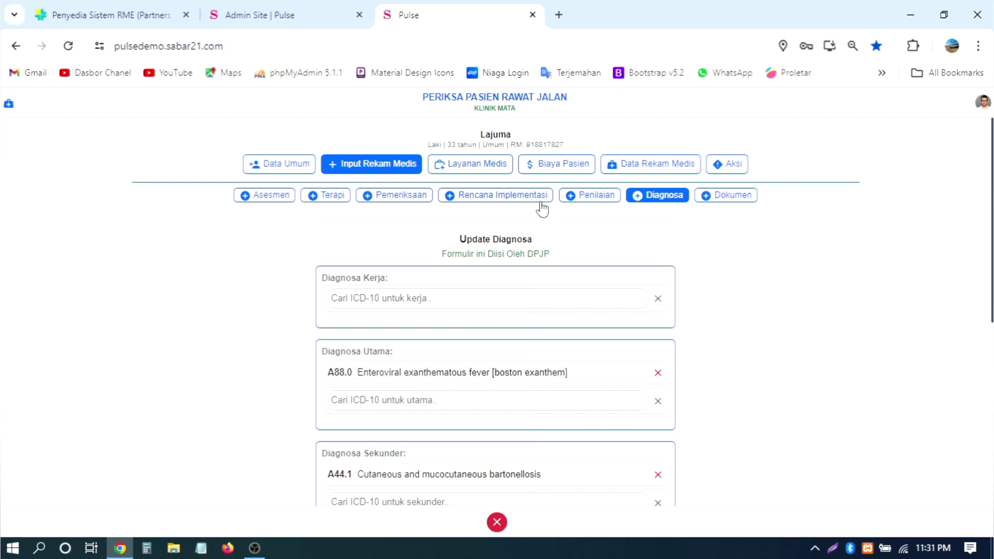
scroll(572, 275, "down", 7)
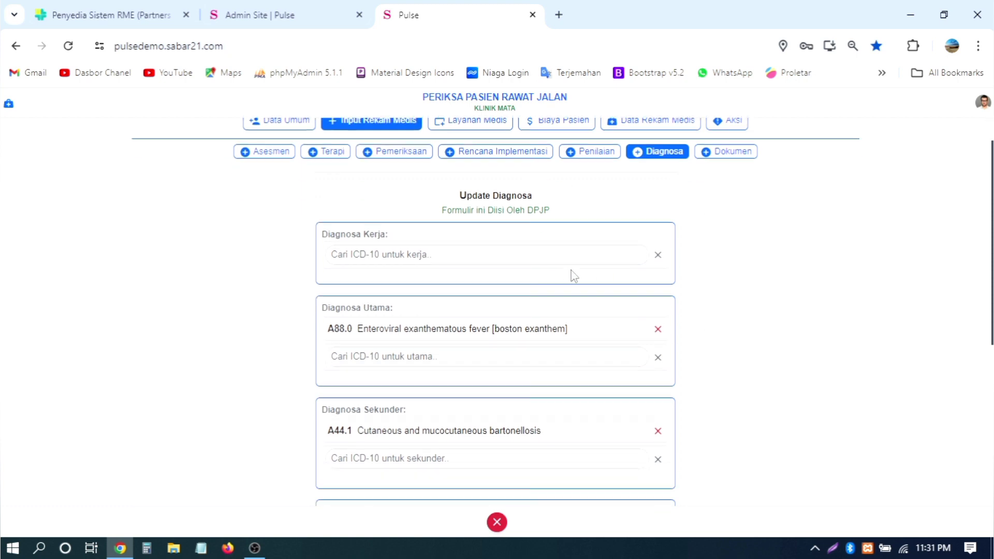
left_click(497, 461)
scroll(792, 276, "up", 7)
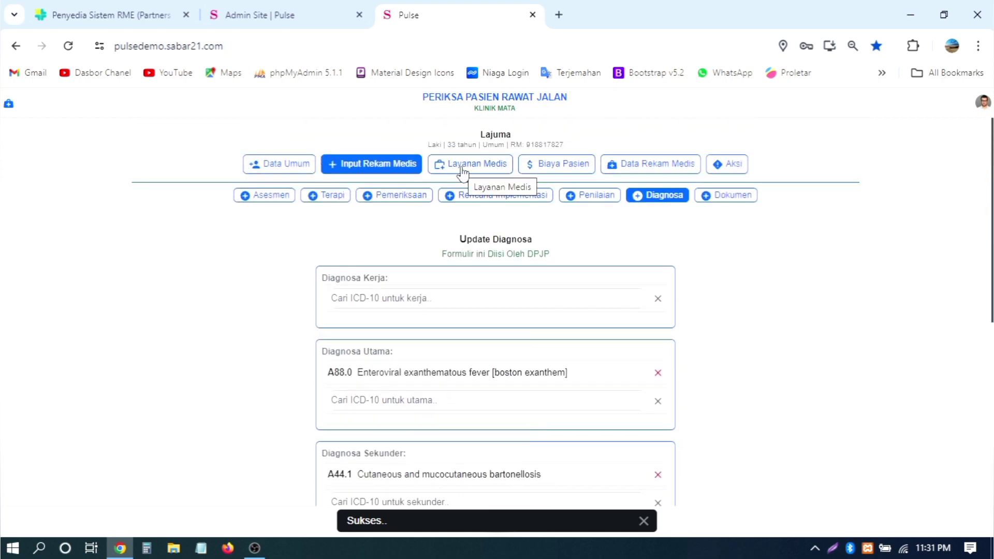
left_click(461, 177)
Step: Return to Layanan Medis at 100% zoom and add doctor procedure 76.92
left_click(378, 172)
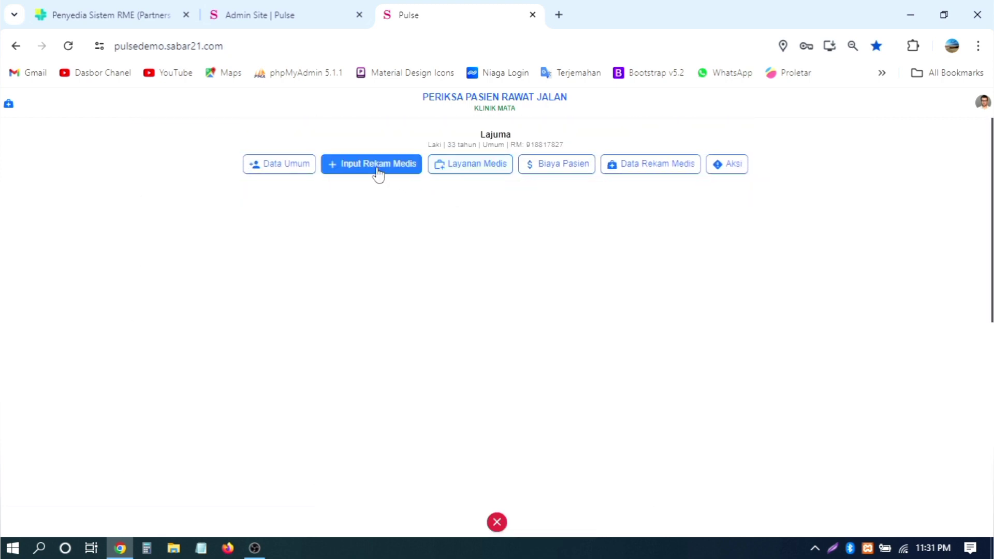
left_click(459, 174)
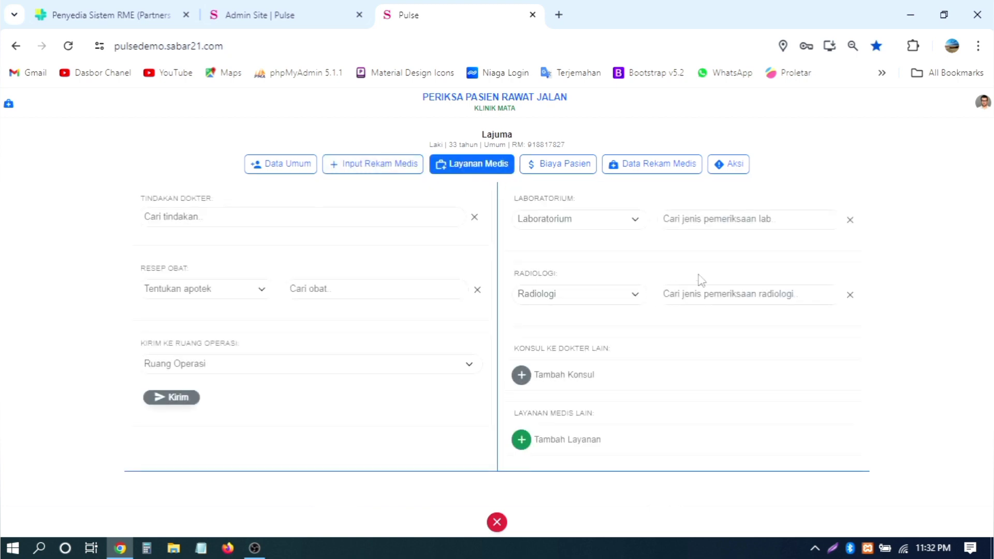
key("ctrl+plus")
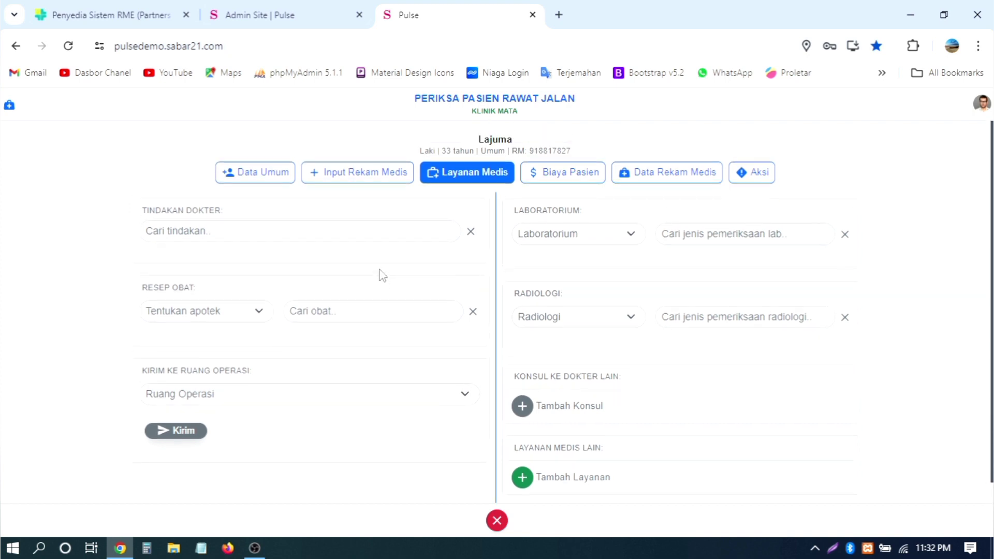
left_click(361, 227)
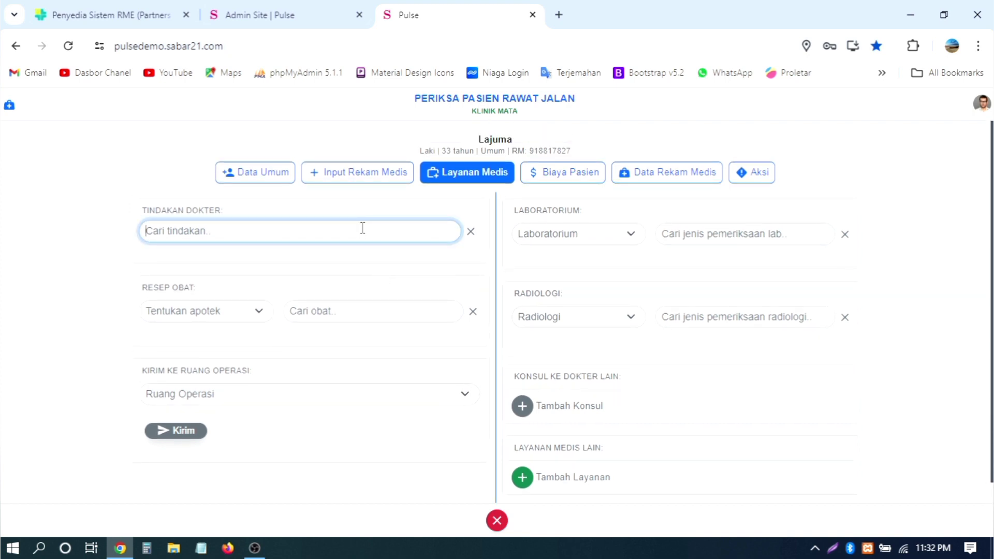
type("a")
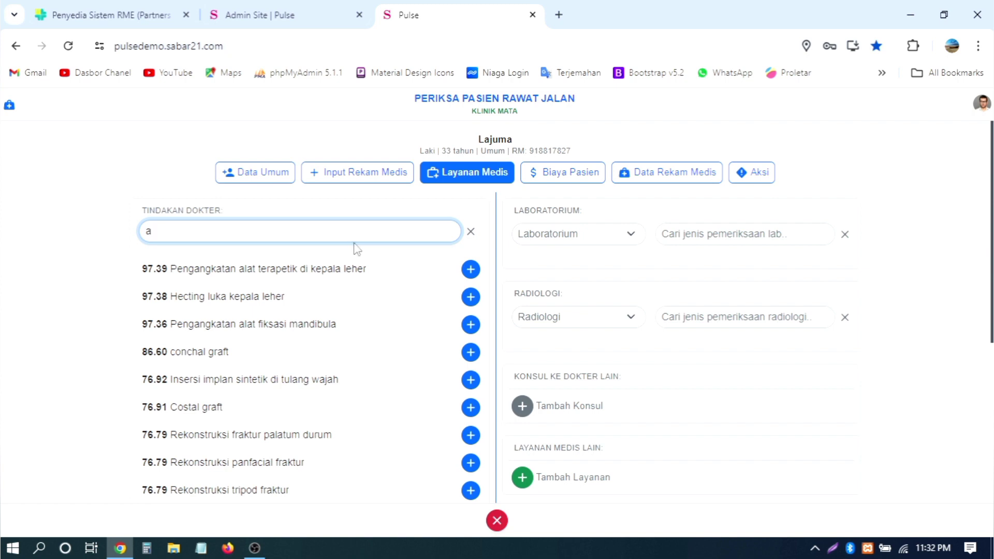
left_click(337, 382)
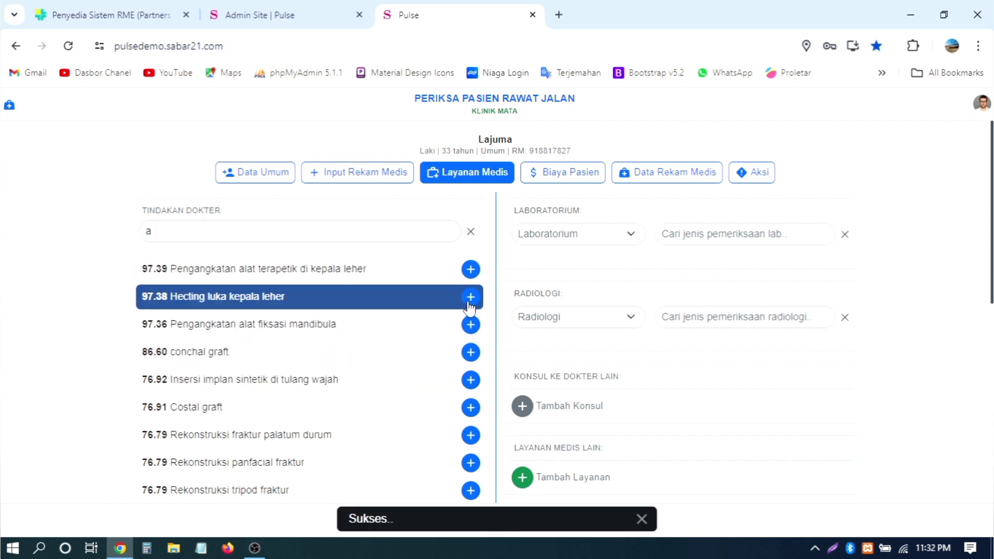
left_click(470, 235)
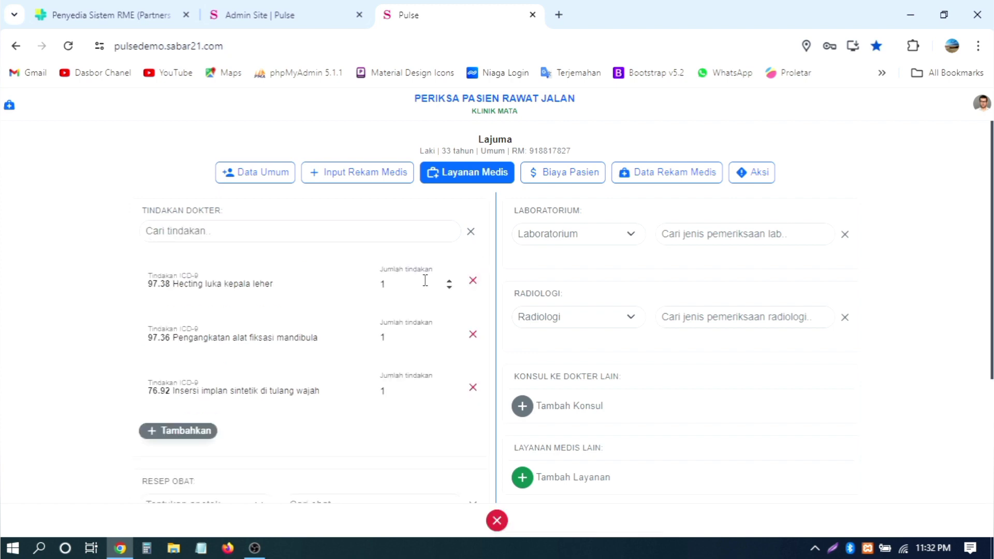
Step: Set 97.38's Jumlah tindakan to 2 and save procedures 76.92, 97.36 and 97.38
left_click_drag(406, 281, 349, 282)
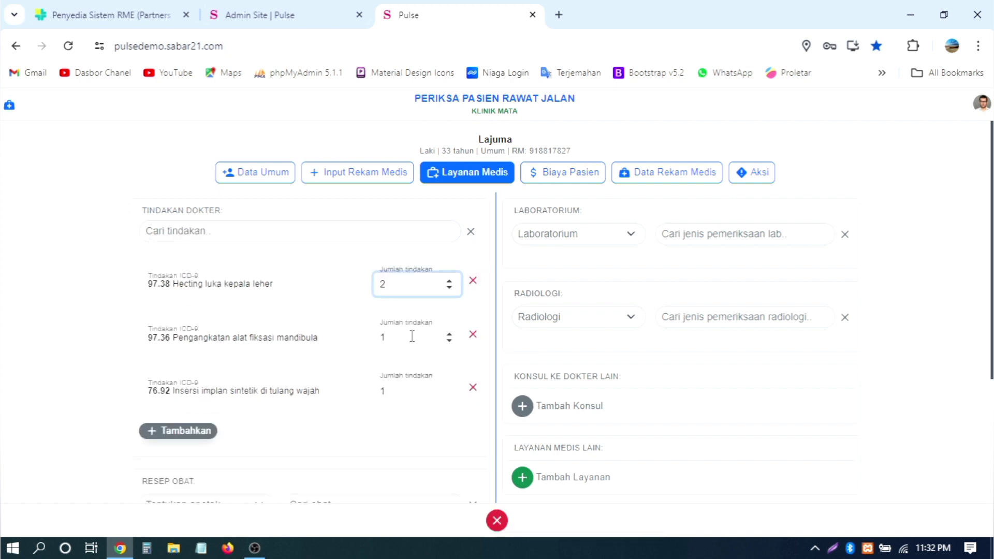
type("2")
left_click_drag(407, 337, 376, 339)
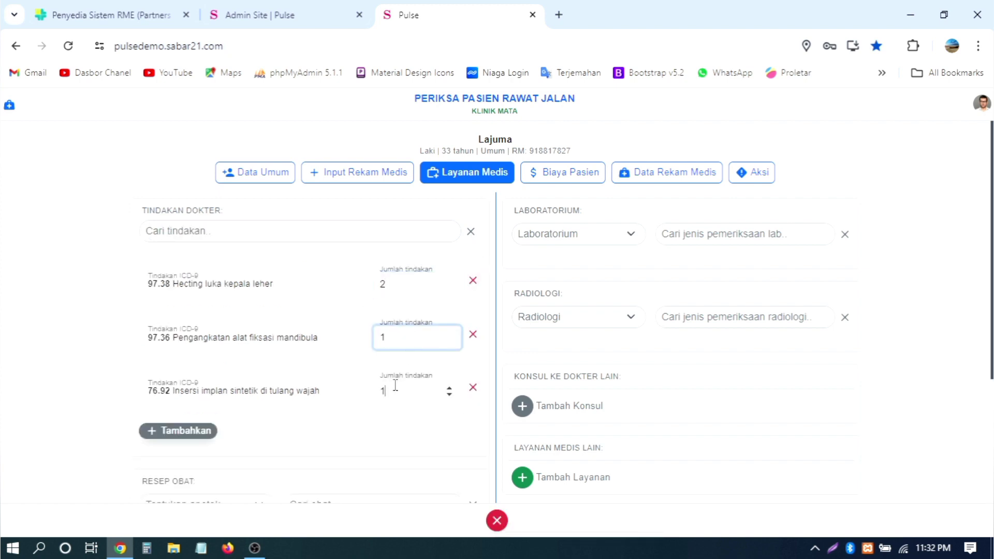
left_click(385, 391)
scroll(429, 324, "down", 2)
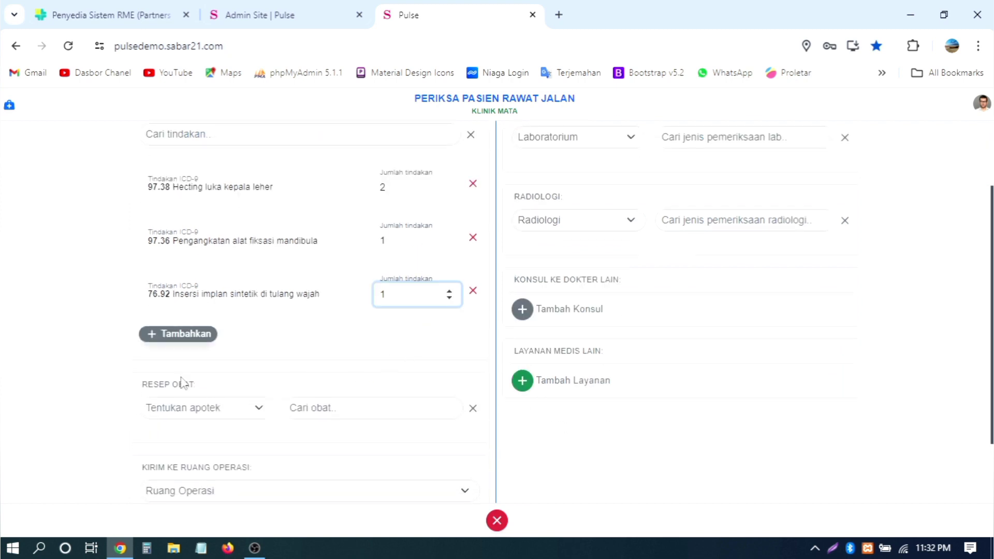
left_click(175, 335)
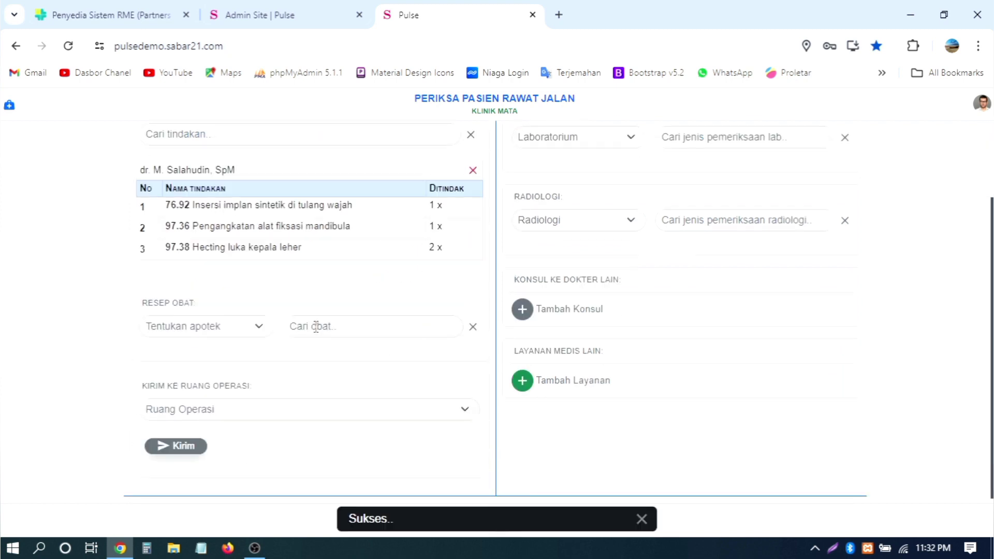
Step: Open the Tentukan apotek pharmacy dropdown for the prescription
double_click(180, 203)
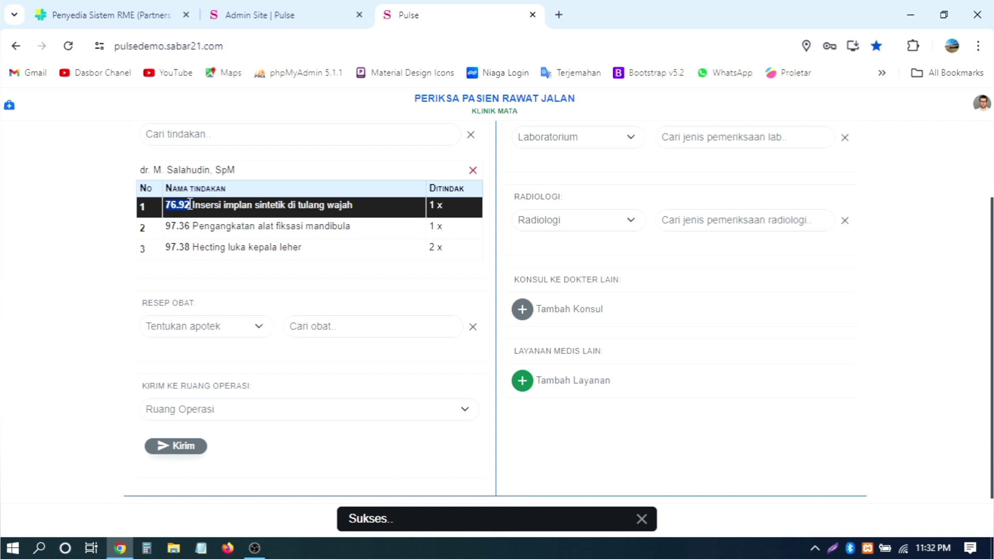
left_click_drag(166, 226, 185, 248)
scroll(251, 277, "up", 2)
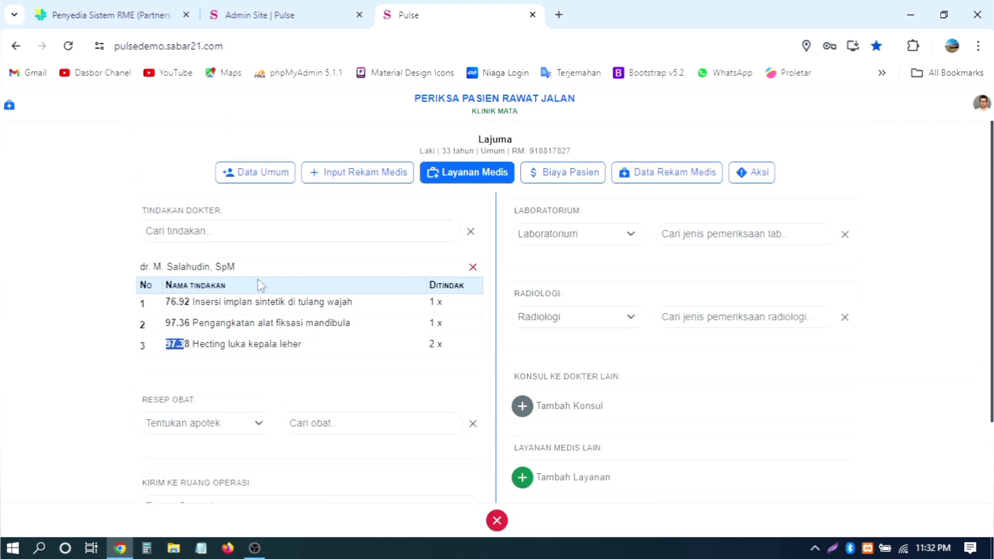
scroll(254, 280, "down", 2)
left_click(224, 332)
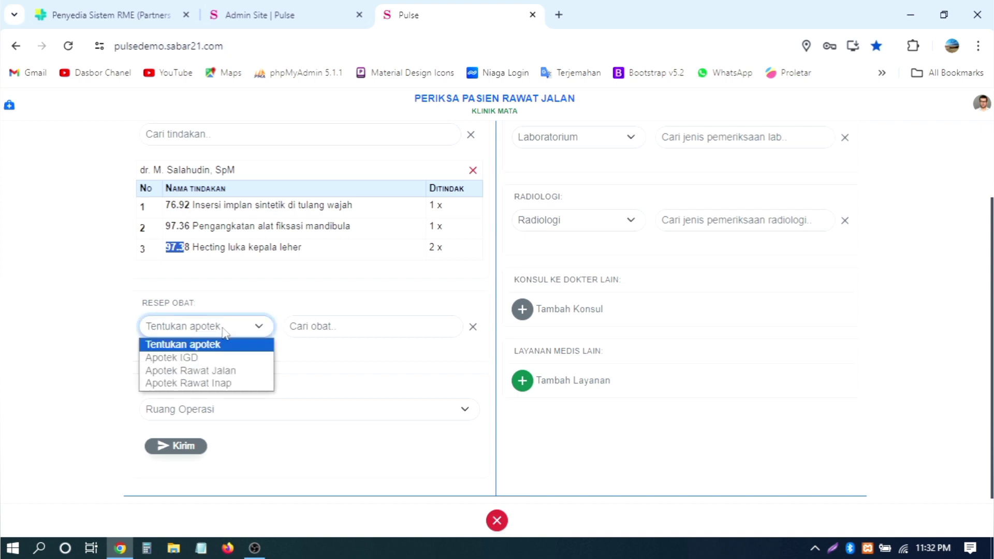
left_click(225, 332)
left_click(288, 305)
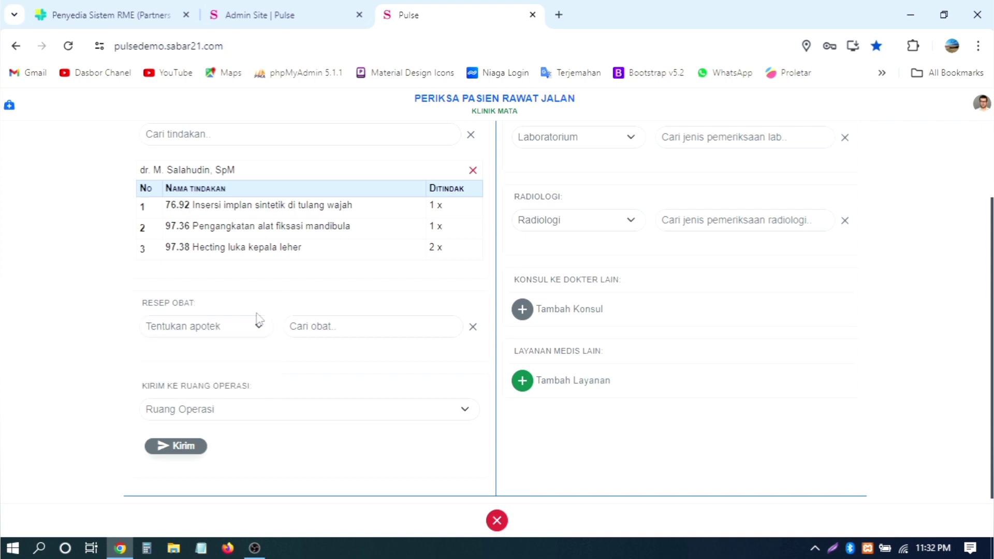
left_click(228, 331)
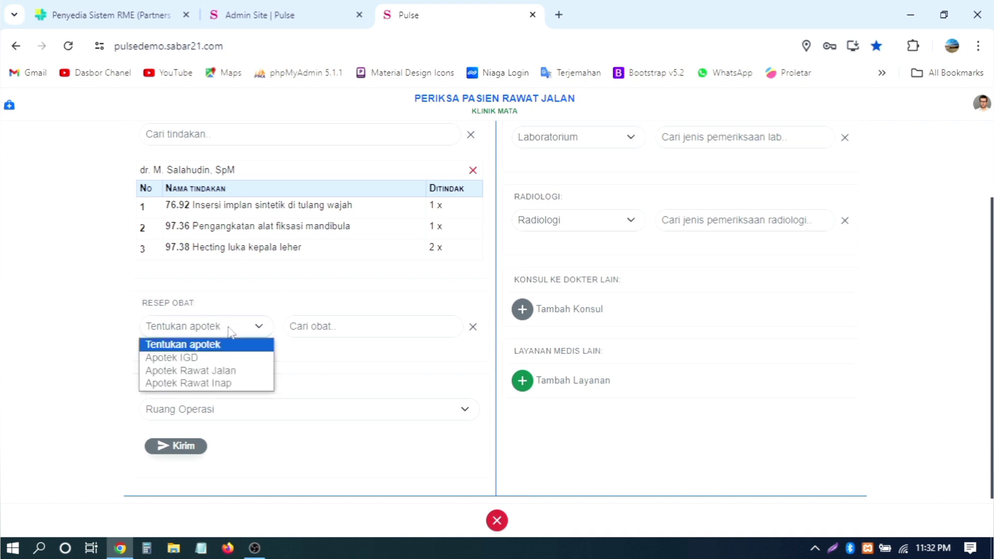
Step: Choose Apotek Rawat Jalan and add EFAVIRENZ 200 MG, NEVIRAPINE 200 MG and TENOFOVIR 300 MG
left_click(229, 374)
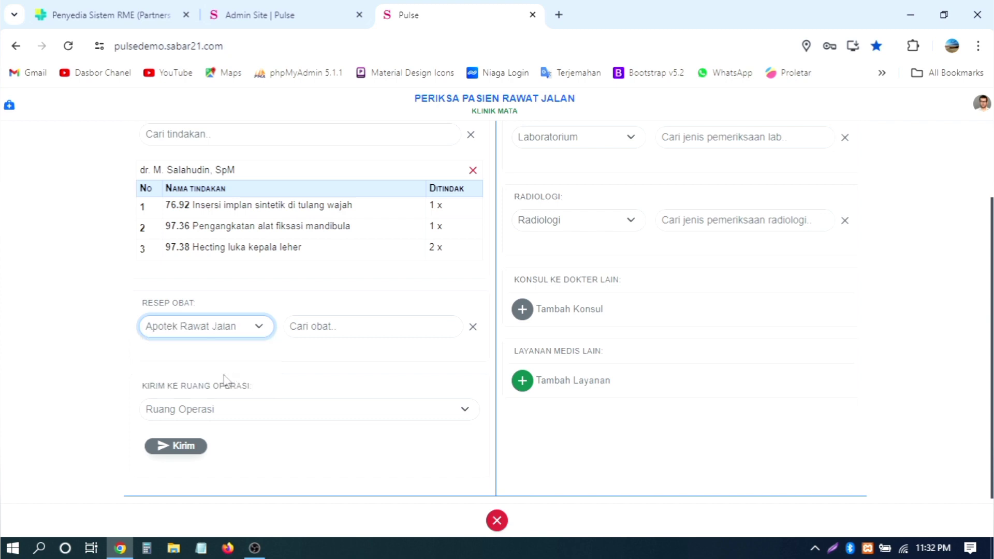
left_click(356, 326)
scroll(439, 288, "down", 1)
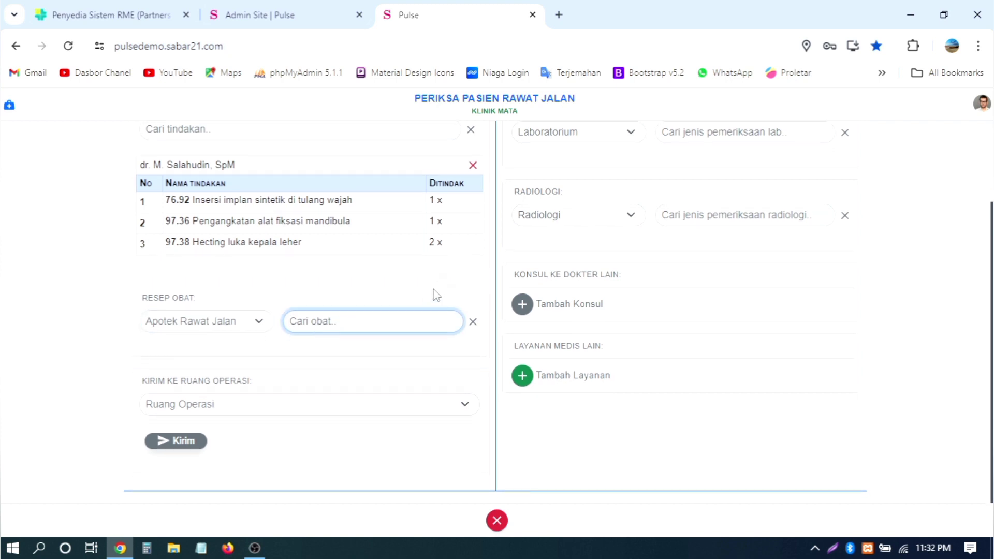
type("a")
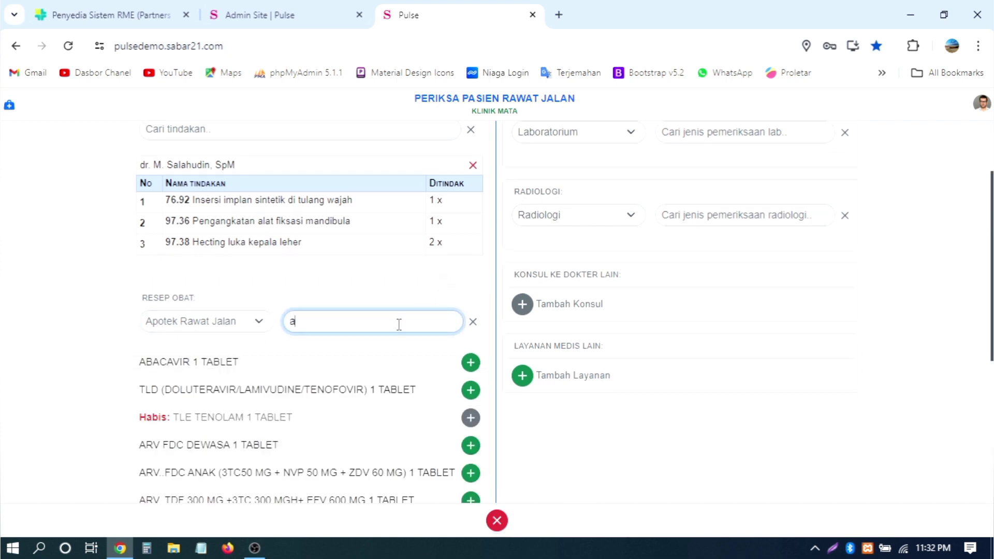
scroll(392, 348, "down", 5)
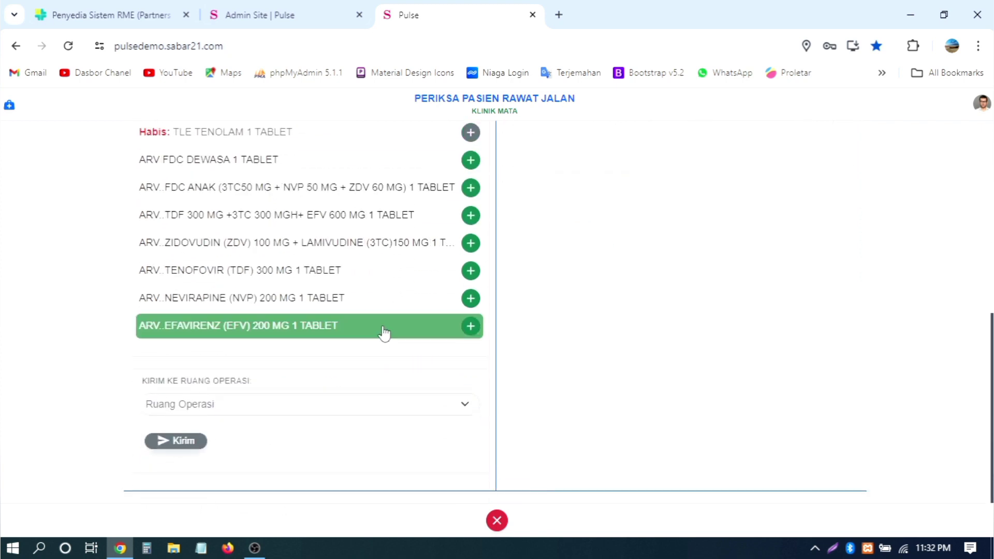
left_click(384, 331)
left_click(383, 305)
left_click(464, 271)
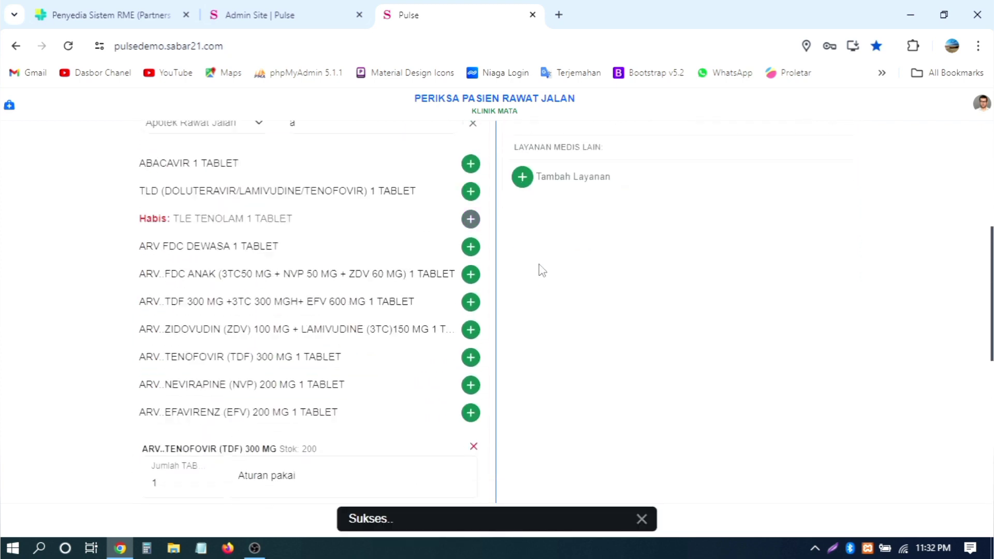
left_click(472, 137)
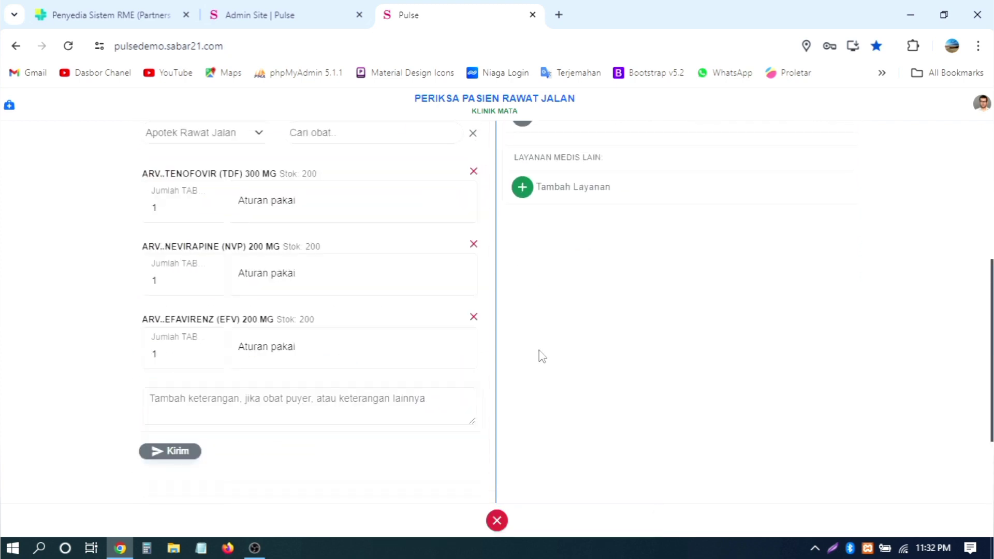
scroll(326, 356, "up", 2)
Step: Set Aturan pakai: TENOFOVIR 2x sehari, NEVIRAPINE 3x sehari, EFAVIRENZ 2x sehari
left_click(311, 305)
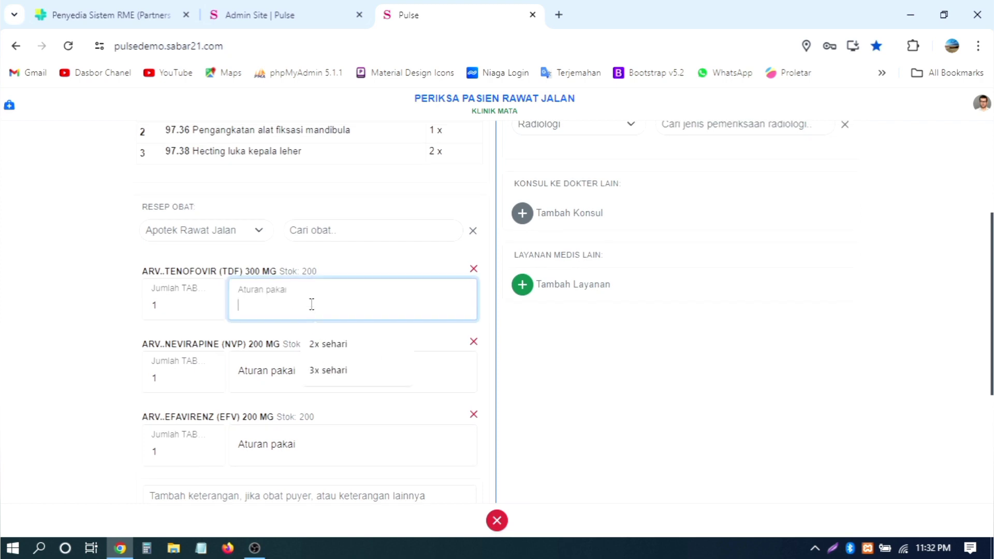
left_click(329, 344)
left_click(324, 369)
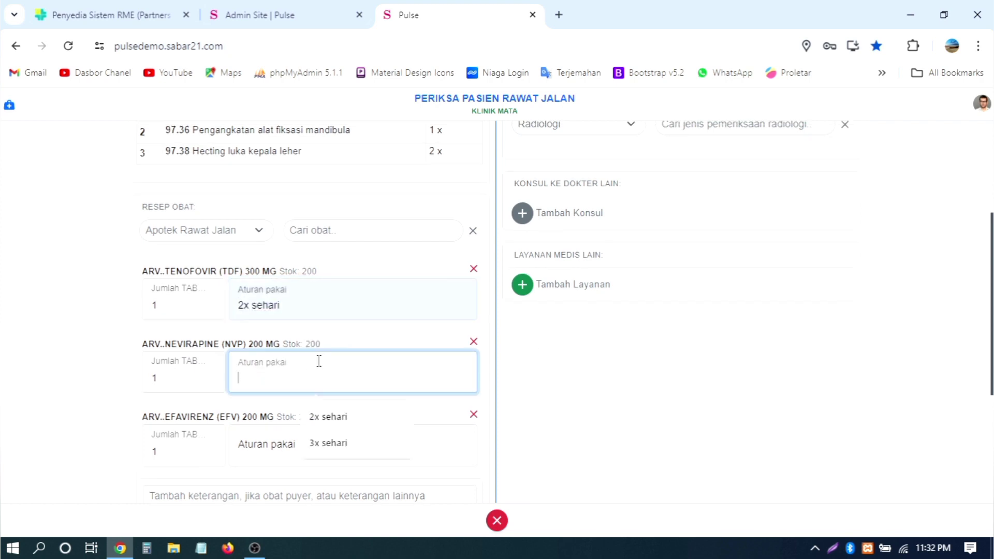
left_click(348, 443)
scroll(320, 360, "down", 2)
left_click(319, 361)
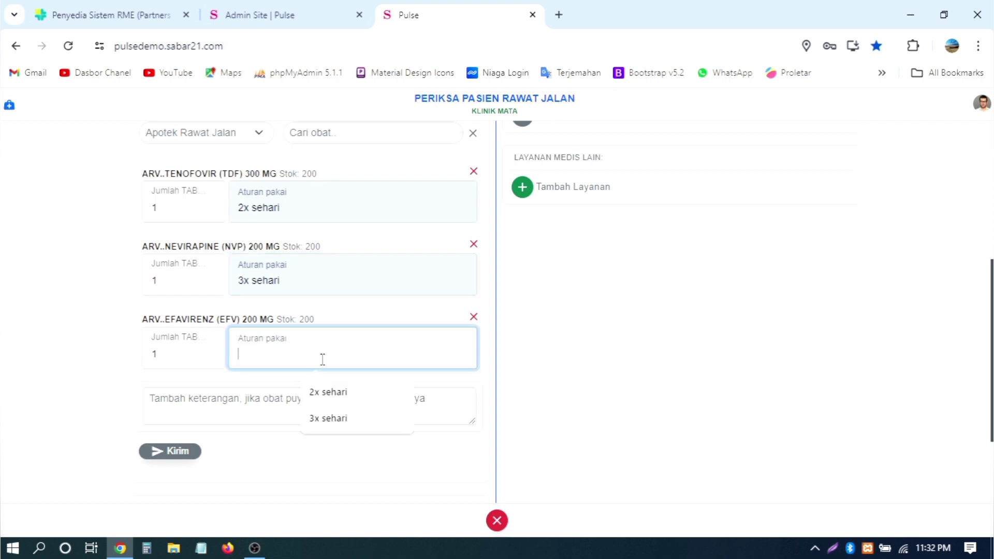
left_click(334, 391)
Step: Add the note 'Campurkan obat A dengan obat B' and send the prescription
left_click(350, 398)
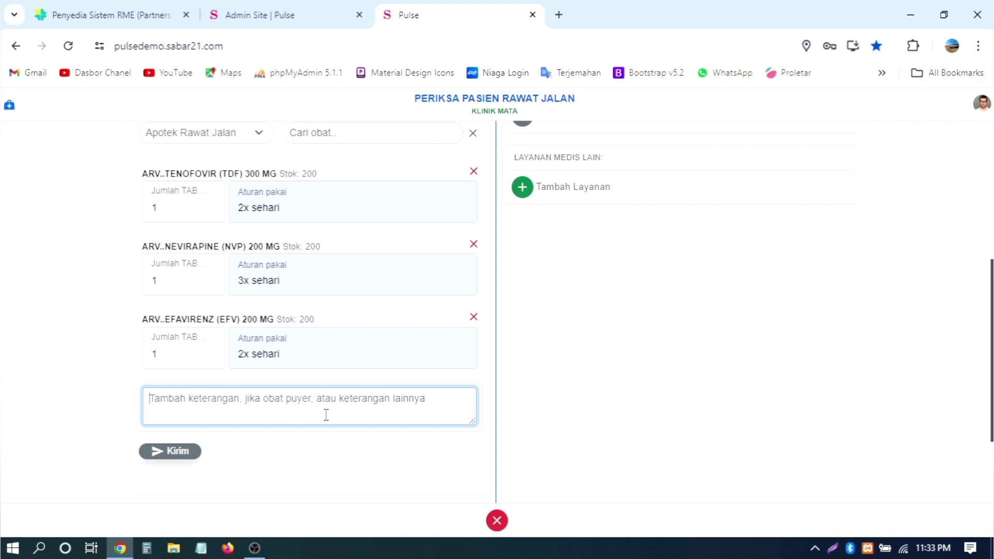
type("C")
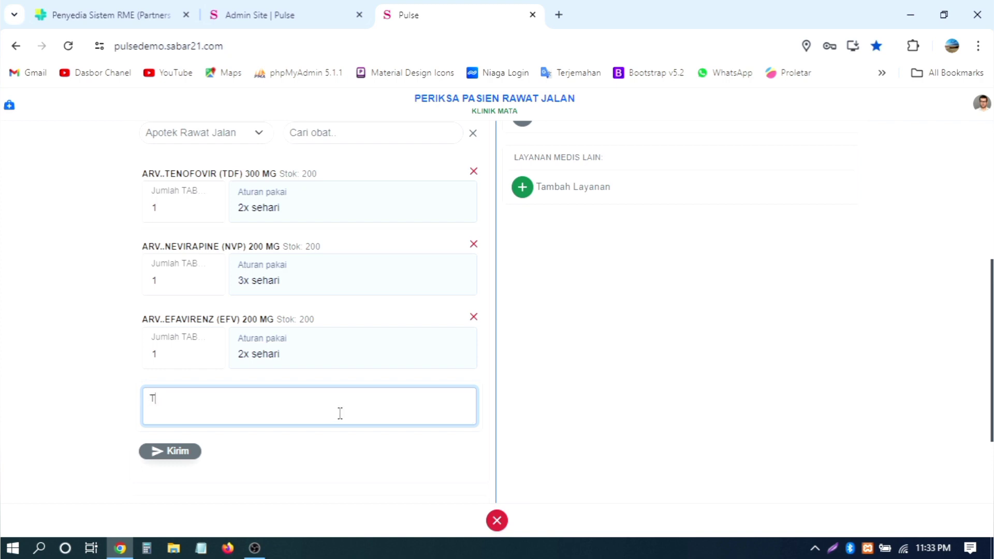
key("BackSpace")
type("Campurkan obat ")
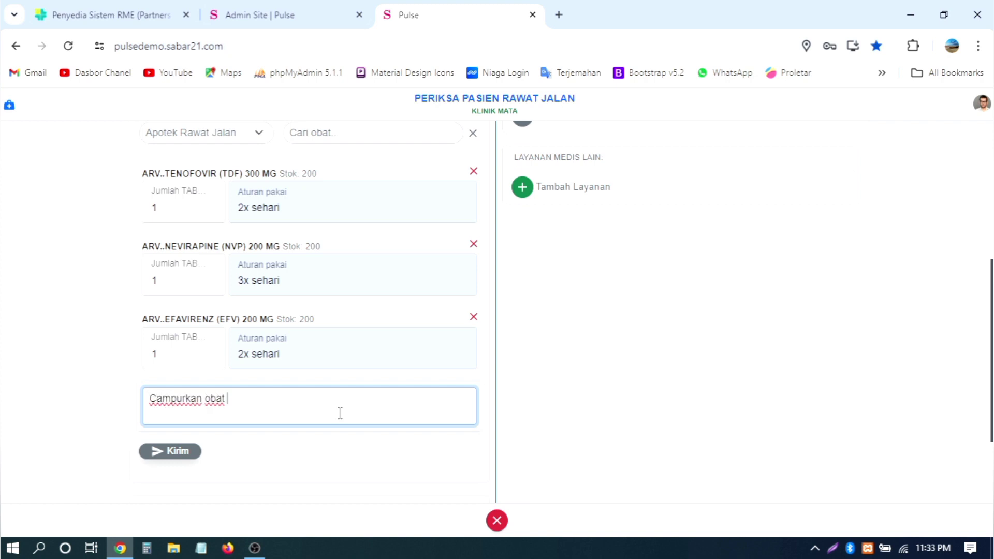
type("A dengan obat B.")
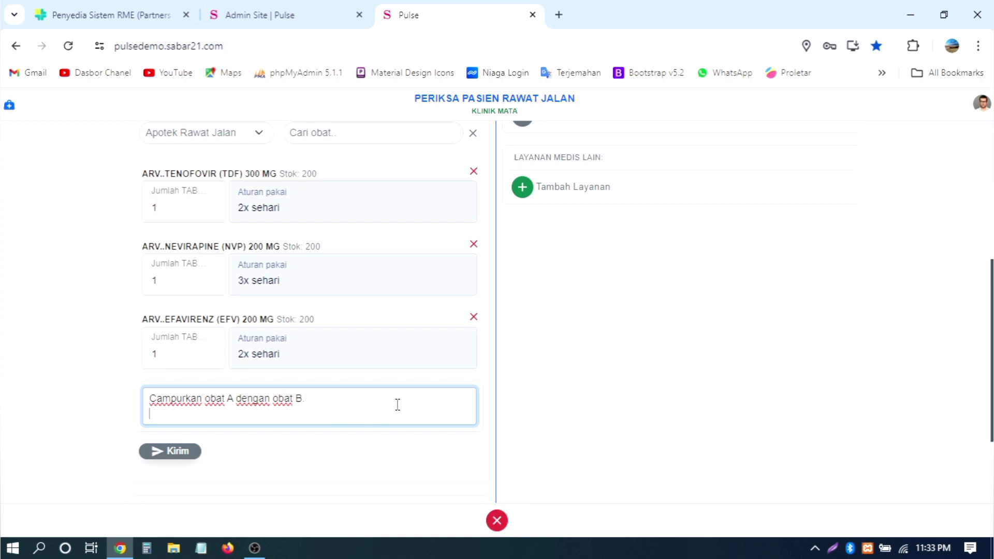
key("Return")
key("Return")
key("Return")
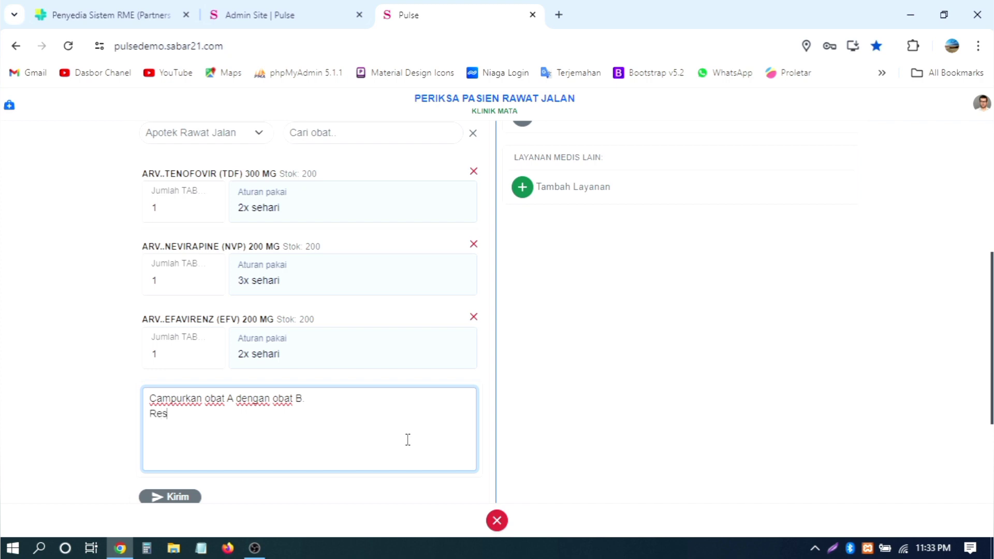
key("BackSpace")
key("BackSpace")
key("BackSpace")
key("BackSpace")
key("BackSpace")
key("BackSpace")
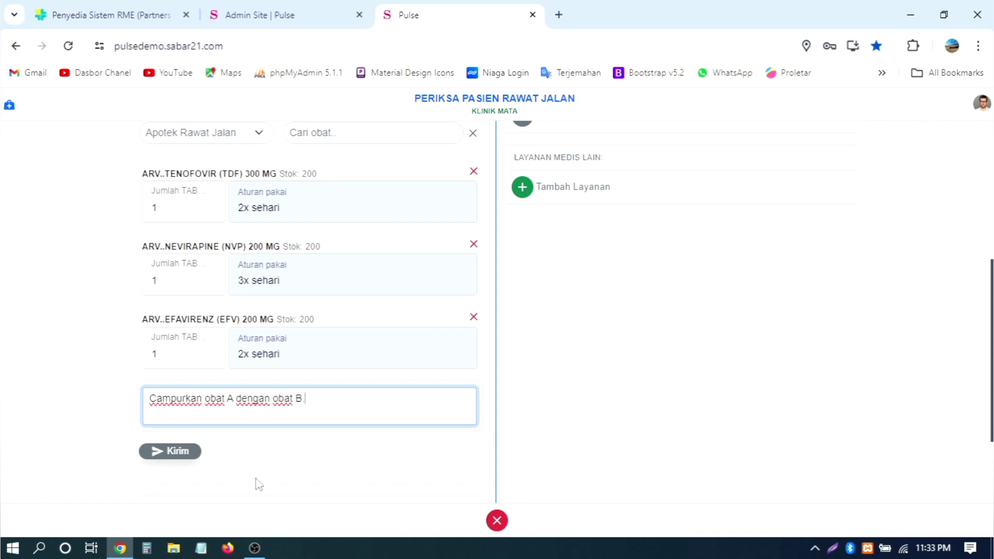
left_click(170, 451)
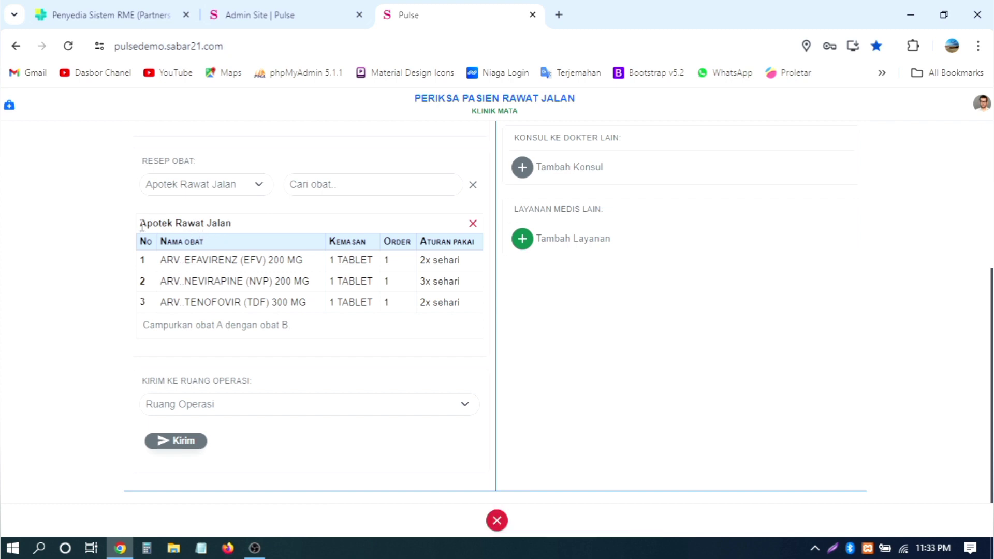
left_click_drag(141, 224, 233, 223)
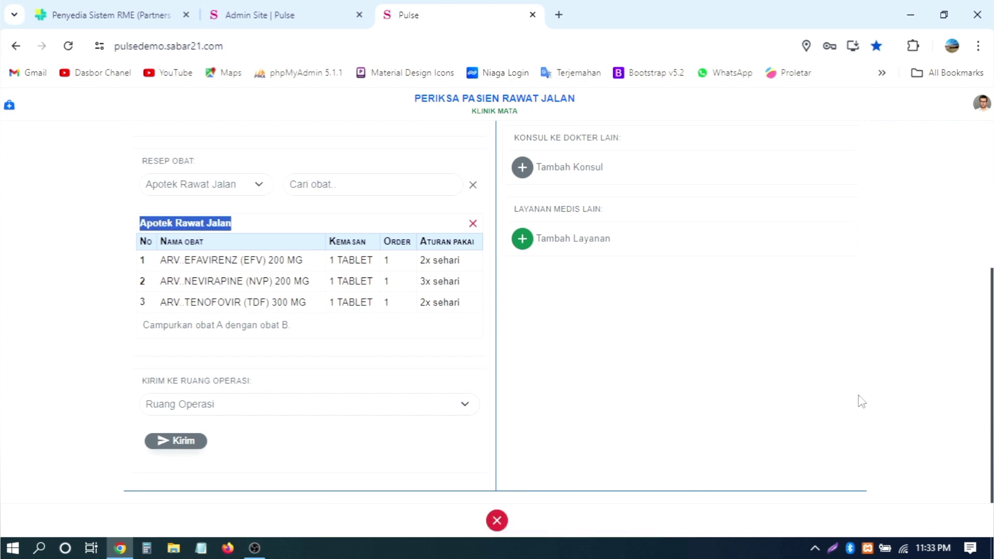
scroll(861, 402, "up", 5)
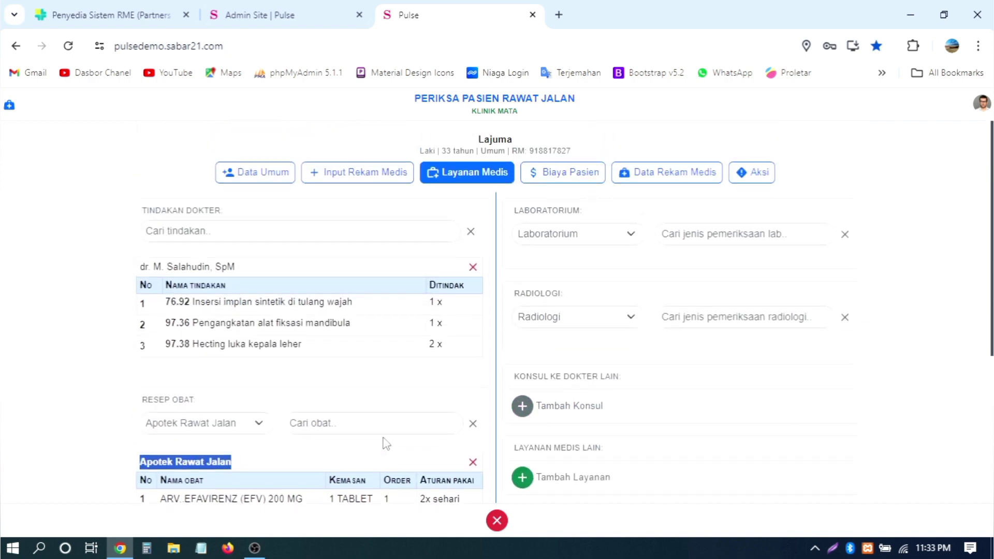
scroll(394, 440, "down", 4)
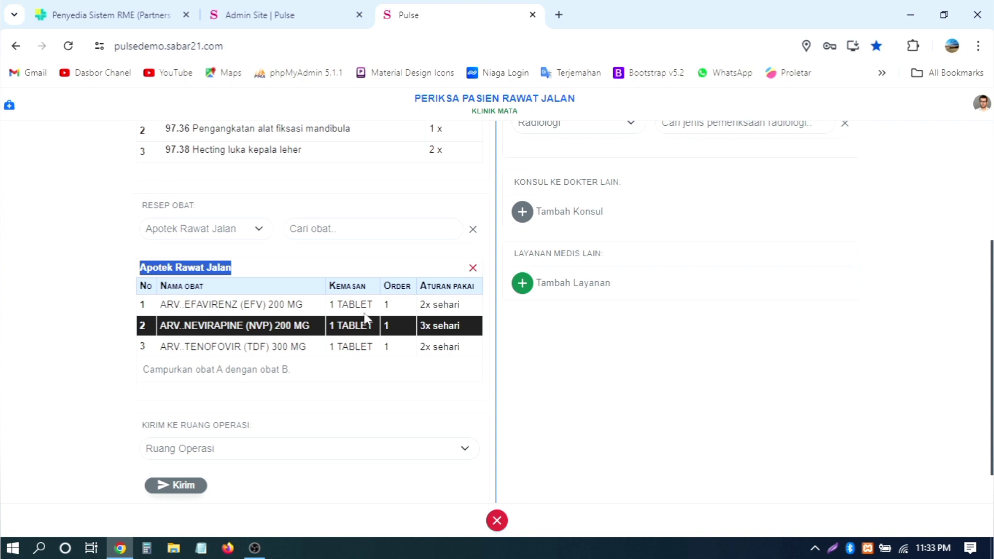
scroll(857, 274, "up", 4)
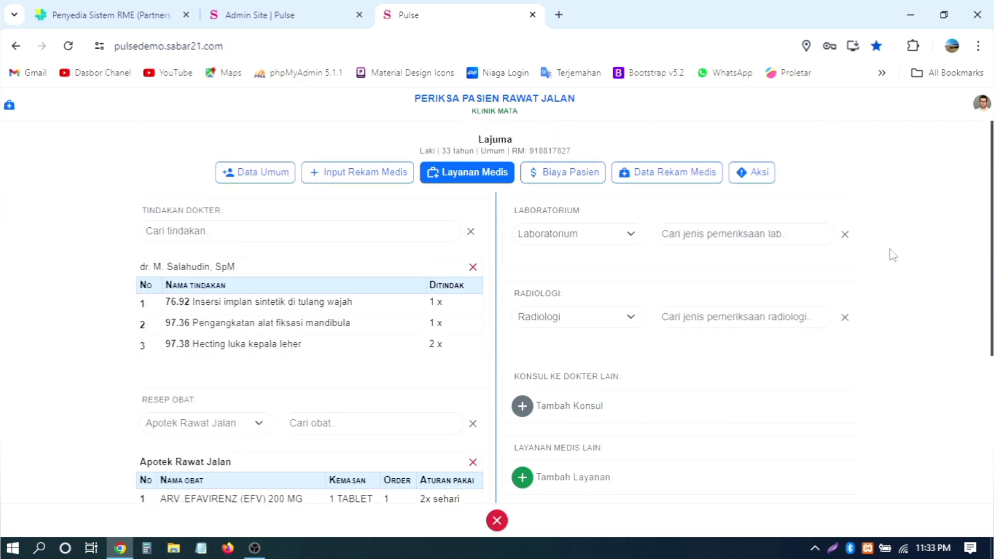
Step: Search lab tests for 'a', add BTA - S and BTA - P with Anls. Sperma, and send the order
left_click(605, 241)
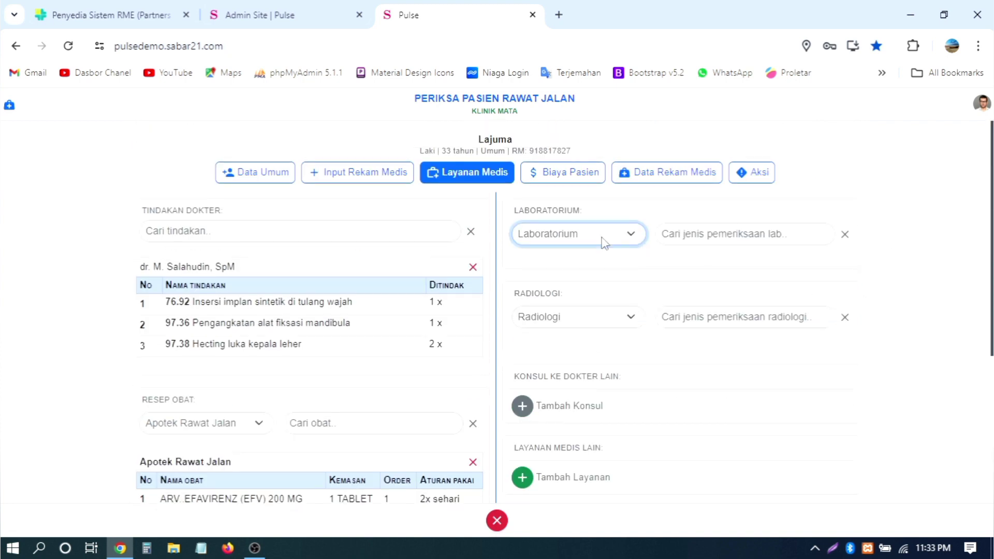
left_click(762, 230)
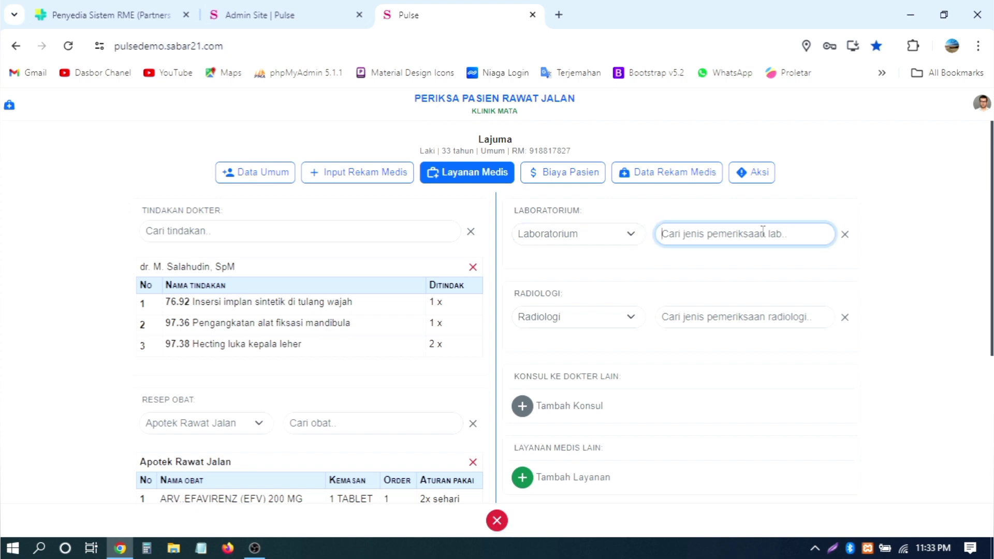
type("a")
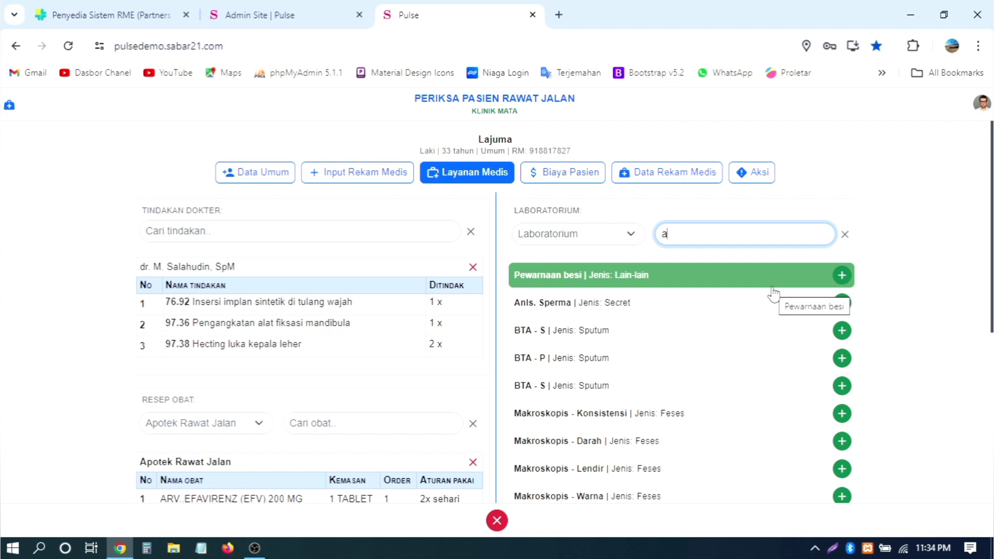
left_click(840, 332)
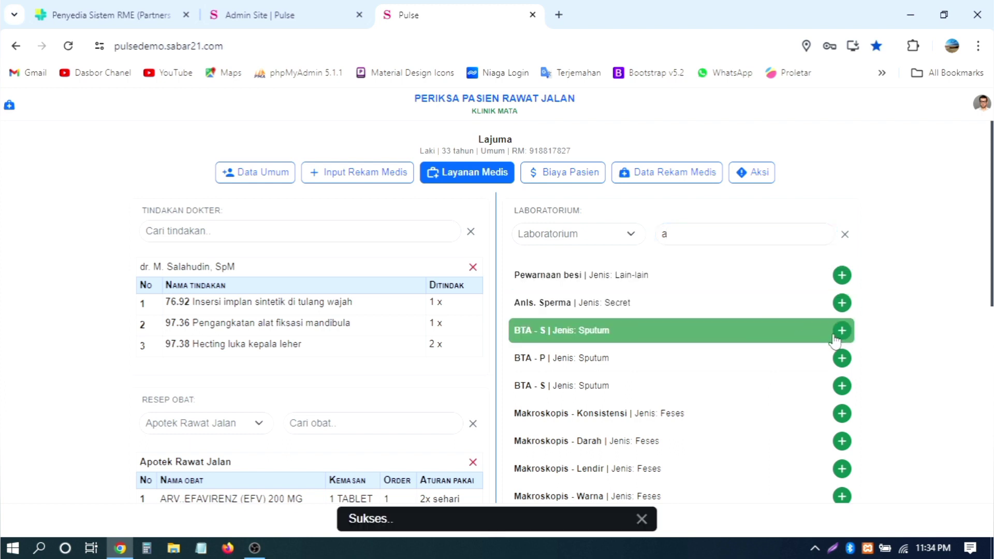
left_click(841, 357)
left_click(845, 234)
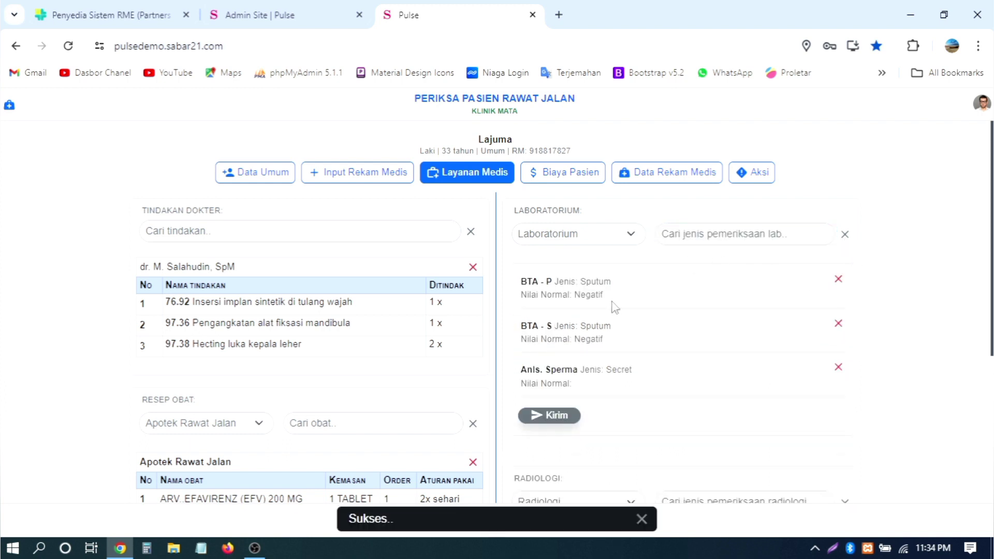
scroll(621, 372, "down", 2)
left_click(566, 318)
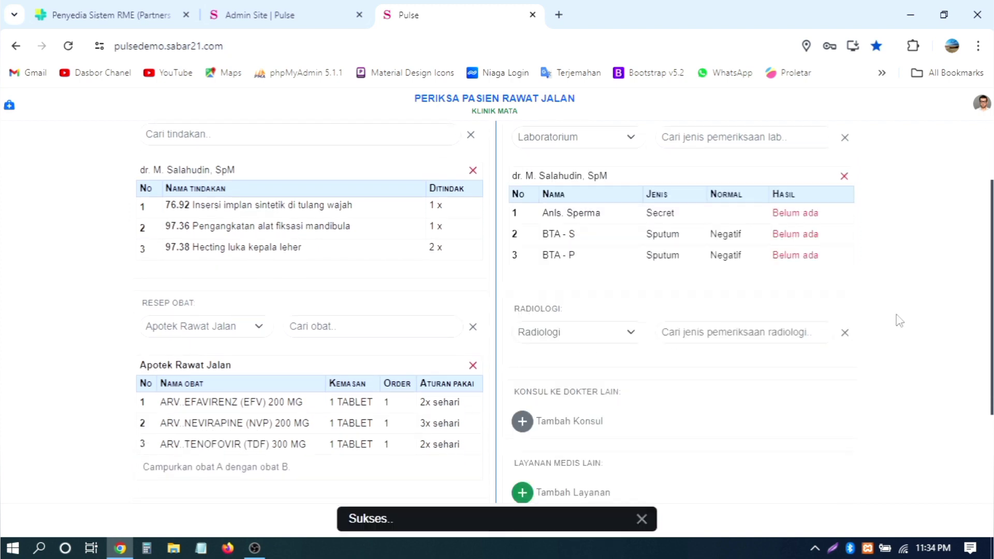
scroll(895, 272, "down", 2)
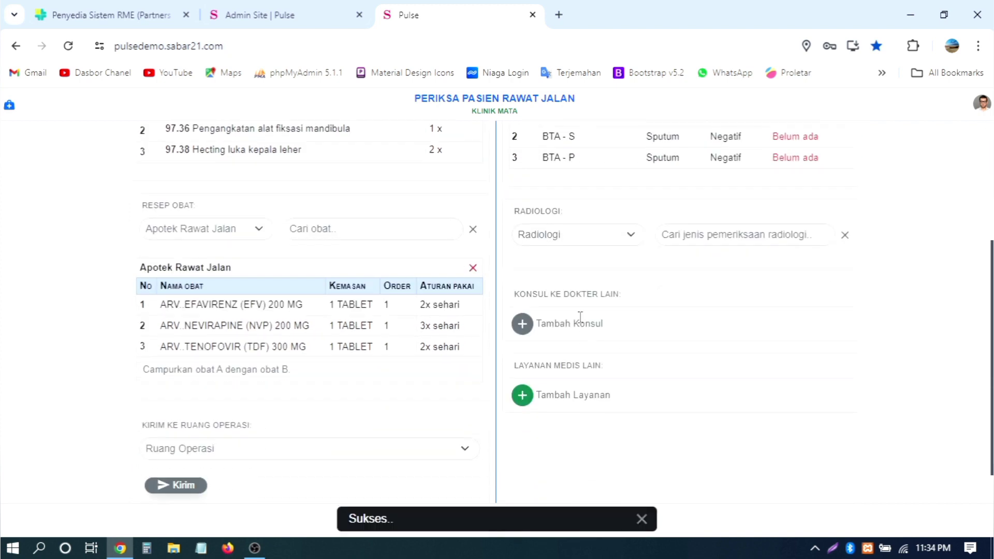
Step: Search radiology for 'a', add WATERS with ANKLE MORTISE and PANORAMIC, and send the order
left_click(716, 239)
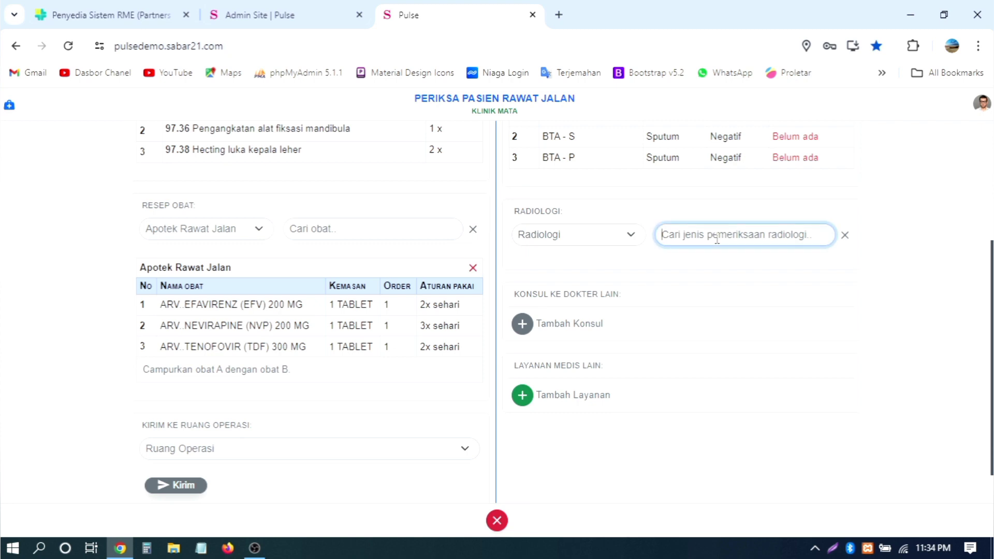
type("a")
left_click(642, 369)
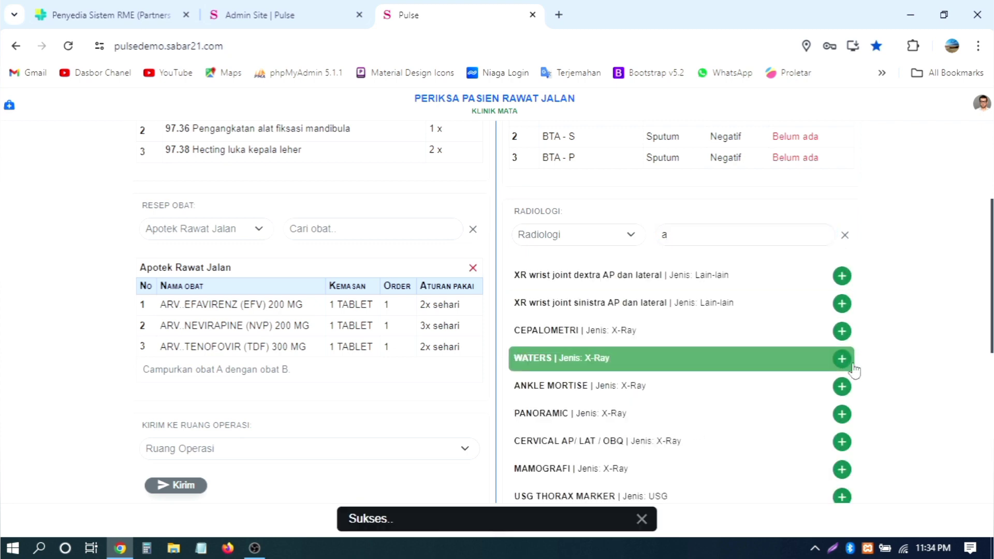
left_click(845, 235)
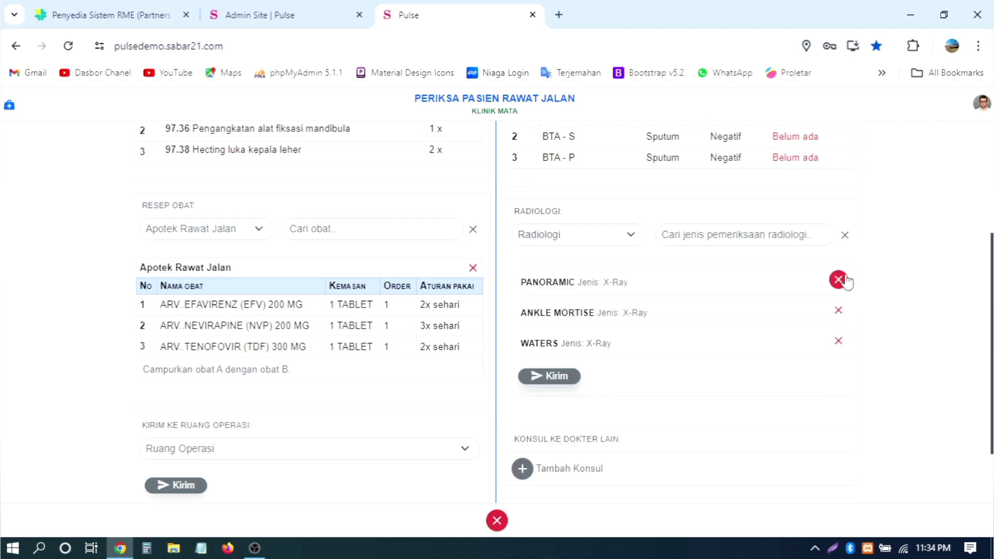
left_click(553, 376)
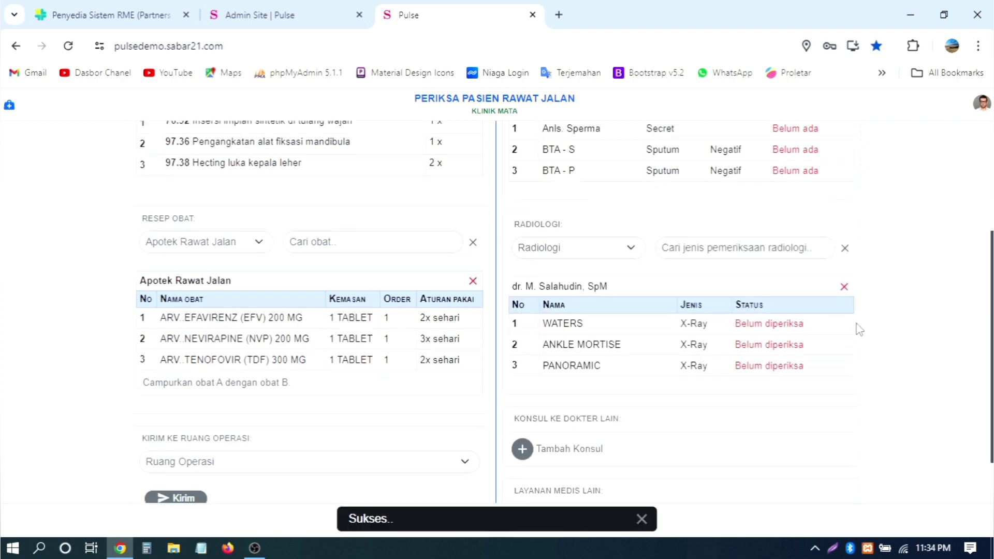
scroll(703, 301, "down", 4)
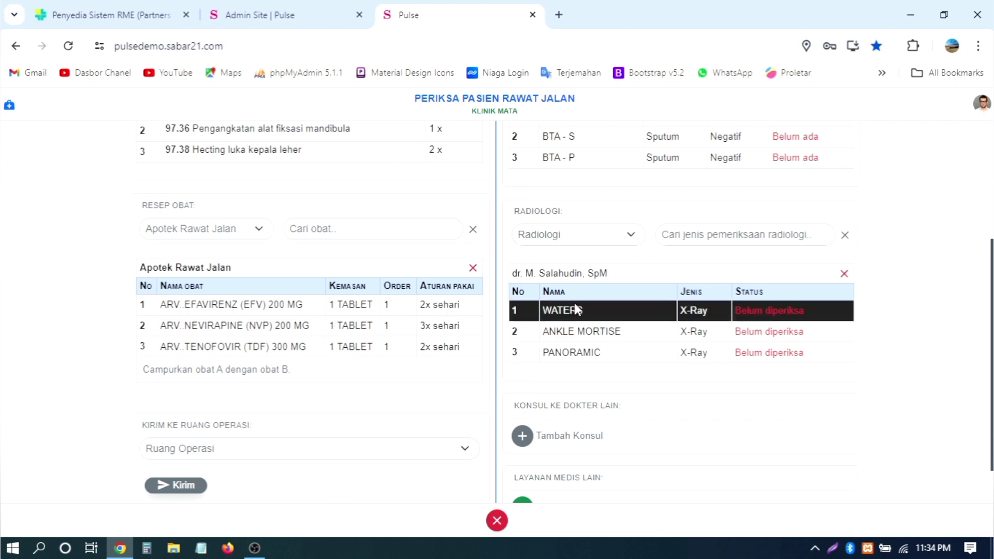
scroll(903, 255, "down", 1)
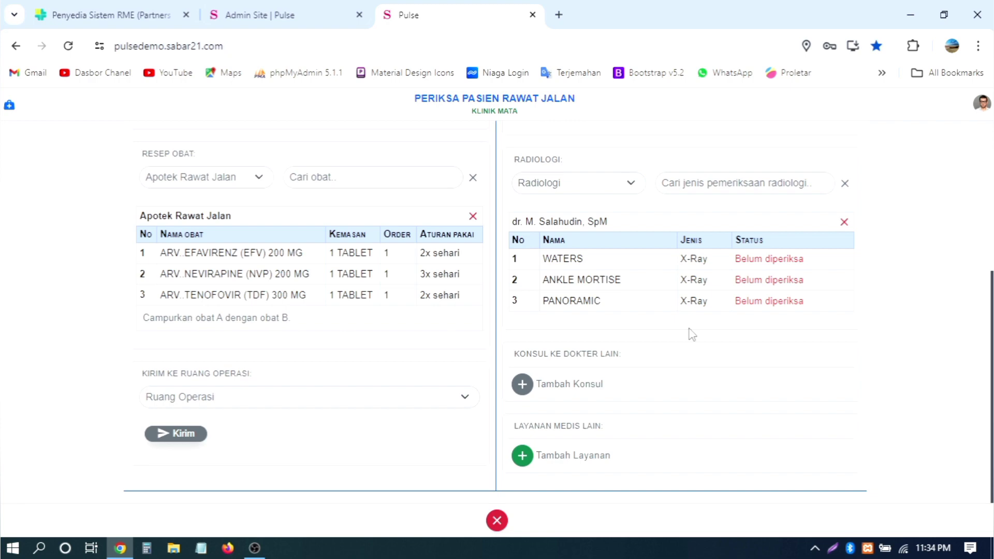
scroll(603, 269, "up", 4)
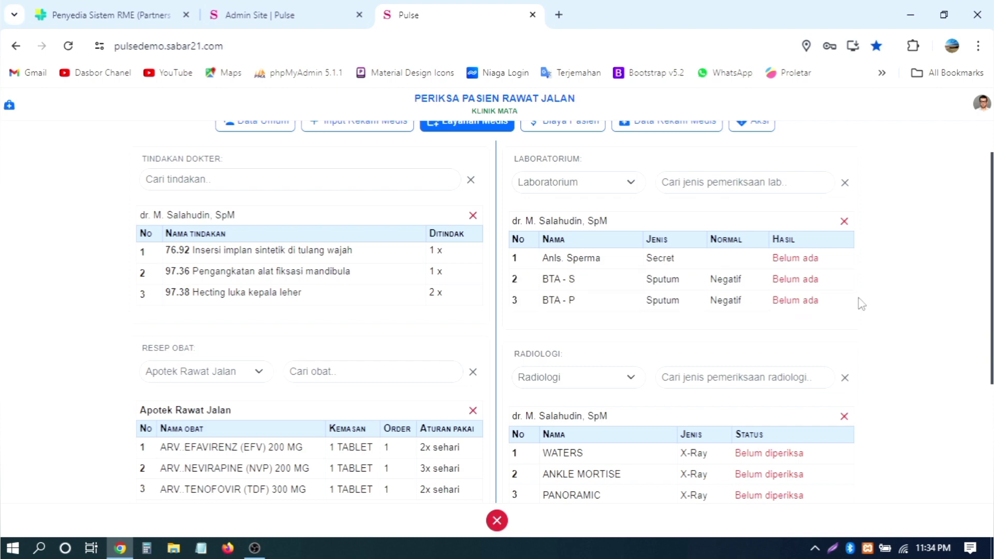
scroll(861, 303, "down", 5)
scroll(862, 303, "up", 6)
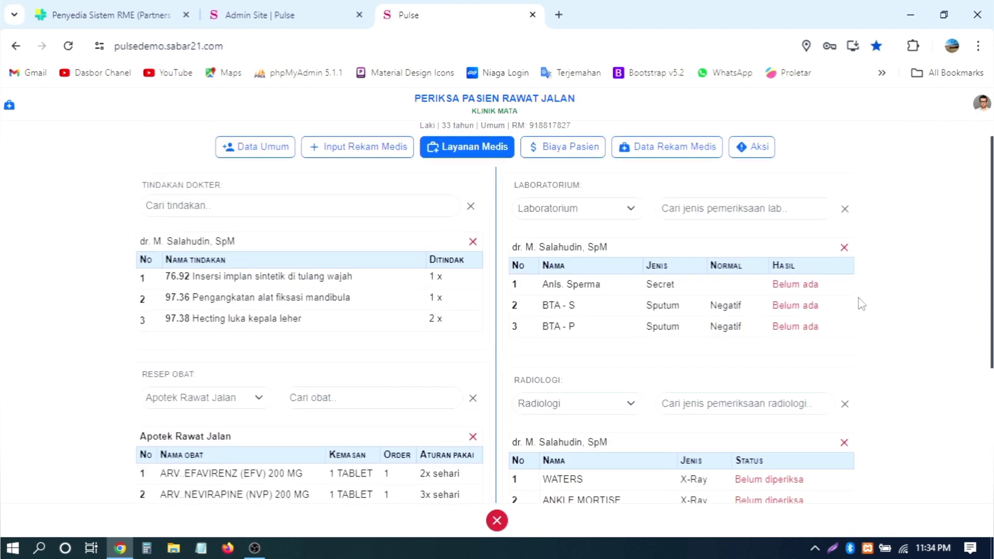
scroll(861, 303, "down", 3)
scroll(861, 304, "up", 4)
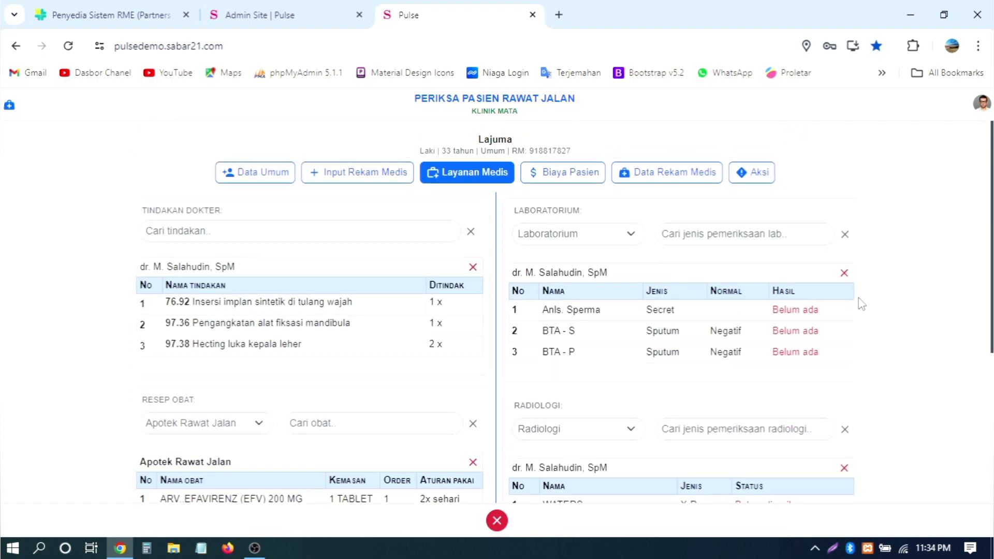
scroll(861, 304, "down", 3)
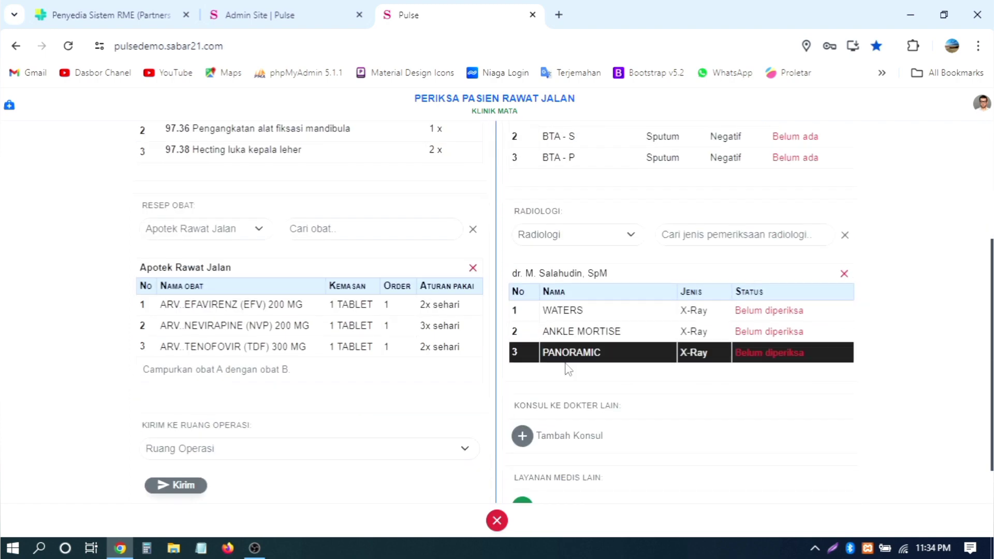
scroll(568, 368, "down", 1)
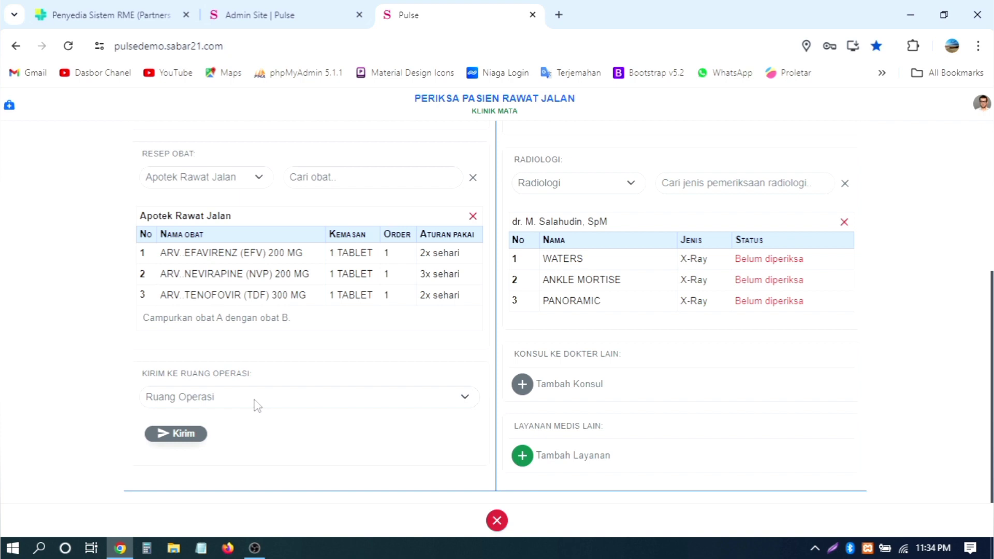
left_click(255, 402)
left_click(256, 403)
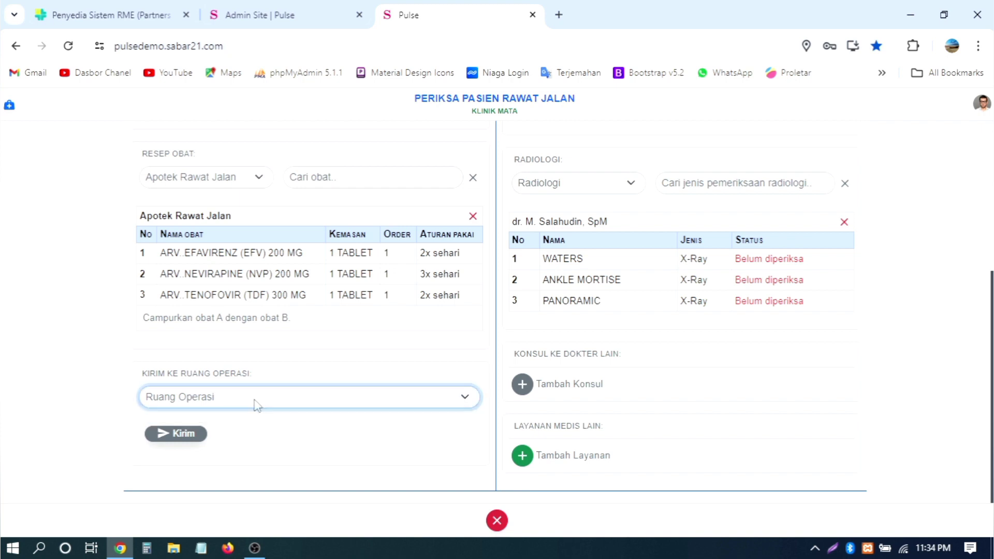
left_click(227, 409)
left_click(217, 409)
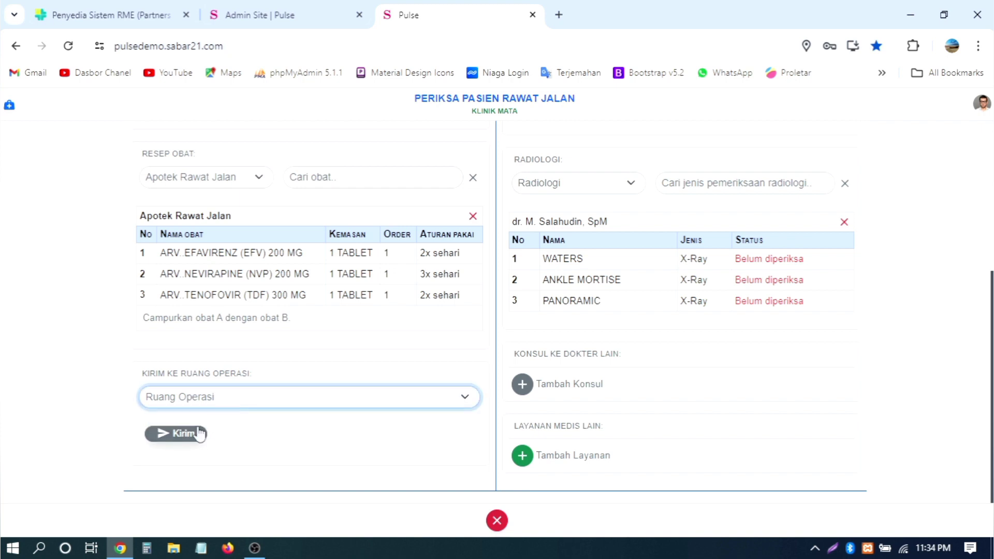
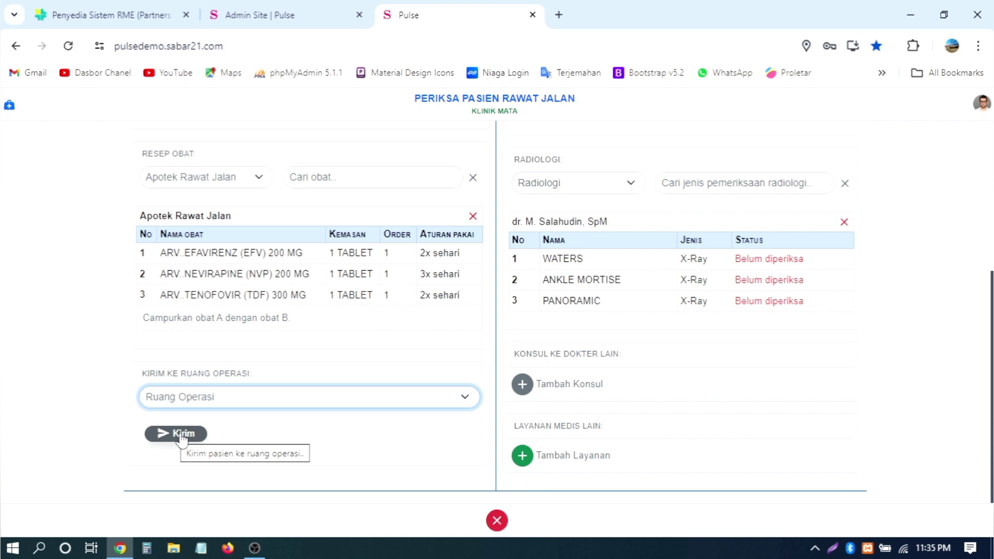
Step: Add a new Konsul ke Dokter Lain request and place the cursor in its empty note
left_click(521, 388)
scroll(828, 334, "down", 4)
left_click(643, 231)
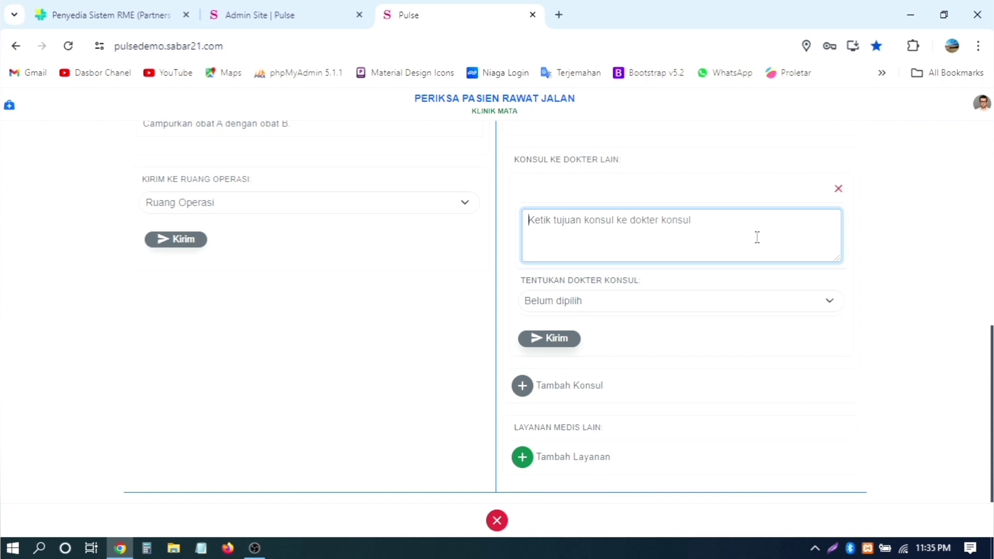
Step: Write the consult note 'Tolong periksa pasien ini, karena akan dilakukan operasi padanya pada tanggal sekian dan sekian'
type("Tolong")
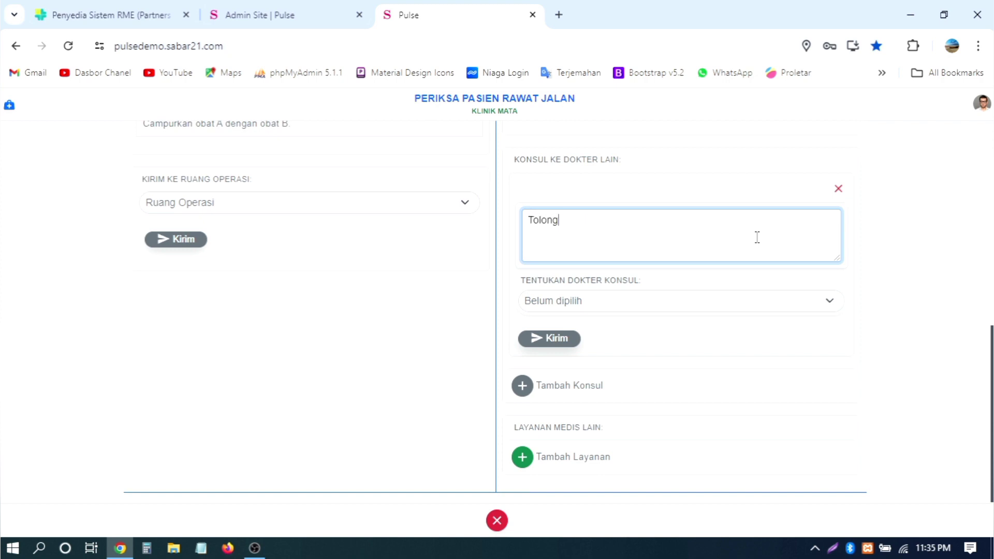
type(" periksa pasien ini, ")
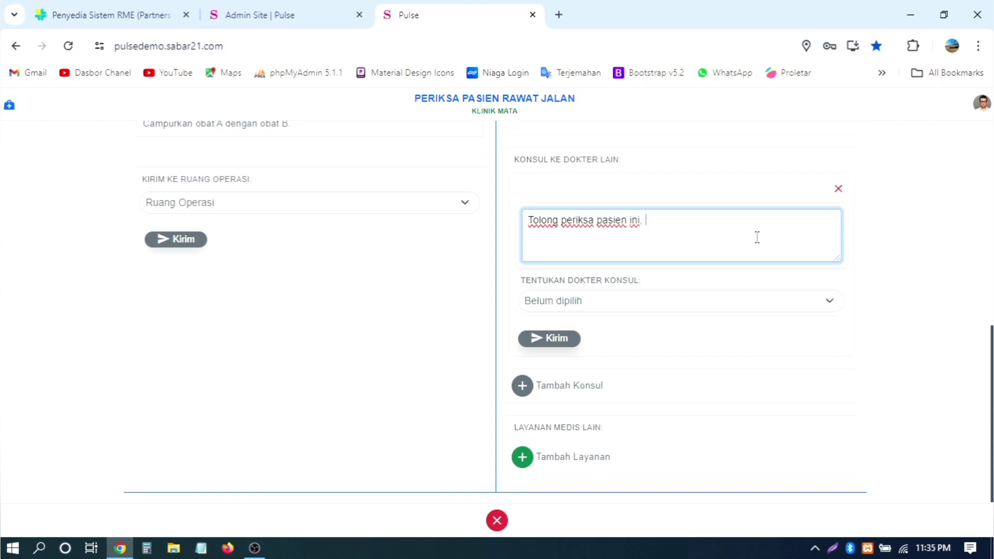
type("untuk")
key("ctrl+BackSpace")
type("karena akan dilakukan ")
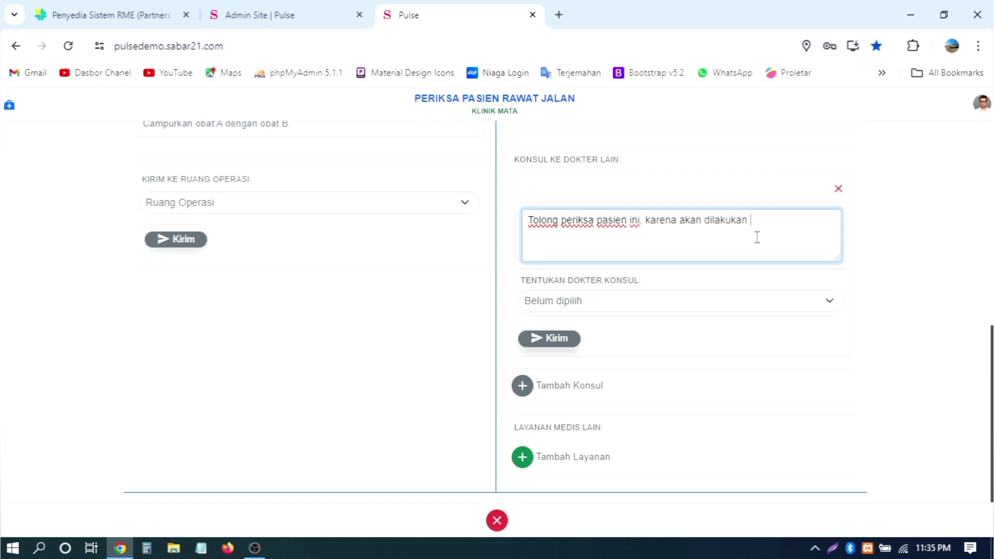
type("operasi pa")
key("BackSpace")
type("padanya ")
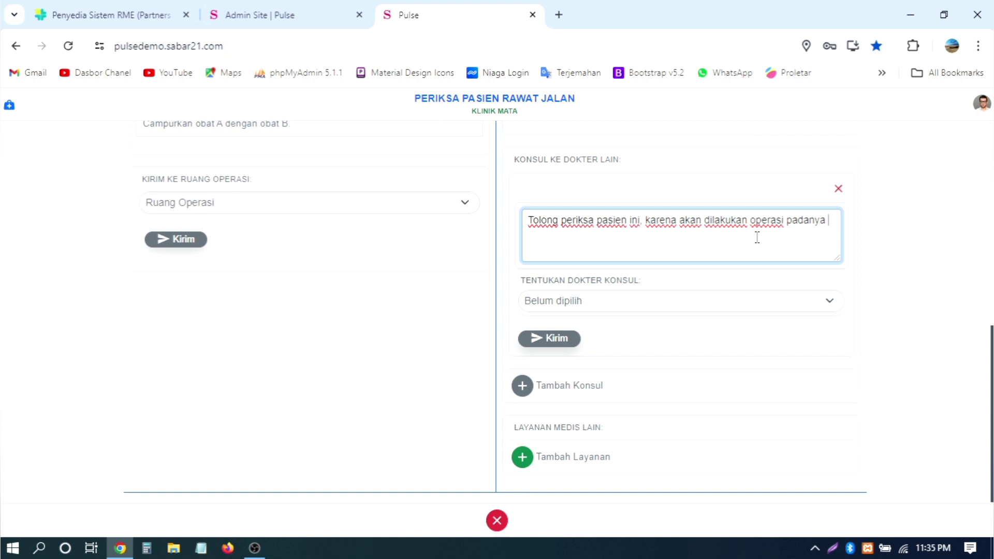
type("pada tanggal sekian dan sek")
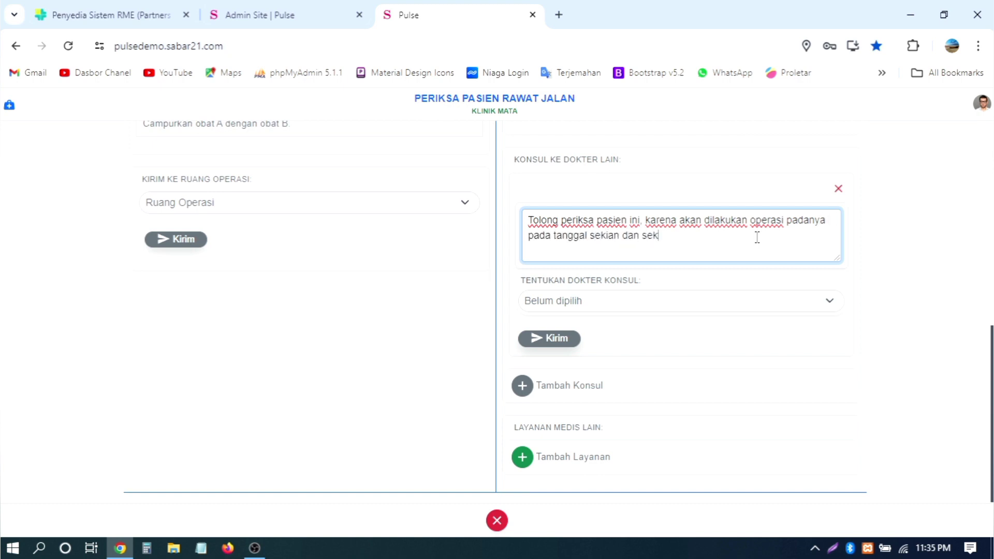
type("ian")
Step: Send the consult to a chosen doctor and dismiss the doctor-unavailable alert
left_click(774, 309)
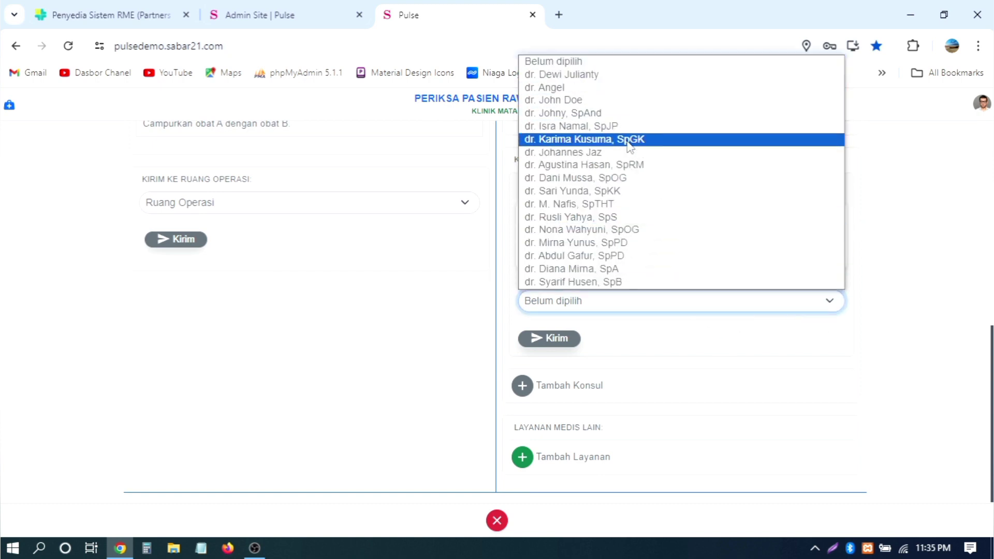
left_click(605, 71)
left_click(539, 339)
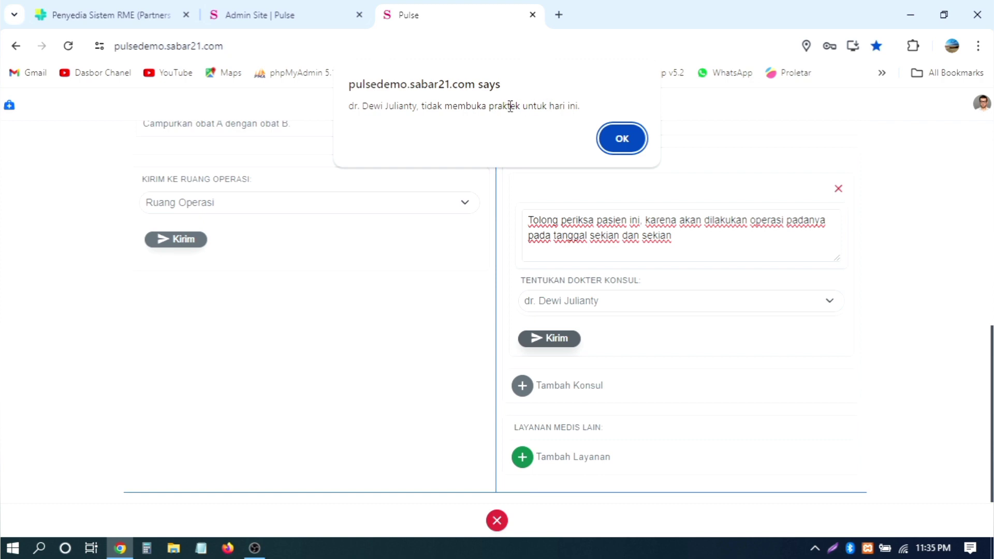
left_click_drag(586, 105, 343, 104)
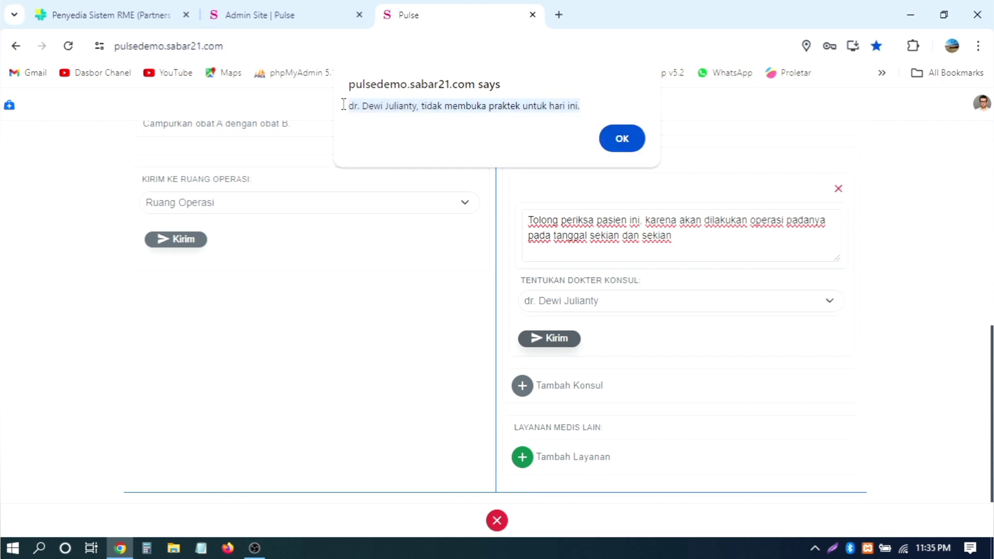
left_click_drag(591, 106, 349, 105)
left_click(623, 139)
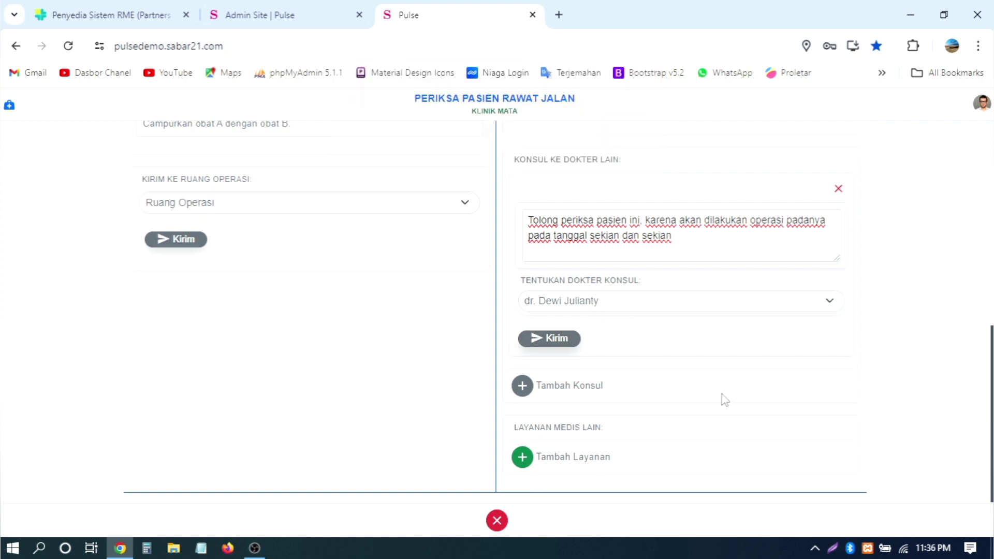
Step: Try two more consulting doctors, both unavailable, then discard the consult request
left_click(674, 309)
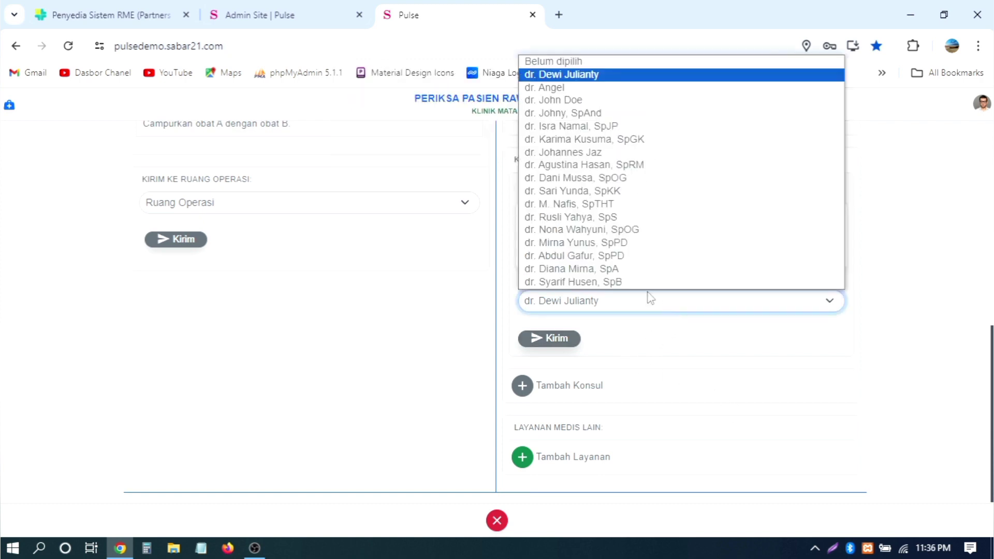
left_click(643, 138)
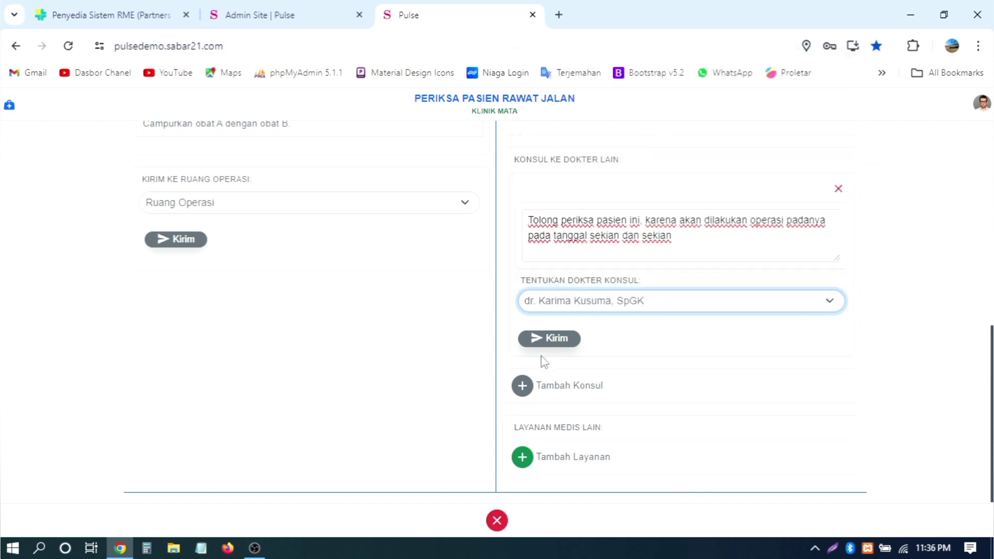
left_click(547, 338)
left_click(623, 137)
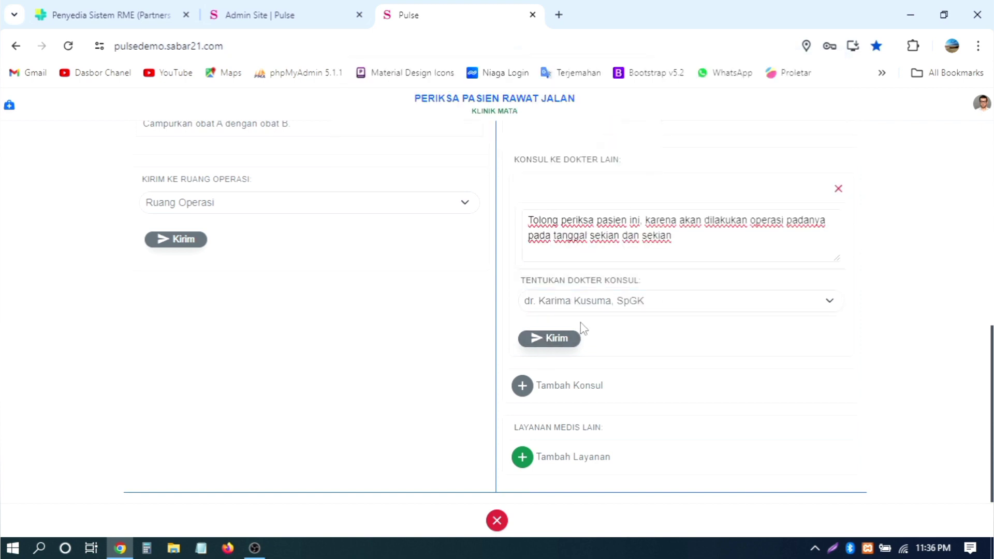
left_click(588, 300)
left_click(608, 114)
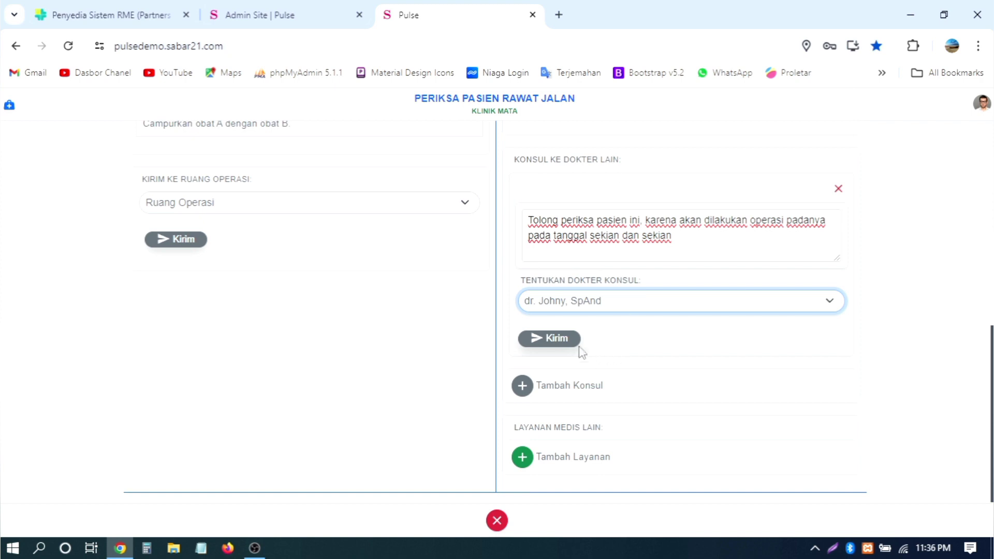
left_click(576, 344)
left_click(623, 137)
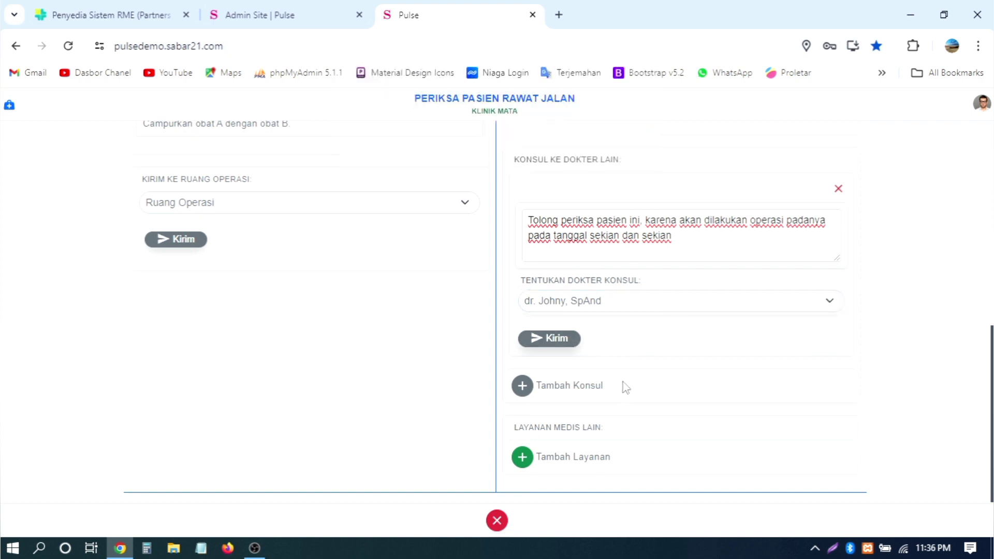
left_click(839, 190)
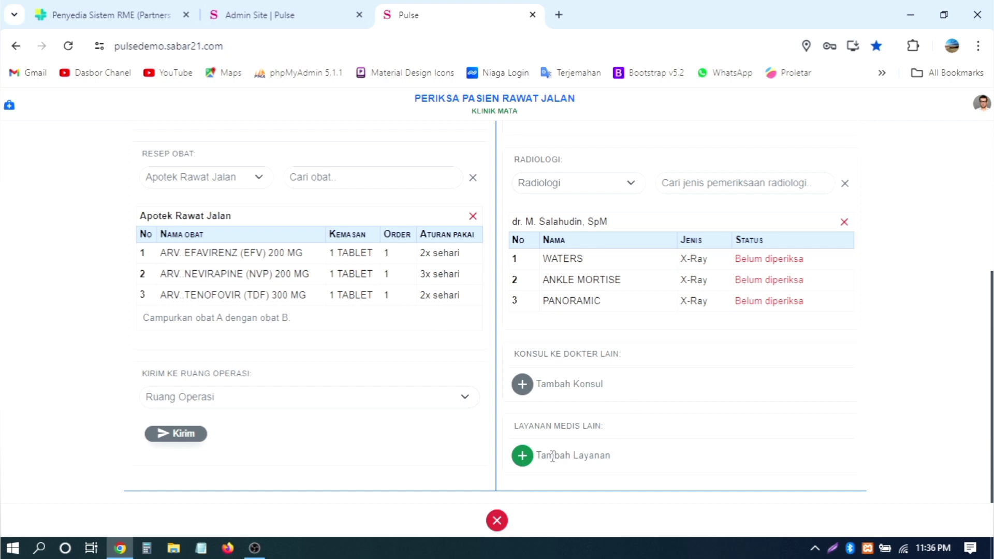
Step: Add the service 'Pemakain oksigen 2kg' priced 50000
left_click(522, 457)
scroll(759, 339, "down", 2)
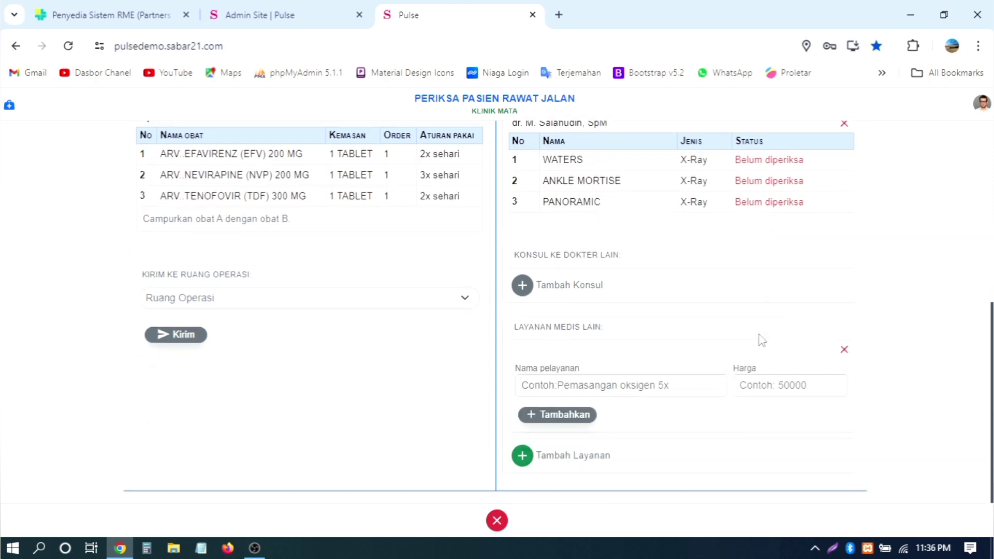
left_click(605, 383)
type("Pema")
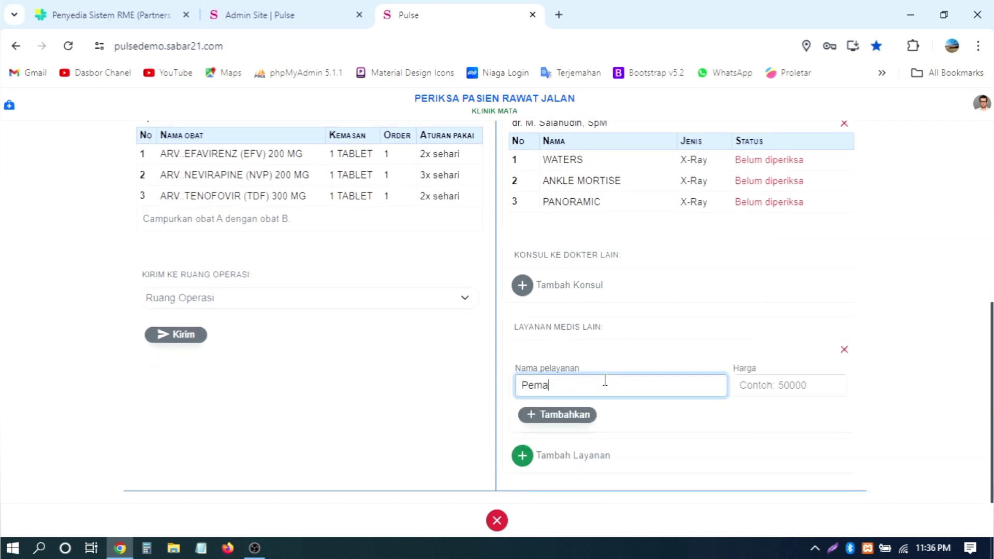
type("kain")
type("oksigen 2kg")
key("Tab")
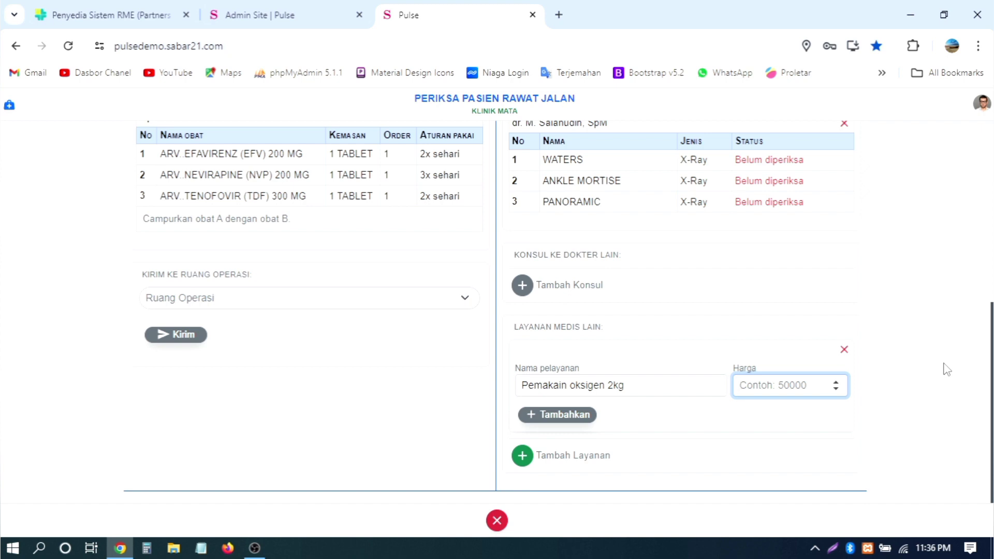
type("50000")
left_click(573, 416)
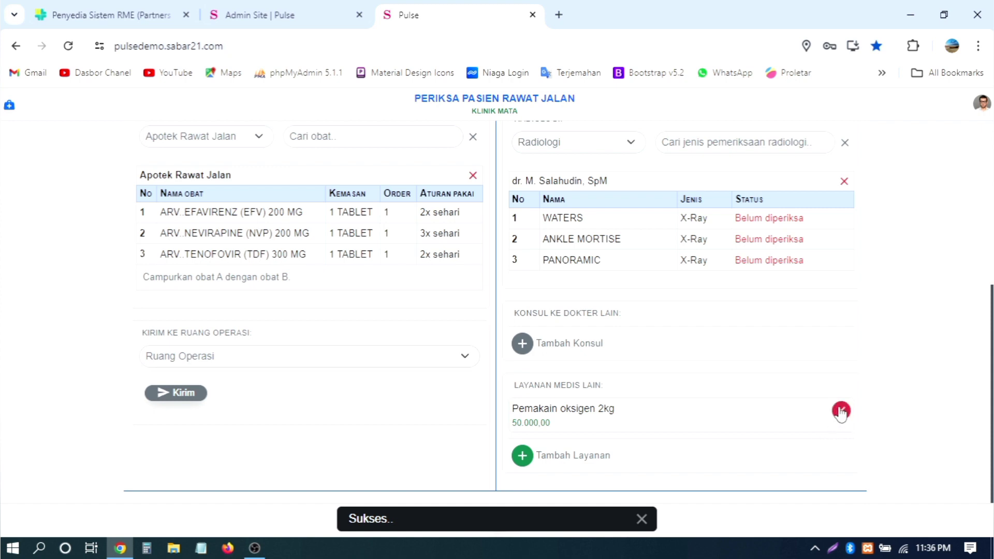
Step: Add the service 'Mobil ambulance' priced 40000
left_click(522, 455)
scroll(647, 380, "down", 2)
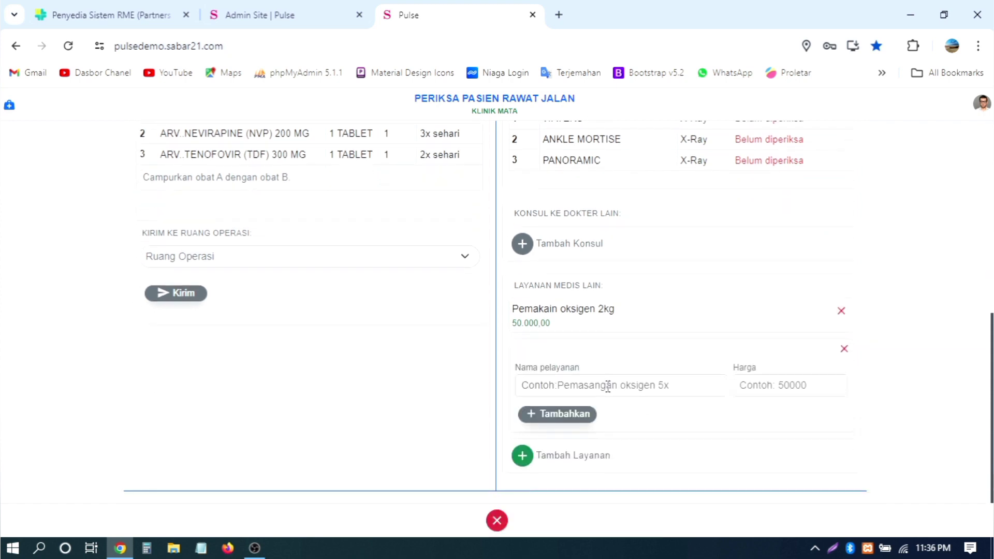
left_click(607, 385)
type("Mobil")
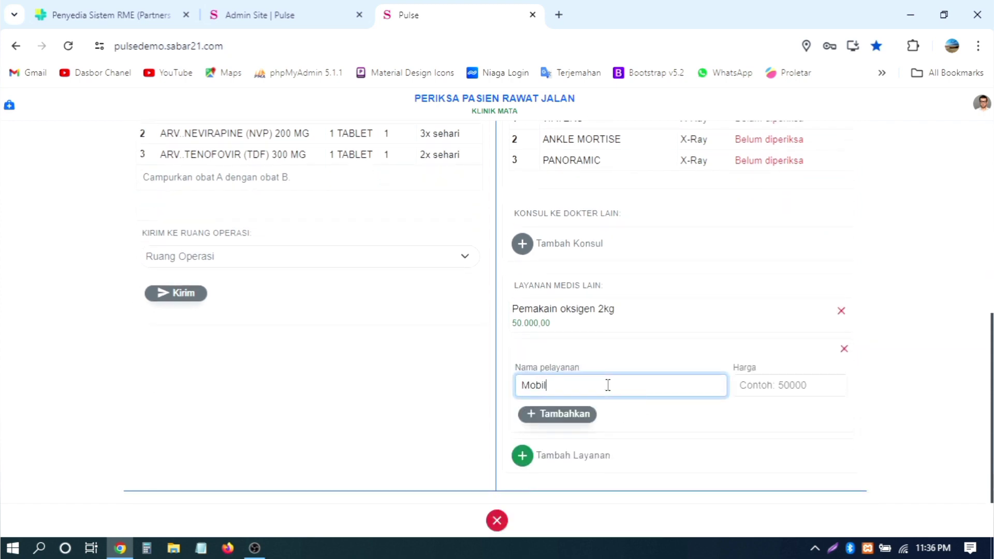
type(" ambulance")
key("Tab")
type("40000")
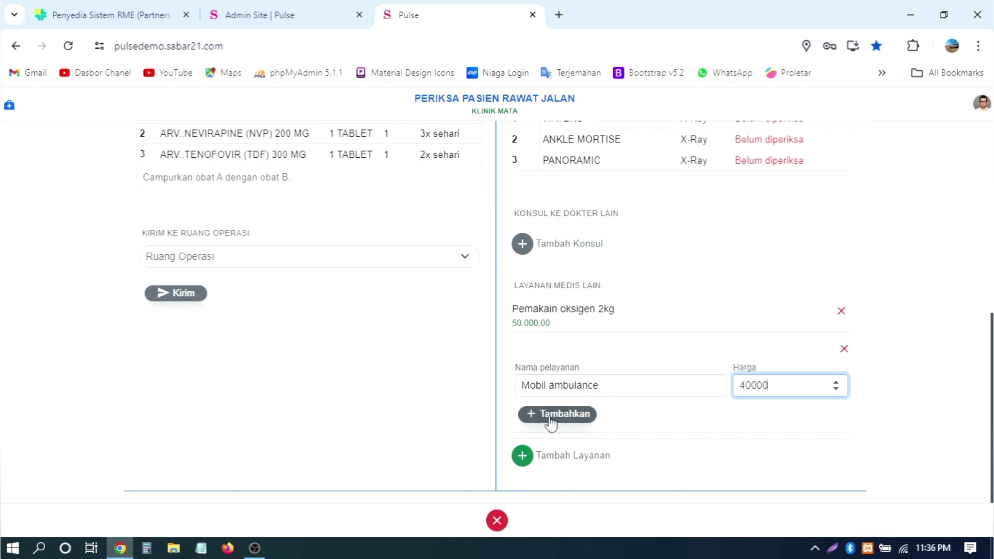
left_click(585, 408)
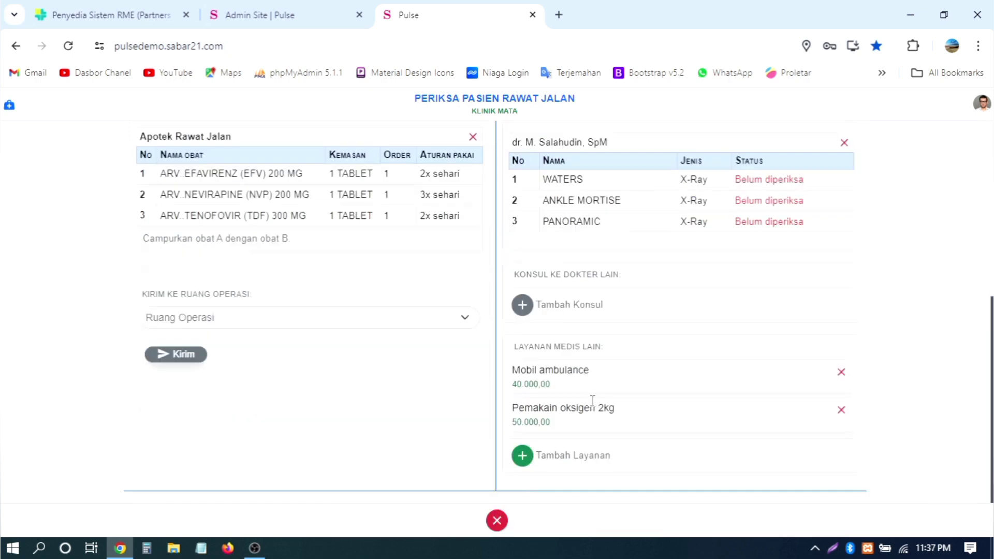
Step: Open Biaya Pasien and scroll through the cost tables down to Pelayanan Lainnya and back
scroll(608, 388, "up", 10)
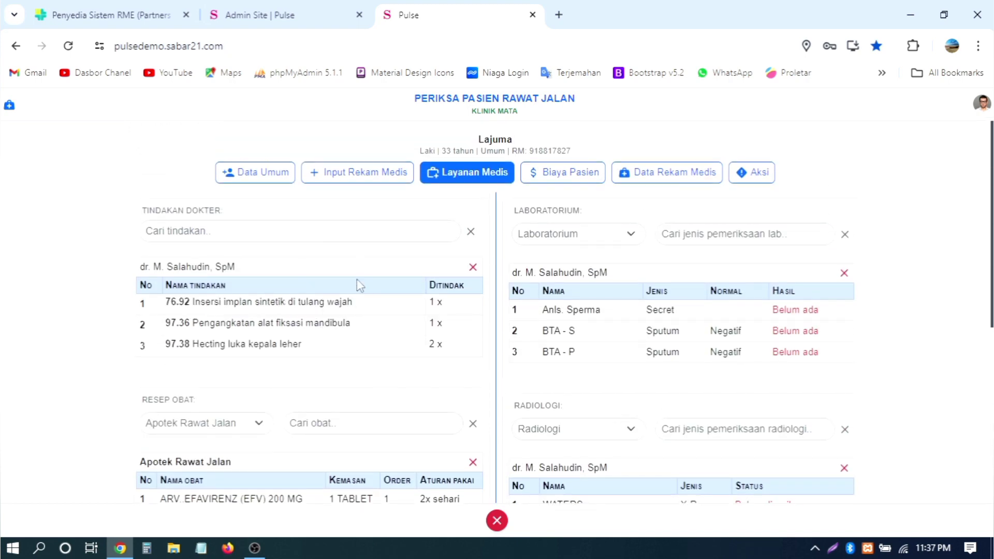
scroll(255, 311, "down", 5)
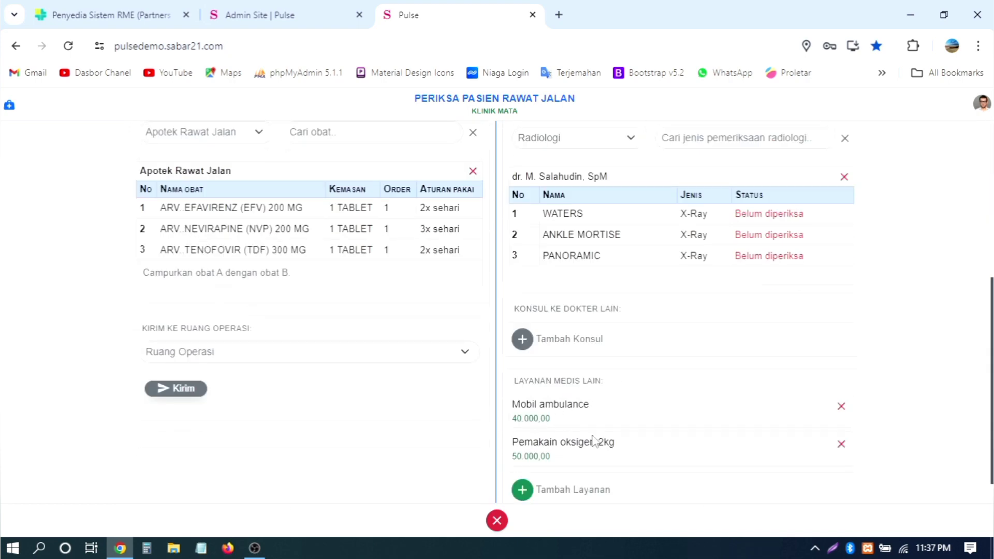
scroll(344, 393, "up", 5)
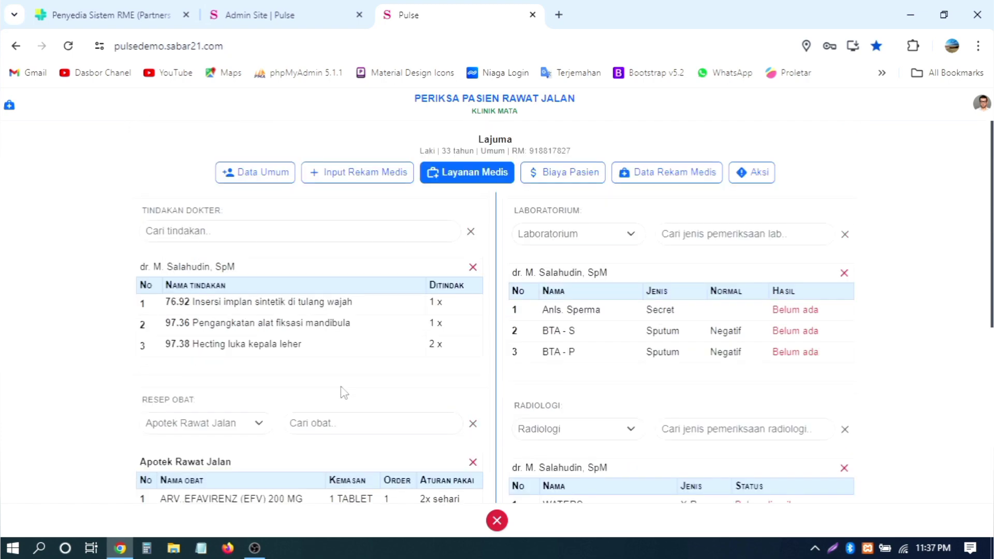
left_click(550, 175)
scroll(585, 243, "down", 10)
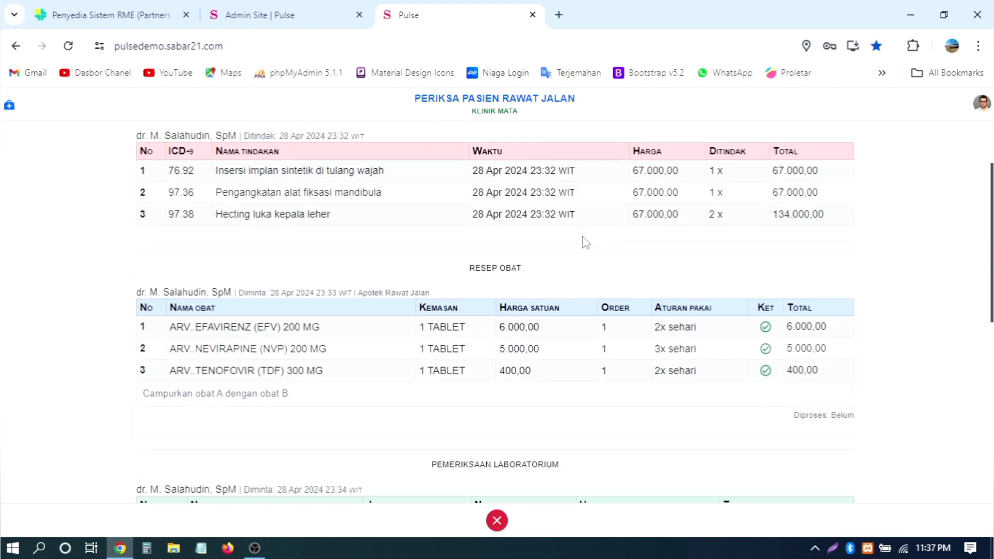
scroll(584, 246, "up", 10)
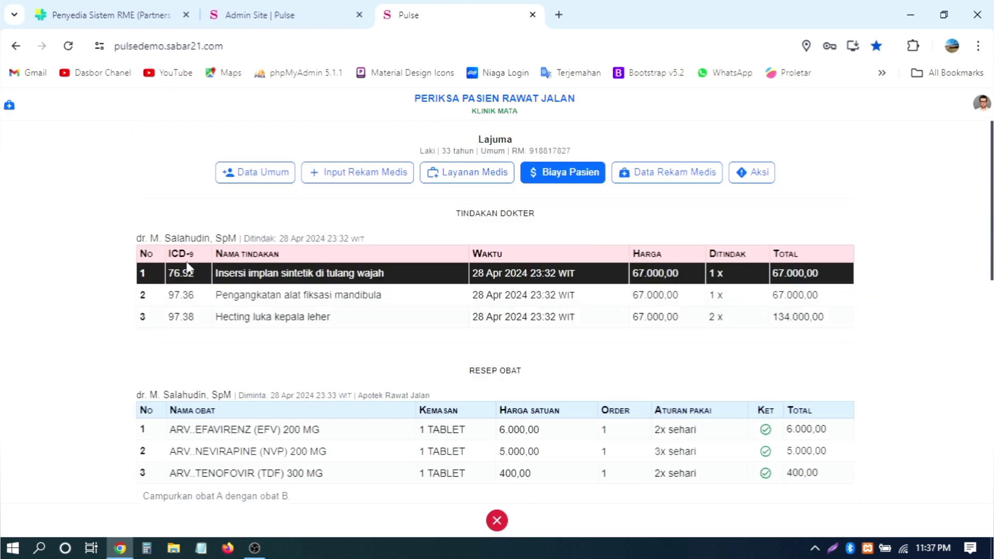
scroll(202, 323, "down", 2)
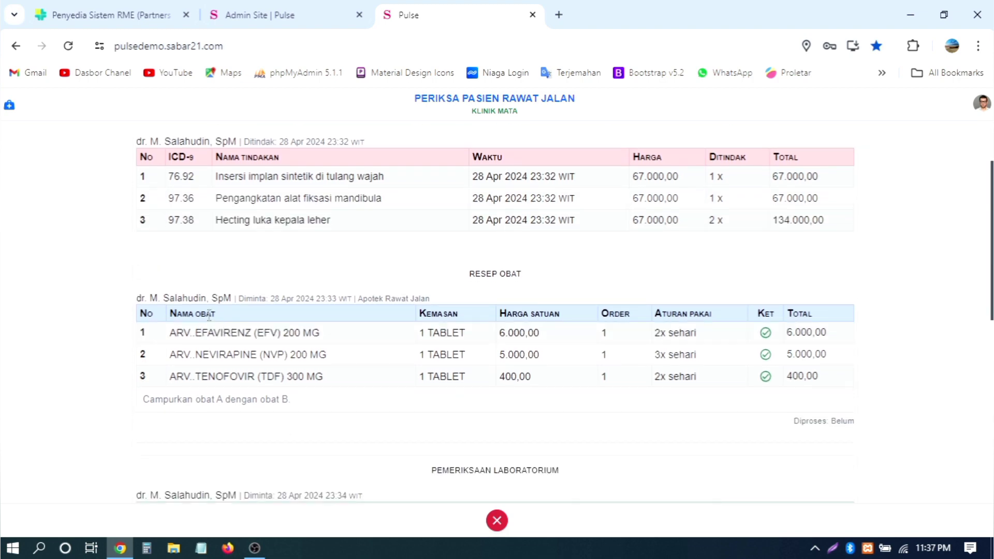
scroll(320, 323, "down", 4)
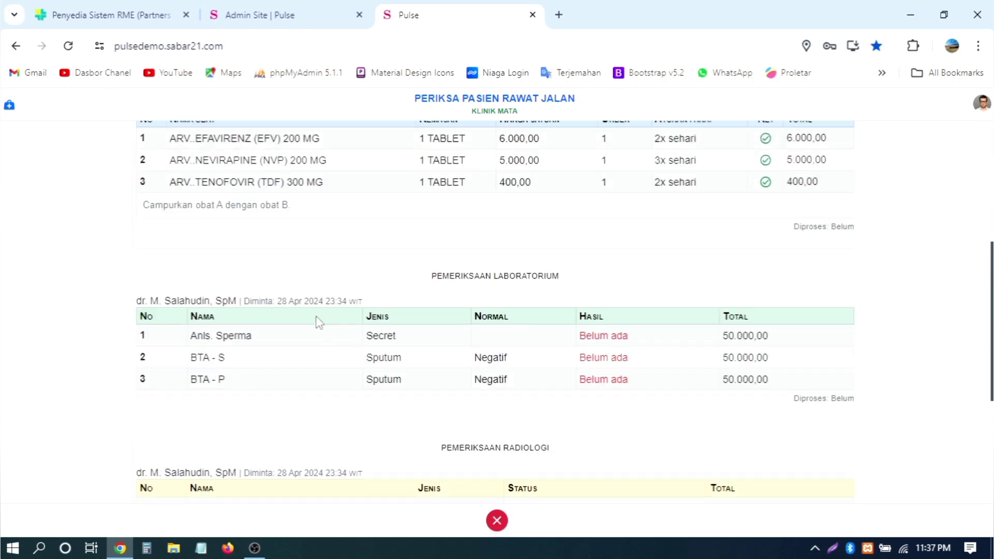
scroll(288, 265, "down", 2)
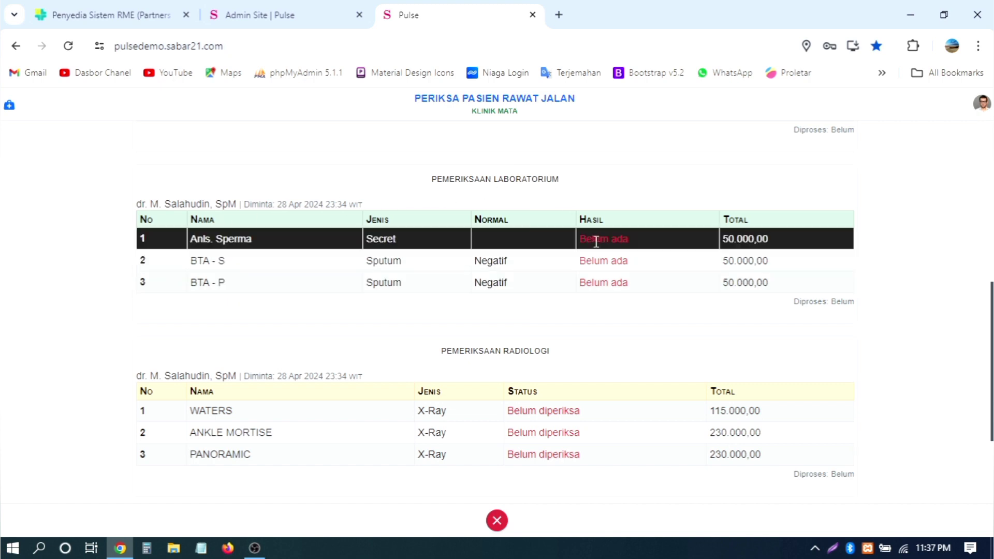
scroll(244, 263, "down", 2)
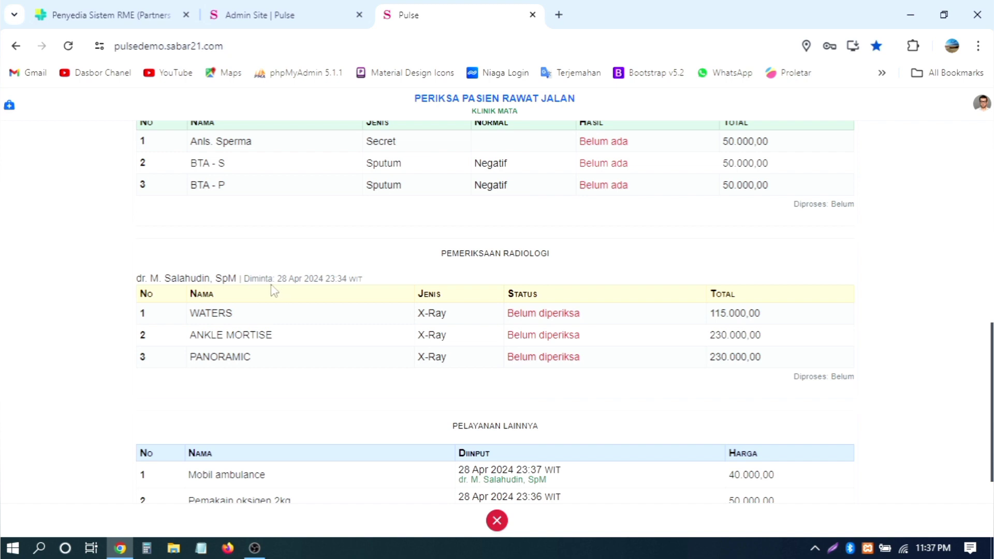
scroll(414, 309, "down", 1)
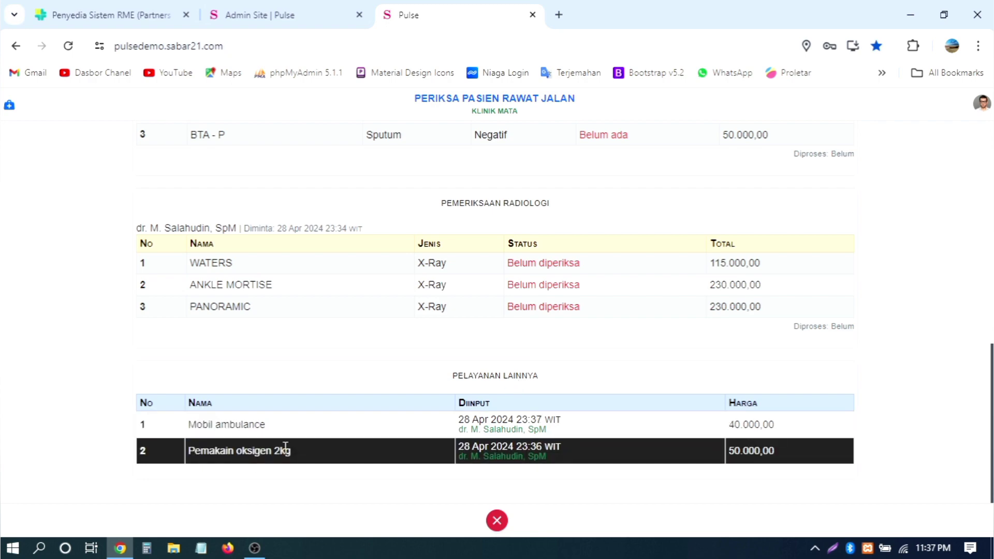
scroll(787, 336, "up", 10)
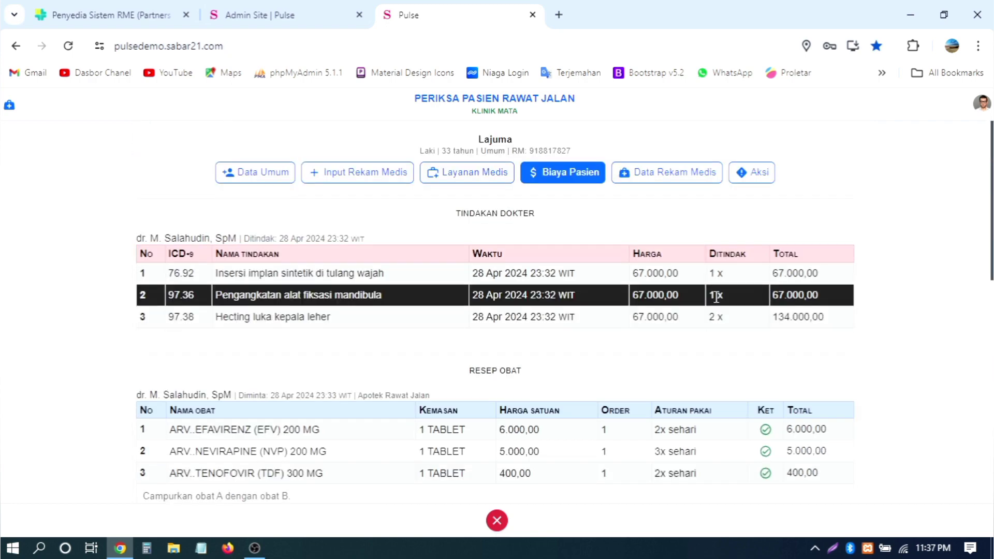
Step: Open Data Rekam Medis and view the Biografi Pasien summary
left_click(676, 176)
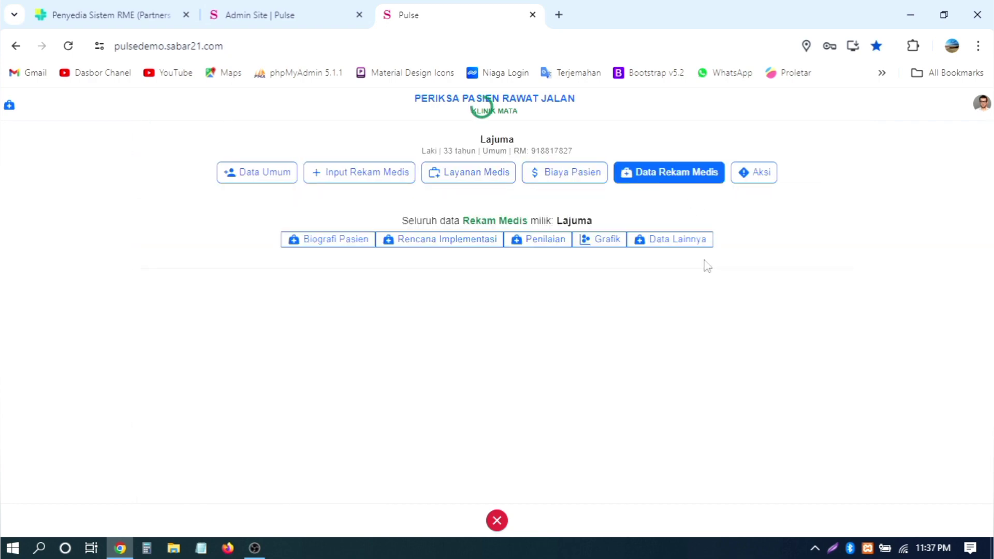
left_click(337, 240)
scroll(613, 286, "down", 4)
scroll(612, 286, "down", 15)
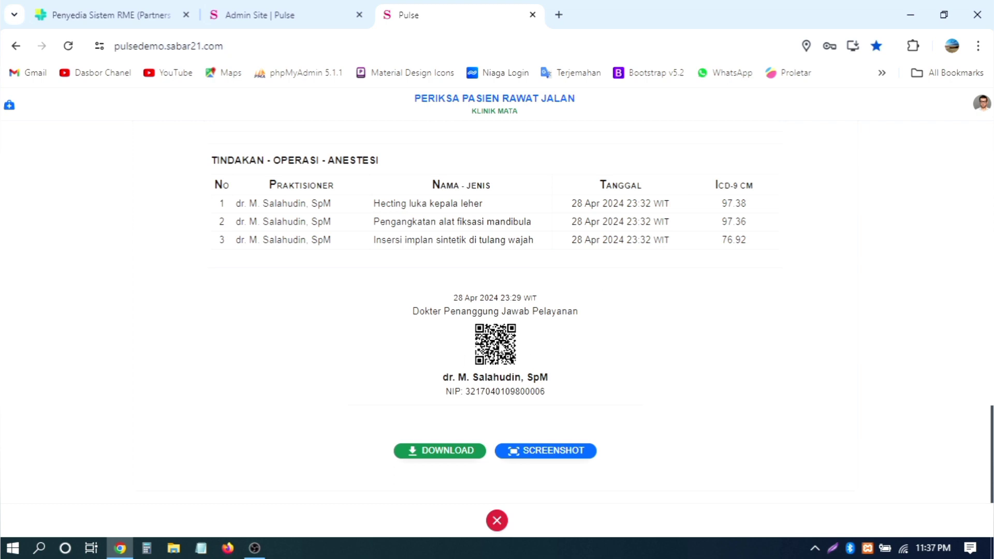
scroll(667, 327, "up", 4)
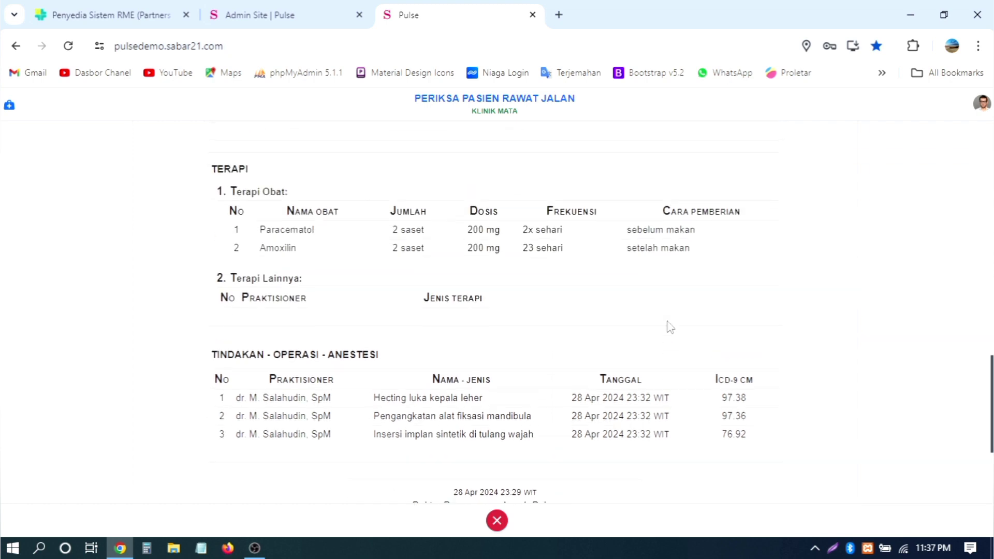
Step: Review the procedures with ICD-9 codes, drug and other therapies, and the main diagnosis
left_click_drag(230, 352, 386, 357)
left_click(428, 364)
left_click_drag(271, 378, 346, 385)
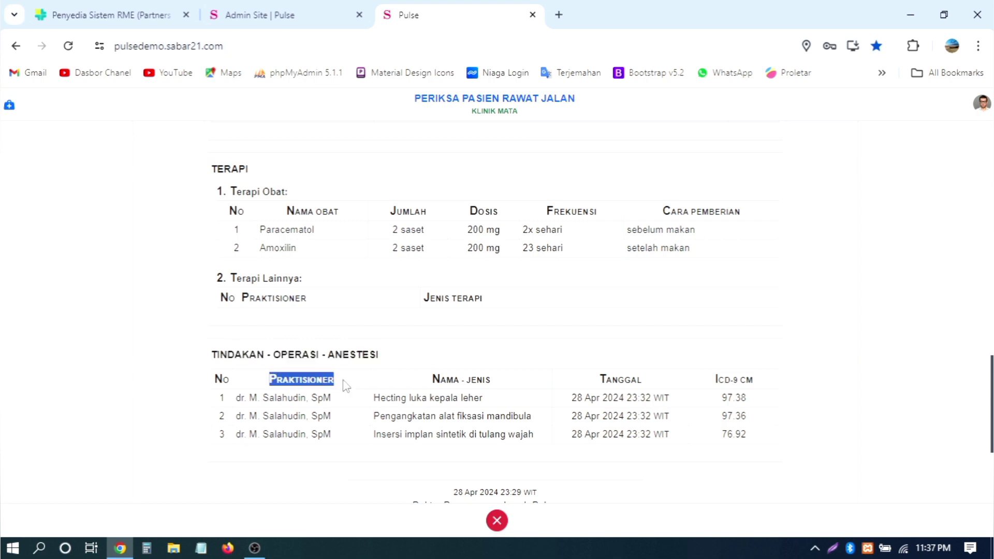
left_click(291, 411)
scroll(309, 394, "down", 2)
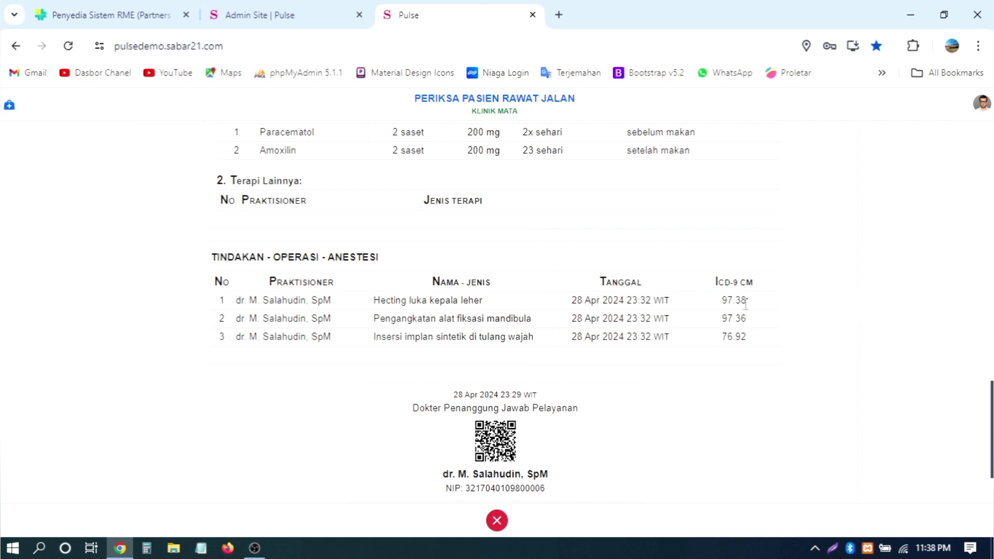
left_click_drag(716, 282, 741, 339)
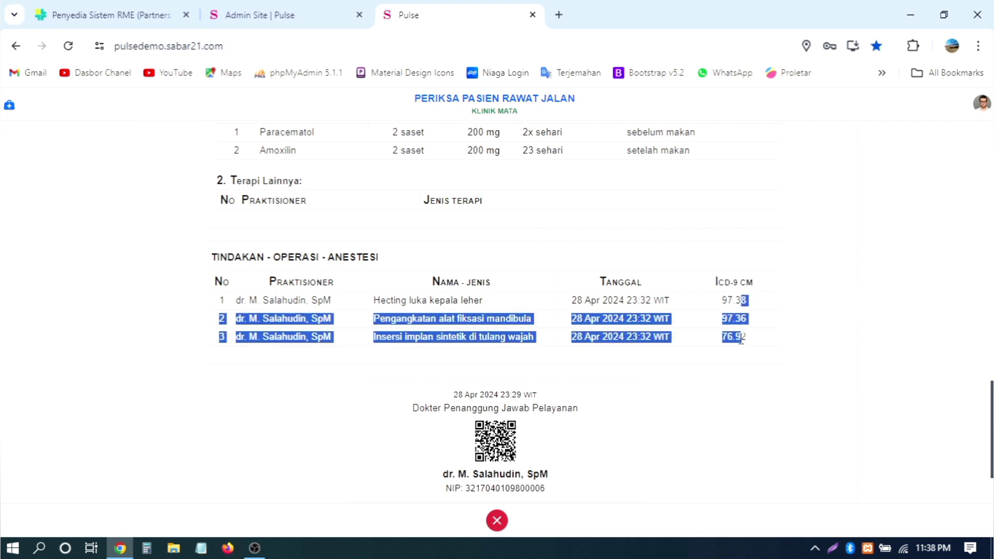
left_click(641, 300)
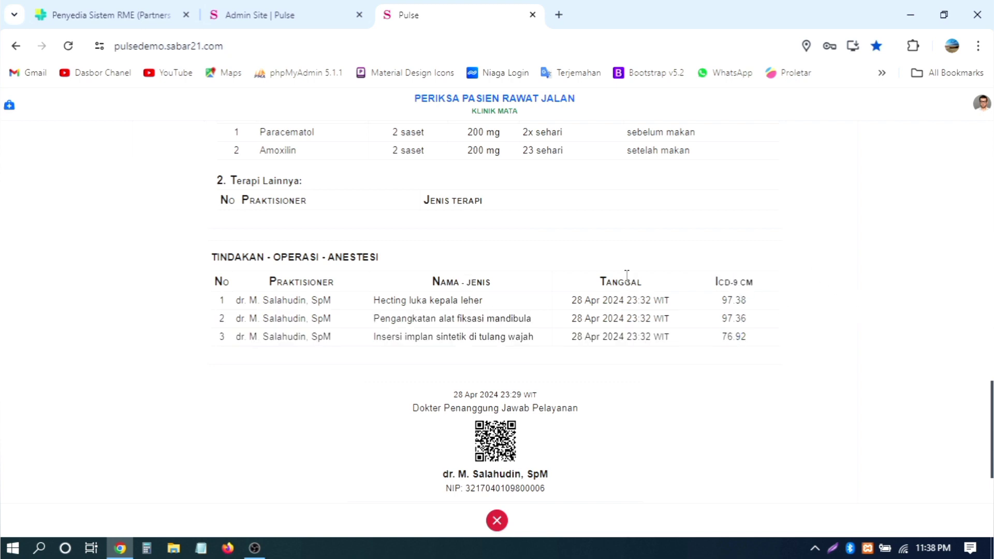
scroll(745, 261, "up", 2)
left_click_drag(260, 398, 770, 433)
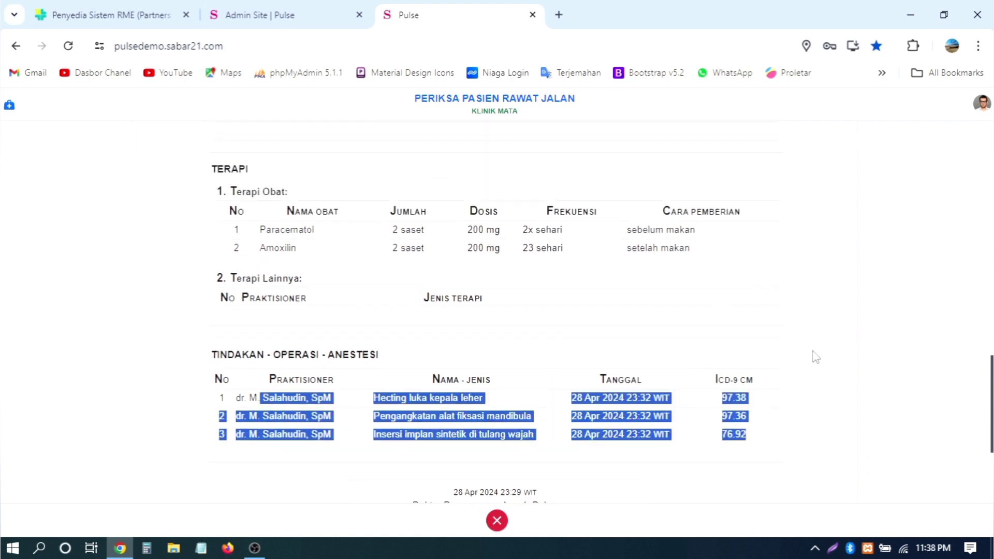
left_click_drag(261, 299, 529, 311)
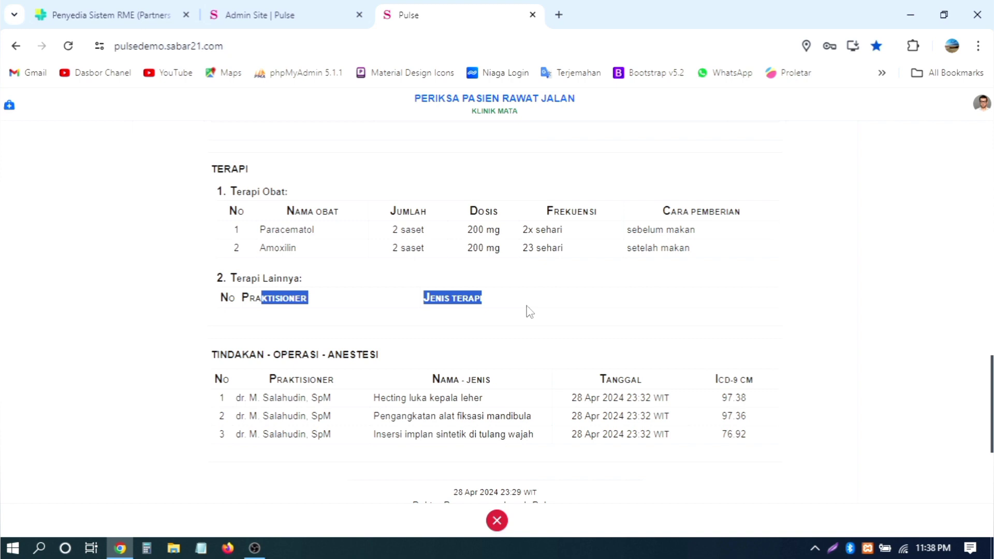
left_click_drag(259, 230, 728, 251)
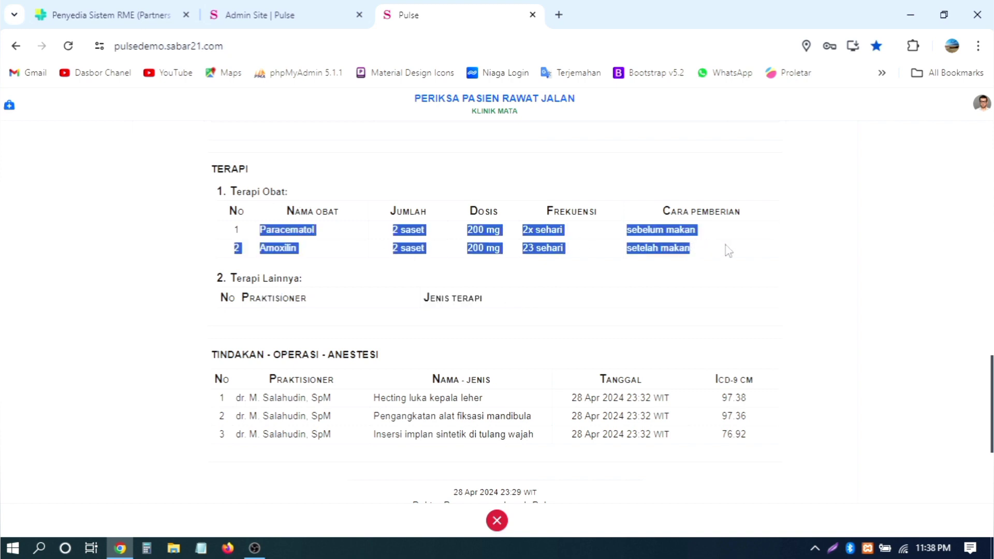
scroll(507, 373, "up", 4)
left_click(494, 383)
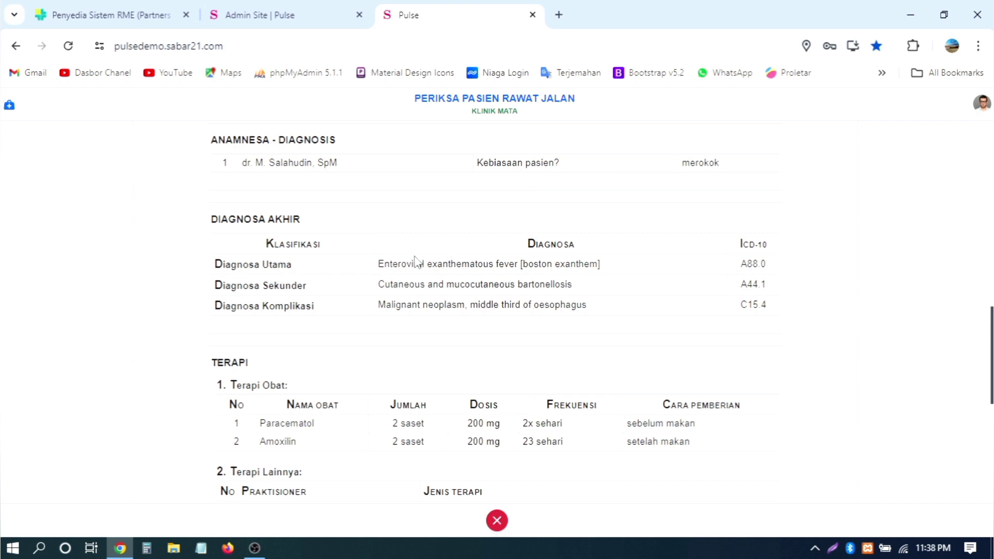
double_click(266, 264)
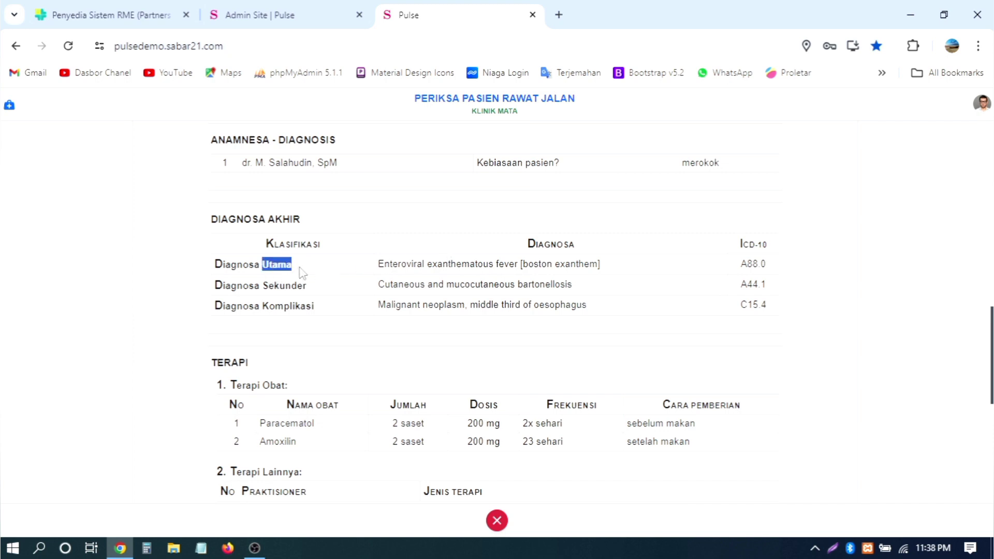
left_click(267, 284)
Step: Review the patient's habits, vital signs and anthropometry values from BB/U to LILA/U
scroll(428, 264, "up", 2)
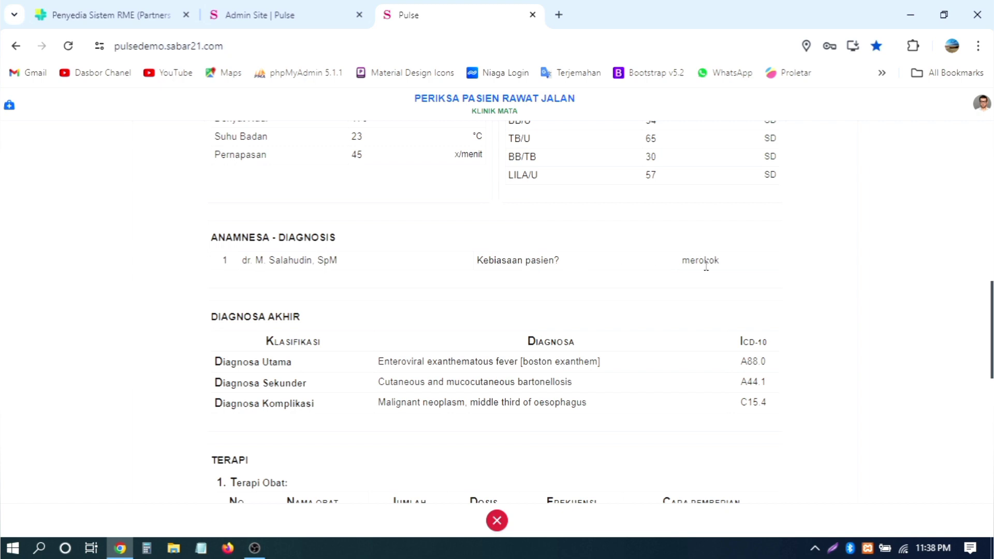
left_click_drag(721, 265, 709, 262)
left_click(585, 261)
scroll(520, 283, "up", 4)
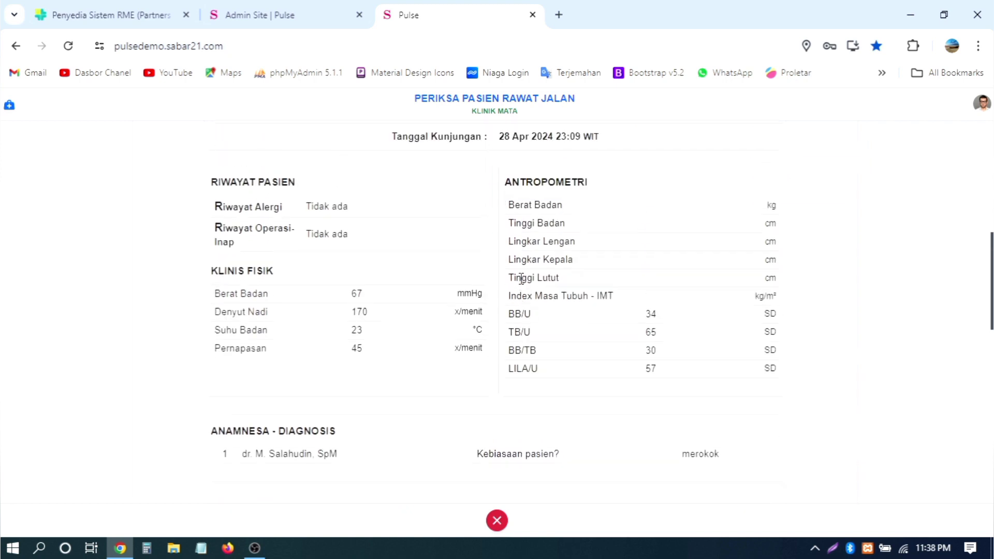
scroll(352, 257, "up", 2)
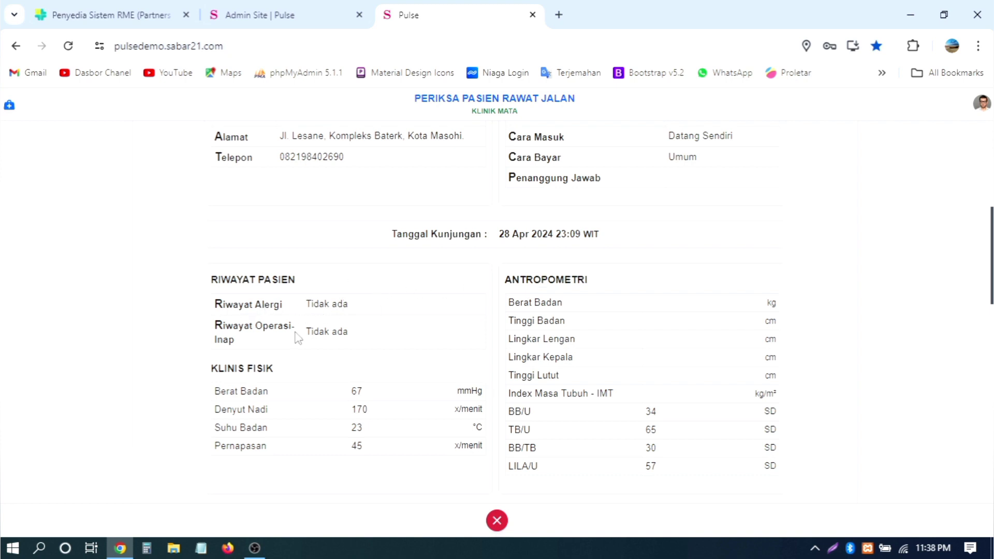
scroll(349, 334, "down", 2)
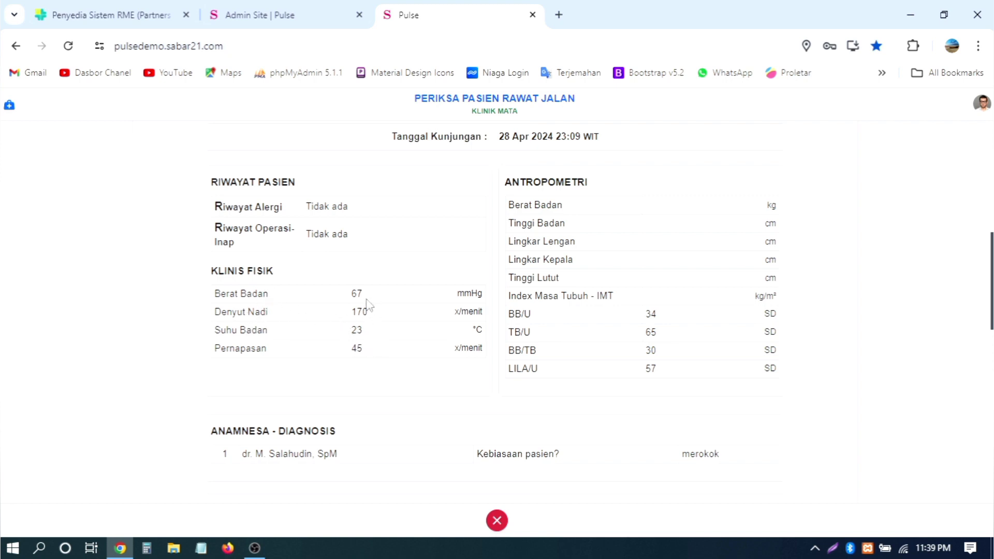
left_click_drag(371, 305, 382, 352)
left_click(428, 344)
scroll(510, 326, "up", 2)
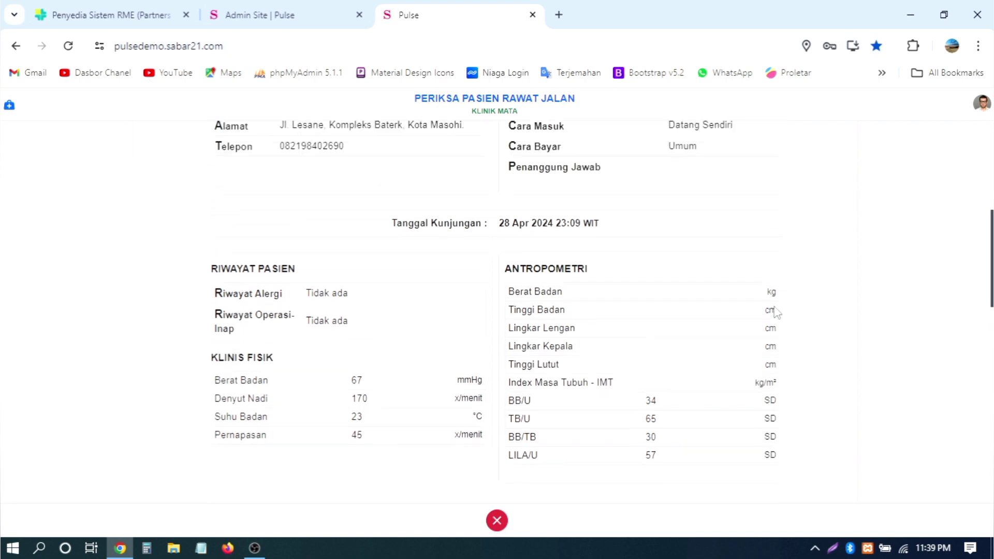
left_click_drag(533, 302, 776, 394)
scroll(636, 376, "down", 2)
left_click_drag(525, 313, 779, 372)
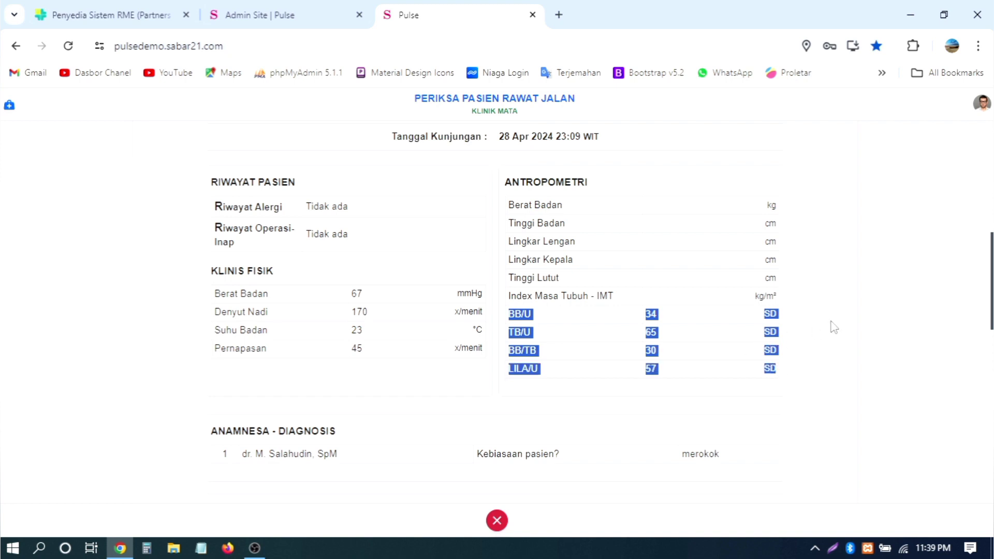
scroll(832, 328, "up", 4)
scroll(837, 326, "up", 2)
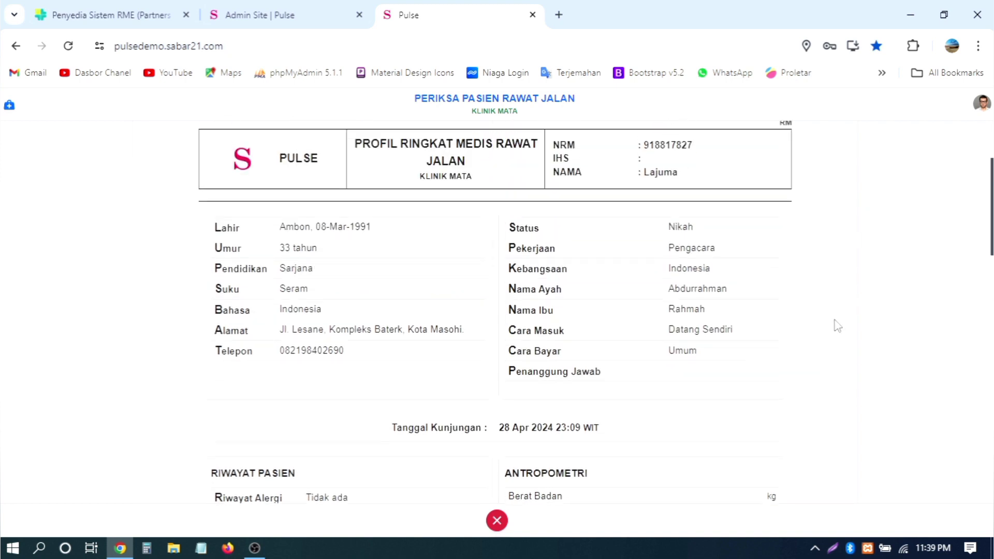
Step: Review the patient's identity details and visit date line, then return to the profile top
left_click_drag(214, 223, 769, 384)
scroll(823, 347, "down", 2)
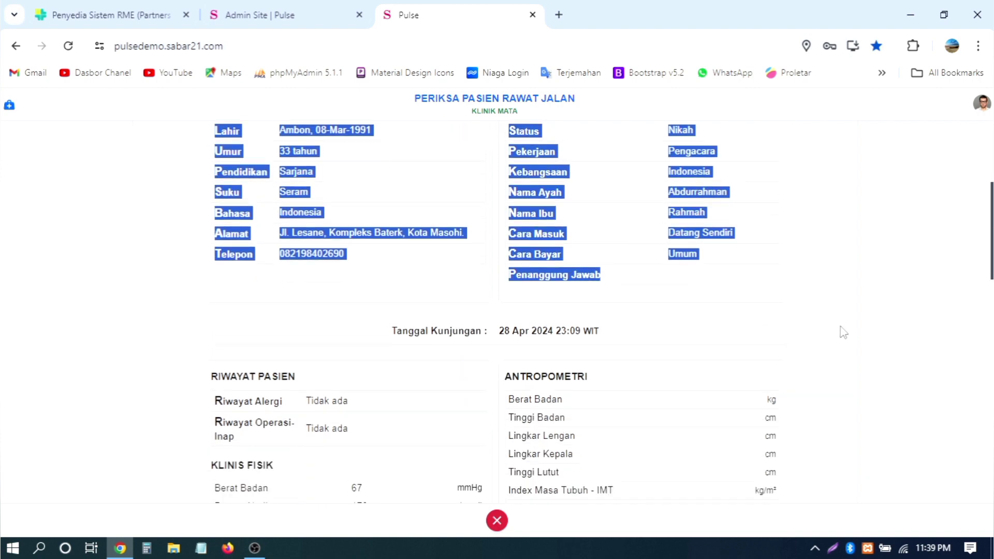
left_click(842, 331)
left_click_drag(385, 333, 650, 334)
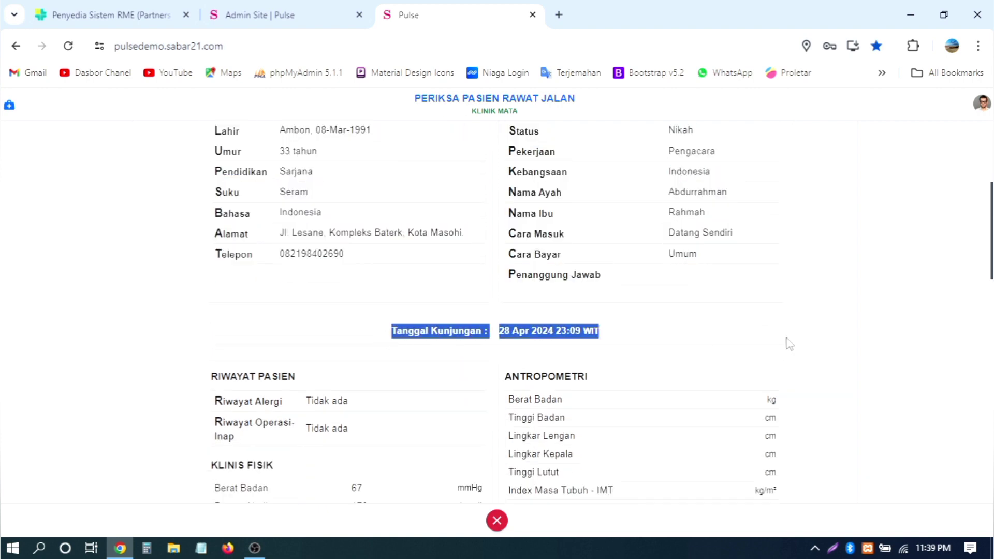
left_click(677, 344)
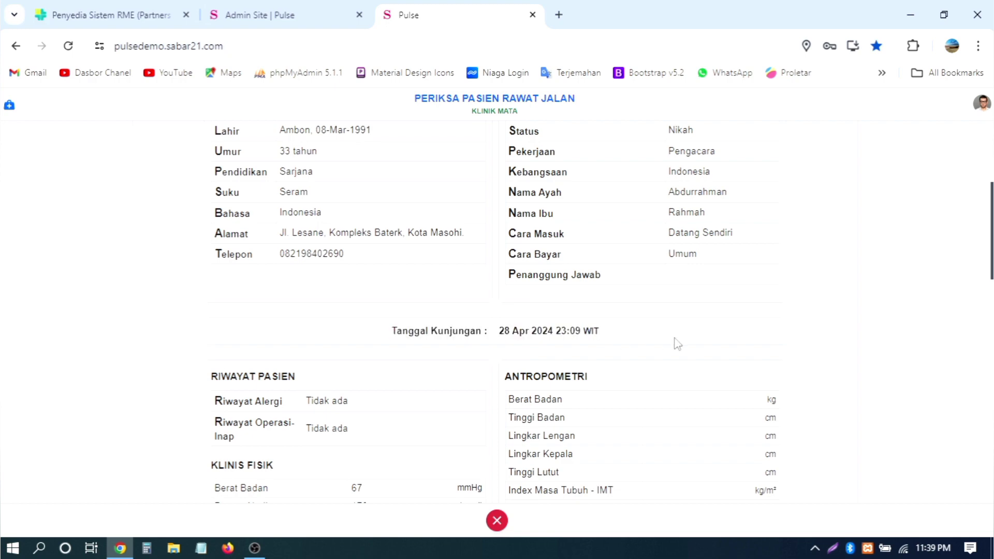
left_click_drag(650, 340, 534, 334)
scroll(914, 288, "up", 5)
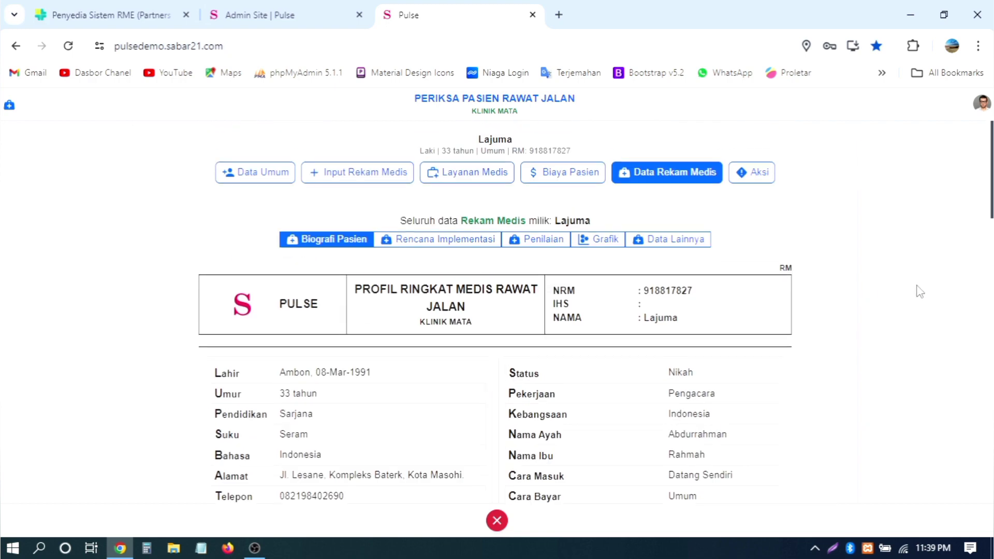
Step: Open Rencana Implementasi > Penilaian > Gizi and review the NRS-2002 result
left_click(444, 242)
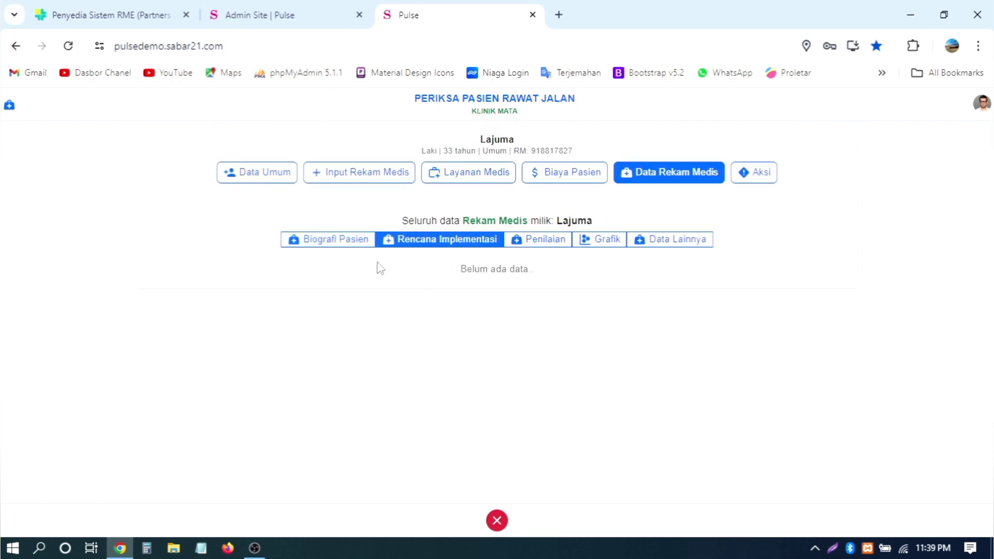
left_click(528, 244)
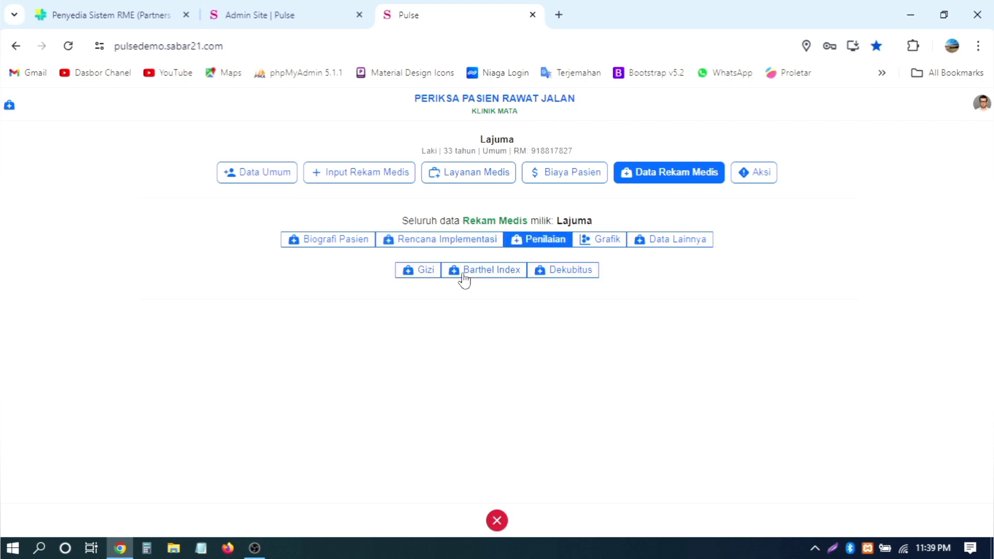
left_click(432, 270)
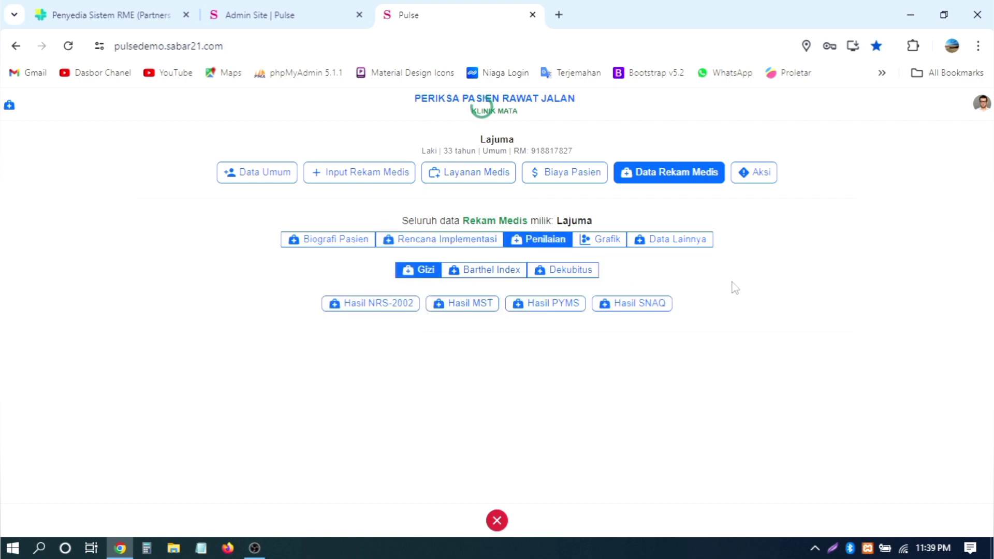
left_click(379, 309)
scroll(647, 321, "down", 4)
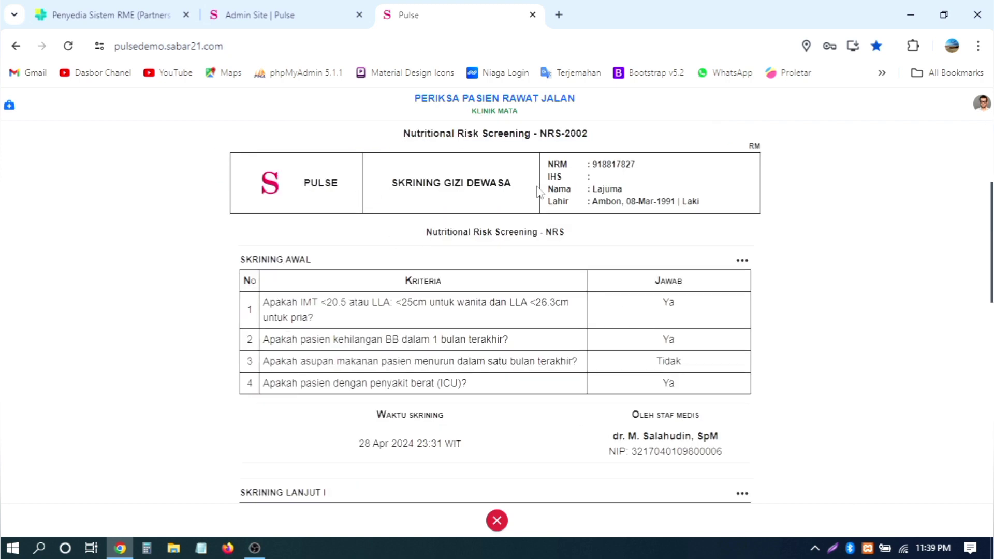
scroll(647, 224, "down", 2)
scroll(646, 224, "up", 2)
scroll(705, 256, "down", 4)
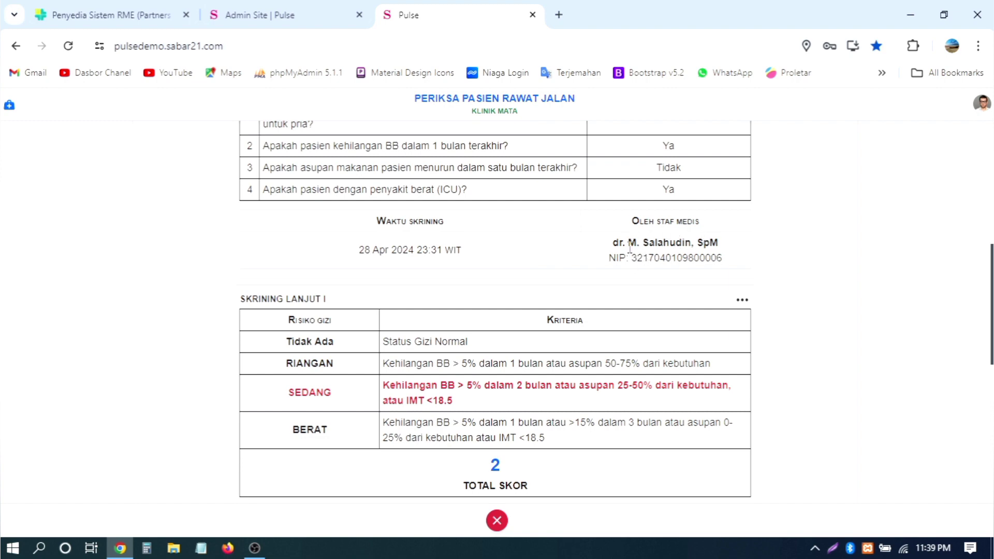
scroll(724, 254, "down", 6)
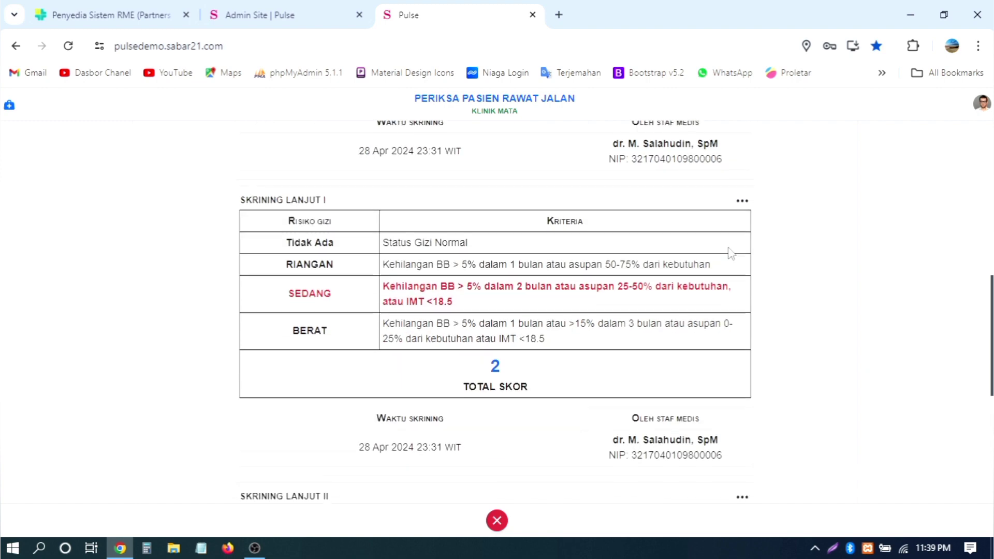
scroll(719, 257, "down", 3)
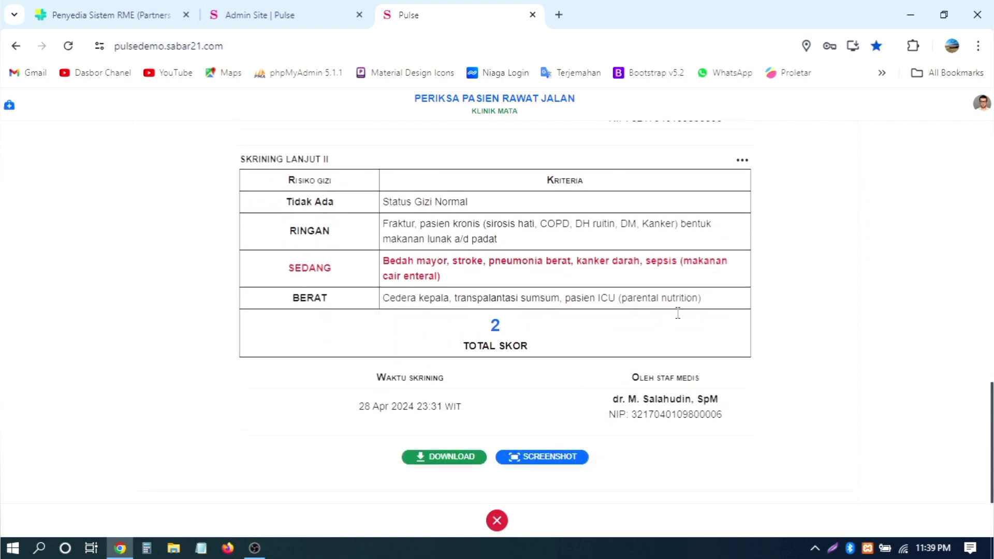
scroll(813, 260, "up", 7)
scroll(812, 260, "up", 6)
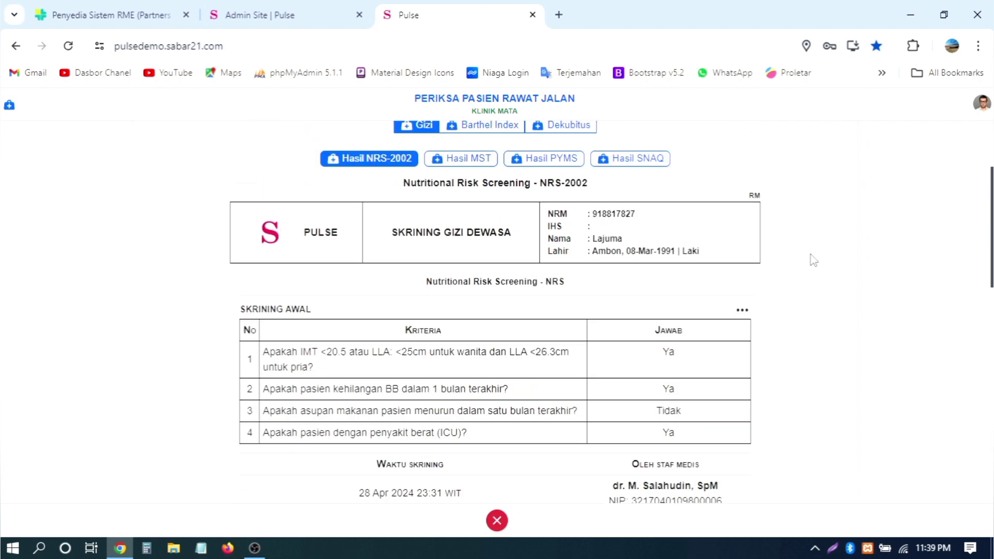
Step: View the MST, PYMS and SNAQ results, then the Barthel Index and Dekubitus assessments
left_click(466, 159)
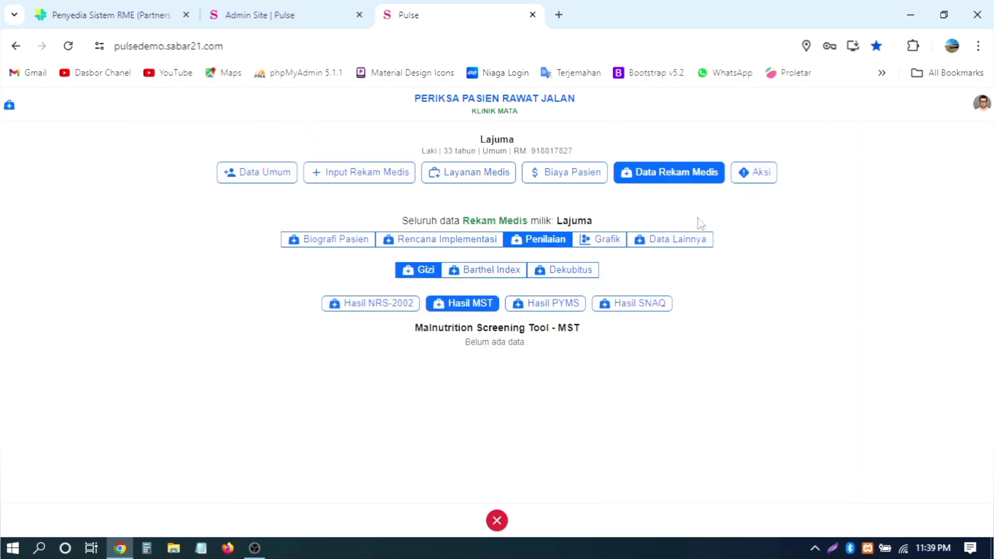
left_click(564, 306)
left_click(642, 307)
left_click(510, 273)
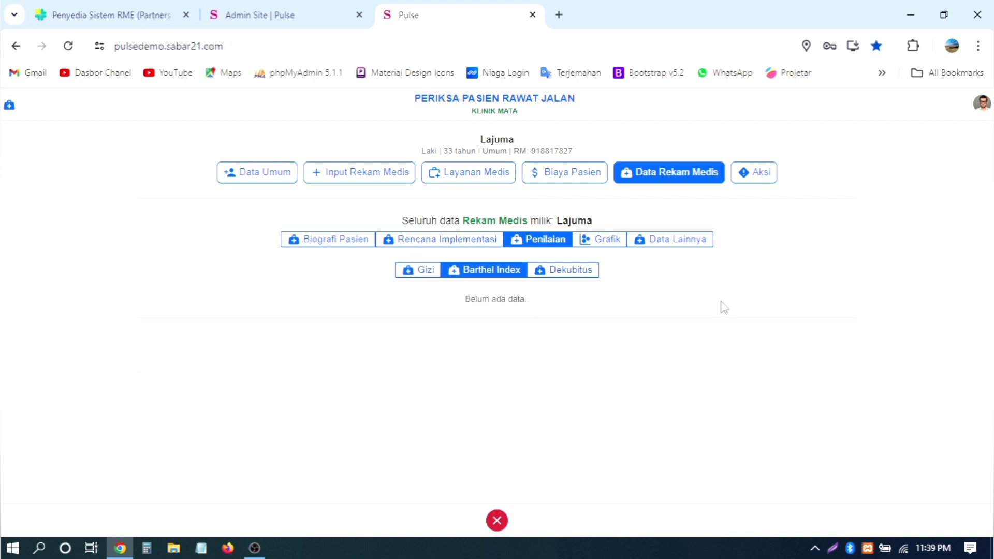
left_click(575, 272)
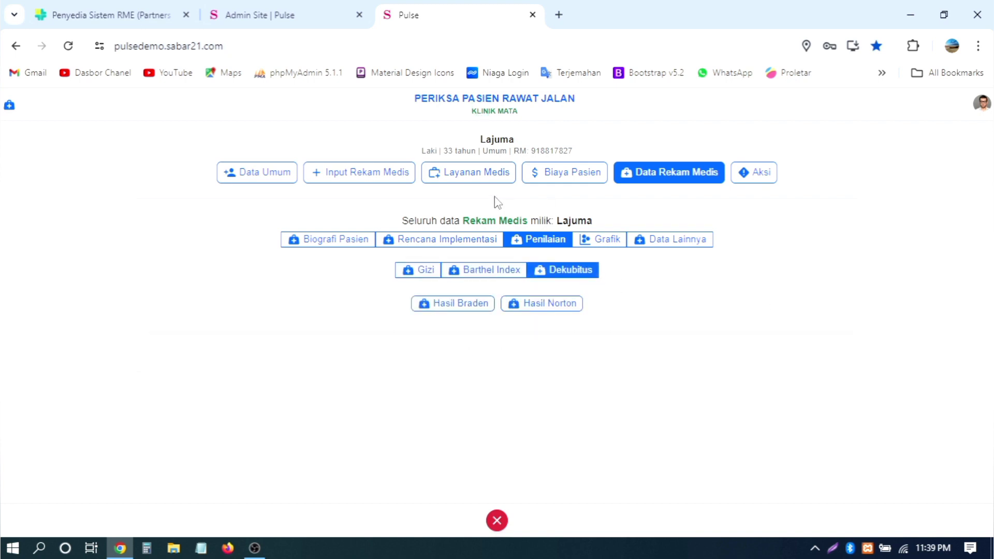
Step: Start a new Barthel Index entry in the medical record assessment forms
left_click(384, 175)
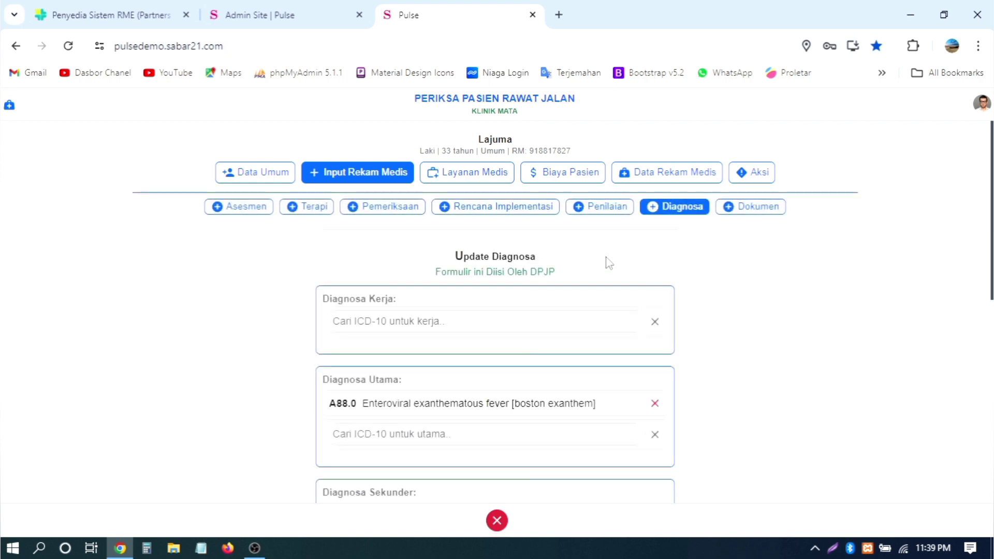
left_click(595, 209)
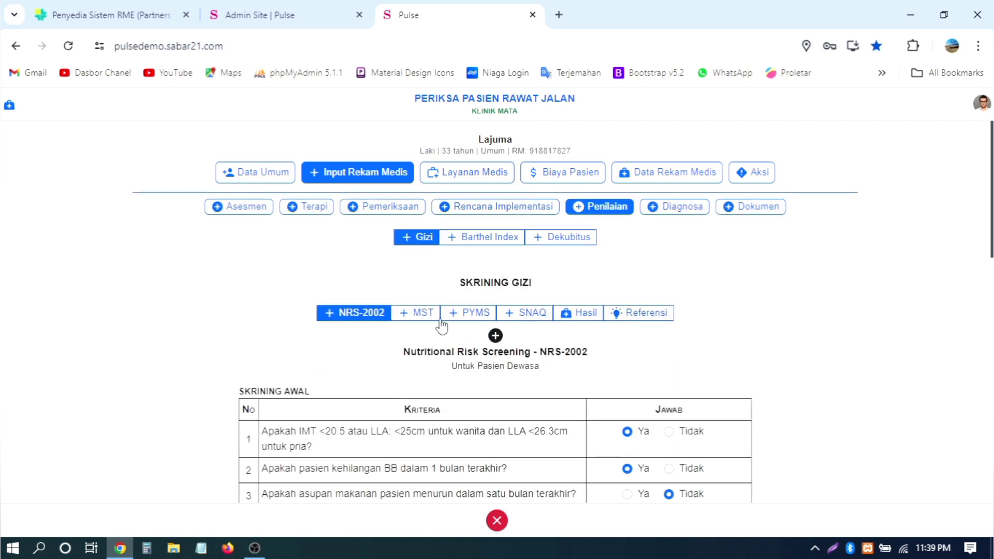
left_click(465, 237)
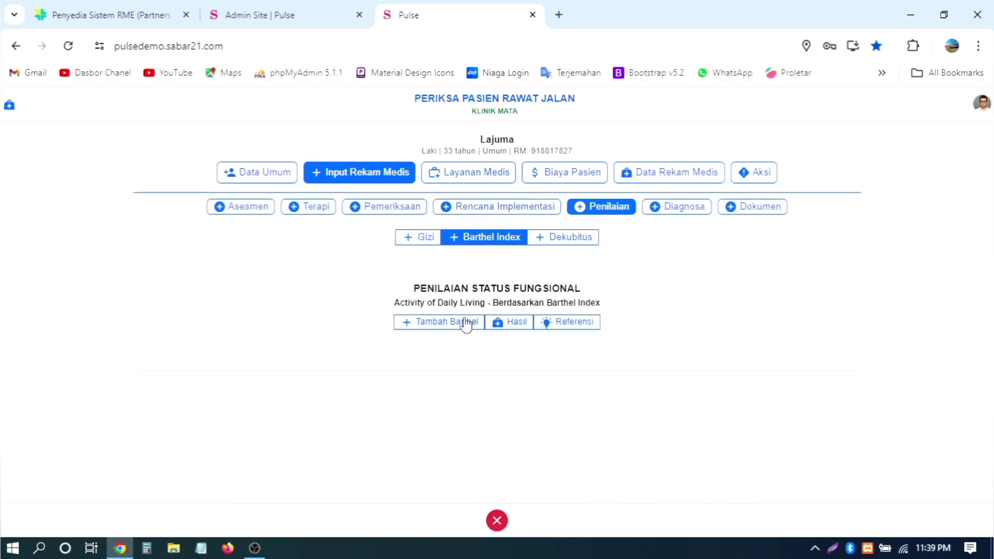
left_click(463, 323)
scroll(760, 309, "down", 4)
Step: Score Defekasi and Berkemih occasionally uncontrolled, Bersih Diri and Makan needing help, Penggunaan dependent
left_click(510, 237)
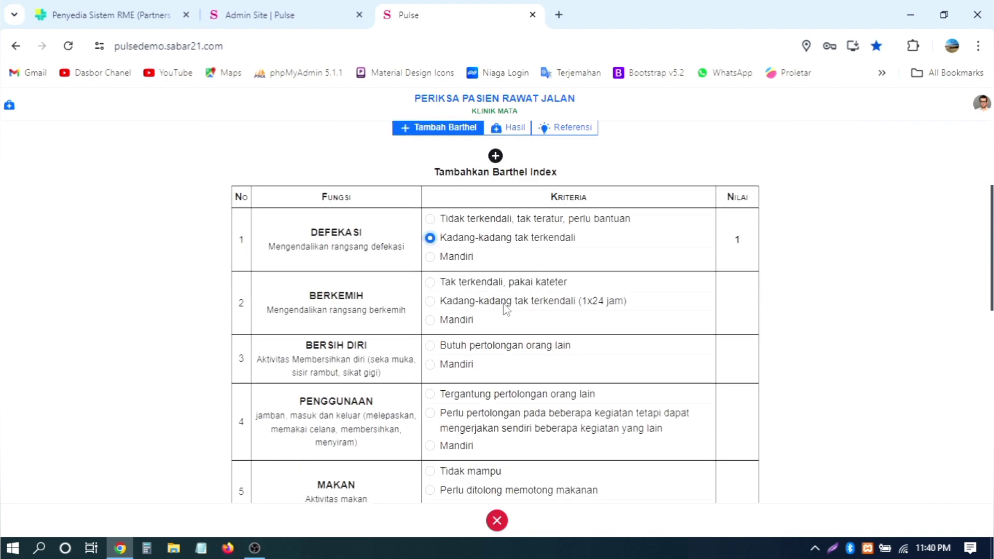
left_click(504, 302)
left_click(487, 347)
left_click(520, 396)
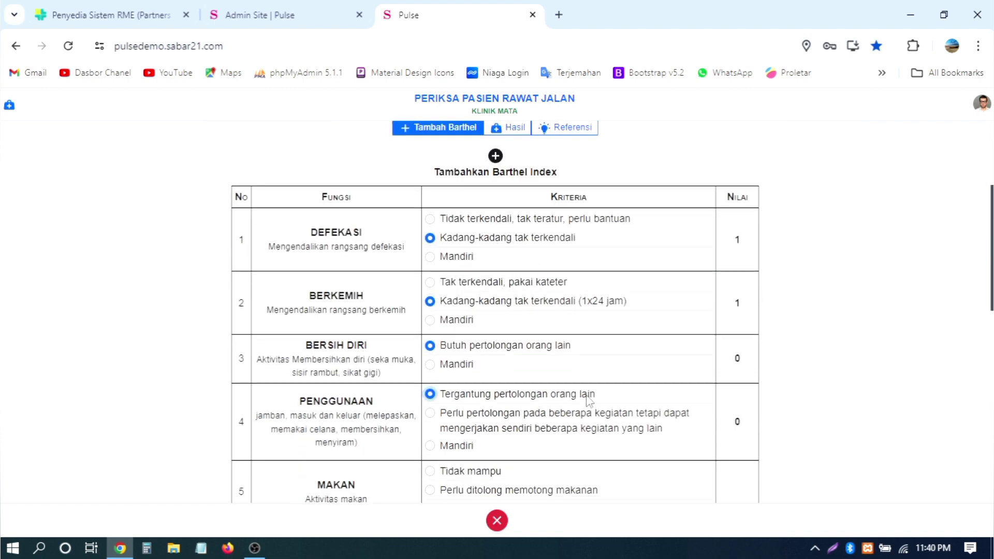
scroll(588, 397, "down", 2)
left_click(505, 393)
scroll(505, 394, "down", 3)
Step: Score the remaining Barthel items and save the entry with condition Sebelum Masuk RS
left_click(473, 264)
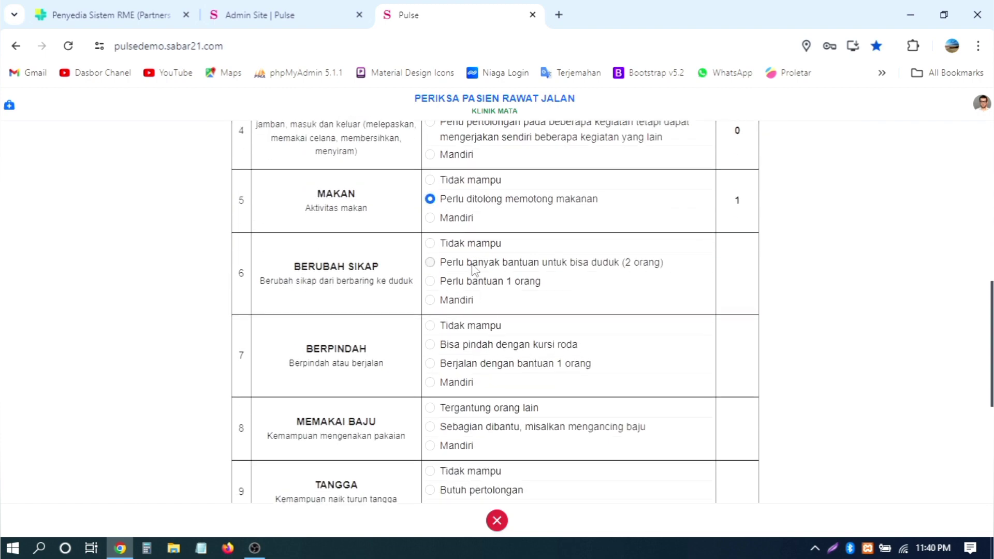
left_click(502, 345)
left_click(505, 410)
scroll(551, 403, "down", 3)
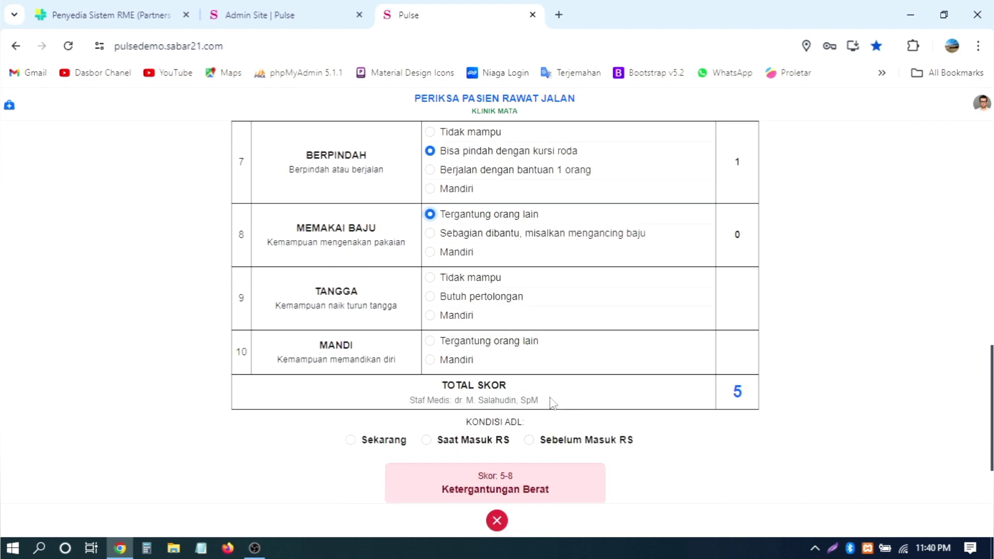
left_click(486, 306)
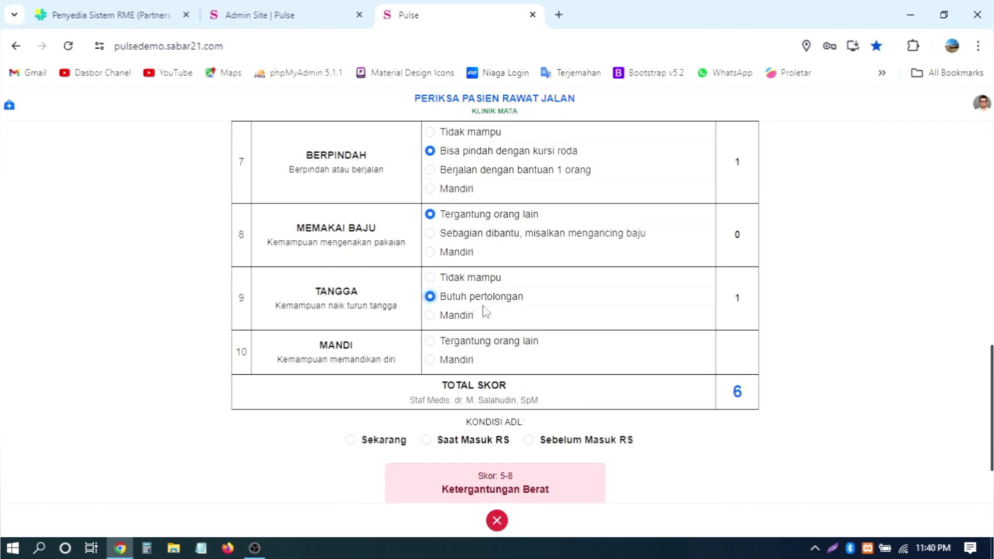
left_click(484, 342)
scroll(569, 342, "down", 2)
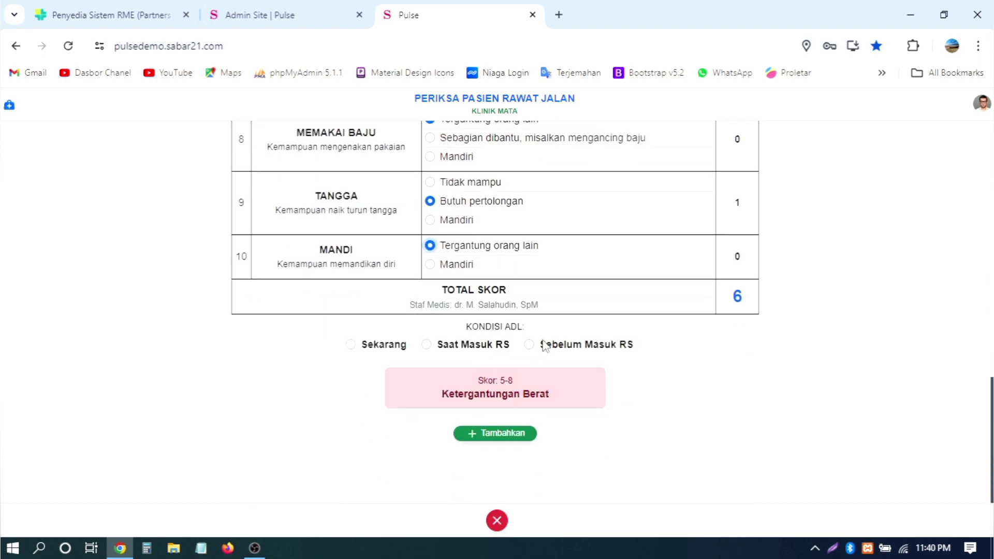
left_click(590, 347)
left_click(523, 436)
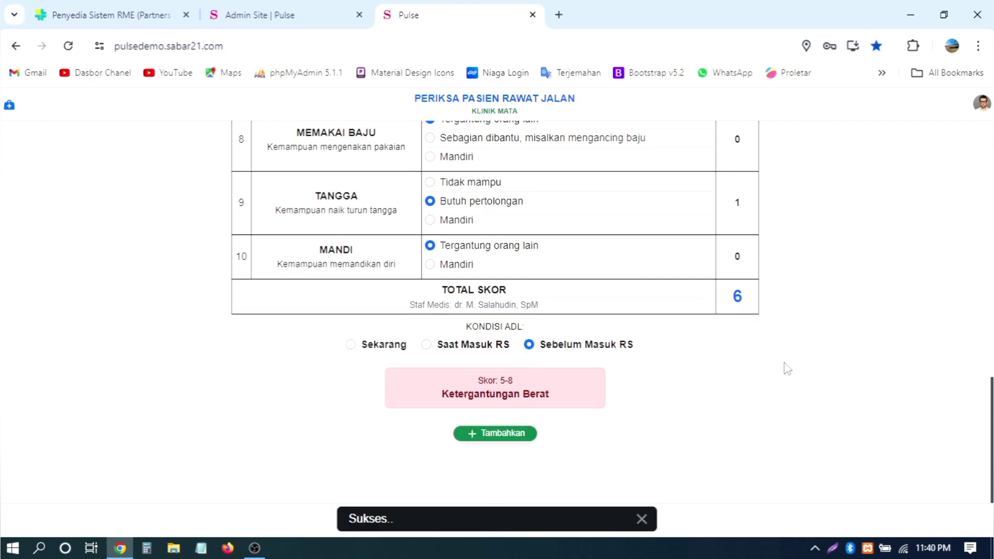
Step: Save a second entry with Mandi Mandiri, Tangga Tidak mampu, Saat Masuk RS; set Defekasi Tidak terkendali
scroll(788, 369, "up", 9)
scroll(786, 369, "down", 7)
scroll(455, 463, "down", 1)
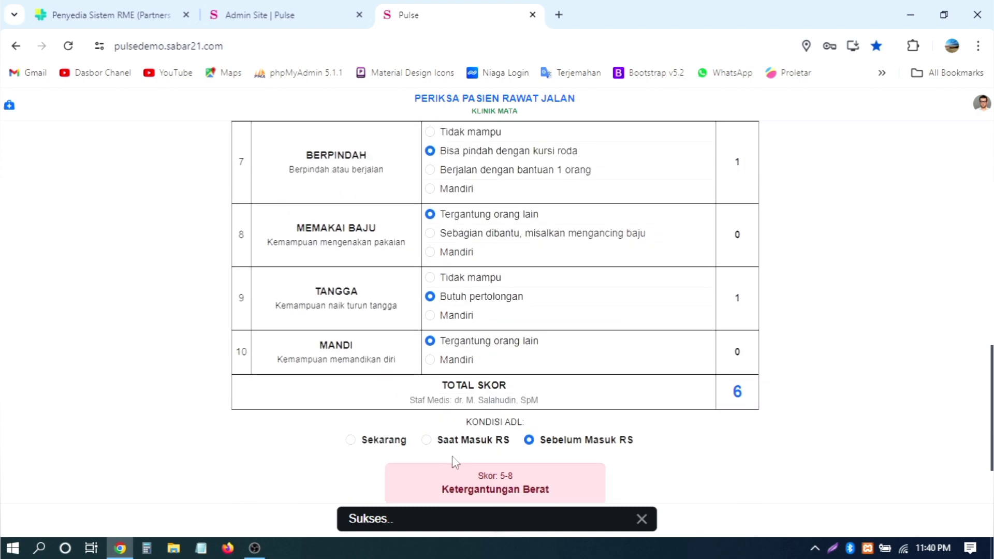
scroll(456, 463, "down", 2)
left_click(458, 265)
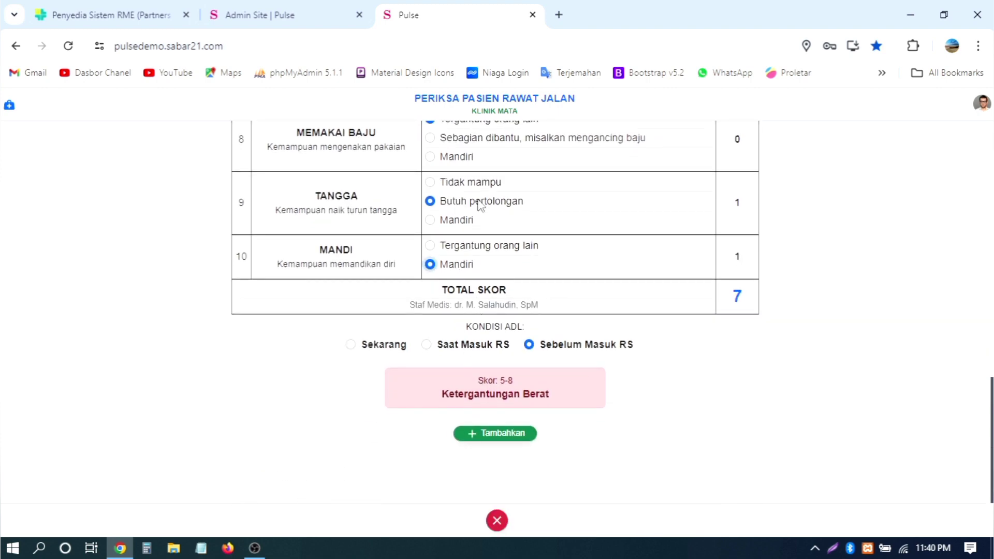
left_click(478, 183)
left_click(457, 345)
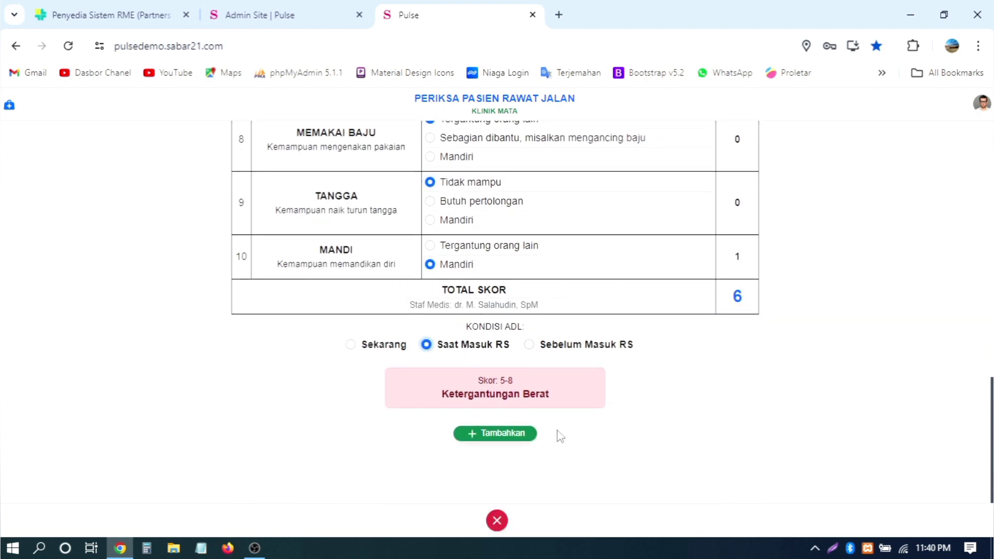
left_click(521, 435)
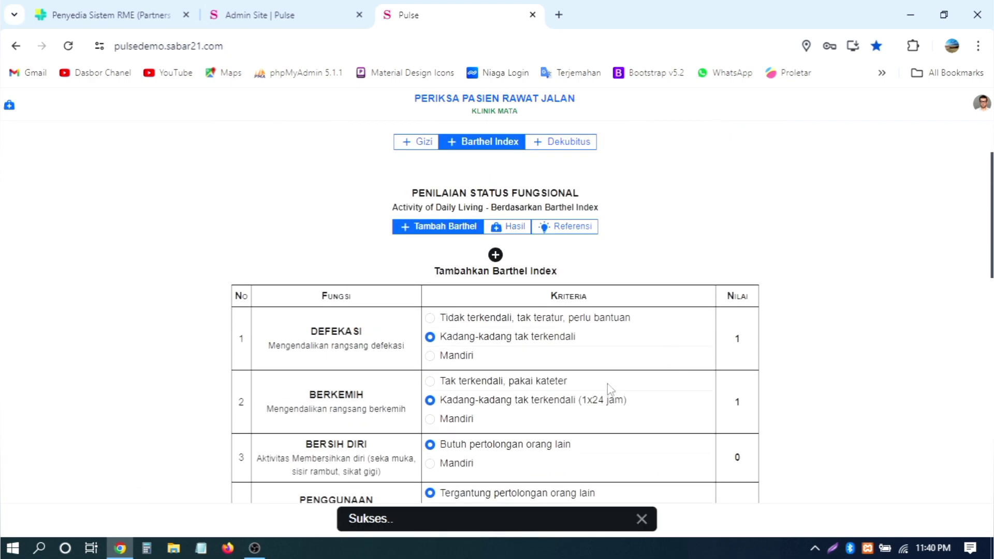
left_click(507, 320)
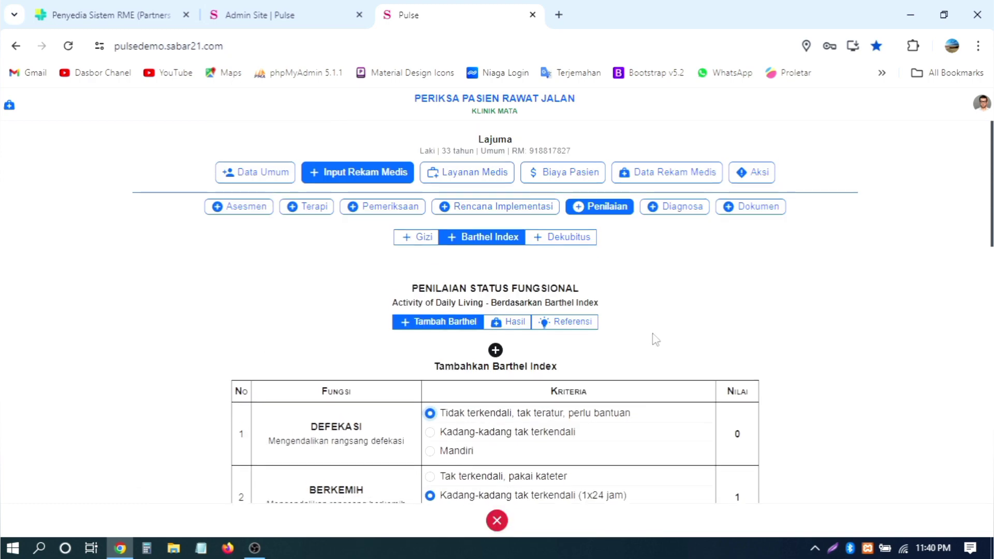
Step: Start a Dekubitus Braden Score and rate sensory perception completely limited and moisture constantly moist
left_click(569, 243)
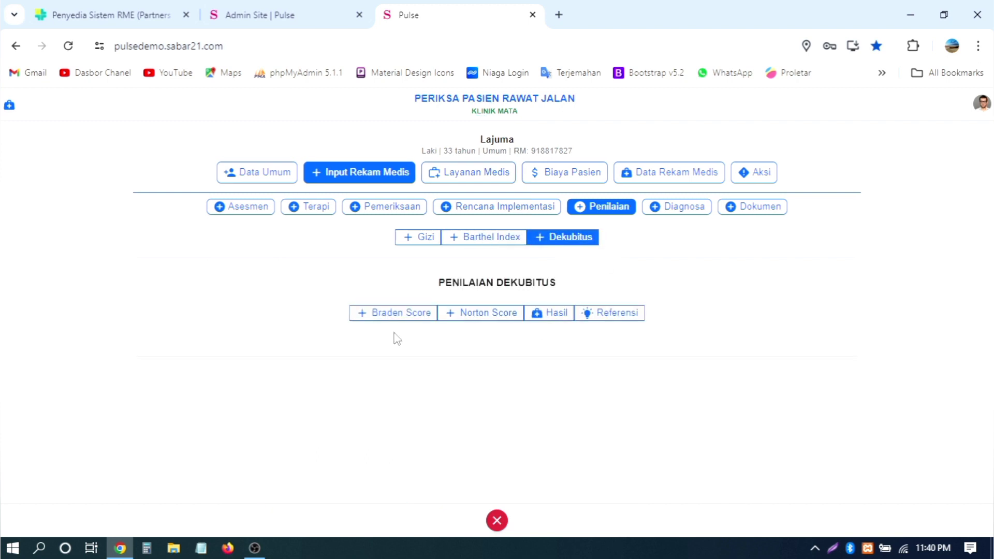
left_click(399, 314)
scroll(719, 312, "down", 2)
left_click(565, 308)
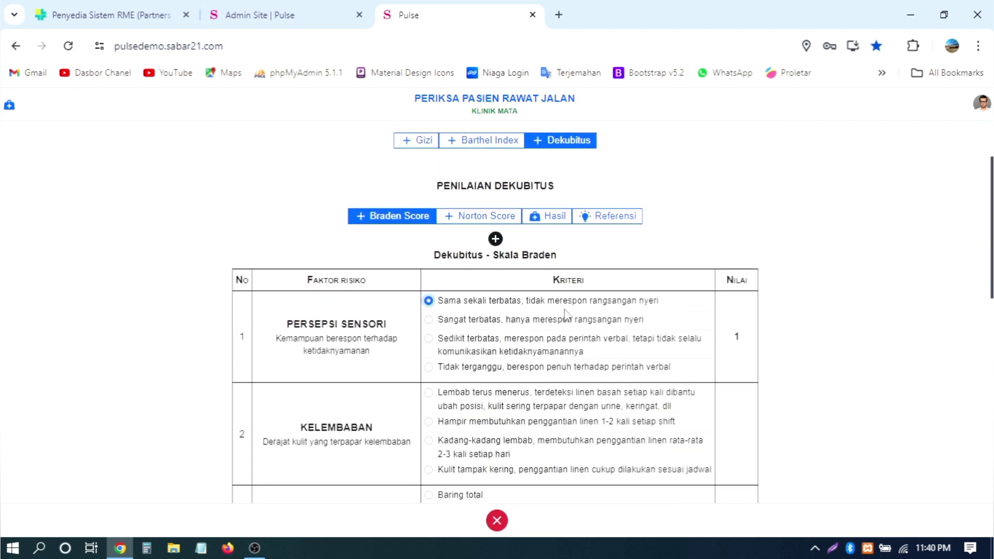
scroll(566, 310, "down", 2)
left_click(577, 311)
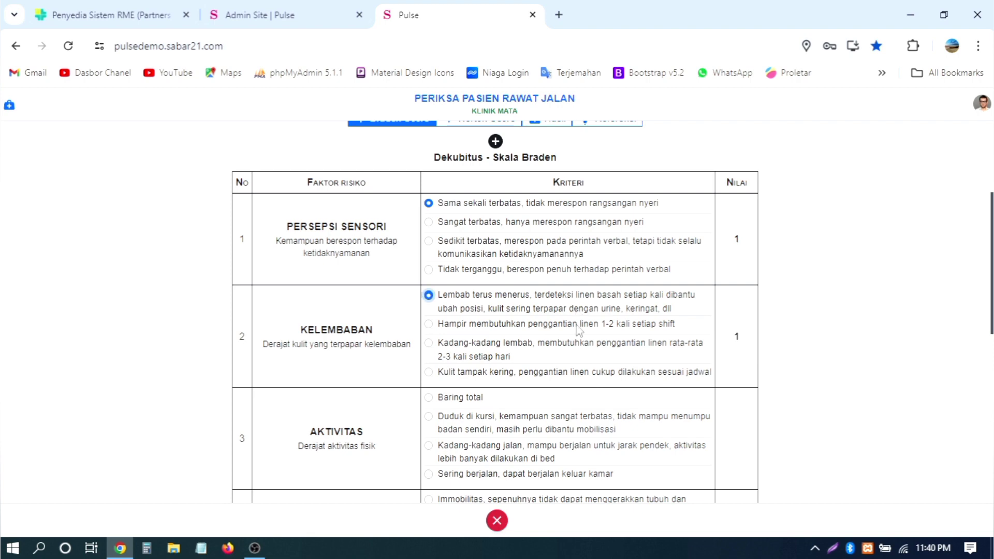
Step: Rate activity Duduk di kursi, nutrition Tidak adekuat, friction Bermasalah, and save with Tambahkan
left_click(544, 420)
scroll(596, 403, "down", 3)
scroll(597, 398, "down", 3)
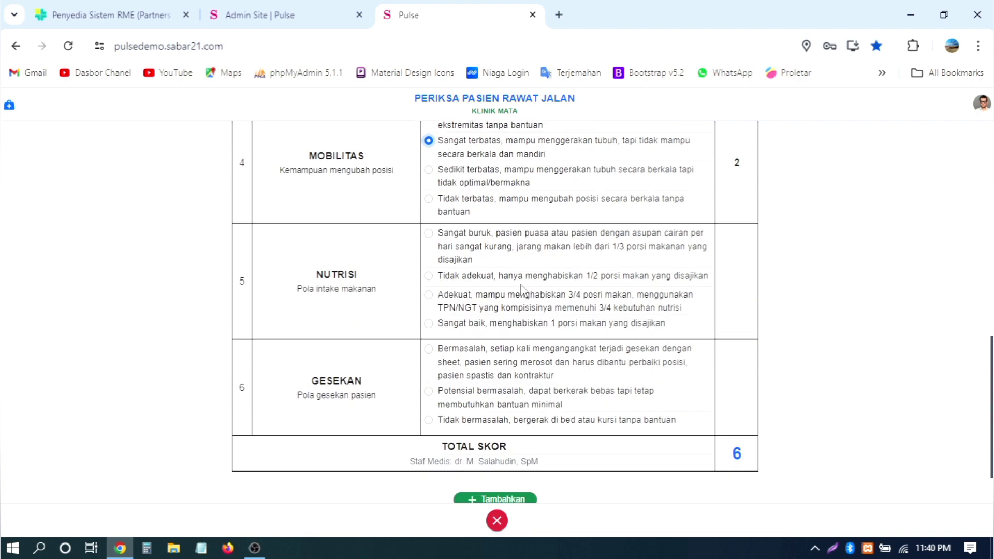
left_click(428, 276)
left_click(460, 363)
scroll(556, 406, "down", 1)
left_click(512, 435)
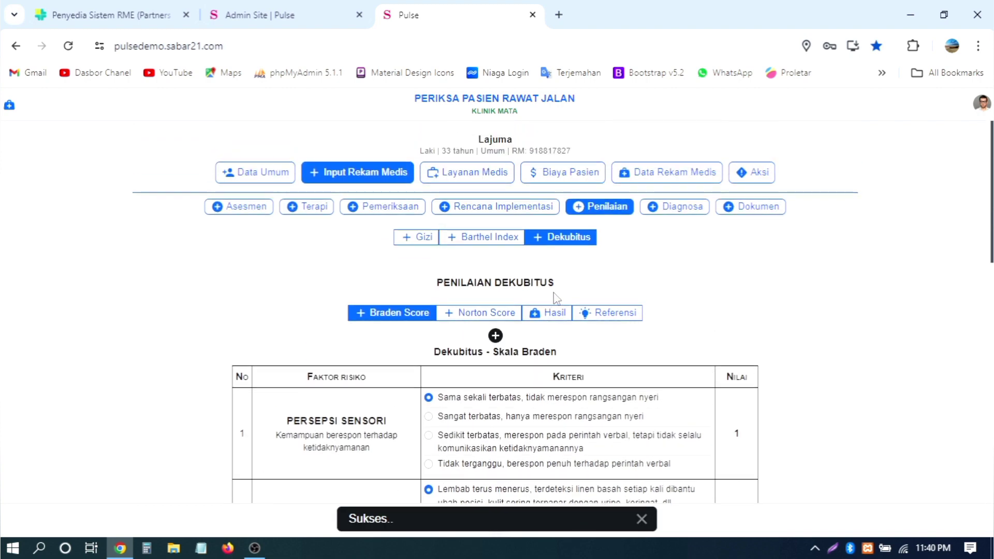
Step: Open the stored Penilaian results and browse Gizi and both Barthel Index pages
left_click(665, 176)
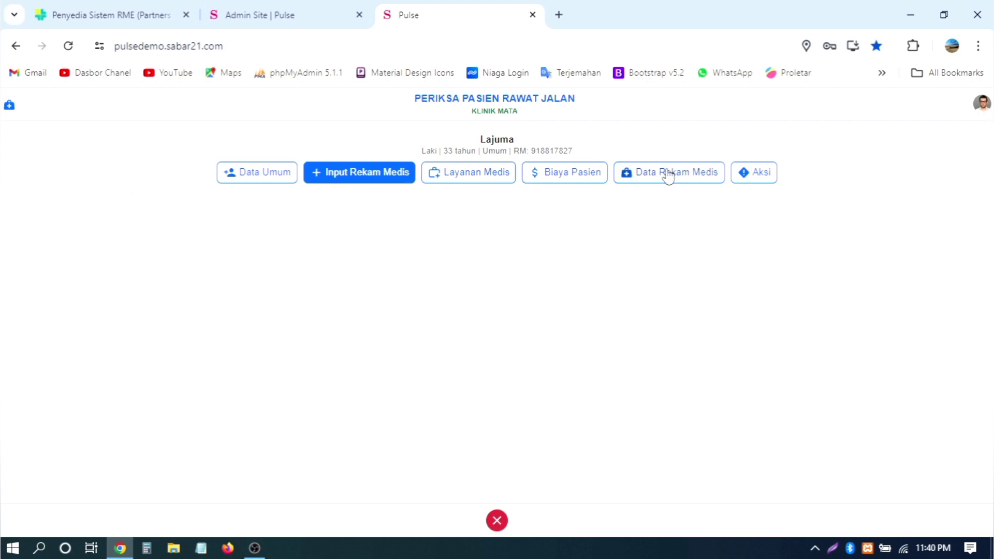
left_click(549, 239)
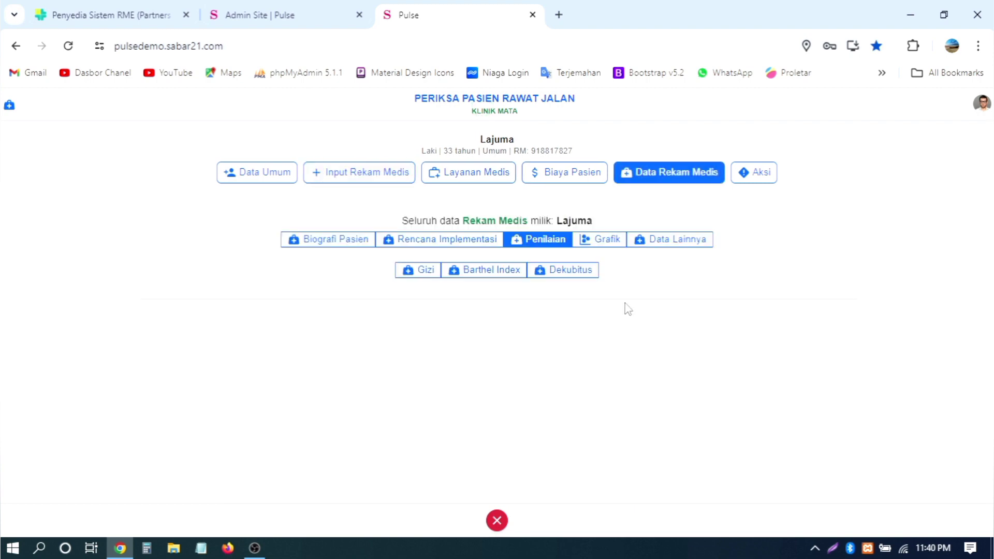
left_click(423, 271)
left_click(490, 271)
scroll(645, 325, "down", 10)
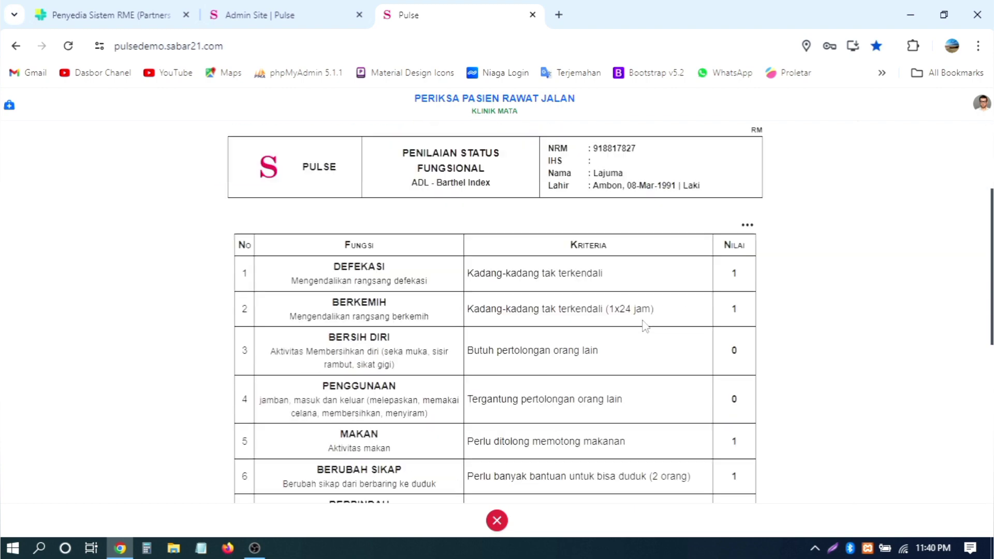
left_click(496, 429)
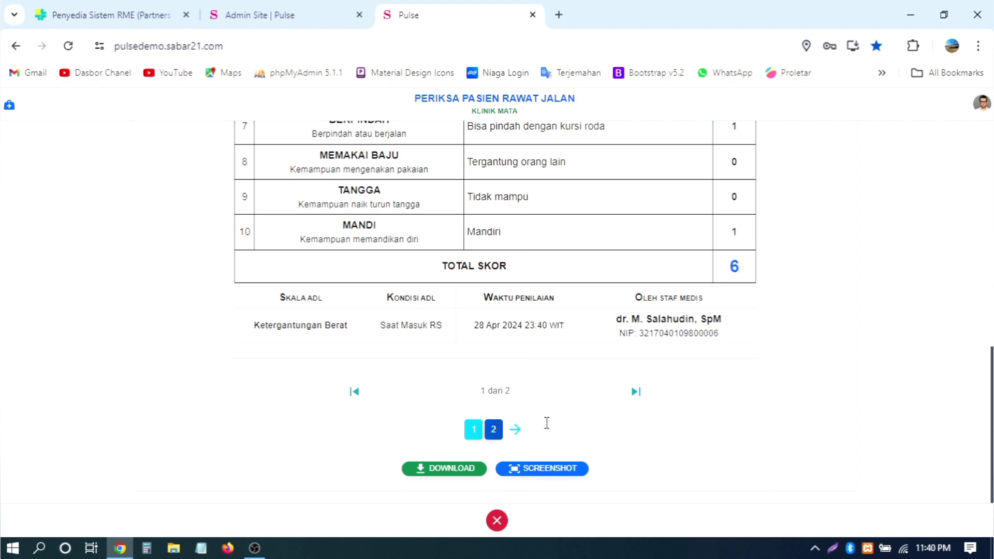
scroll(683, 361, "down", 5)
scroll(687, 364, "up", 10)
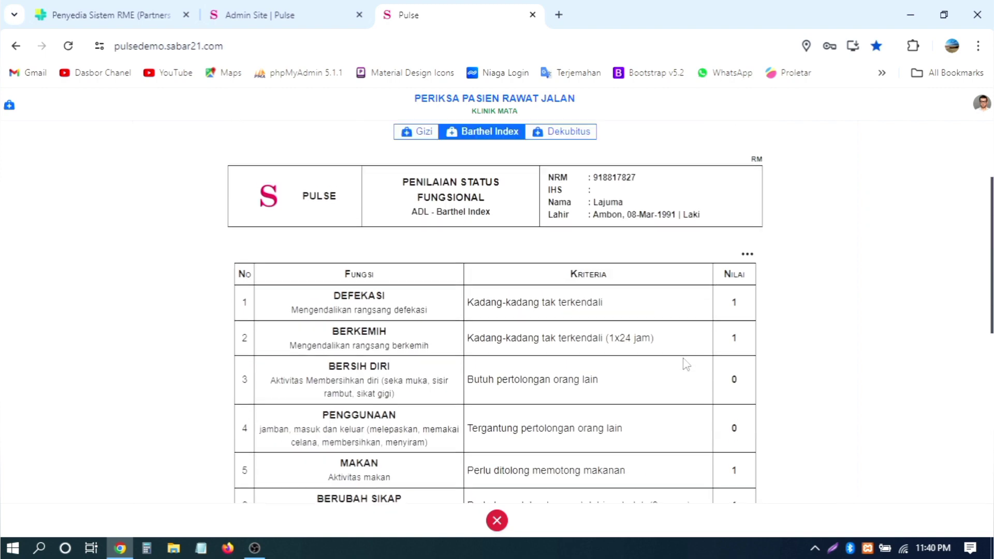
Step: View the Dekubitus Hasil Braden report, highlight its risk level, check Hasil Norton, return to Braden
left_click(566, 271)
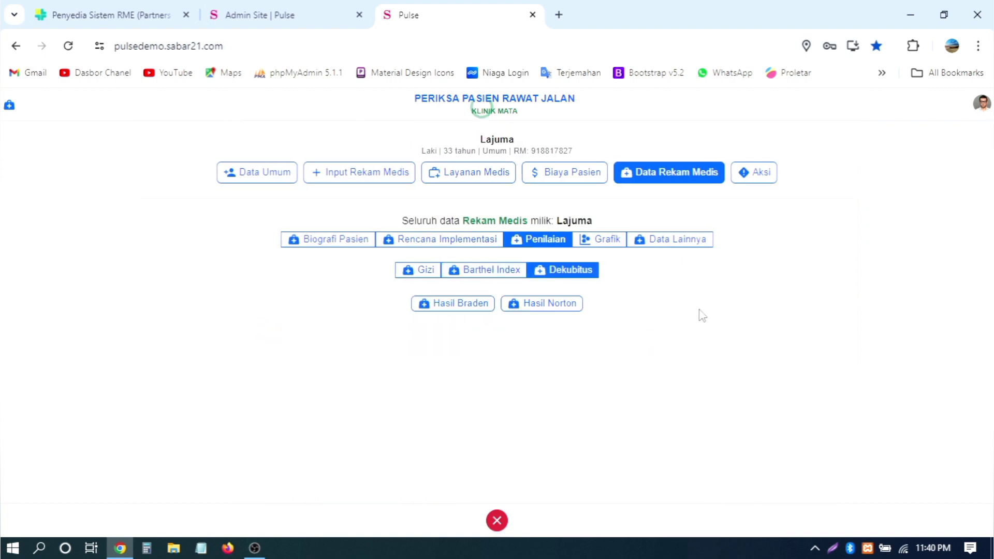
left_click(479, 305)
scroll(660, 321, "down", 4)
scroll(660, 321, "down", 4)
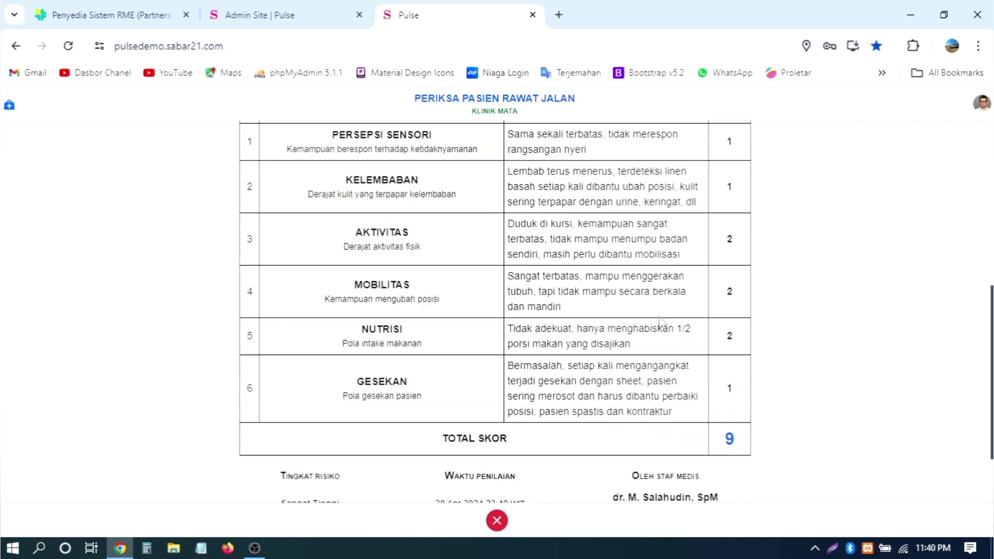
scroll(667, 300, "up", 5)
scroll(673, 280, "down", 5)
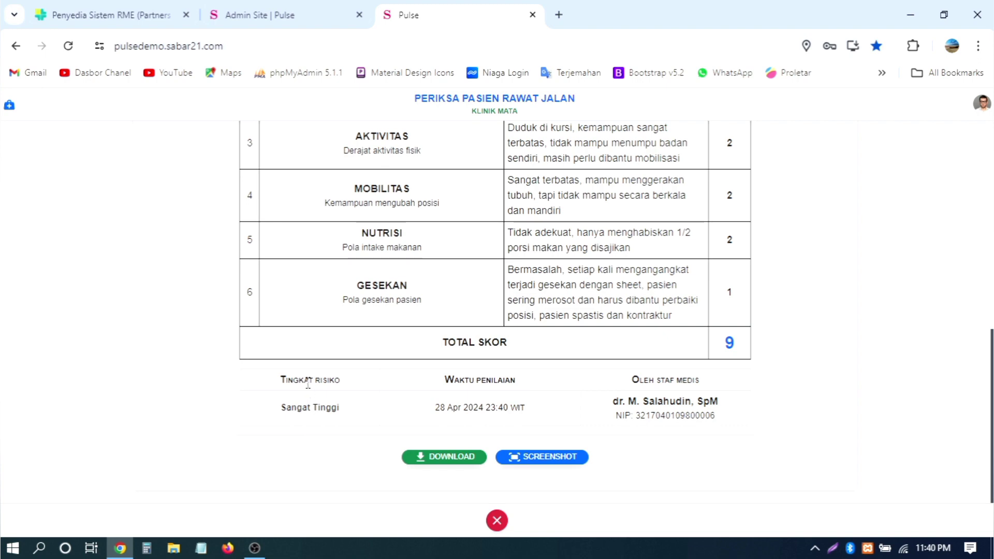
left_click_drag(297, 409, 355, 416)
left_click_drag(471, 381, 533, 385)
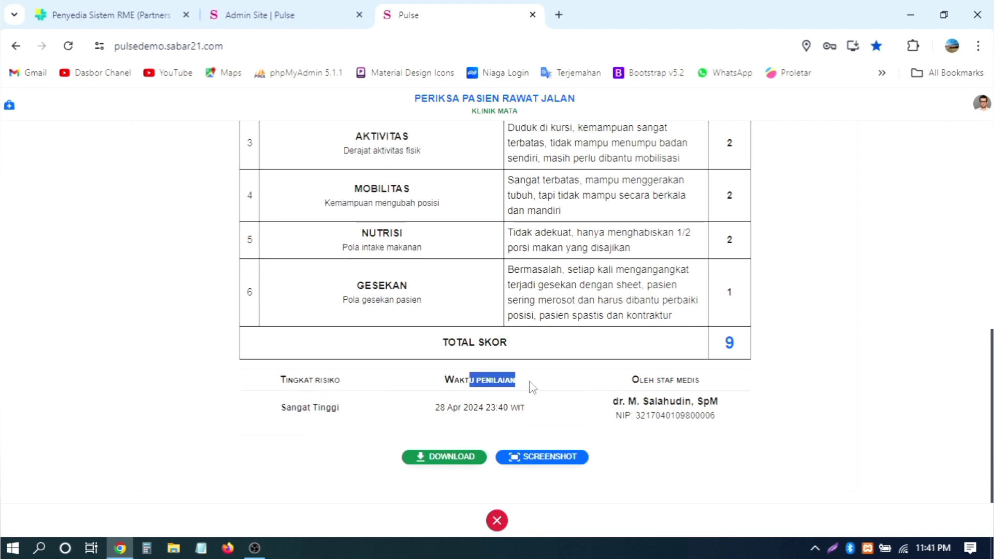
left_click_drag(668, 413, 704, 413)
scroll(844, 341, "up", 5)
scroll(845, 342, "up", 5)
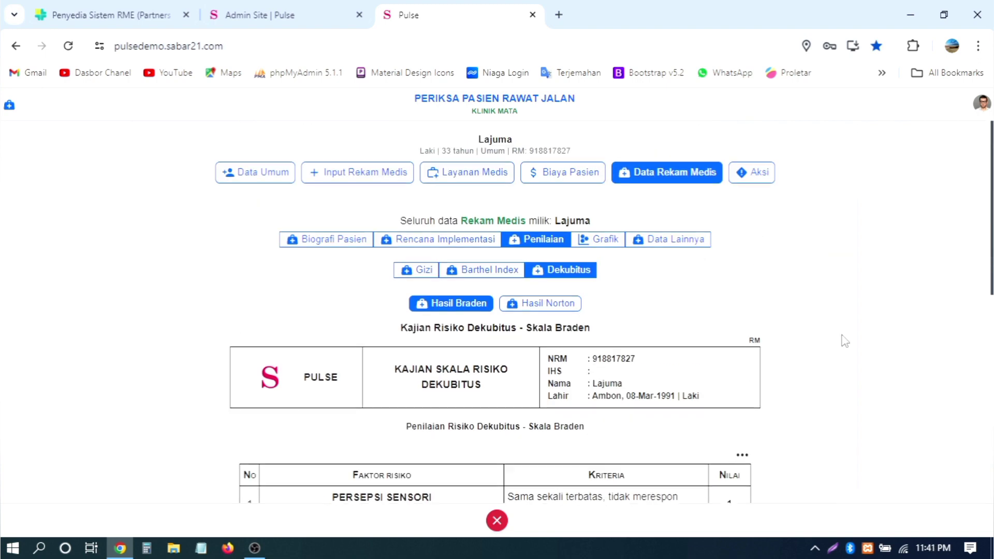
left_click(560, 304)
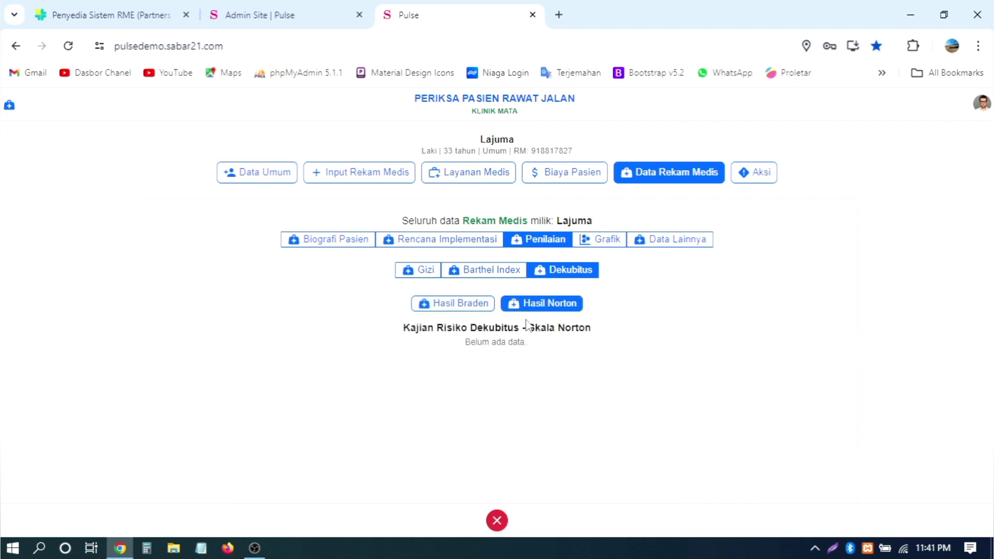
left_click(474, 308)
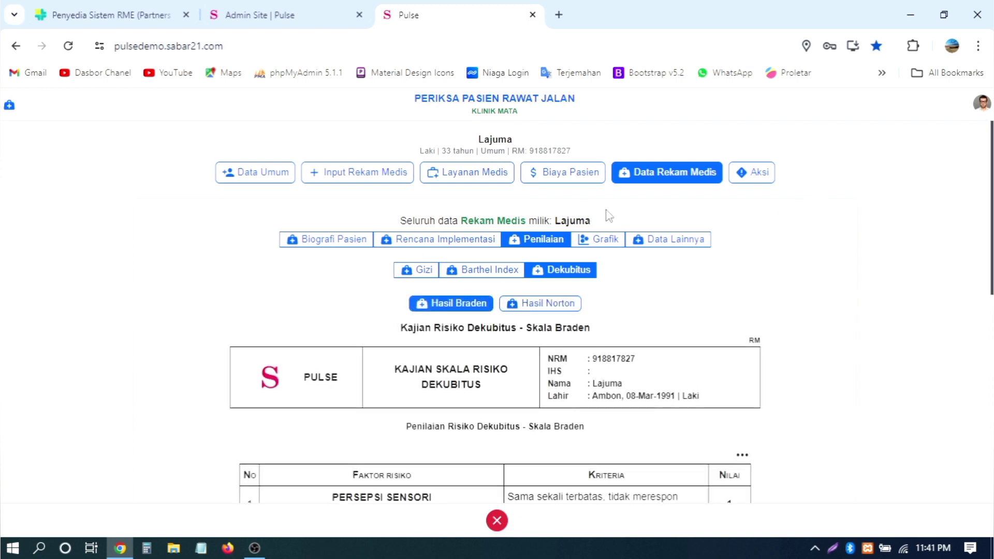
Step: Scroll through Layanan Medis: Tindakan, Resep, Laboratorium, Radiologi and Layanan Medis Lain, then open Aksi
left_click(498, 177)
left_click(318, 181)
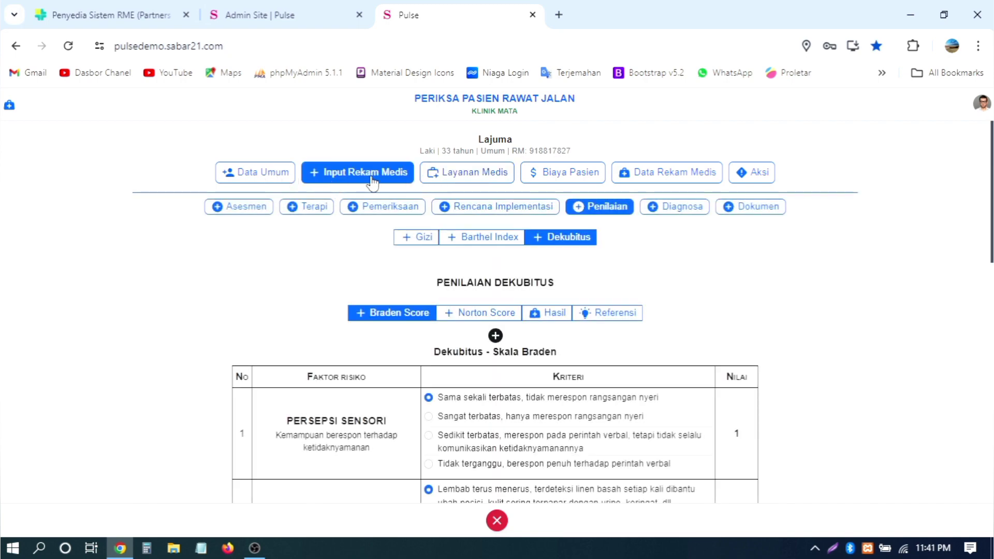
left_click(261, 210)
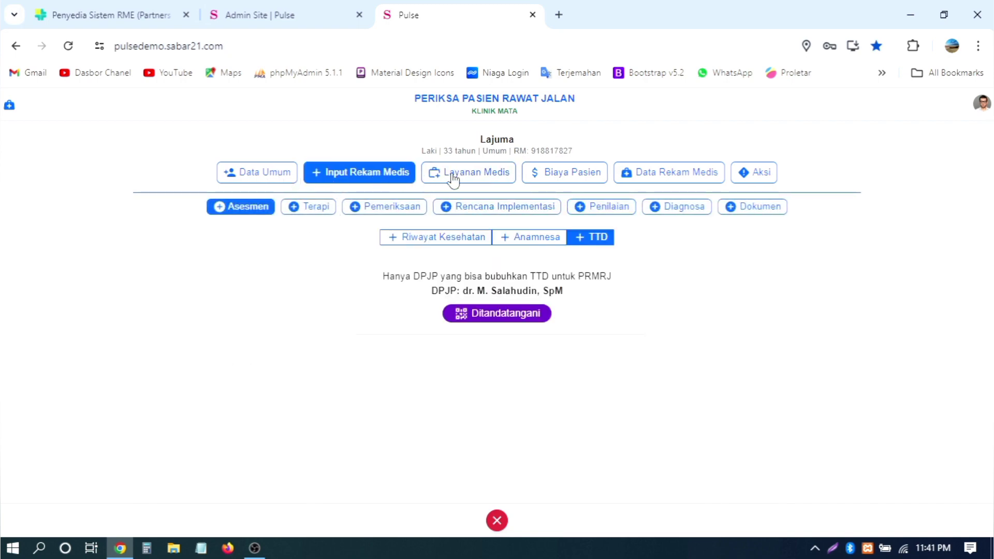
left_click(476, 172)
scroll(854, 279, "down", 3)
scroll(769, 267, "up", 2)
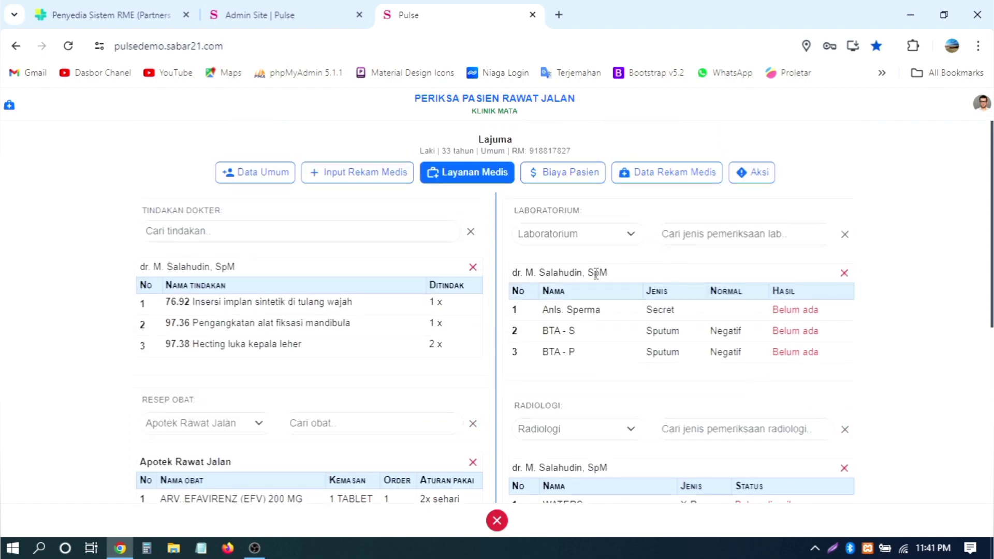
scroll(769, 267, "down", 3)
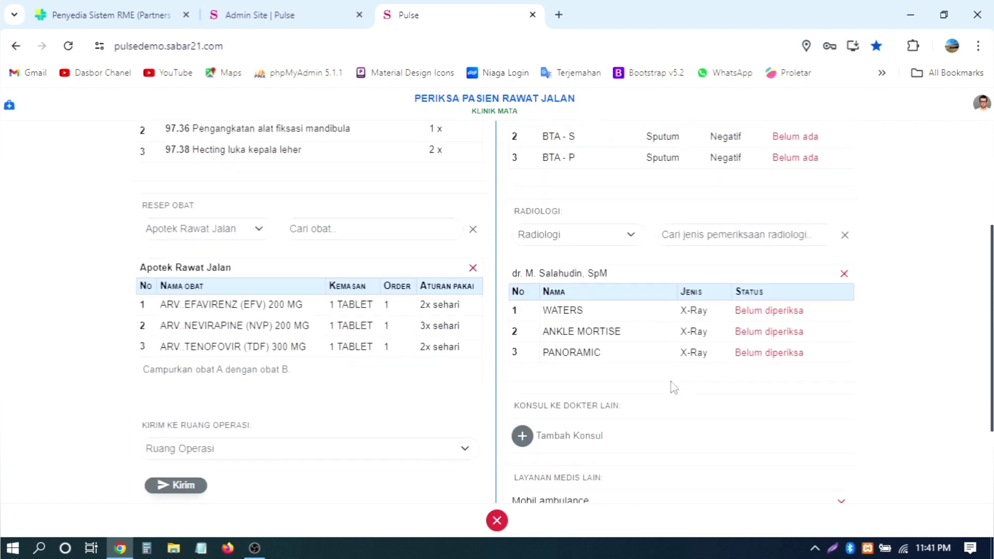
scroll(752, 311, "down", 2)
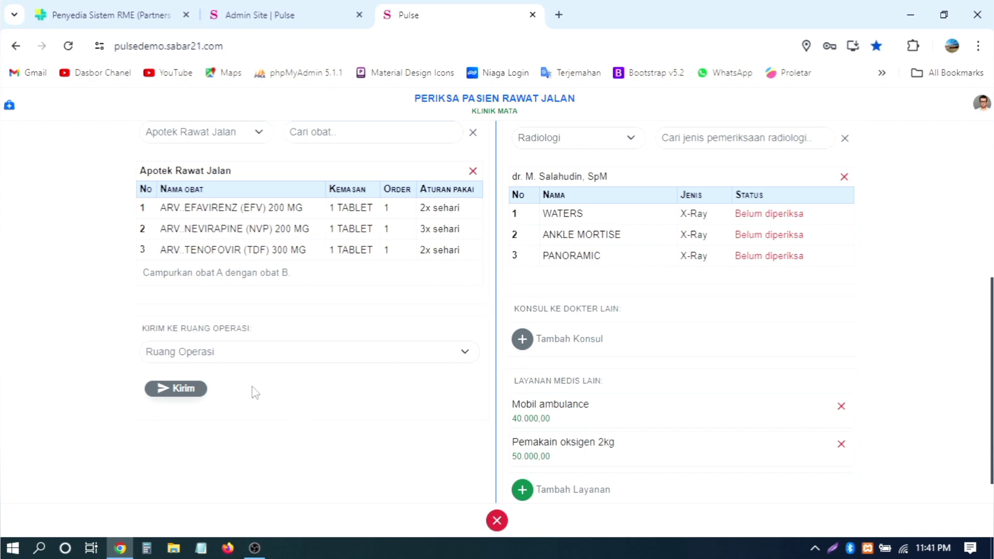
scroll(931, 350, "up", 5)
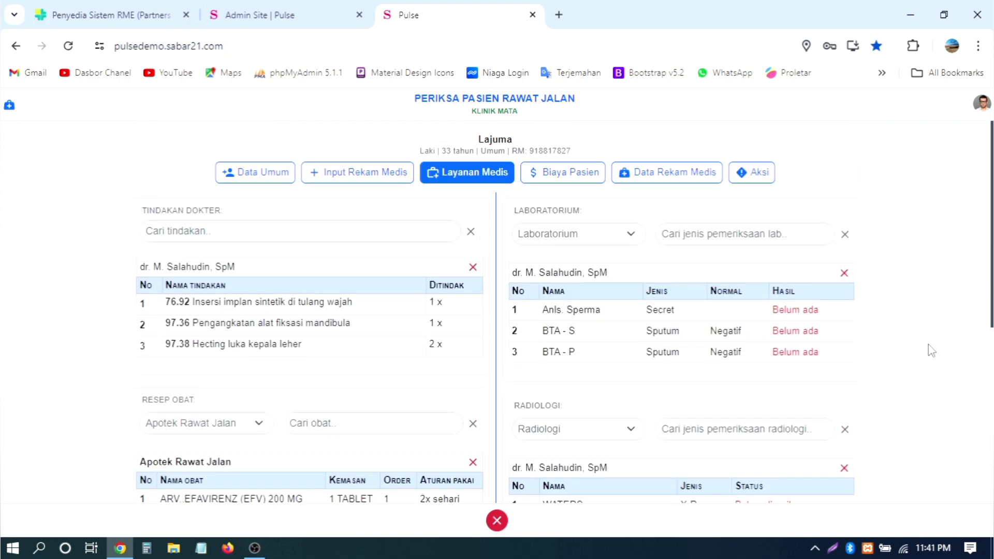
left_click(750, 179)
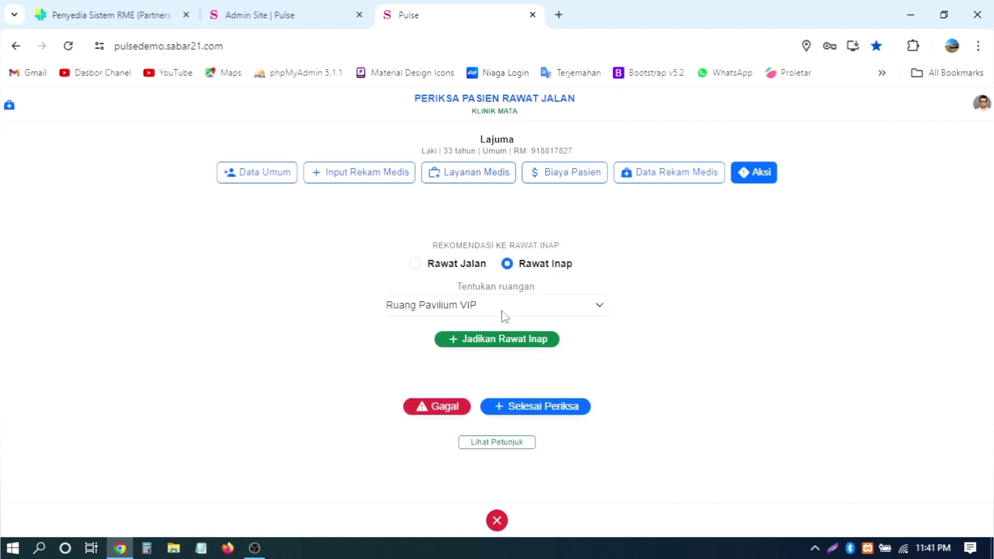
Step: Try finishing the exam as Rawat Jalan, then dismiss the 'Belum ada hasil laboratorium' warning
left_click(466, 264)
left_click(547, 331)
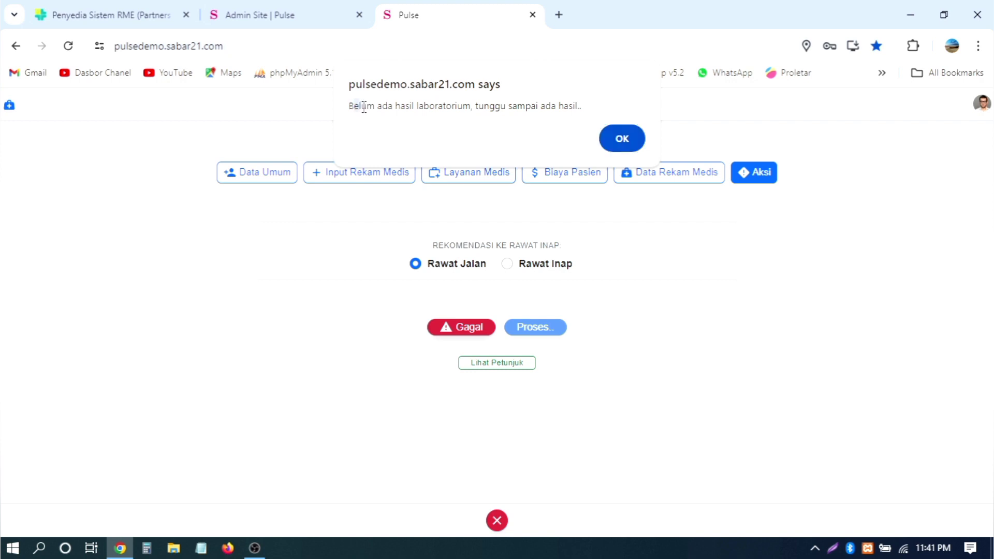
left_click_drag(364, 107, 583, 107)
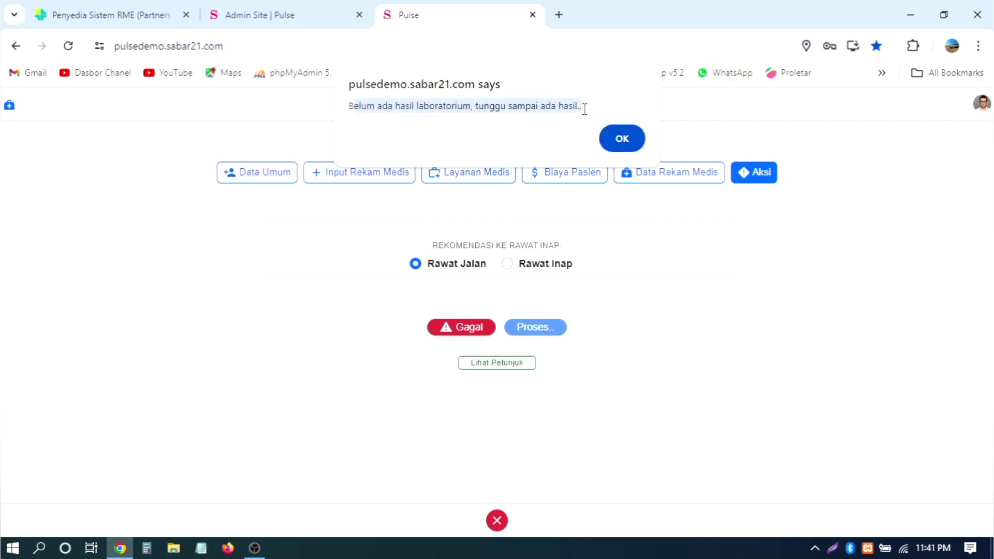
left_click(622, 139)
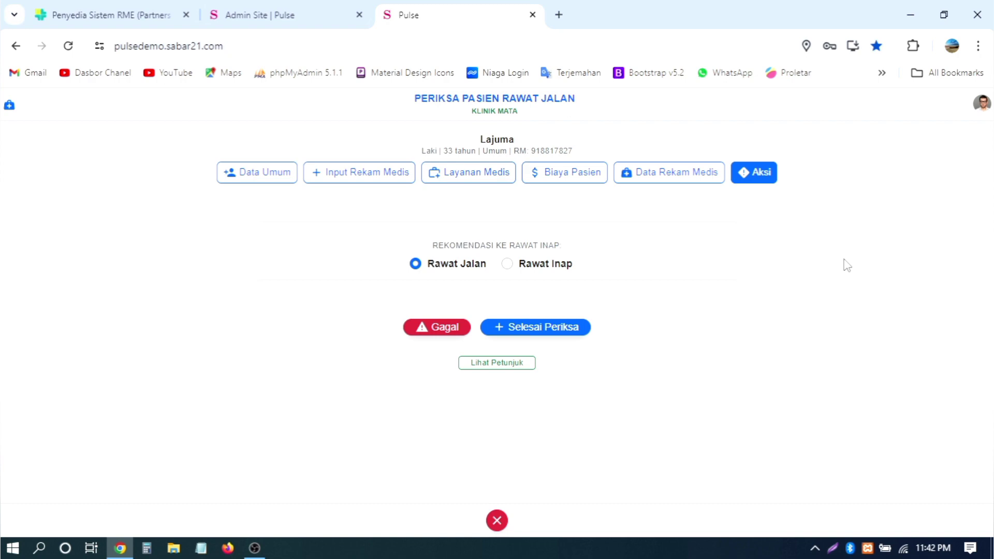
Step: Cancel the Laboratorium and Radiologi requests in Layanan Medis, confirming each with OK
left_click(481, 174)
scroll(715, 239, "down", 6)
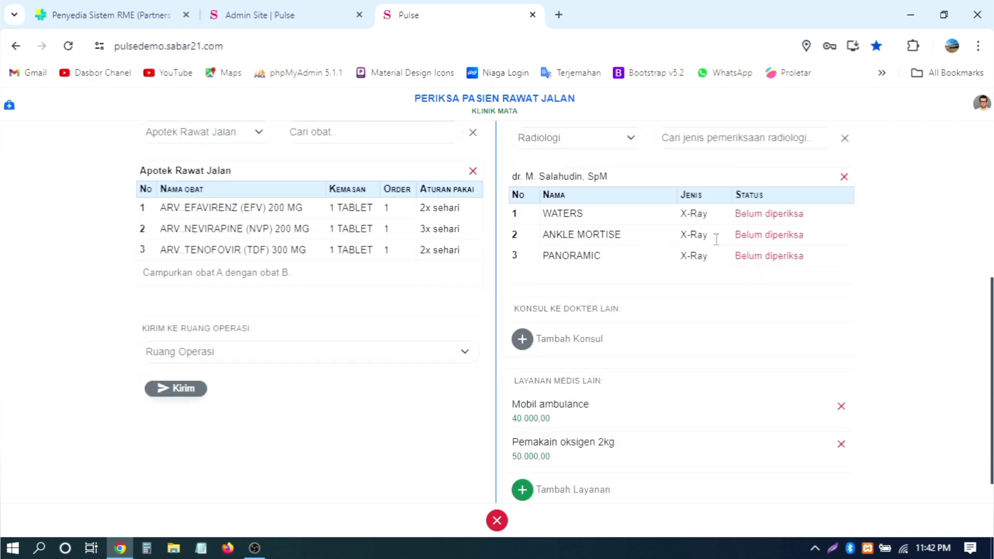
scroll(715, 239, "up", 6)
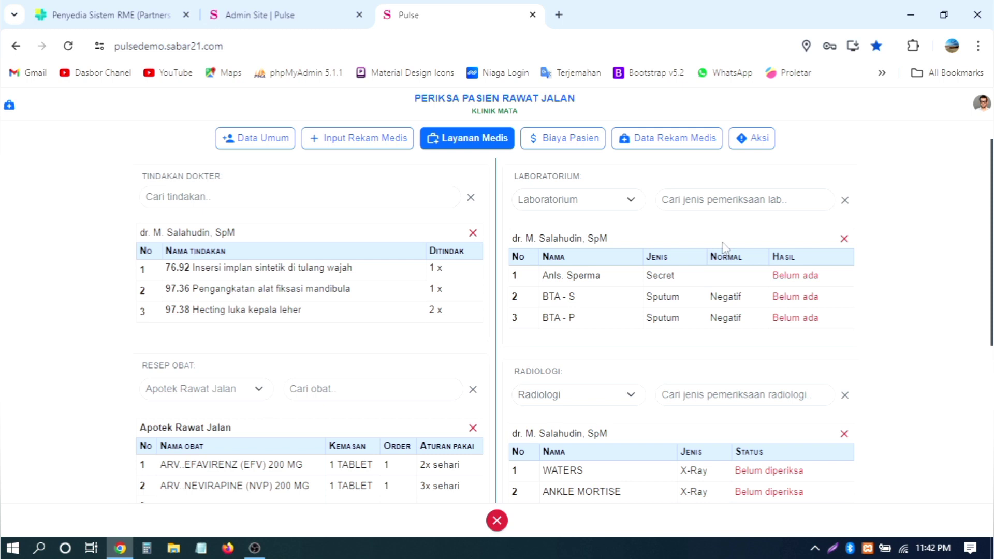
left_click(845, 245)
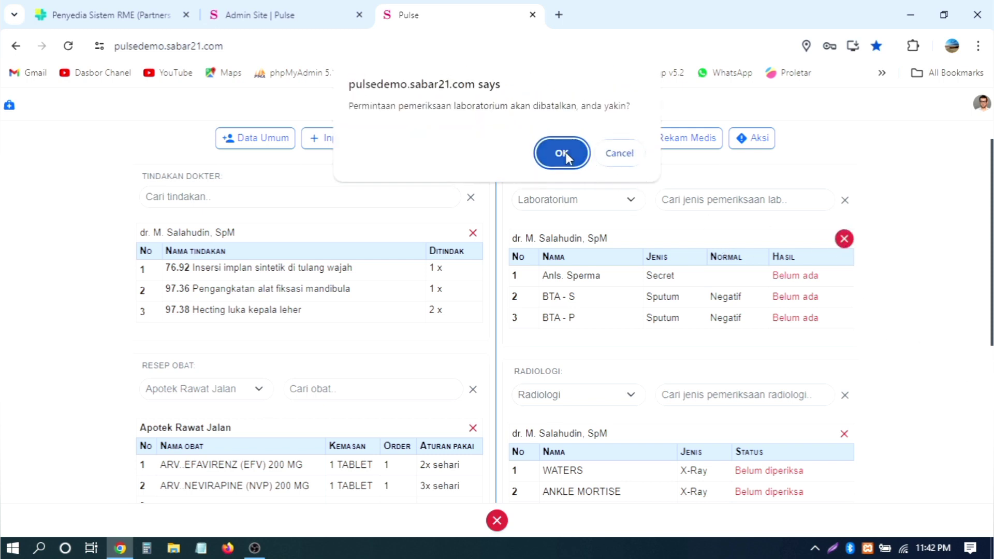
left_click(566, 152)
left_click(843, 322)
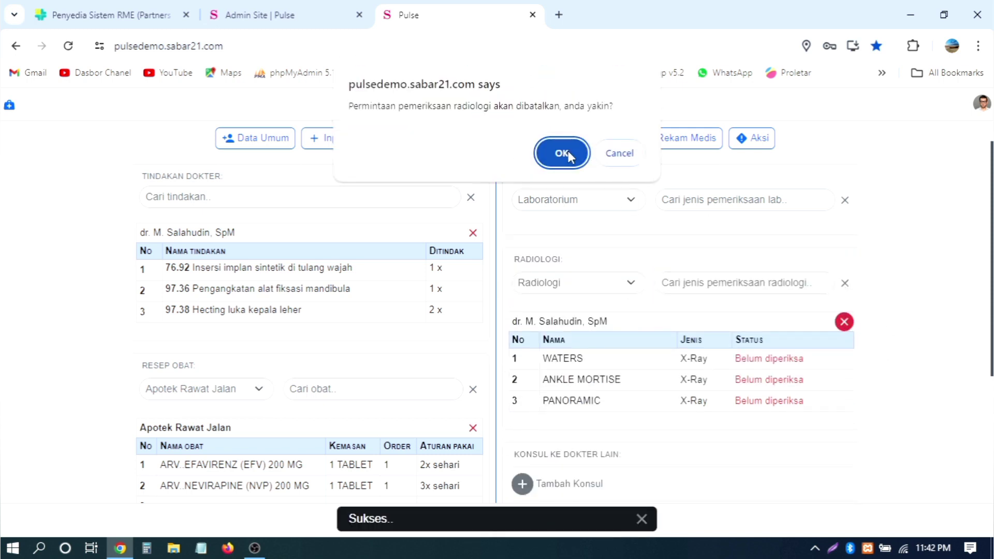
left_click(564, 153)
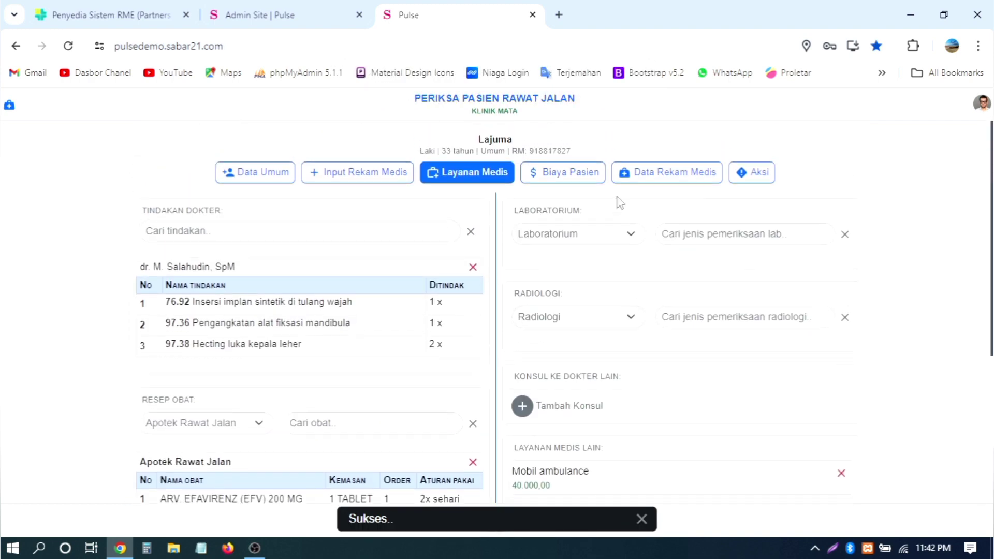
left_click(754, 172)
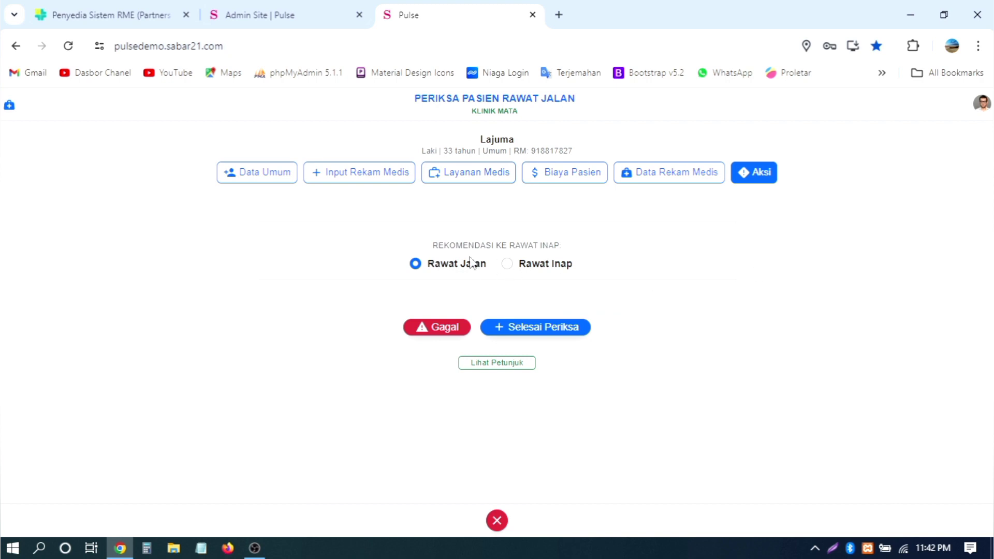
Step: Finish the examination as Rawat Jalan and check the Selesai patient list
left_click(458, 265)
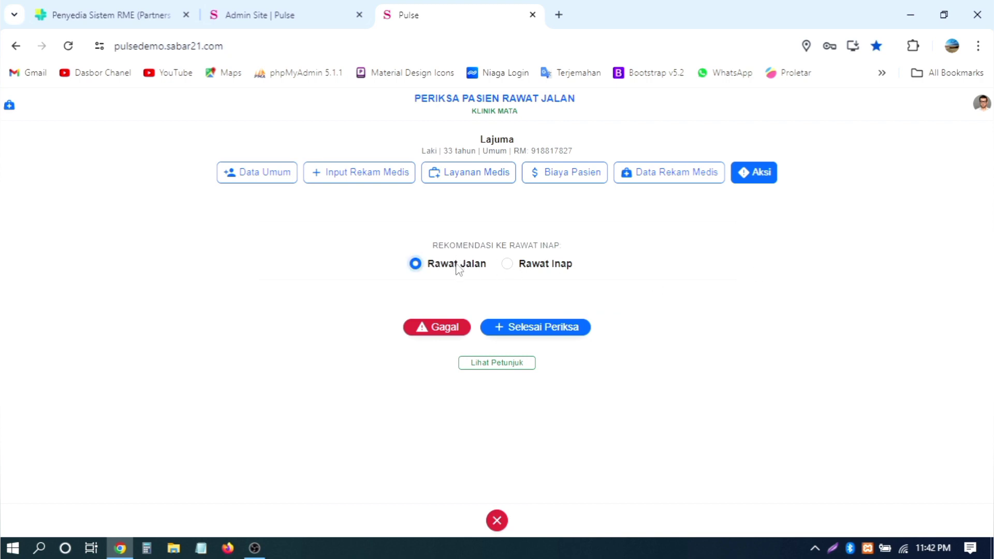
left_click(532, 331)
scroll(743, 301, "up", 5)
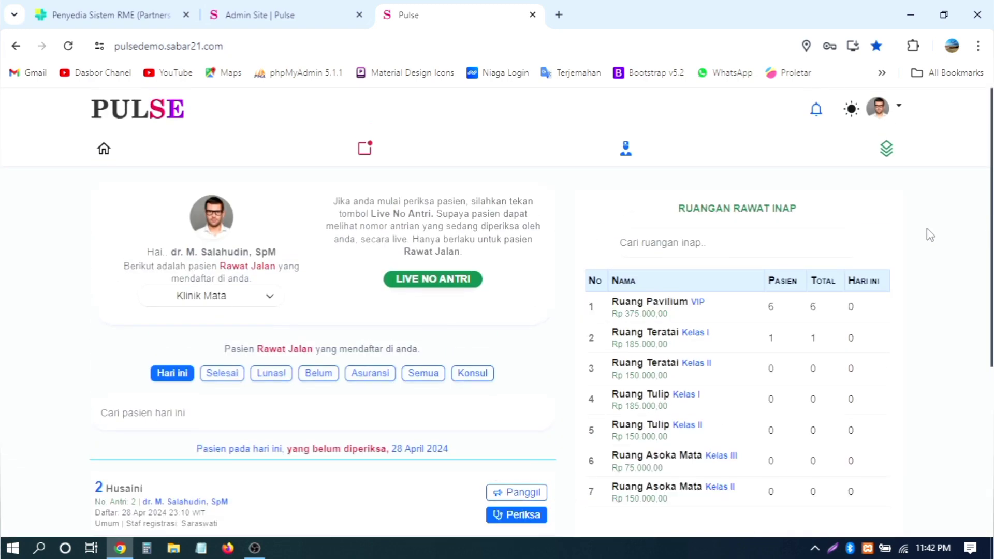
scroll(930, 234, "down", 4)
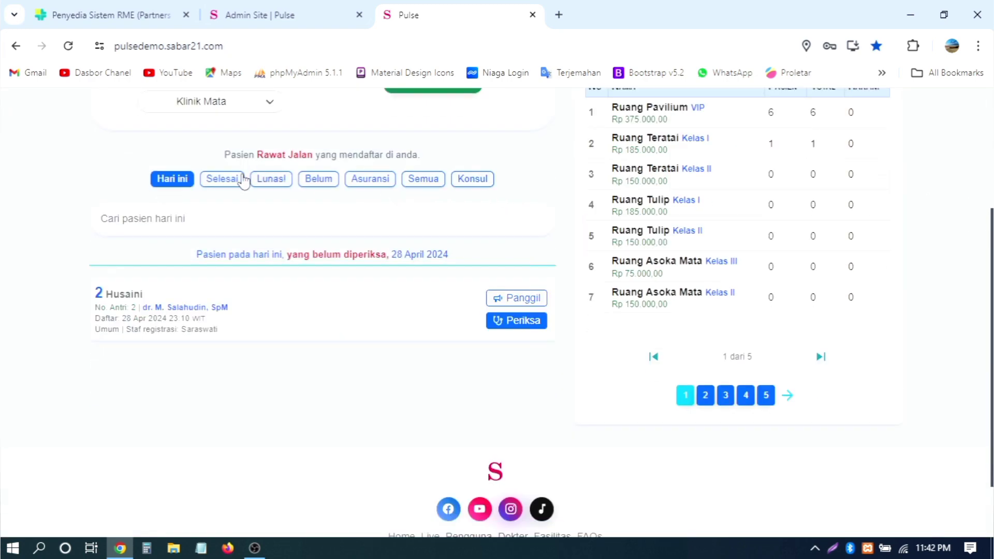
left_click(225, 188)
scroll(355, 218, "down", 2)
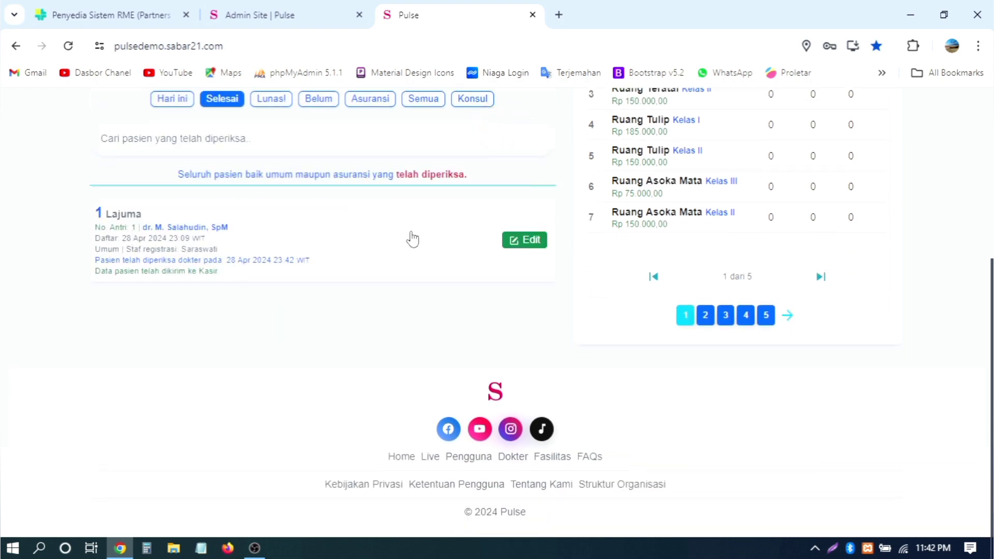
Step: Reopen the examined record with Periksa Ulang and review the Layanan Medis, charges and record tabs
left_click(524, 240)
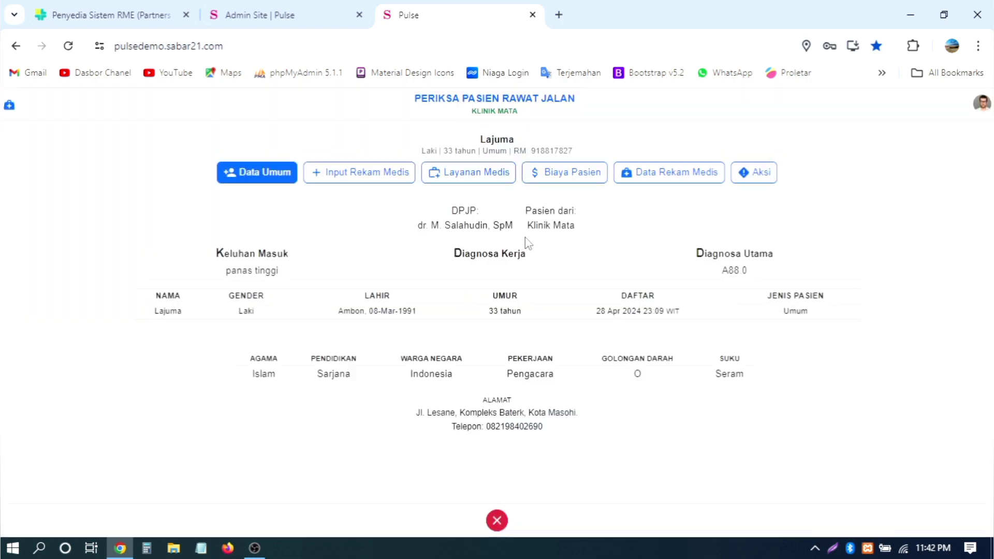
left_click(760, 174)
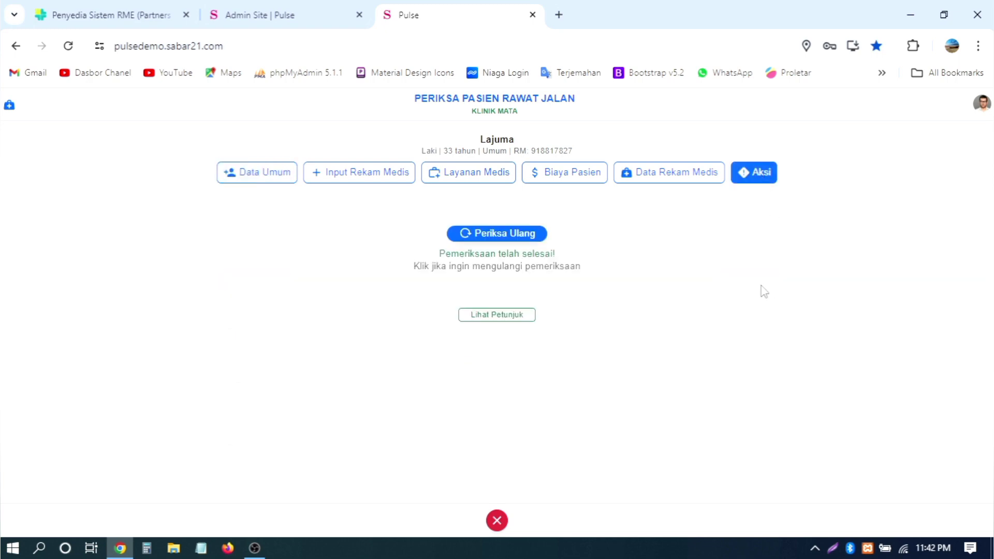
left_click(484, 243)
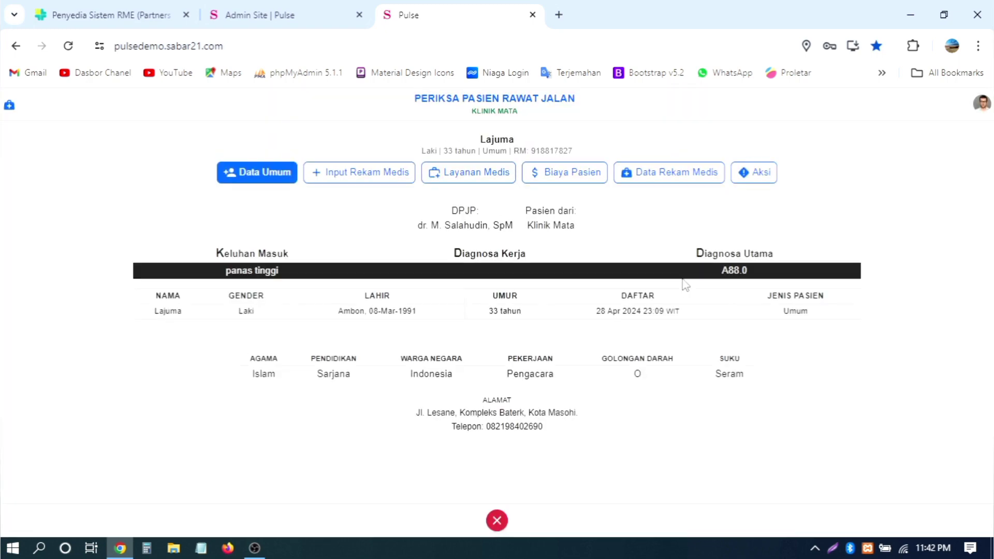
left_click(342, 174)
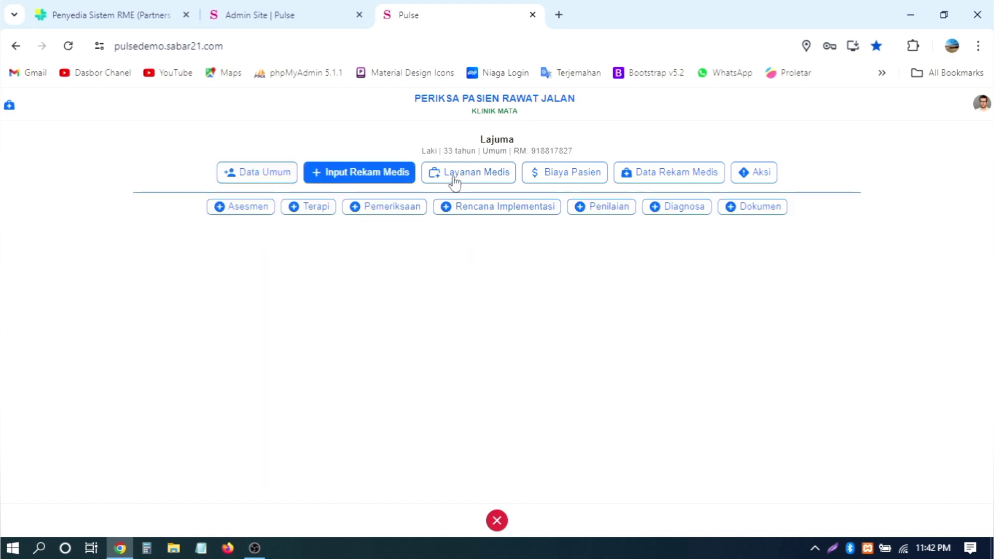
left_click(454, 176)
left_click(544, 179)
left_click(643, 174)
left_click(538, 178)
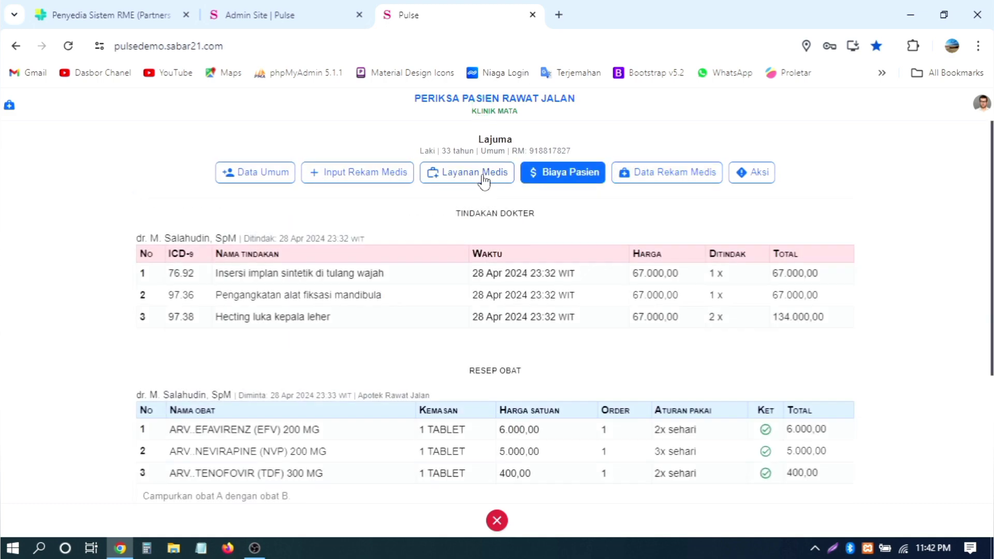
left_click(484, 178)
Step: Mark the examination Selesai Periksa again and confirm the Selesai list notes it went to Kasir
left_click(749, 182)
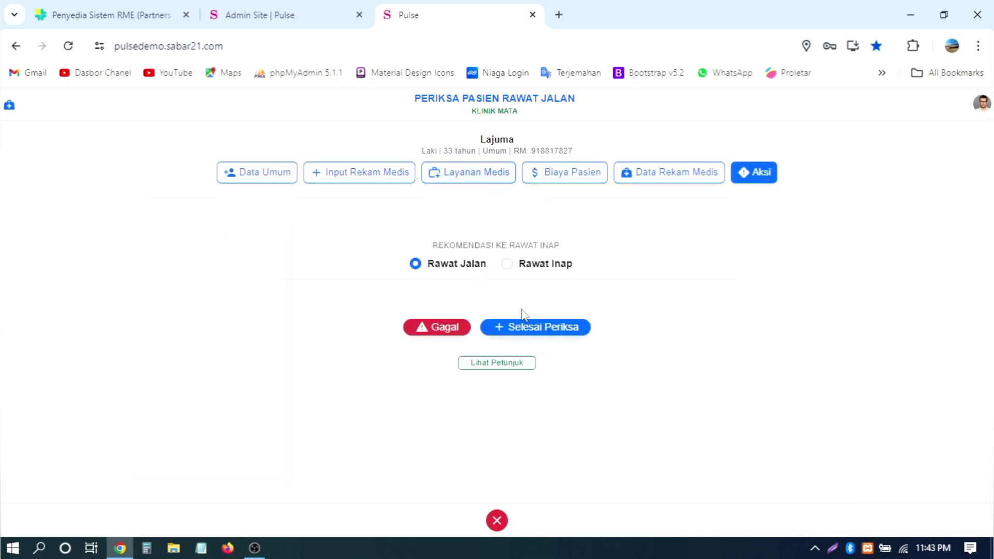
left_click(529, 332)
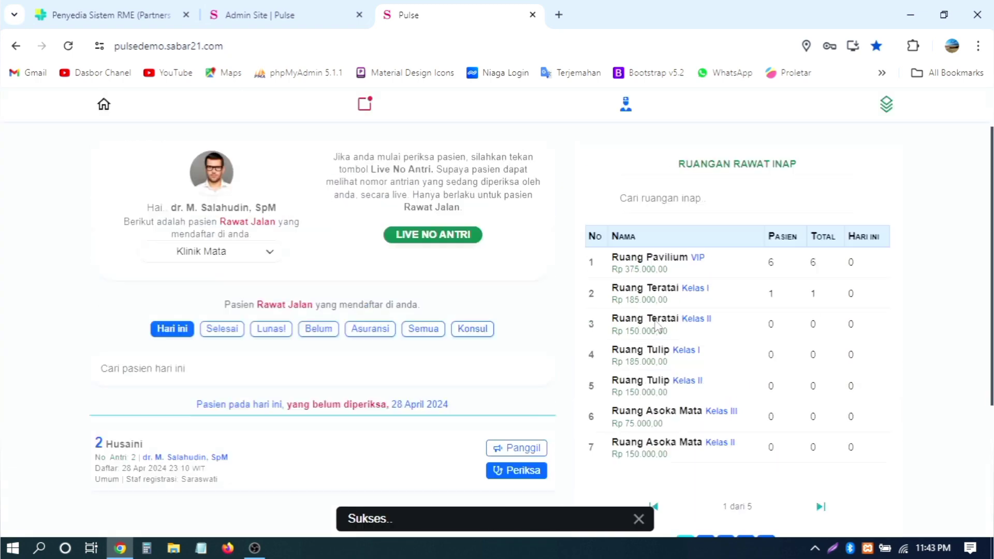
left_click(222, 374)
scroll(538, 301, "down", 5)
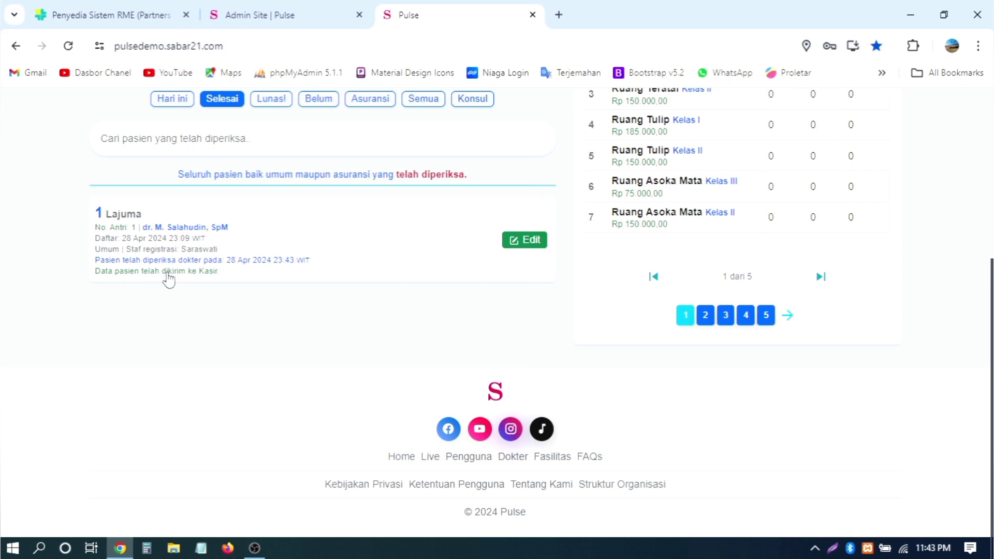
left_click_drag(219, 274, 96, 279)
left_click(498, 524)
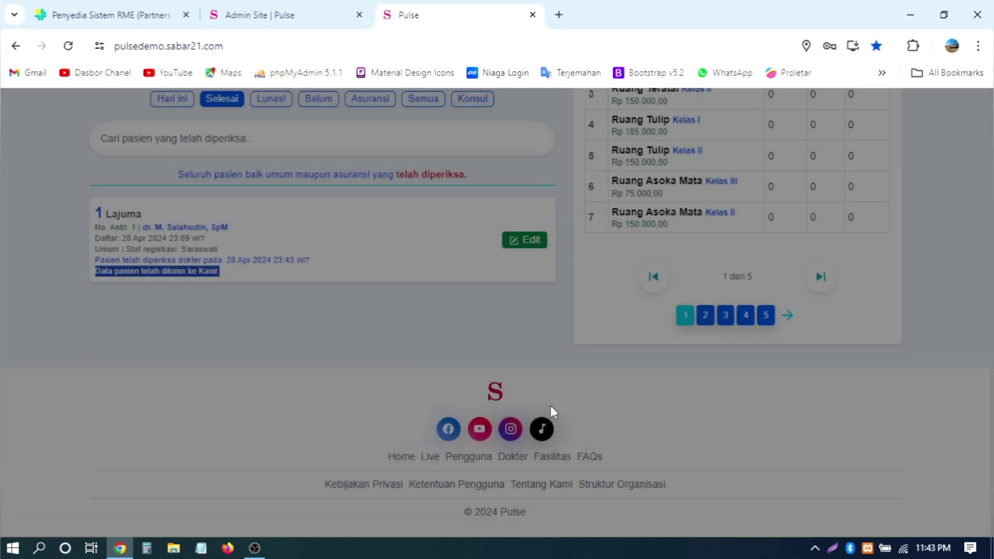
scroll(552, 382, "up", 4)
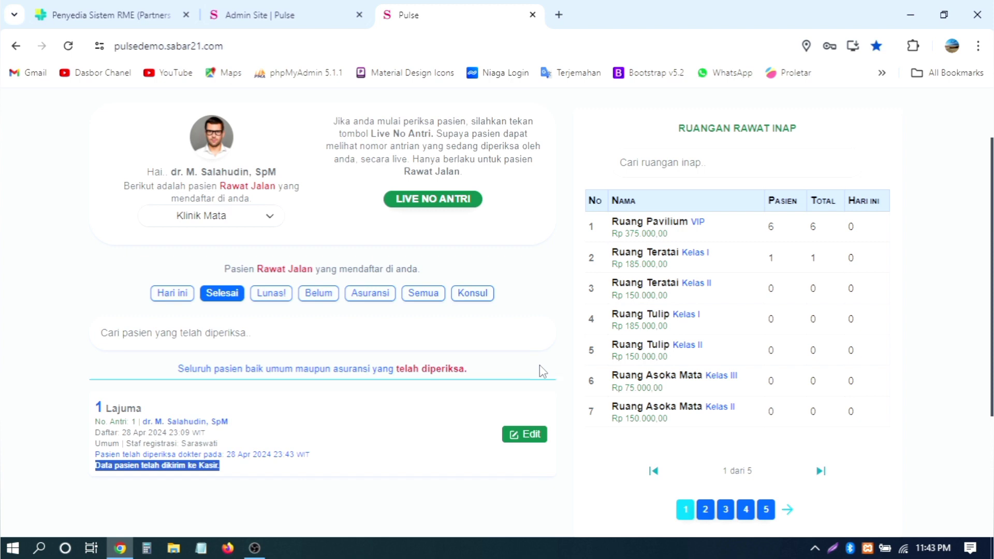
left_click(539, 366)
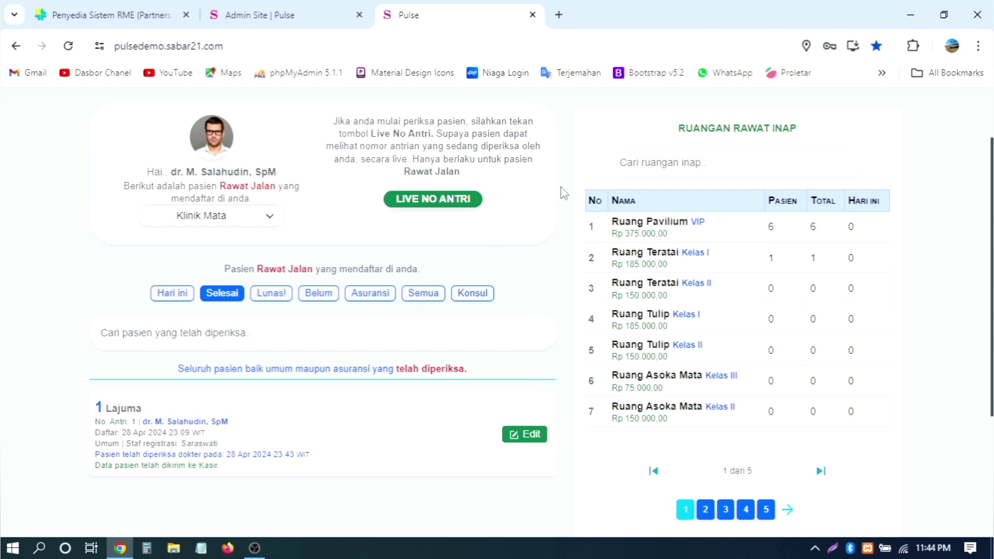
Step: Browse the dashboard's not-yet-examined and Selesai patient lists
scroll(563, 193, "up", 2)
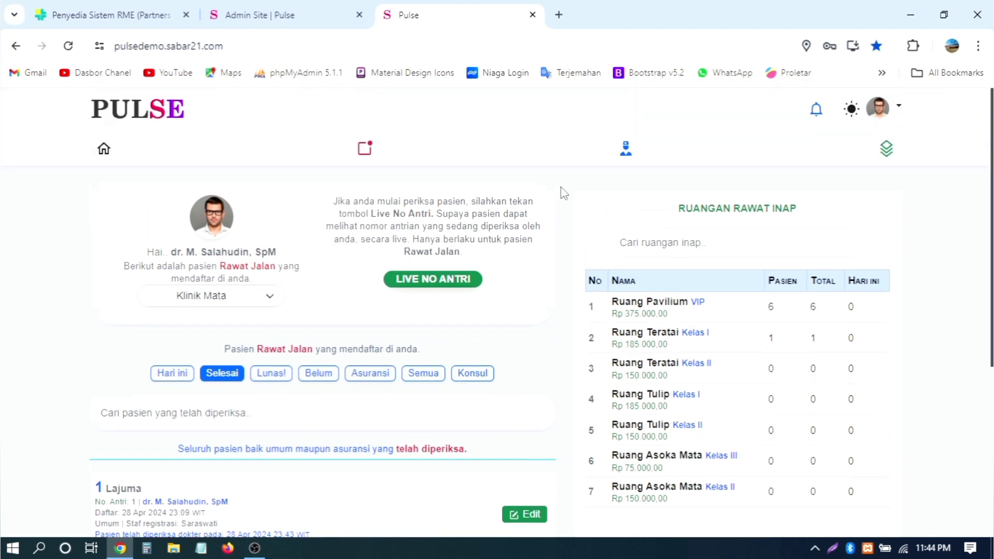
scroll(565, 195, "down", 4)
scroll(566, 195, "up", 4)
left_click(172, 372)
scroll(244, 310, "down", 5)
scroll(238, 216, "up", 4)
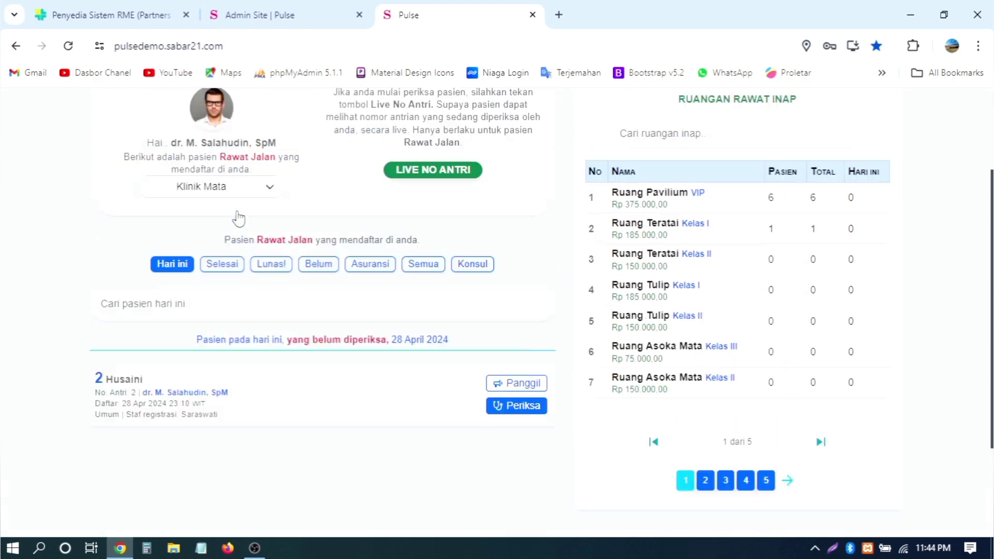
left_click(222, 293)
scroll(348, 294, "down", 3)
scroll(348, 293, "up", 3)
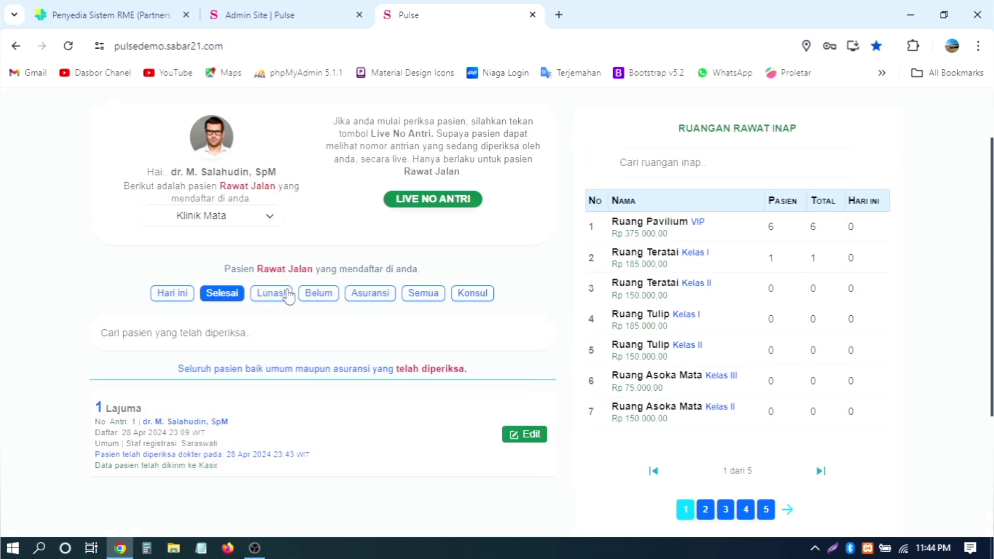
Step: Check the paid-patients list, return to Selesai, then reload today's dashboard via the home icon
left_click(282, 293)
left_click(222, 293)
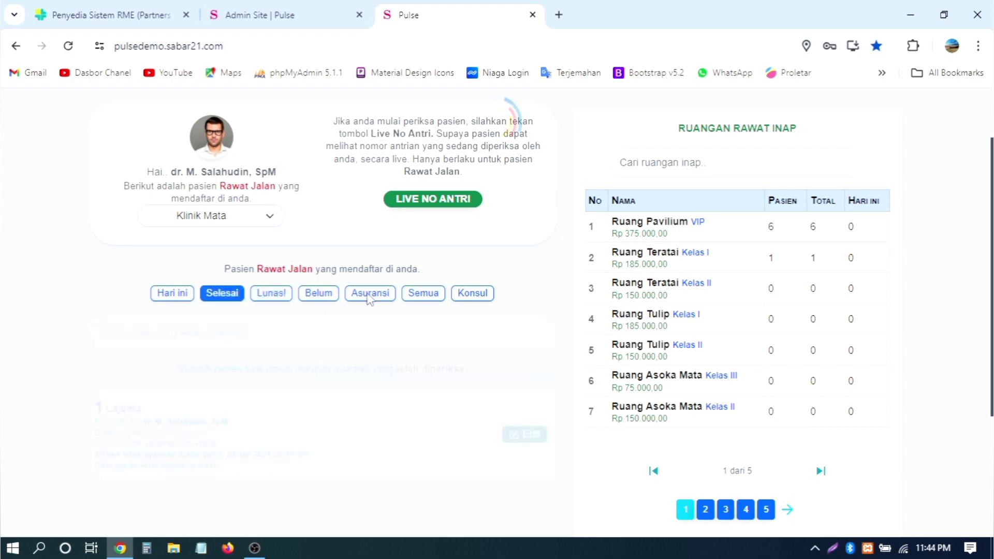
scroll(433, 289, "down", 3)
scroll(434, 290, "up", 2)
scroll(434, 291, "up", 2)
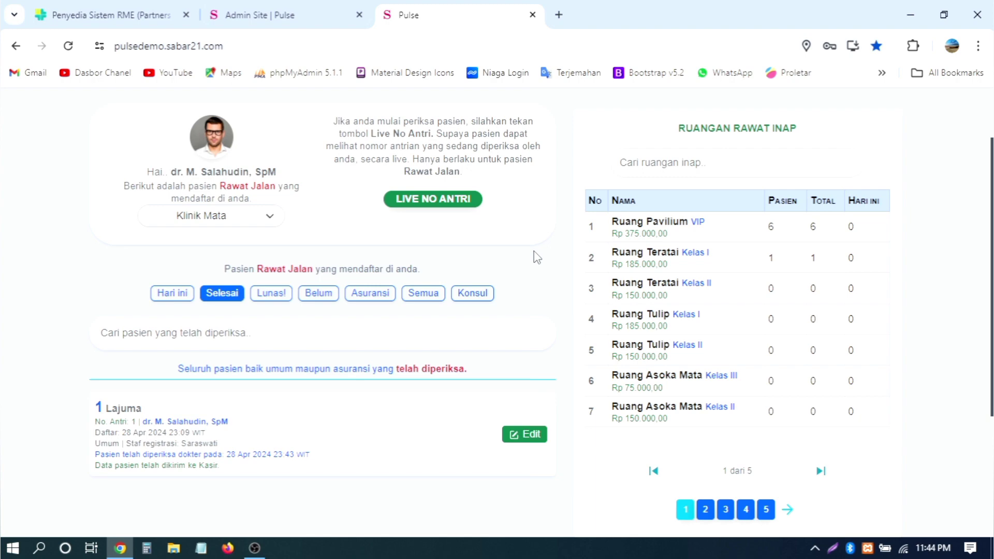
scroll(537, 257, "down", 5)
scroll(536, 257, "up", 8)
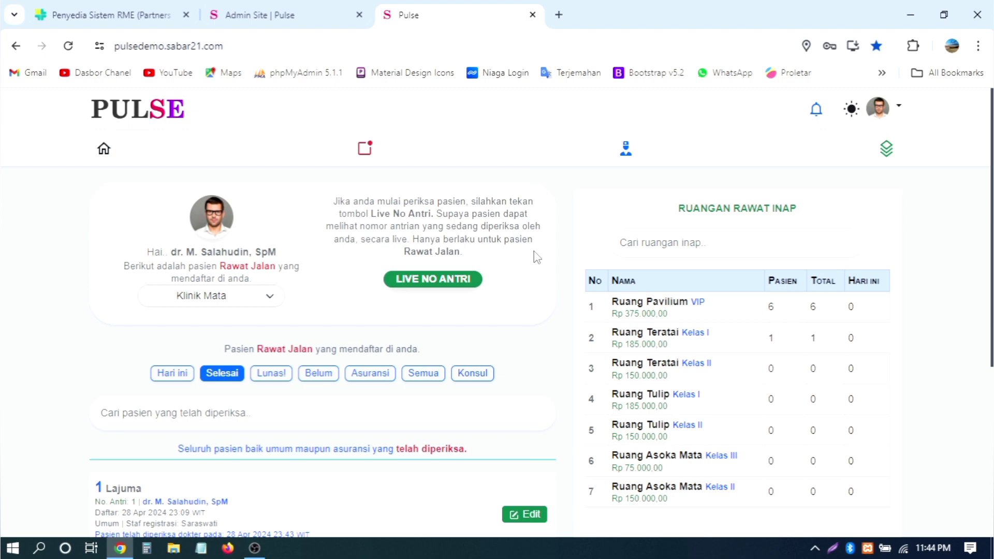
scroll(535, 257, "down", 5)
scroll(535, 257, "up", 5)
left_click(101, 150)
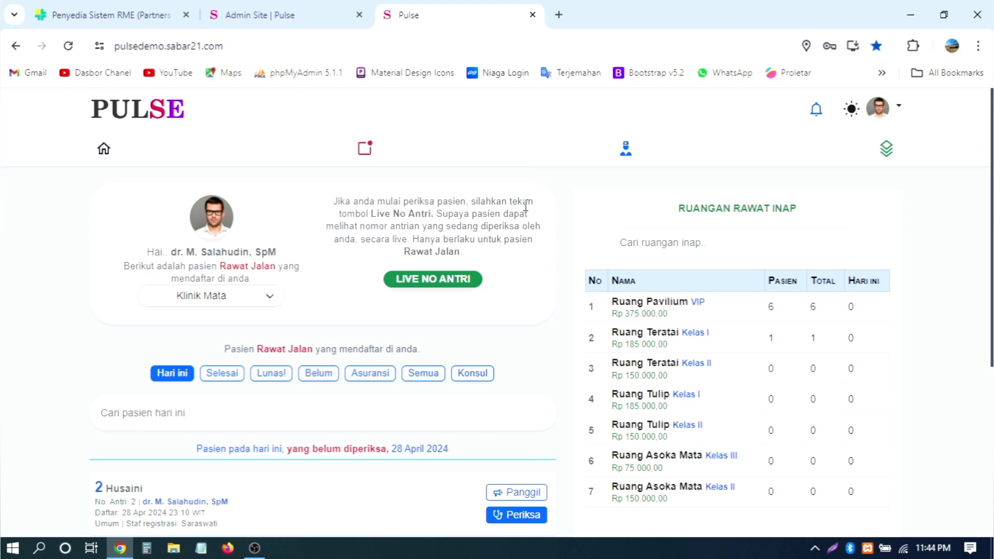
scroll(525, 206, "down", 3)
scroll(525, 209, "up", 3)
scroll(472, 241, "down", 2)
scroll(291, 264, "up", 2)
scroll(582, 207, "down", 5)
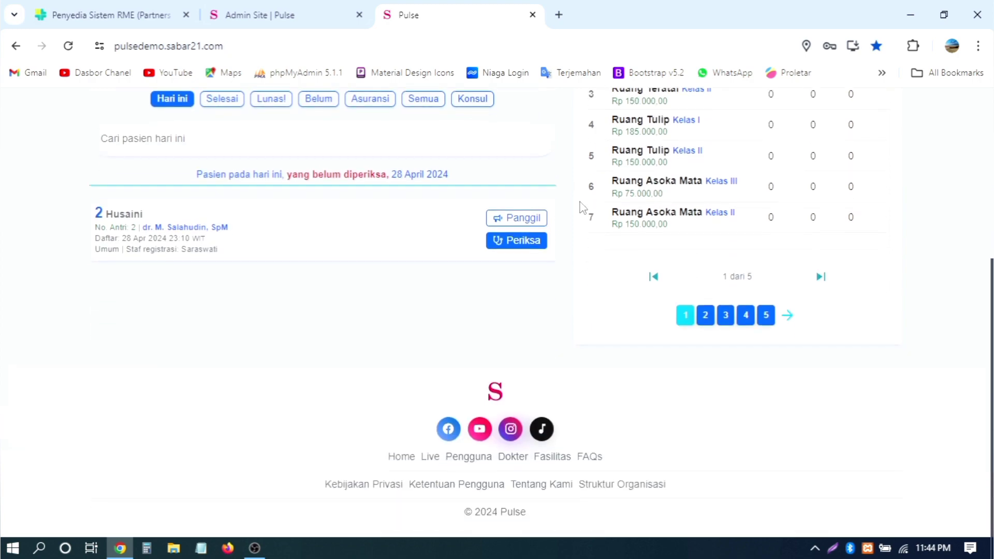
scroll(582, 207, "up", 5)
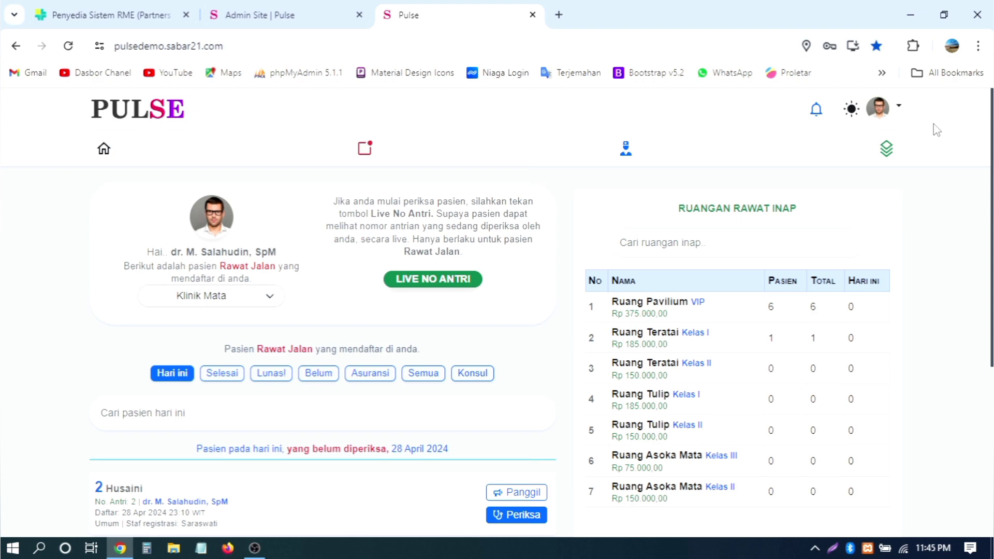
scroll(936, 129, "down", 5)
scroll(937, 130, "up", 5)
scroll(931, 156, "down", 5)
scroll(923, 216, "up", 5)
left_click(104, 148)
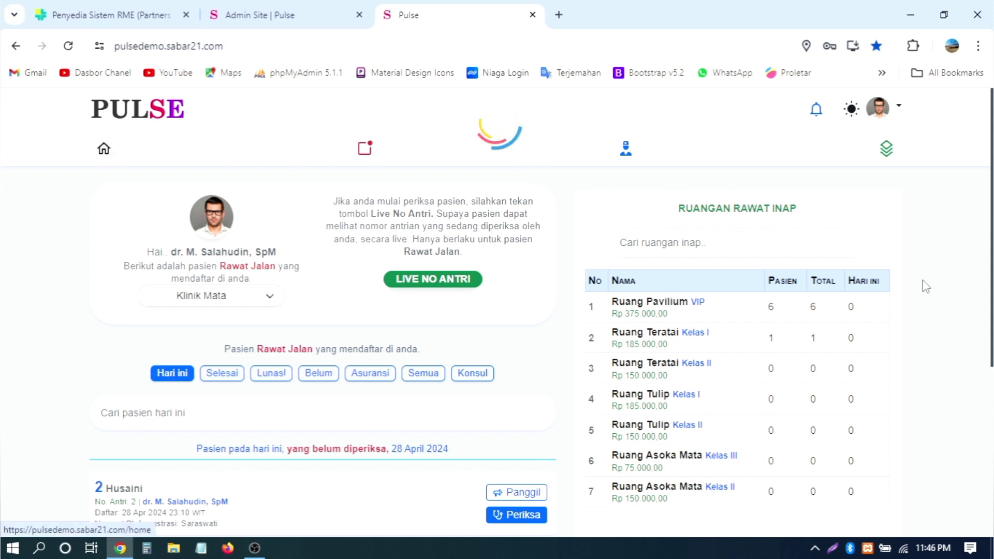
scroll(925, 286, "down", 5)
scroll(926, 286, "up", 5)
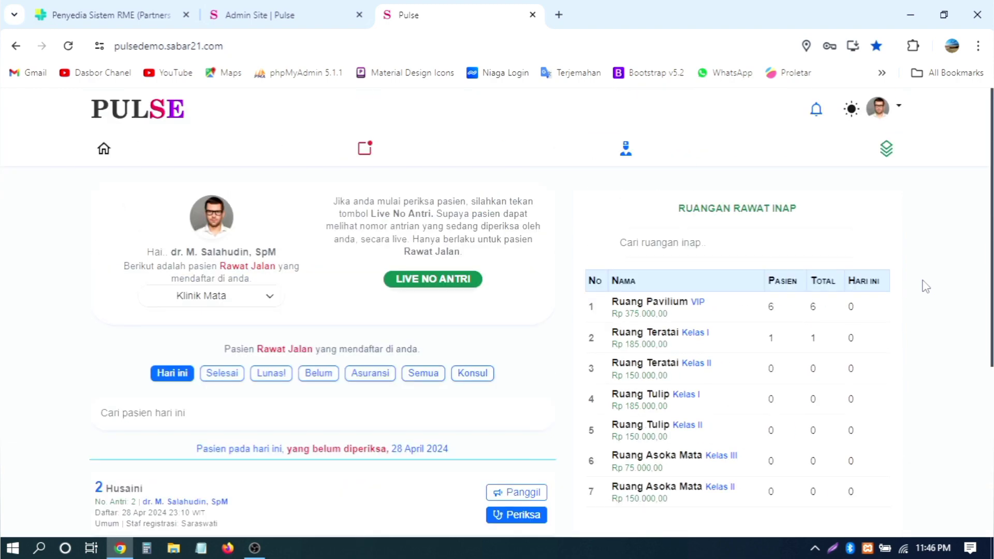
left_click(885, 149)
scroll(369, 317, "down", 5)
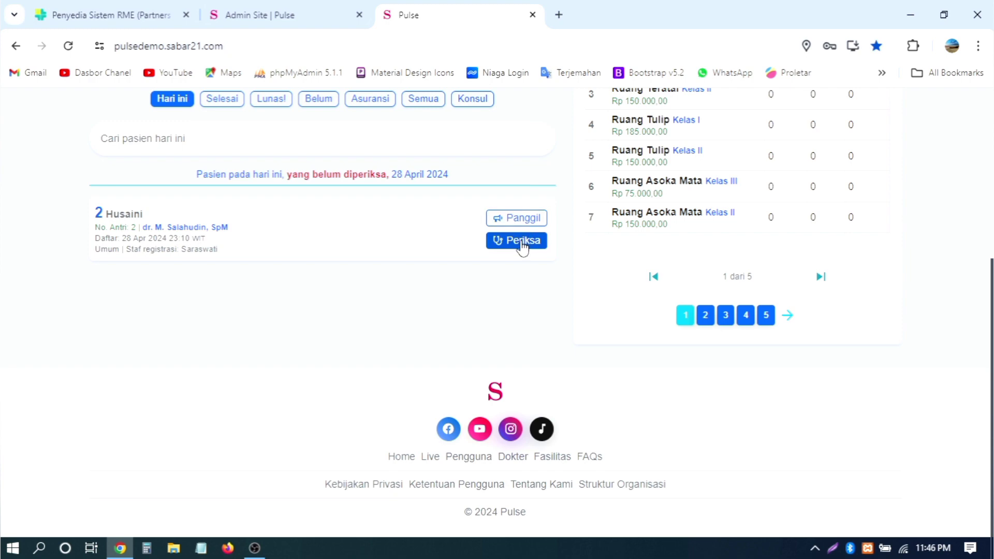
Step: Start the waiting patient's examination with Periksa and view his still-empty Layanan Medis panel
left_click(521, 242)
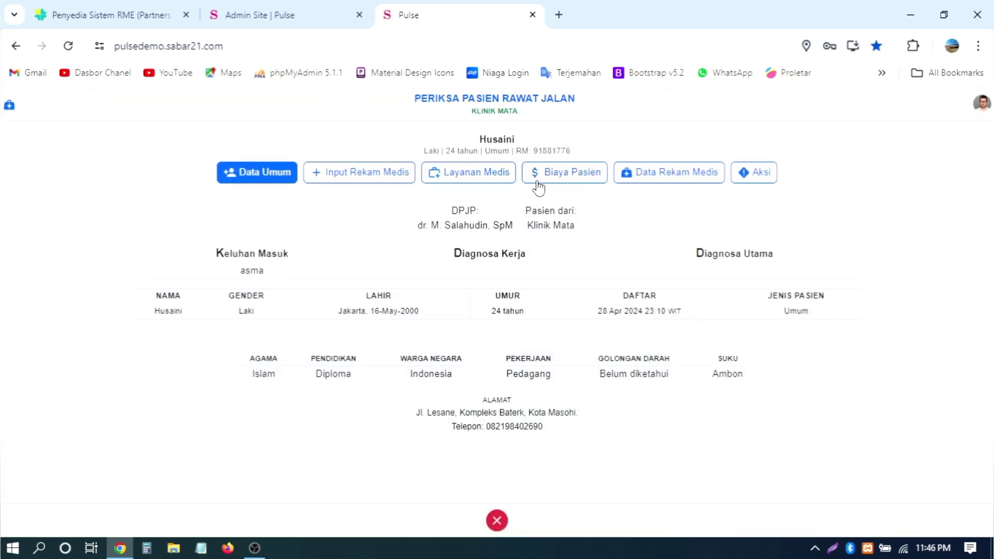
left_click(470, 176)
scroll(279, 315, "down", 1)
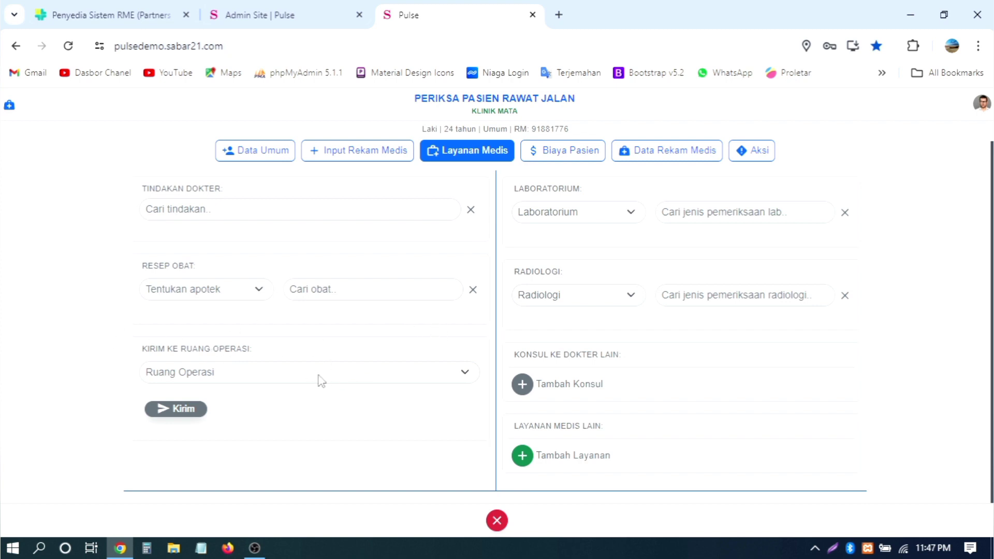
Step: Try the Cari tindakan search with 's', 't' and 'tri', clearing it each time
scroll(399, 295, "up", 1)
left_click(306, 233)
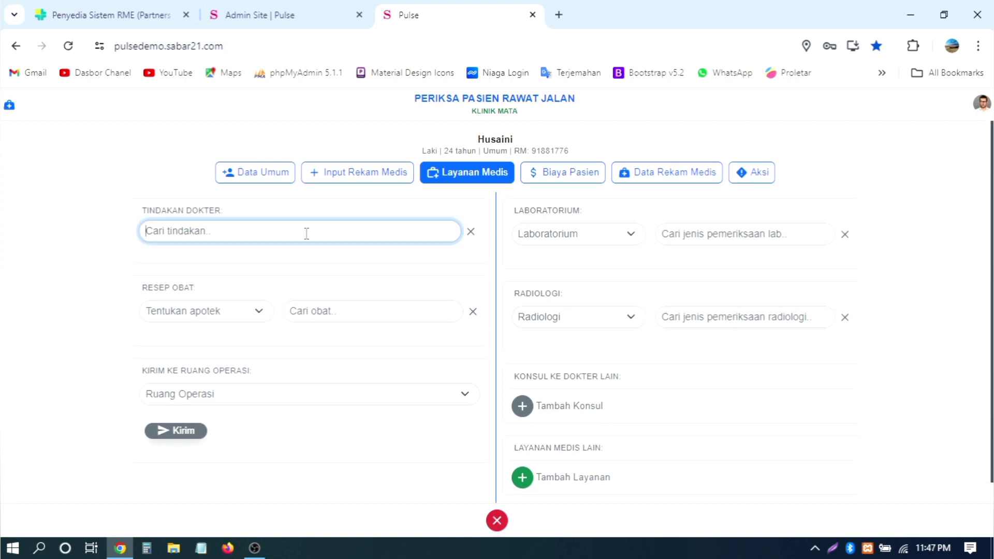
type("s")
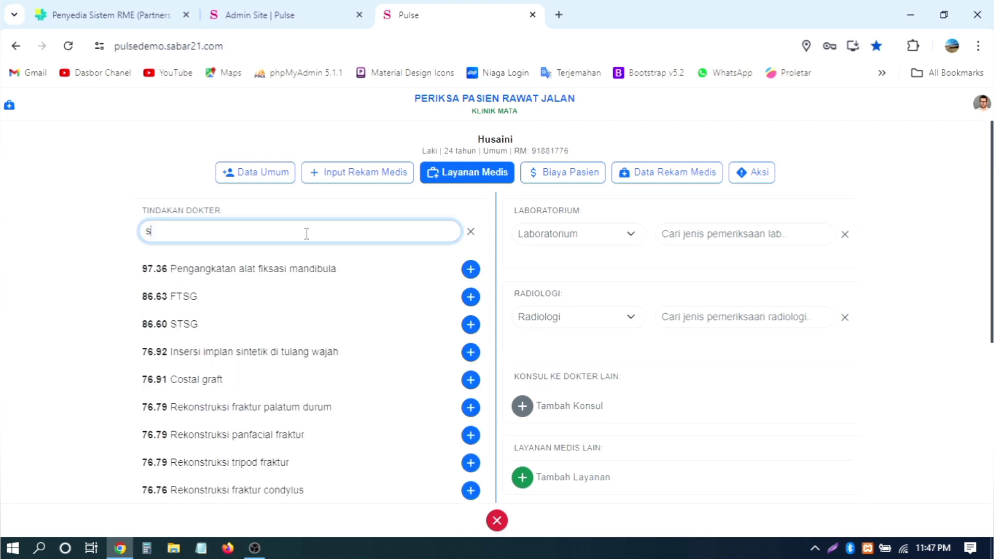
key("BackSpace")
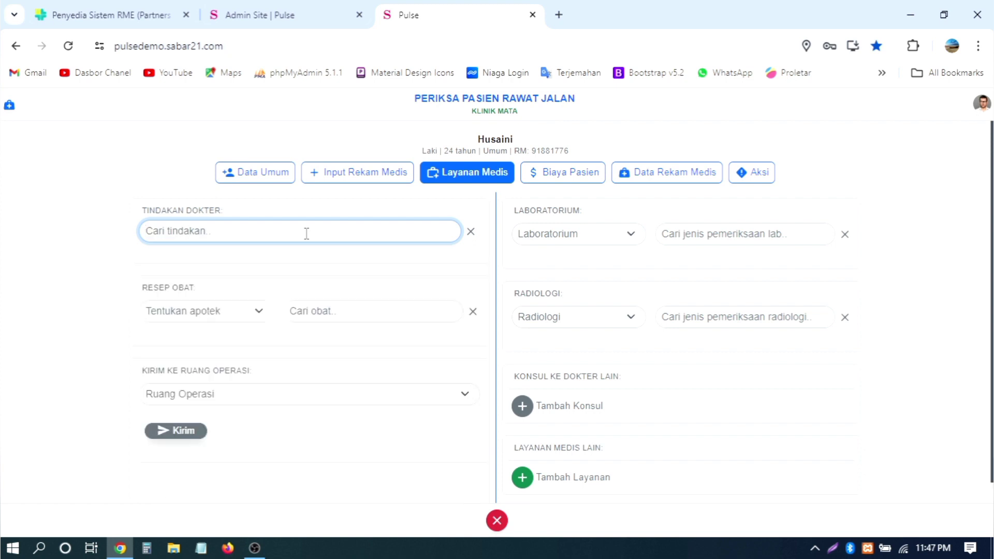
type("t")
key("BackSpace")
type("tri")
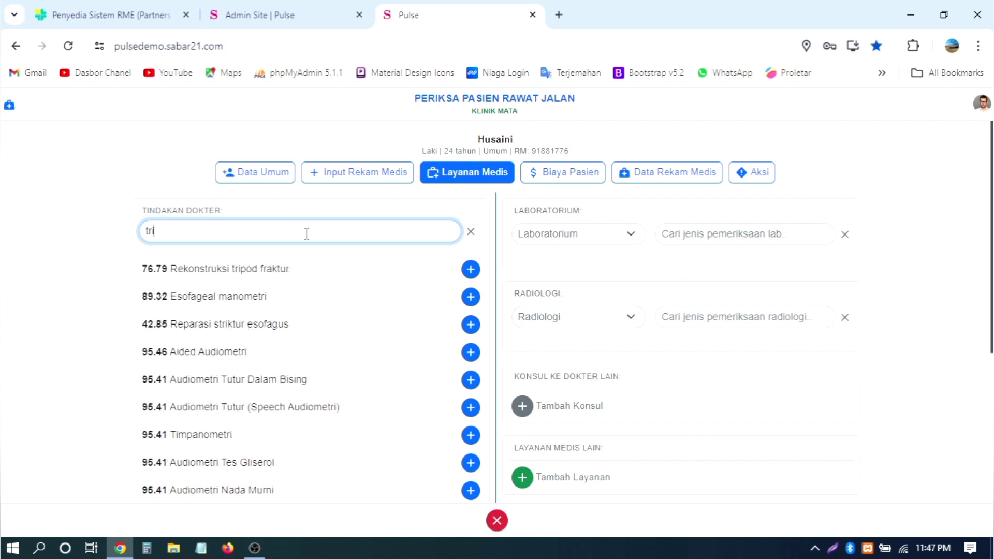
left_click(471, 233)
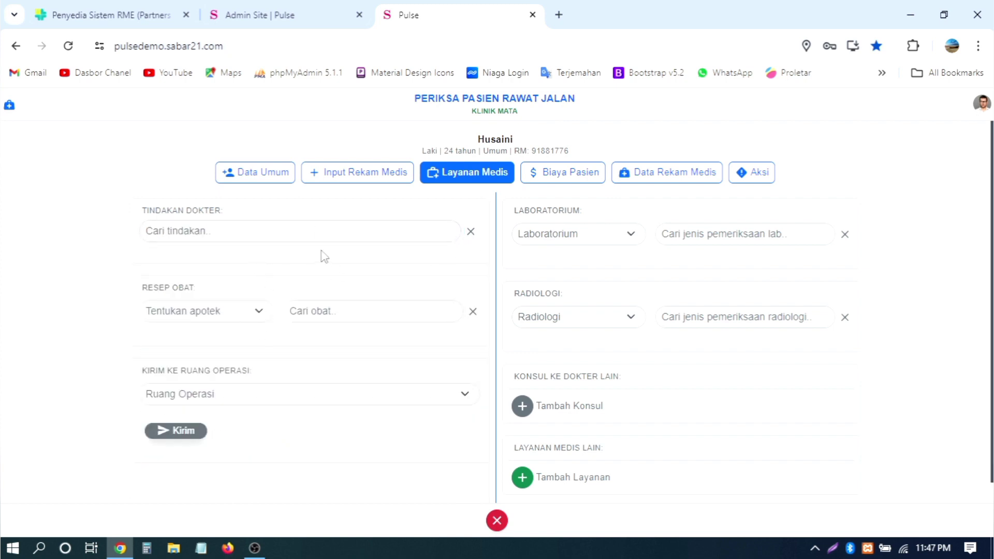
left_click(295, 229)
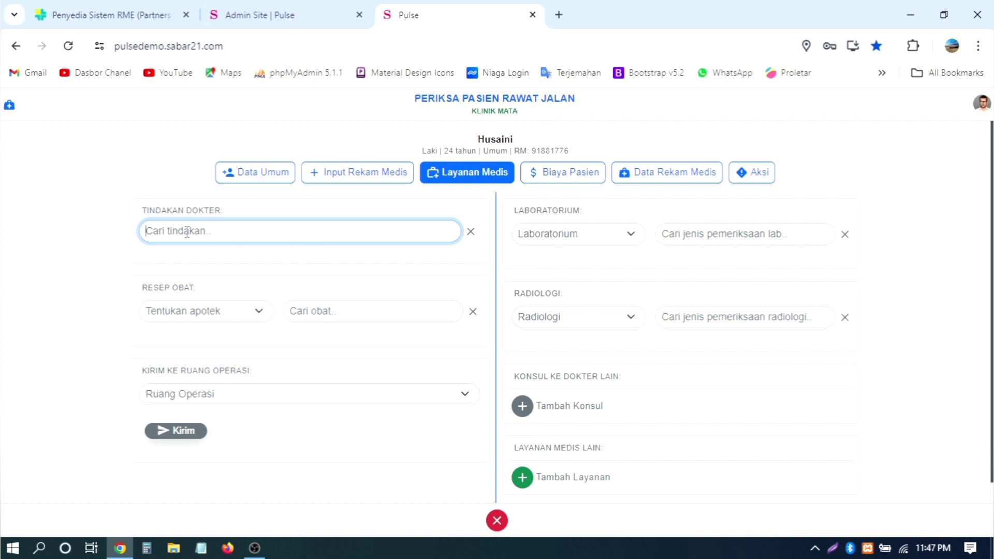
Step: Highlight the TINDAKAN DOKTER label repeatedly, then close the examination form back to the dashboard
left_click_drag(140, 210, 377, 252)
left_click(135, 214)
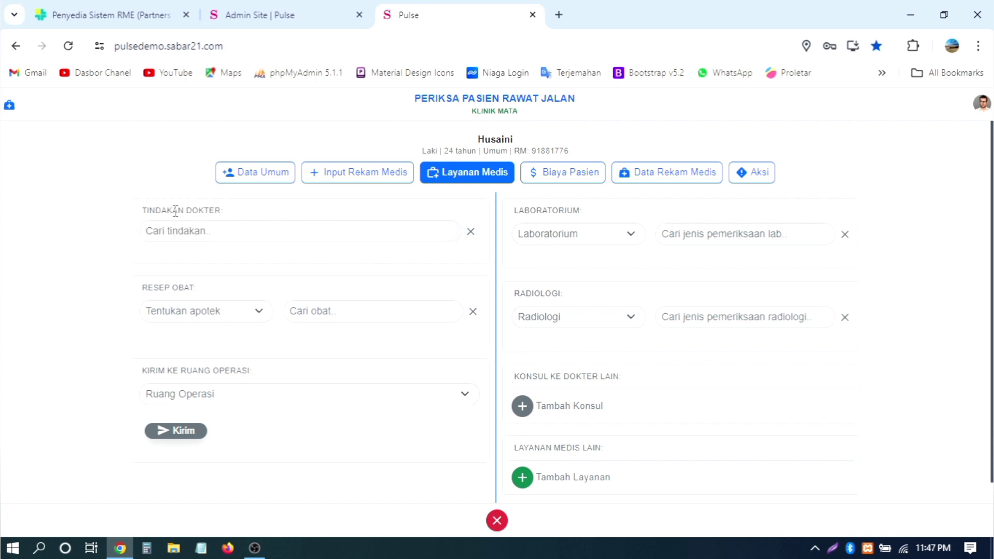
left_click_drag(135, 213, 294, 239)
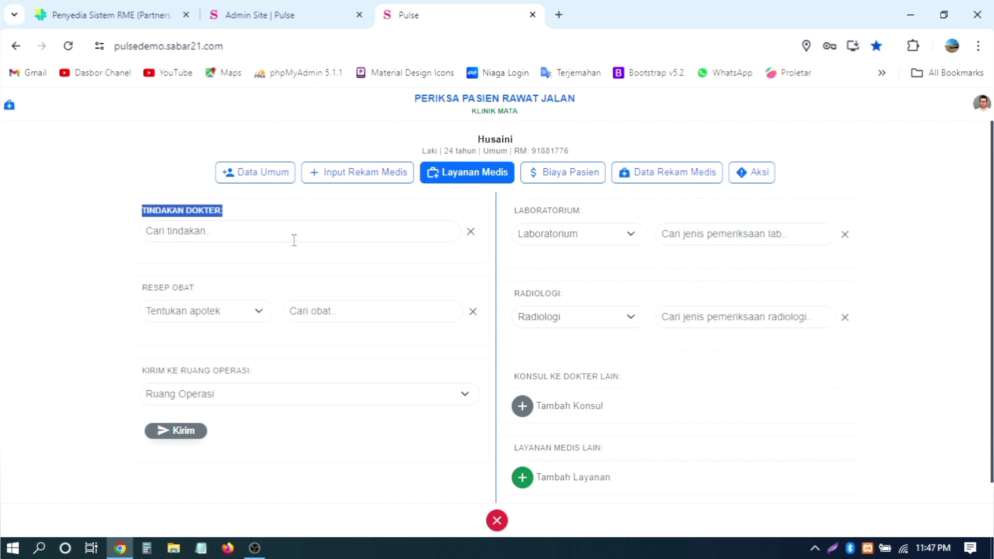
left_click(255, 217)
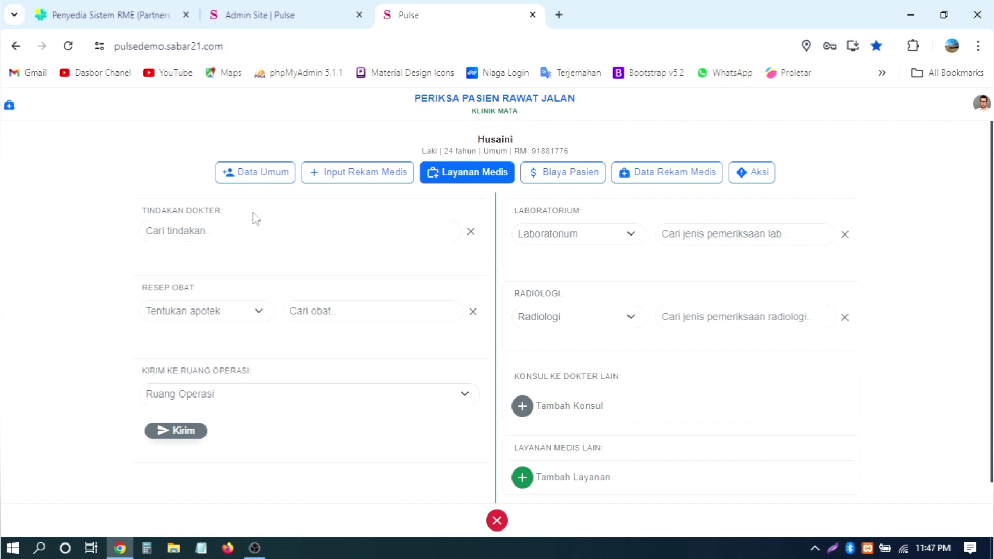
left_click(196, 235)
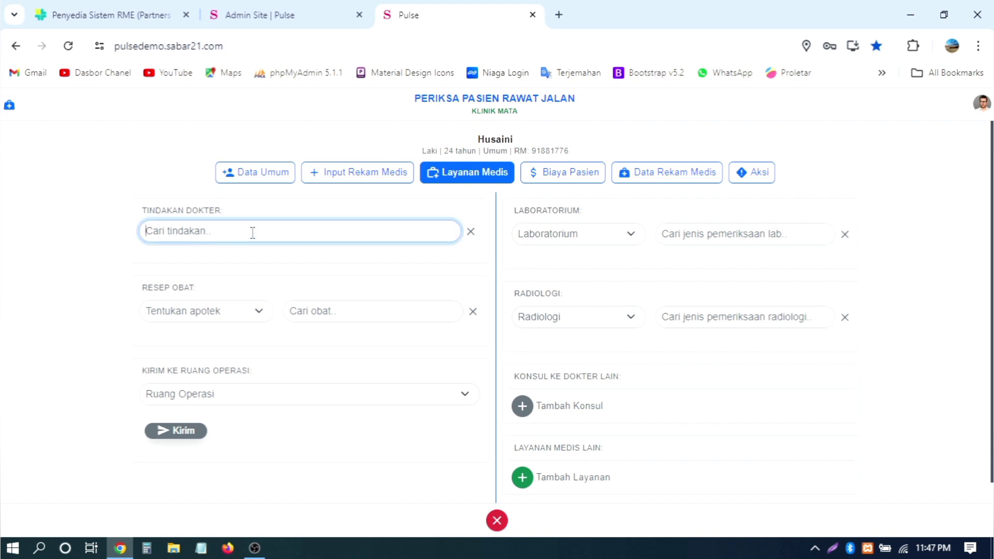
left_click_drag(140, 211, 280, 215)
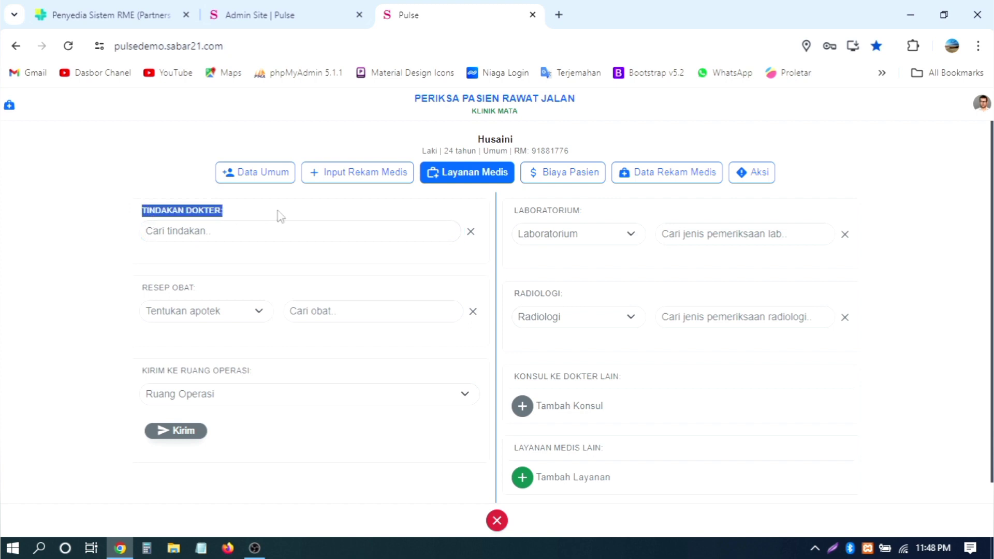
left_click(226, 231)
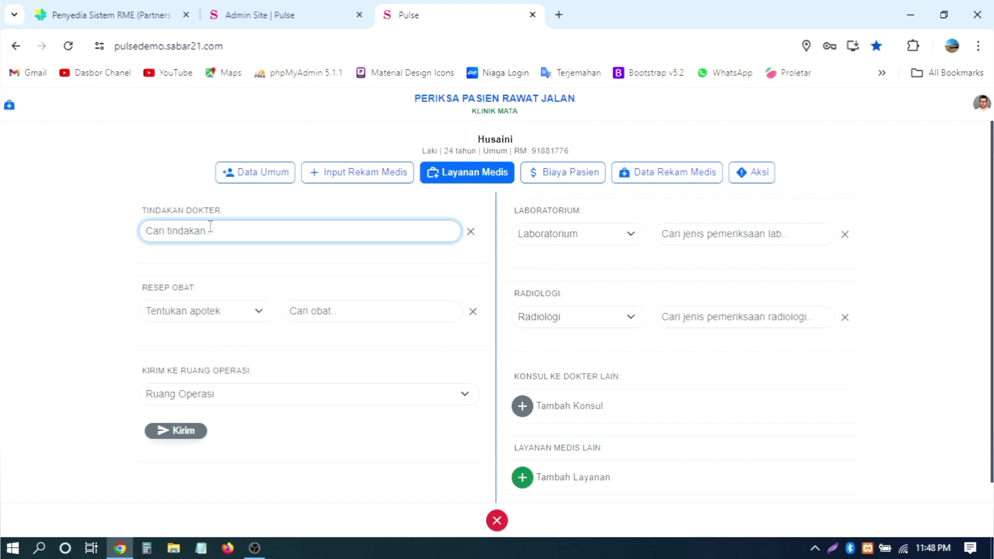
left_click_drag(140, 211, 225, 210)
left_click(241, 229)
left_click_drag(139, 211, 224, 211)
left_click(239, 231)
left_click_drag(140, 210, 278, 217)
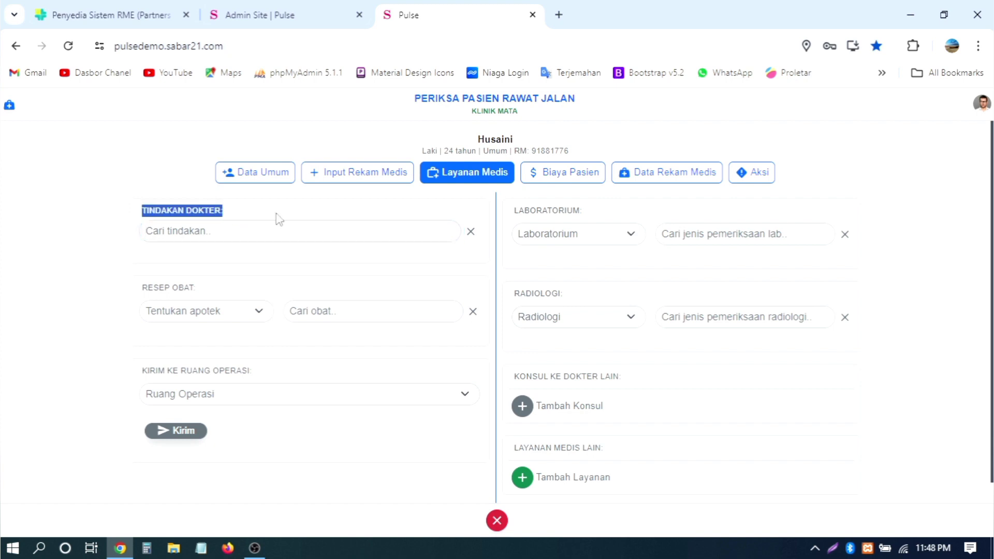
left_click(238, 228)
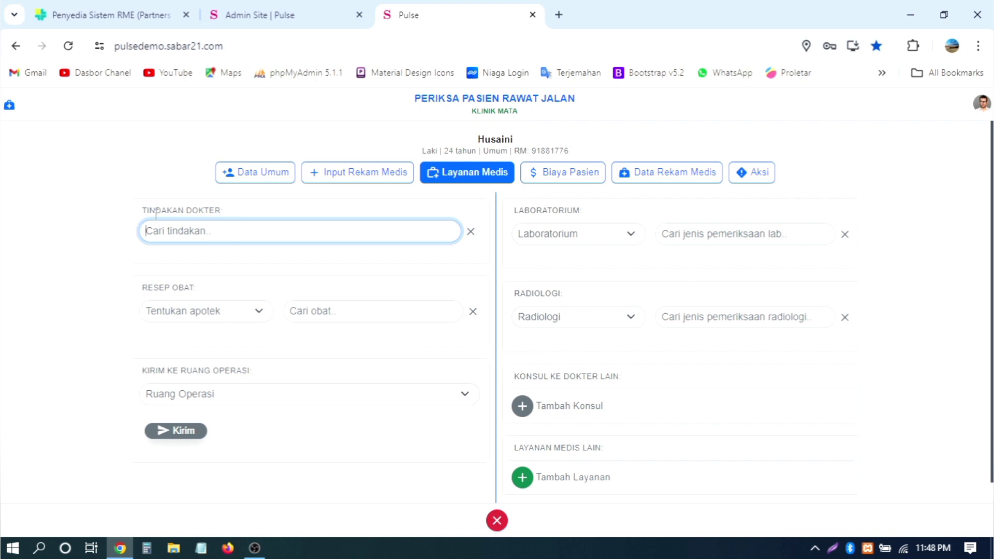
left_click_drag(166, 210, 262, 212)
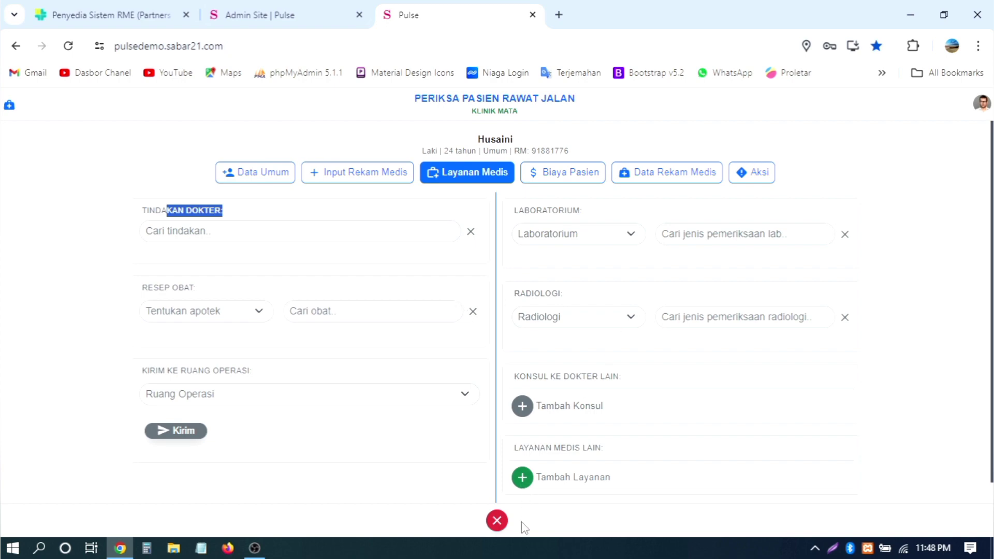
left_click(496, 521)
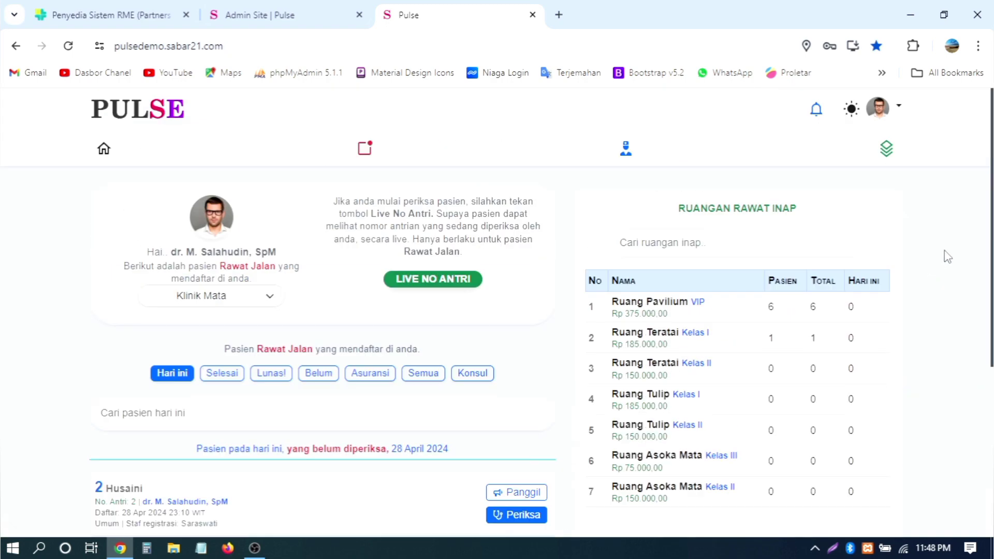